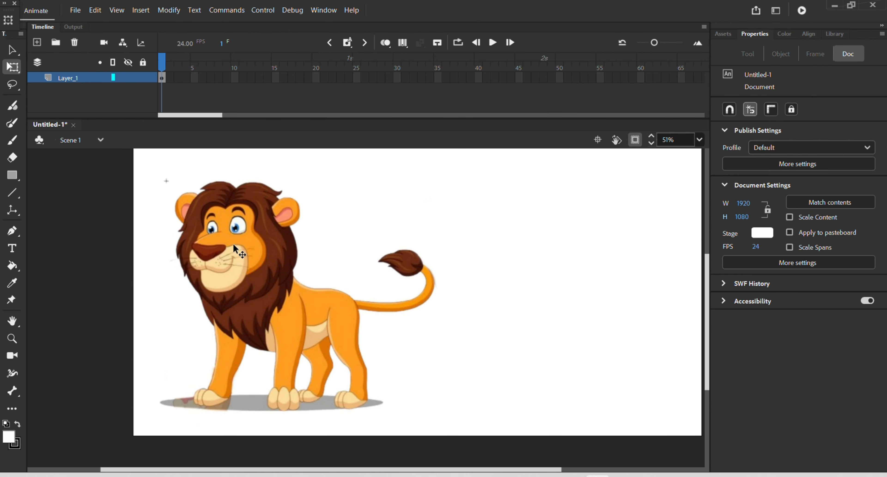
Rename the layer holding the lion image to "refrence" and lock it
click(240, 256)
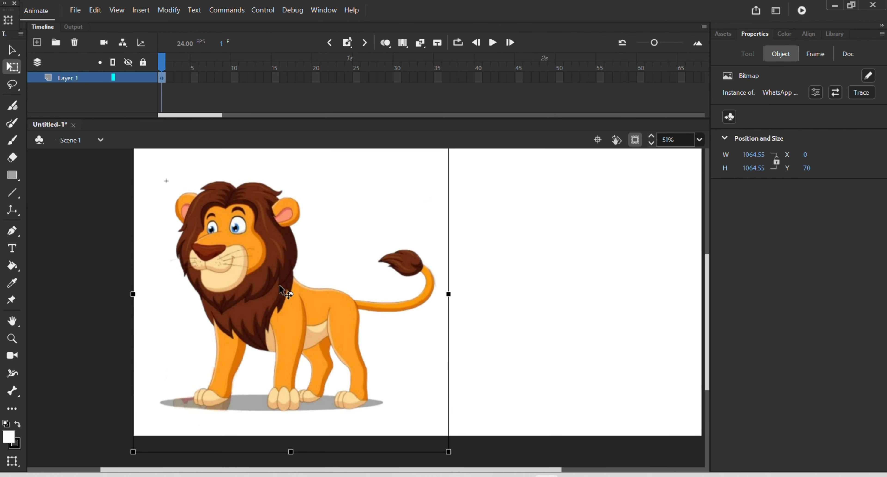
double_click(68, 77)
double_click(69, 77)
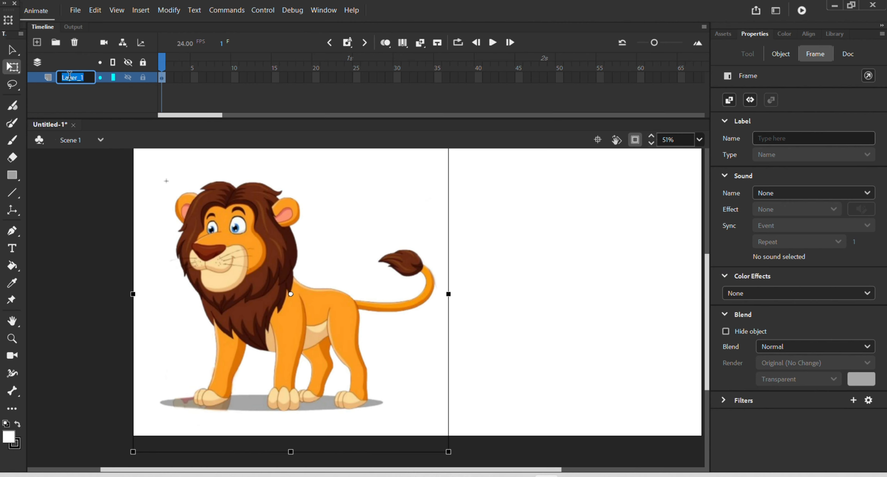
text(refrence)
key(Return)
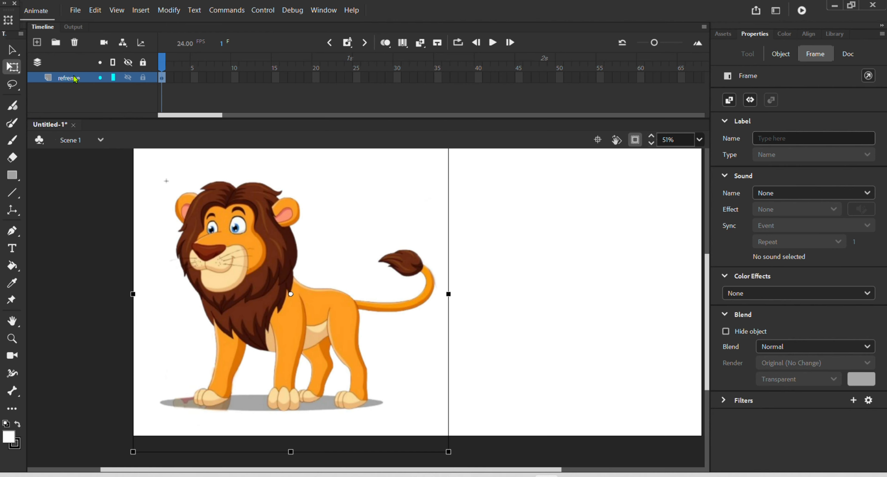
click(144, 78)
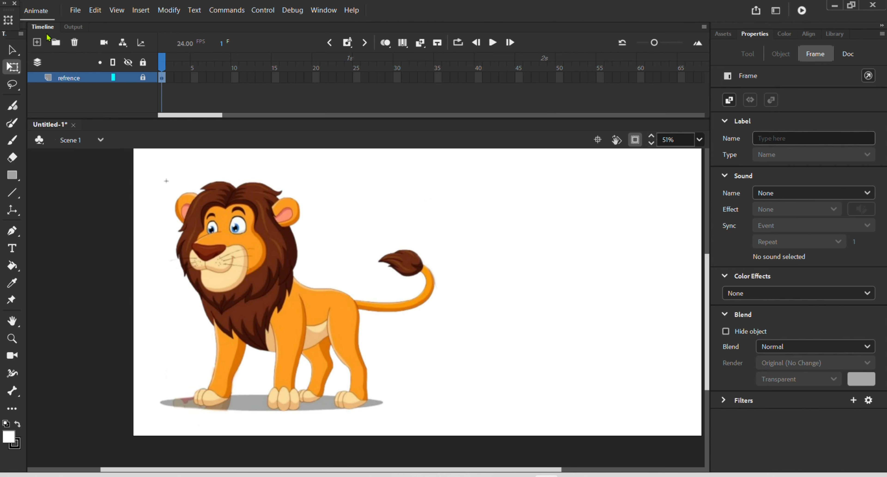
Add a new layer above the reference layer and name it "lion"
click(37, 43)
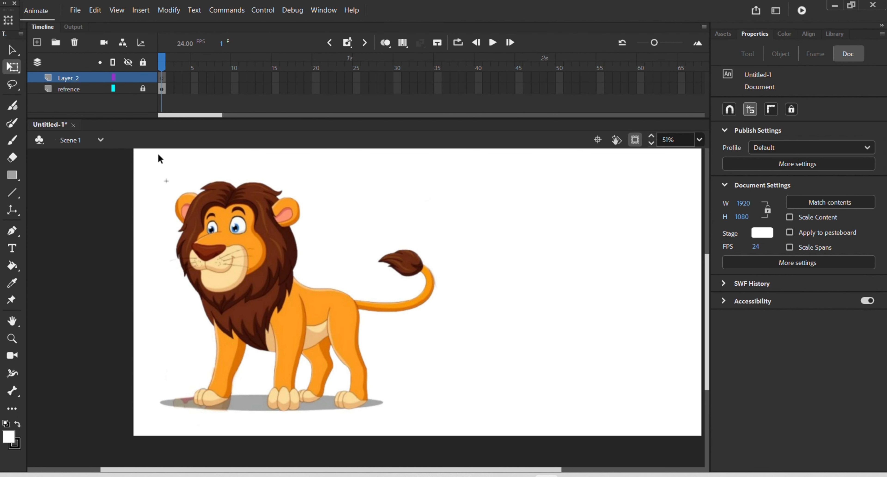
double_click(76, 78)
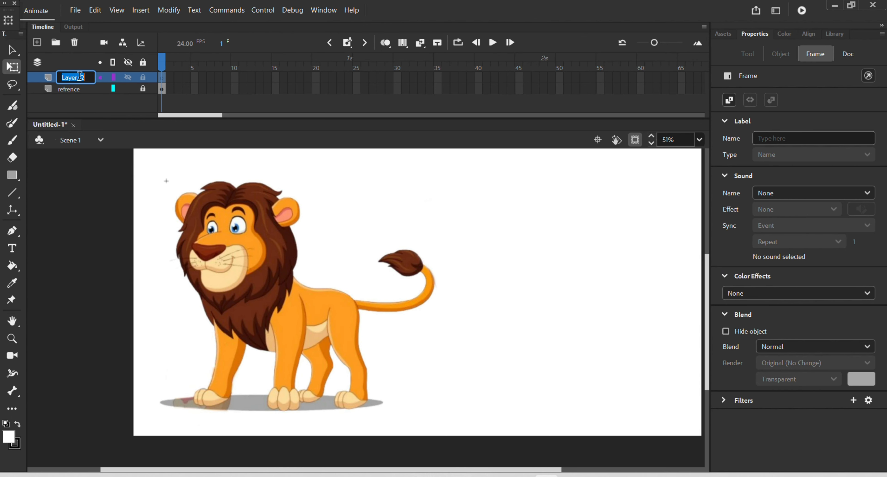
text(lion)
key(Return)
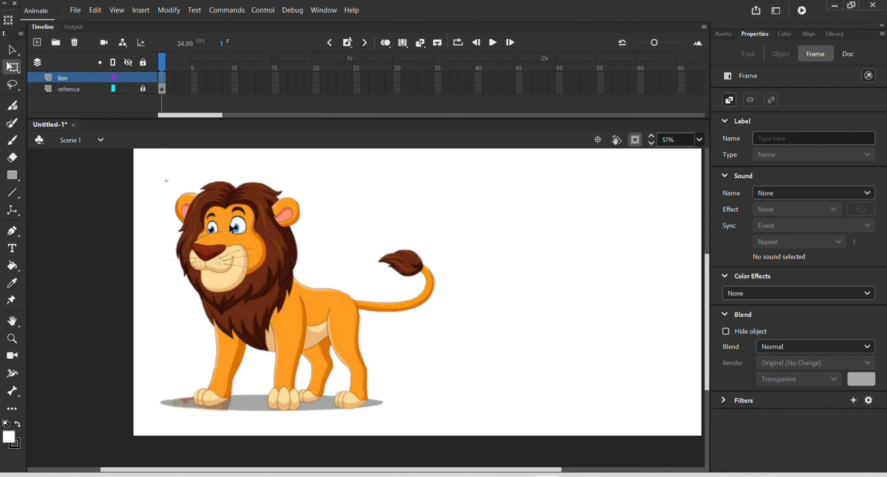
Create an empty group on the lion layer and enter it for editing
scroll(228, 211, up, 1)
scroll(229, 211, up, 2)
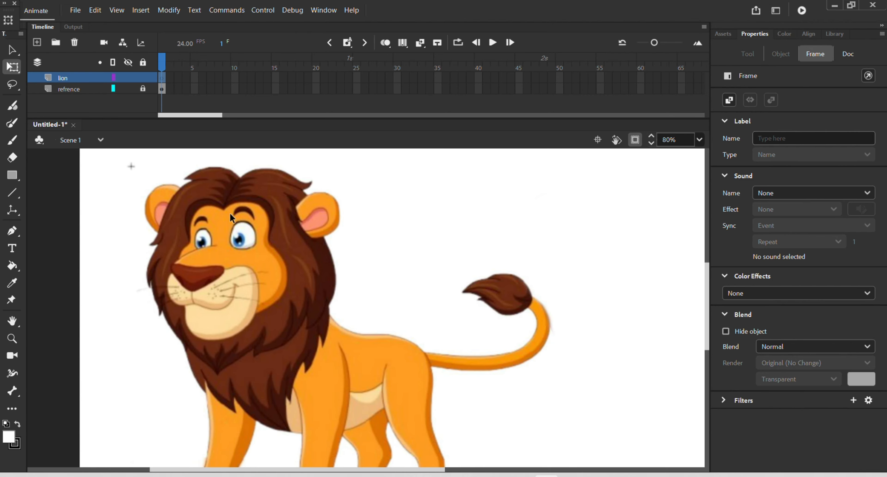
scroll(248, 310, up, 1)
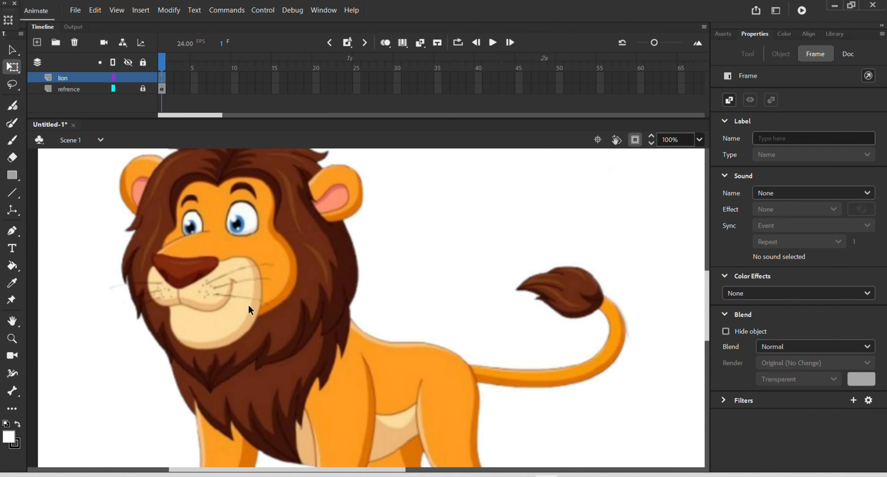
scroll(248, 303, down, 1)
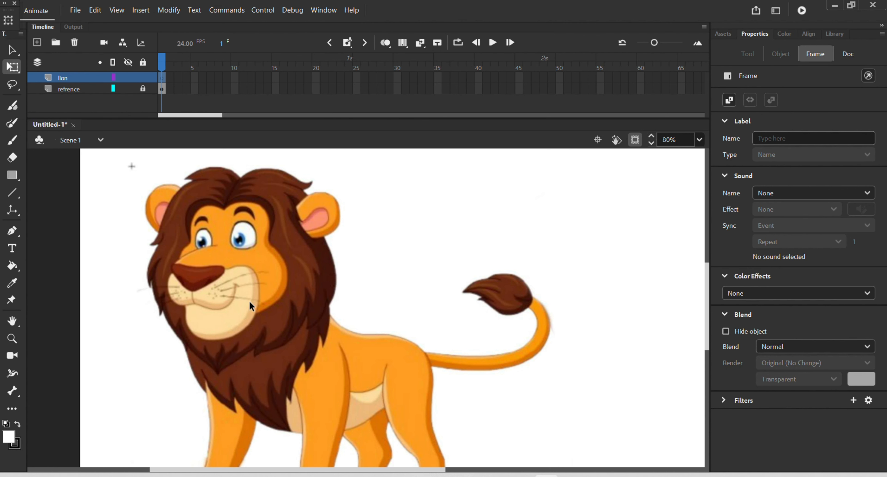
double_click(249, 302)
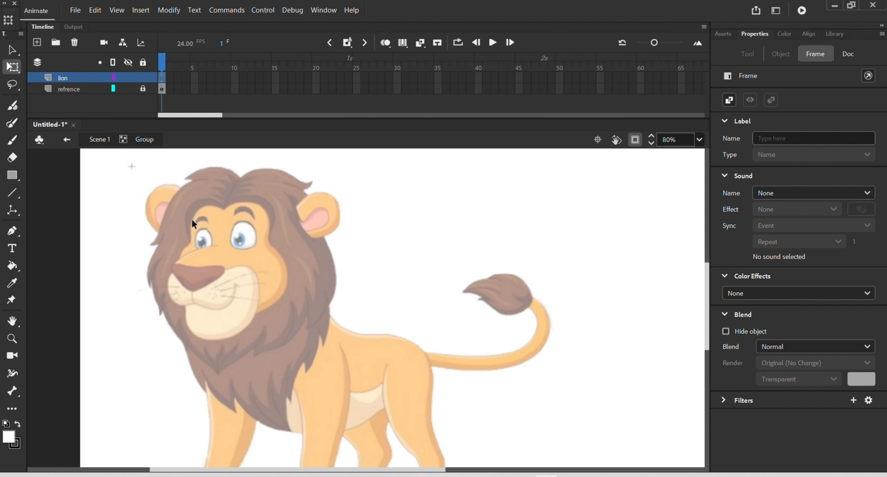
Trace the mane with the Pen tool from the forehead parting over the crown and its right tuft, down across the right ear
scroll(194, 221, up, 2)
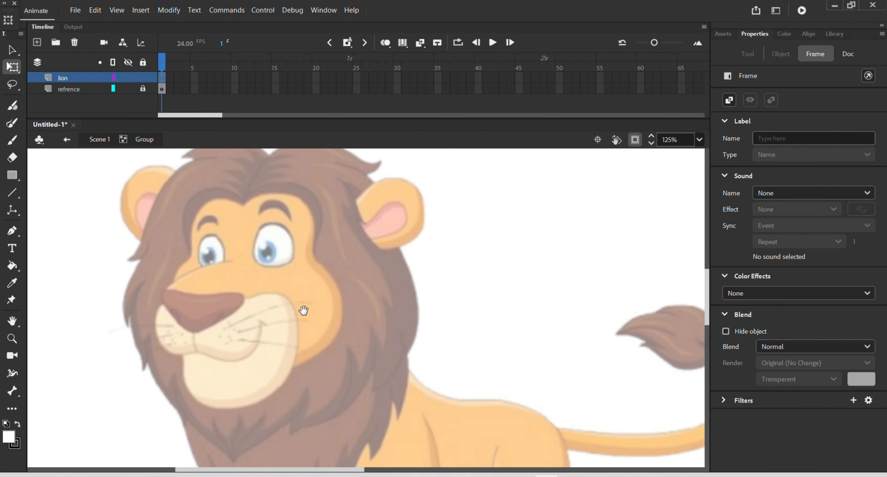
drag(316, 308, 357, 317)
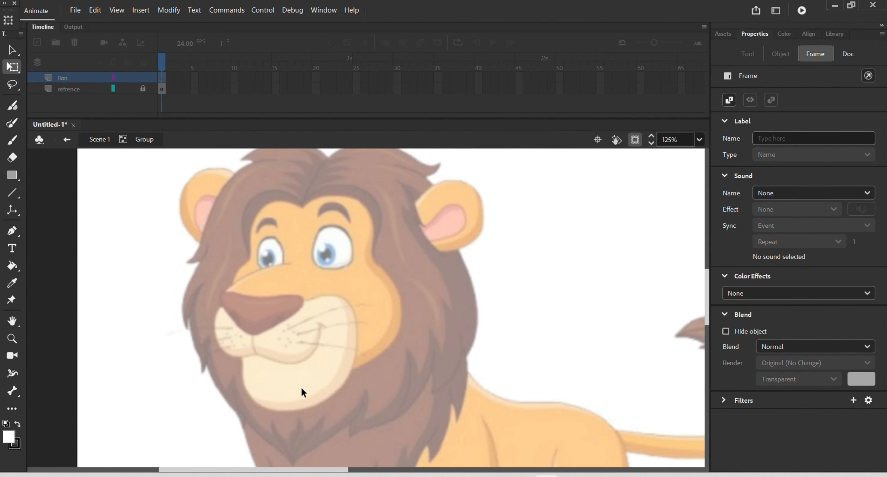
key(p)
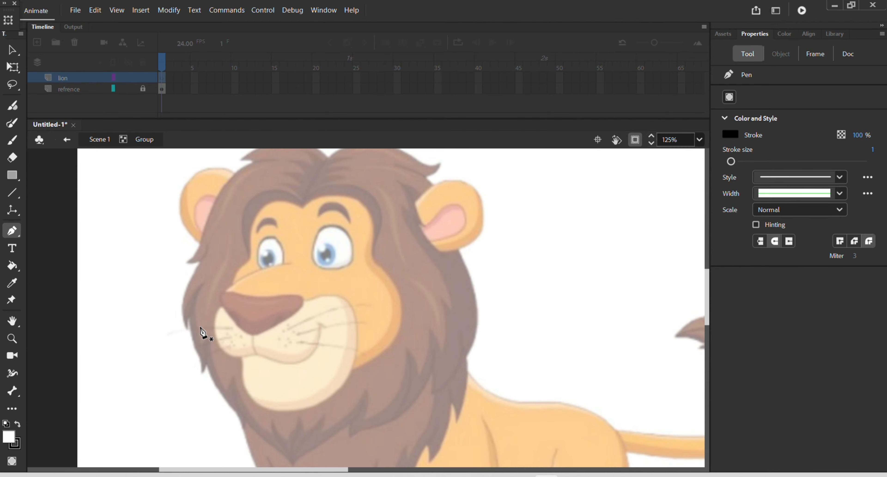
scroll(328, 186, up, 3)
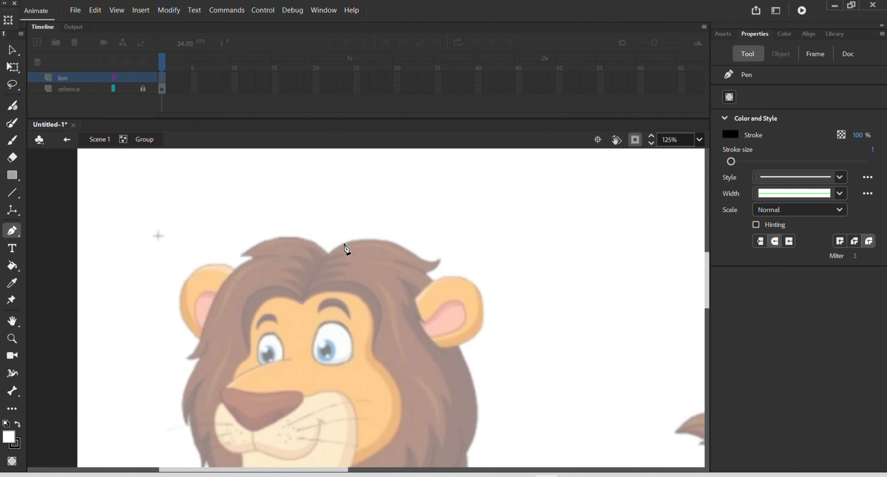
drag(370, 239, 421, 240)
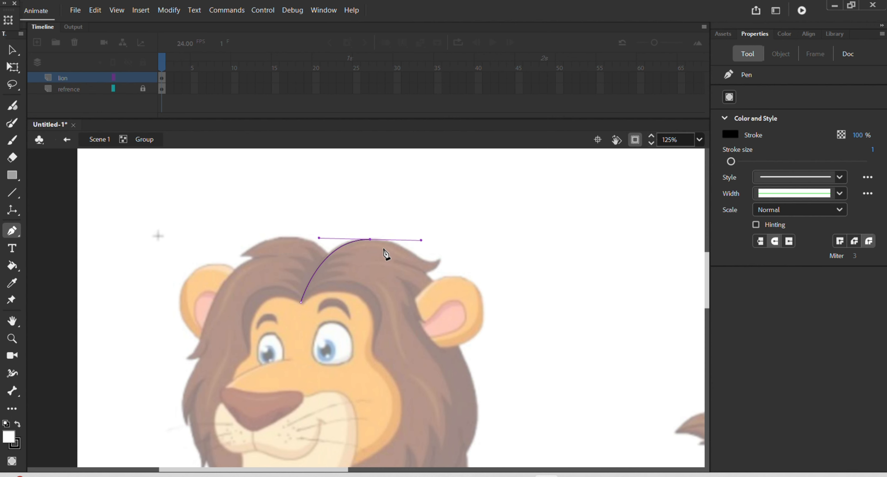
click(370, 239)
drag(432, 272, 445, 255)
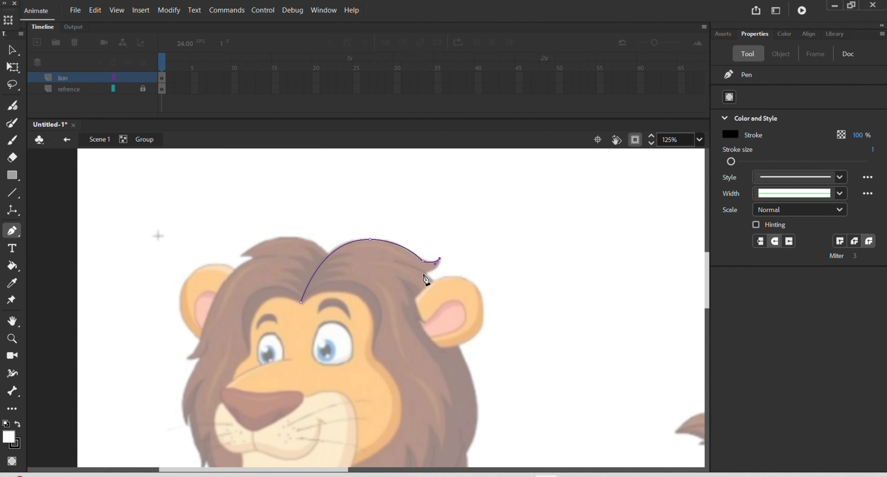
drag(416, 274, 392, 277)
mouse_move(449, 311)
mouse_down()
mouse_move(461, 359)
mouse_move(452, 313)
mouse_up()
mouse_move(468, 369)
mouse_down()
mouse_move(477, 387)
mouse_move(468, 370)
mouse_up()
scroll(470, 371, down, 3)
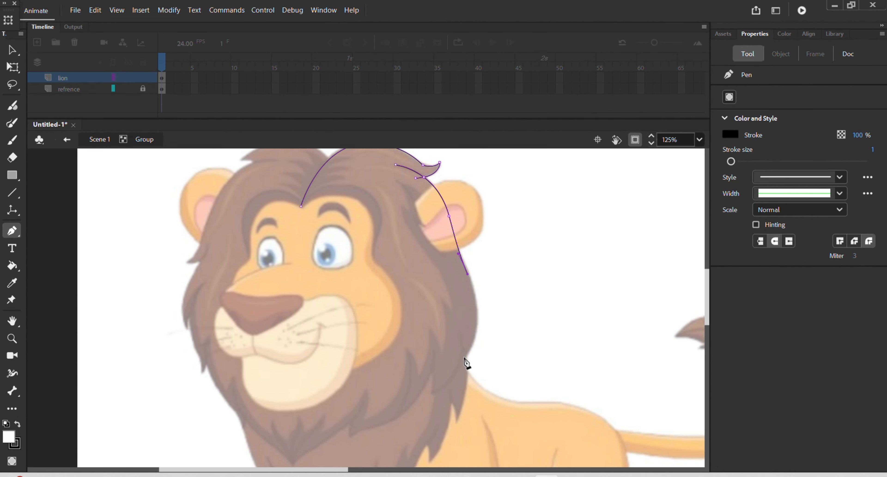
Continue the mane outline down its right side and around the pointed hair tufts at the lower right
drag(466, 355, 441, 393)
click(465, 356)
click(460, 337)
click(434, 340)
drag(431, 393, 360, 430)
click(397, 416)
drag(408, 357, 399, 324)
click(403, 413)
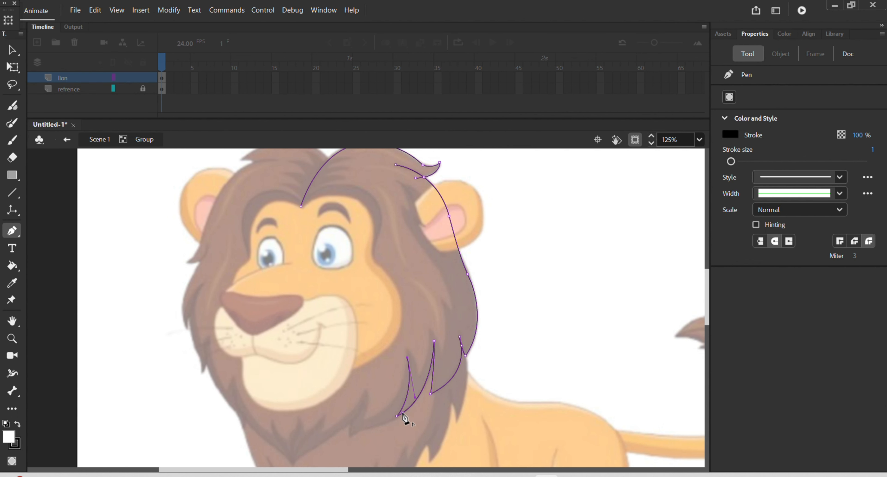
Continue the outline through the small tufts below the jaw to the pointed tip of the mane beneath the chin
click(362, 429)
drag(362, 429, 349, 442)
click(352, 436)
drag(350, 414, 355, 392)
click(365, 391)
drag(328, 437, 305, 449)
scroll(319, 348, down, 3)
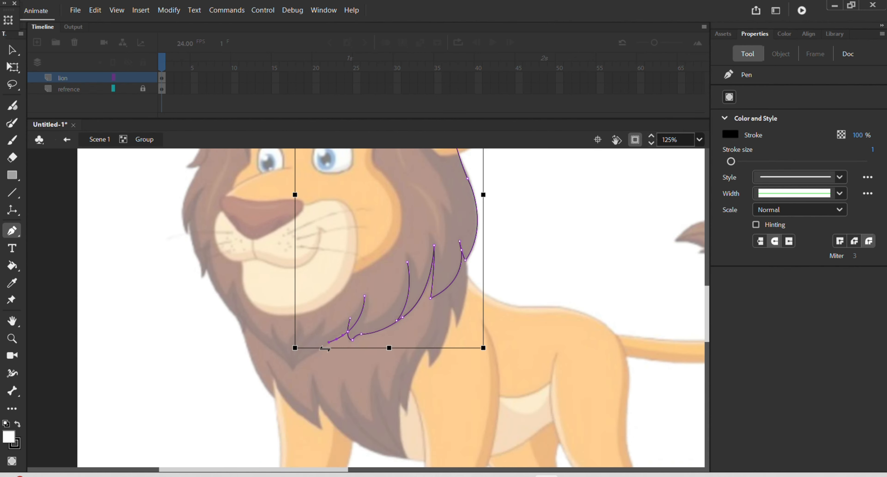
scroll(318, 346, up, 3)
drag(268, 389, 251, 418)
Trace the mane edge from the tip beneath the chin up through the first tuft on the lower left
drag(222, 348, 207, 339)
click(223, 347)
drag(158, 266, 155, 224)
click(173, 300)
drag(169, 318, 167, 335)
click(170, 319)
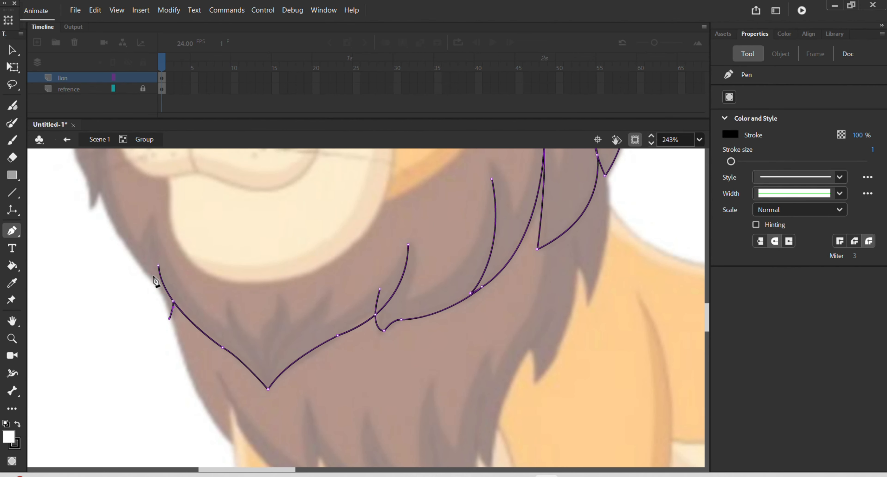
drag(151, 276, 139, 269)
click(150, 276)
Continue the outline up the left side of the mane, shaping the tufts beside the cheek
drag(100, 179, 105, 145)
click(100, 177)
drag(90, 207, 81, 220)
click(91, 207)
scroll(90, 214, up, 3)
drag(81, 265, 74, 261)
click(82, 265)
drag(64, 193, 104, 157)
click(65, 194)
Outline the pointed tuft below the left ear and continue the mane edge upward past it
scroll(74, 207, up, 3)
scroll(103, 160, up, 3)
click(101, 244)
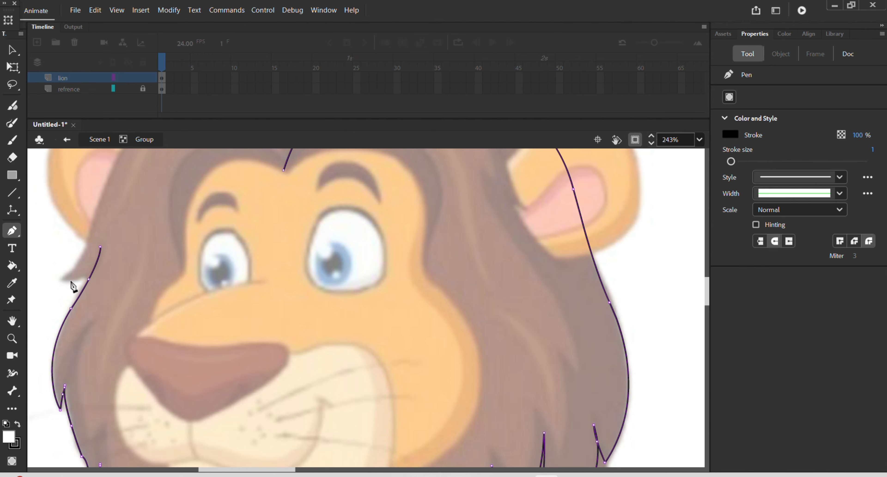
drag(64, 278, 50, 275)
scroll(74, 263, up, 3)
drag(92, 316, 92, 289)
Trace the upper left mane and its crown tuft, closing the outline at the central parting
drag(234, 177, 318, 182)
click(193, 181)
drag(171, 176, 149, 179)
scroll(184, 261, up, 3)
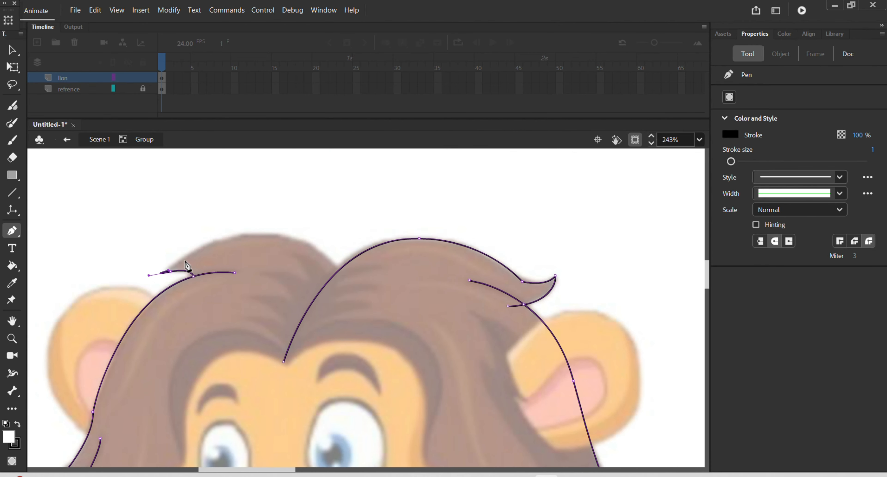
click(170, 272)
drag(250, 234, 312, 231)
click(250, 234)
drag(337, 271, 369, 322)
Test-fill the mane outline with white using the Paint Bucket, and undo the fill
scroll(302, 269, down, 3)
scroll(306, 260, down, 4)
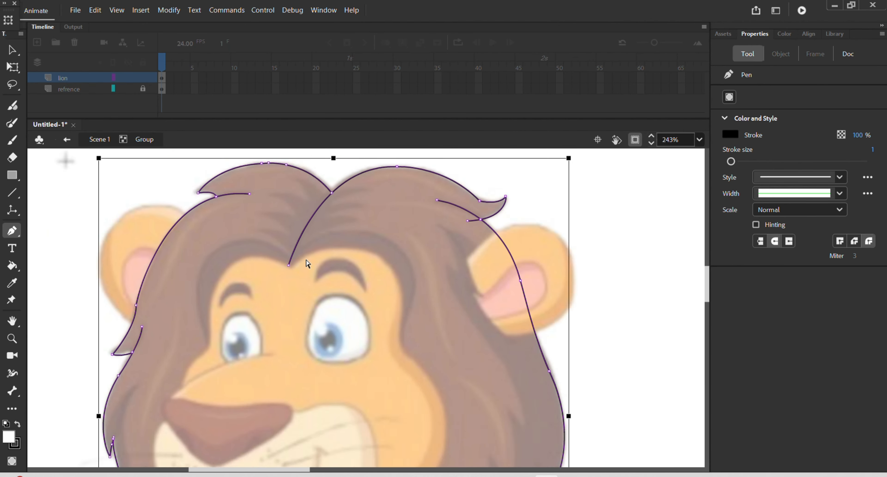
key(k)
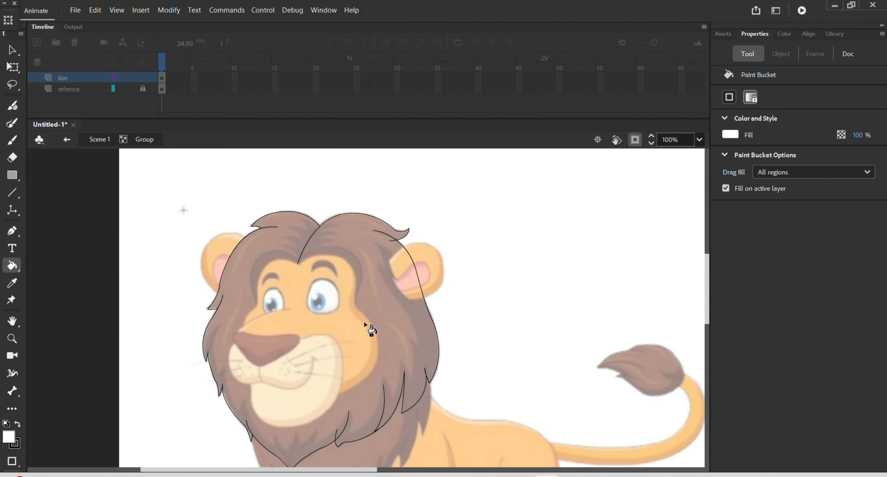
click(365, 325)
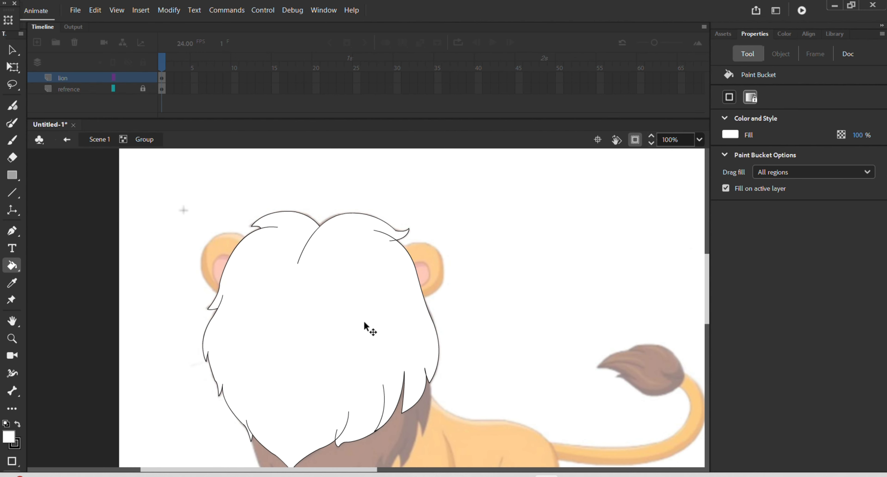
key(ctrl+z)
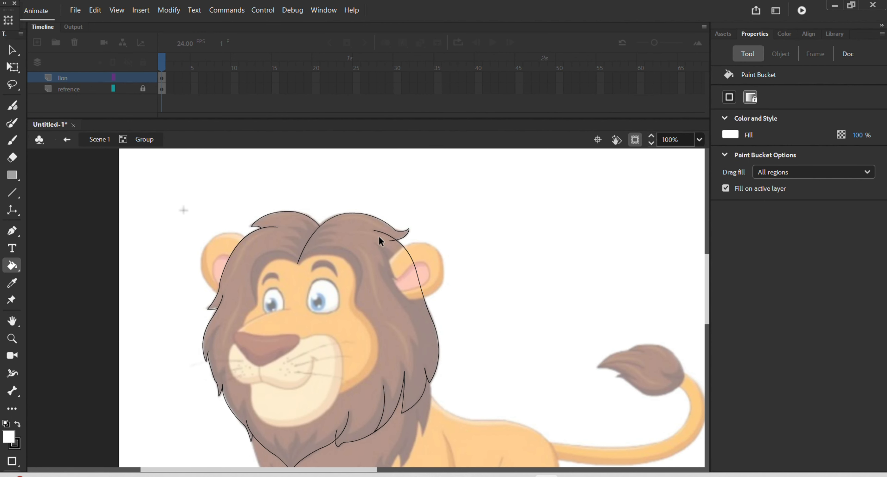
Delete the stray line ends beside the right crown tuft and at the small tuft below the jaw
scroll(378, 236, up, 2)
key(v)
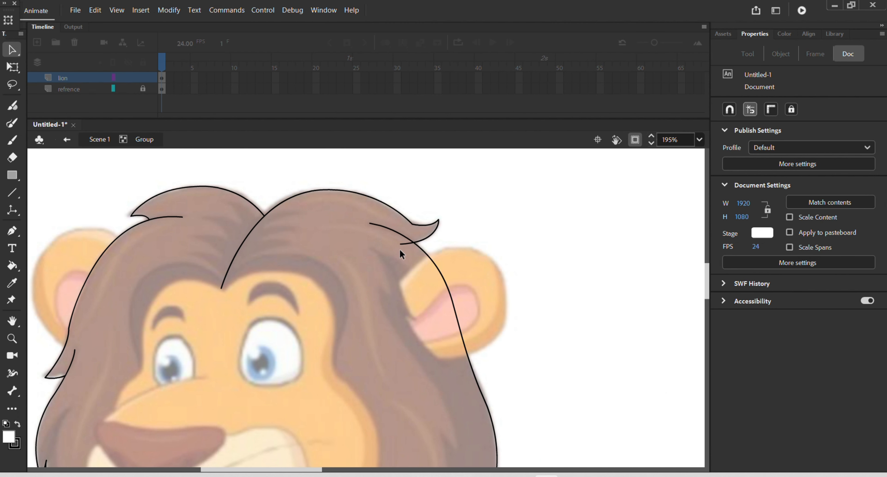
click(407, 243)
key(Delete)
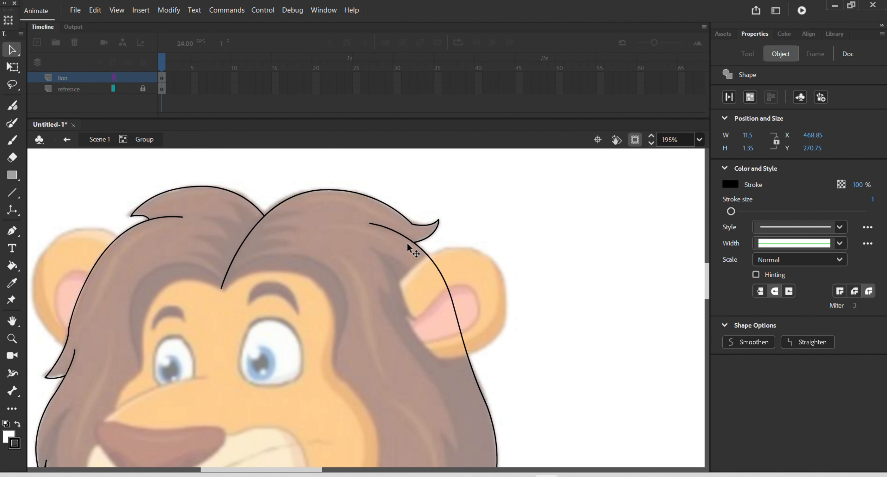
scroll(399, 251, down, 3)
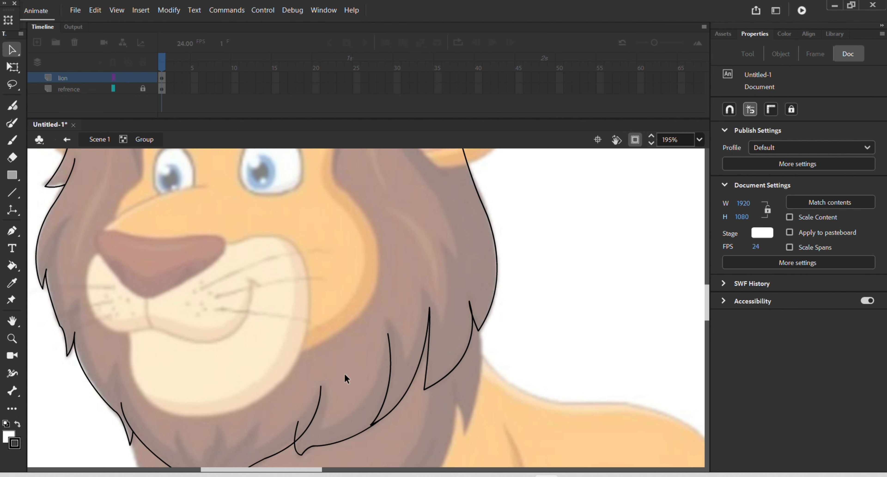
click(295, 432)
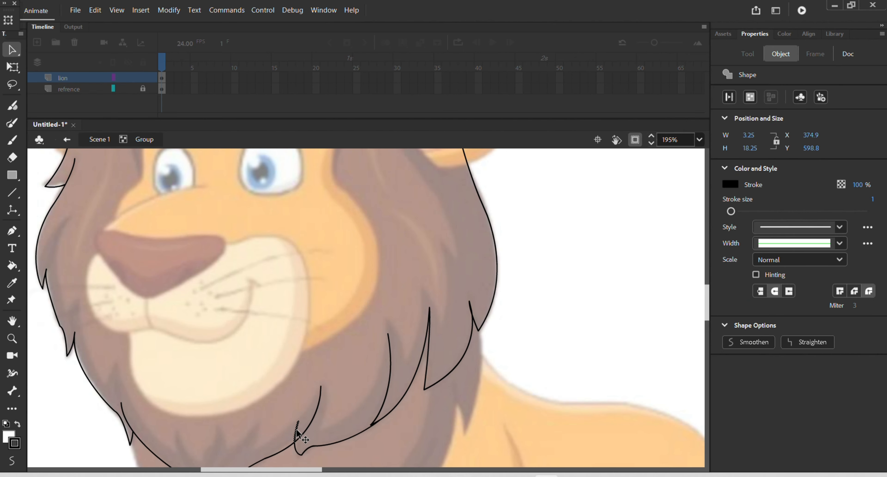
key(Delete)
scroll(206, 420, down, 3)
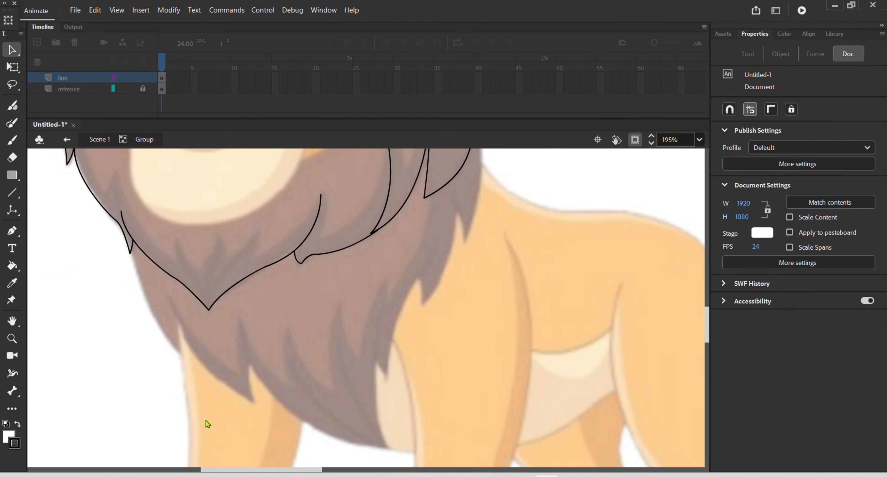
scroll(206, 420, up, 3)
scroll(265, 303, down, 4)
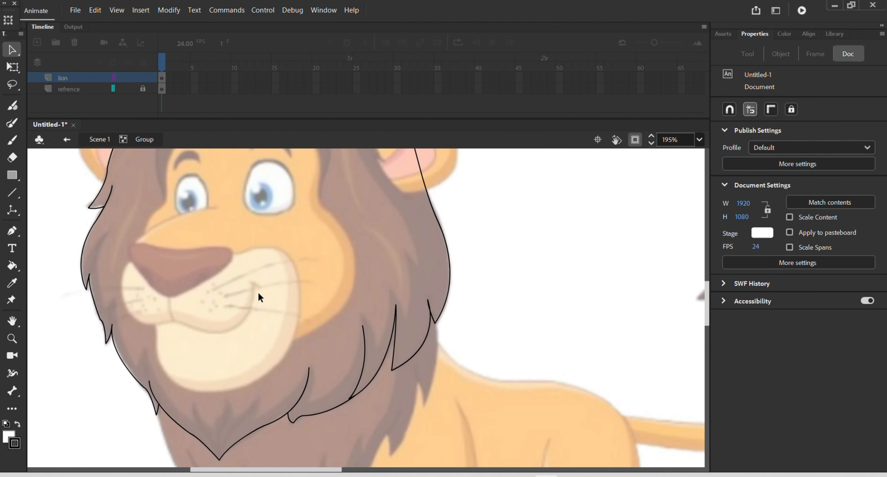
drag(286, 256, 339, 309)
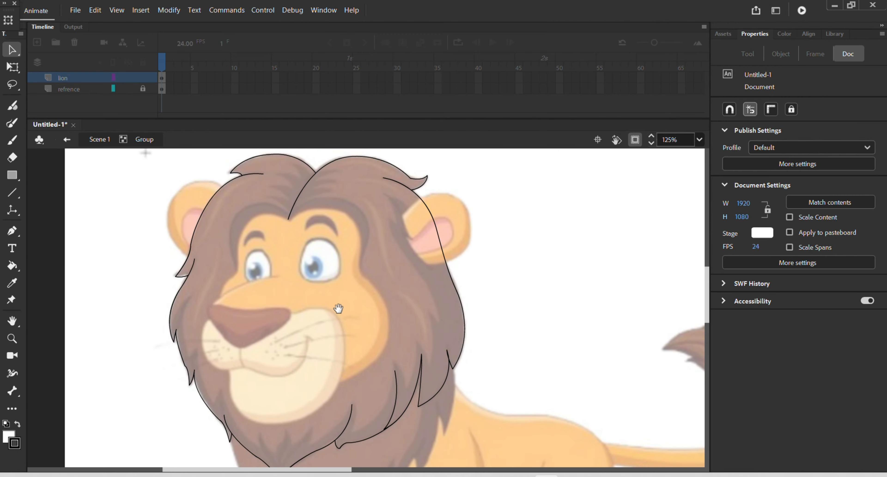
scroll(276, 217, up, 4)
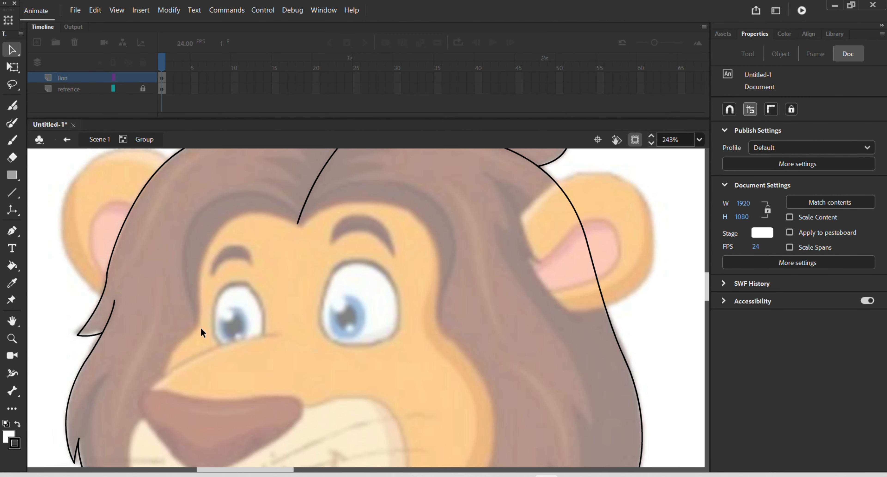
Trace the inner hairline with the Pen from the central parting around the left brow to beside the left eye
key(p)
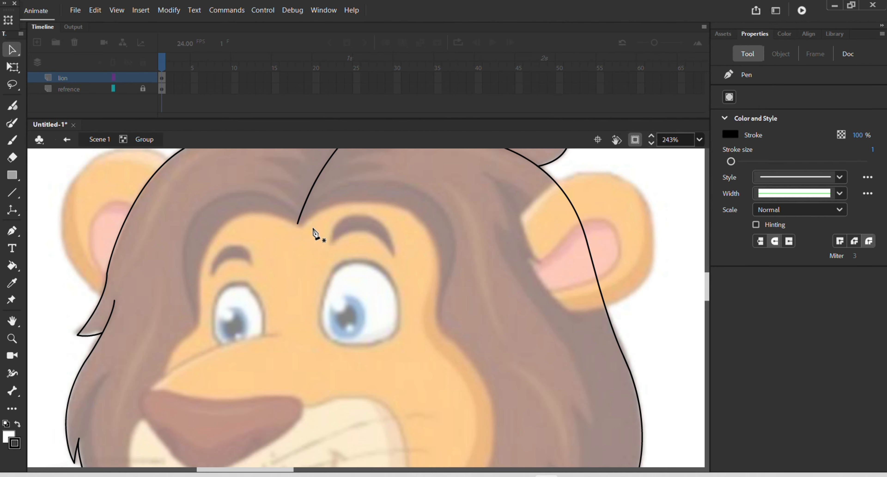
click(300, 214)
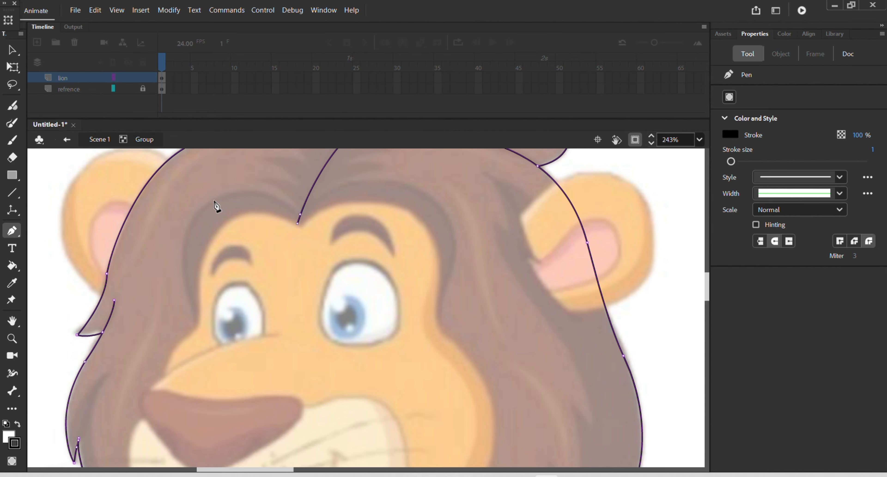
mouse_move(199, 209)
mouse_down()
mouse_move(154, 262)
mouse_move(140, 262)
mouse_up()
click(199, 209)
drag(197, 324, 231, 410)
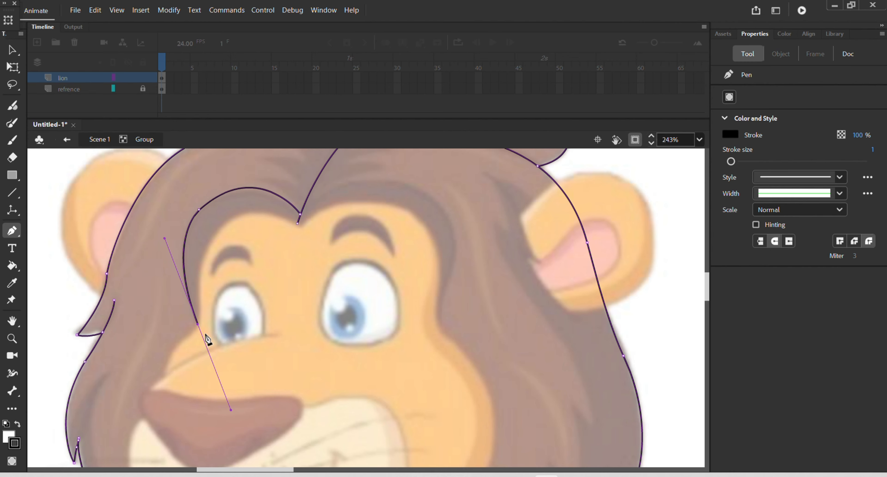
click(199, 325)
Run the hairline straight across the eyes and curve it around the right brow, closing it at the parting
click(441, 319)
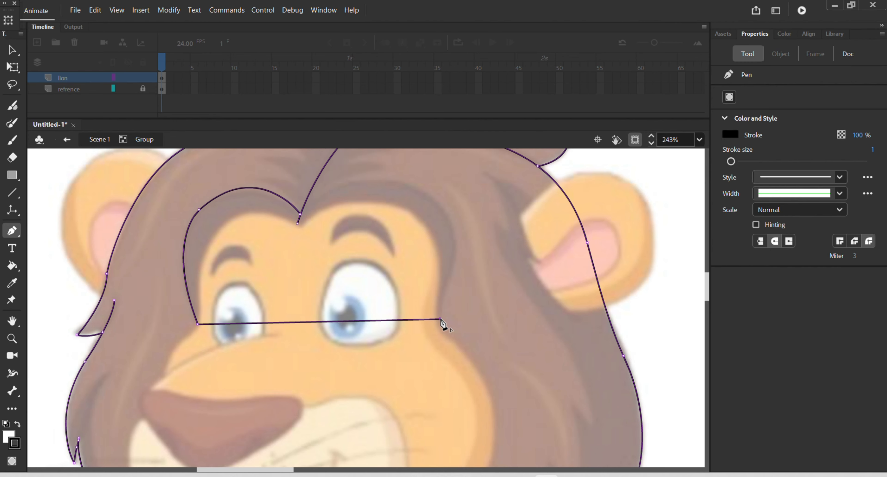
drag(406, 183, 320, 168)
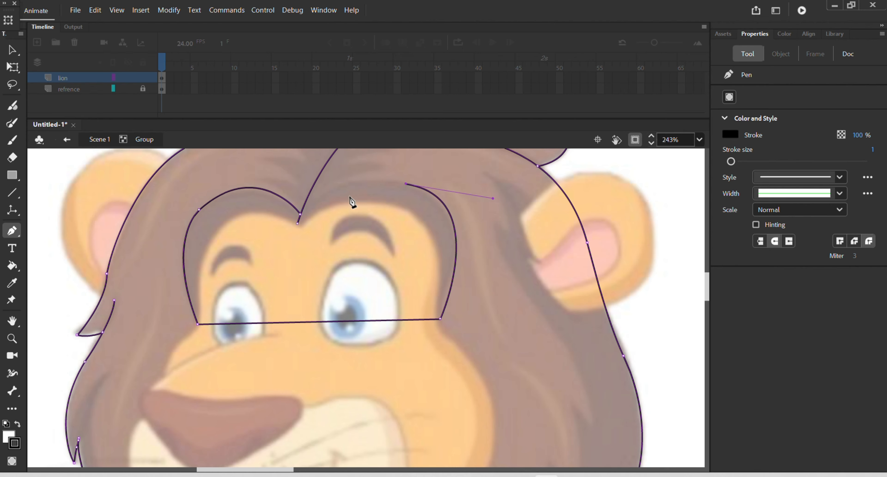
click(300, 215)
key(v)
drag(379, 182, 374, 180)
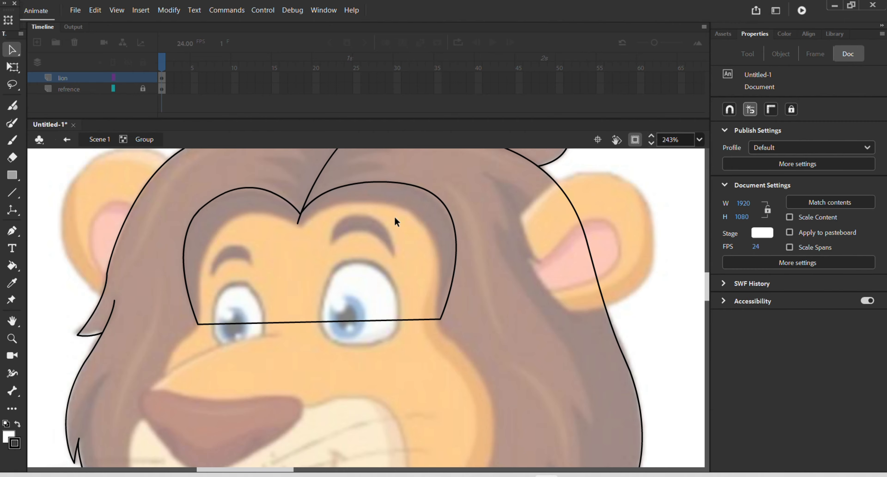
Leave the mane group and create a new empty group for the face
scroll(396, 224, down, 4)
double_click(490, 240)
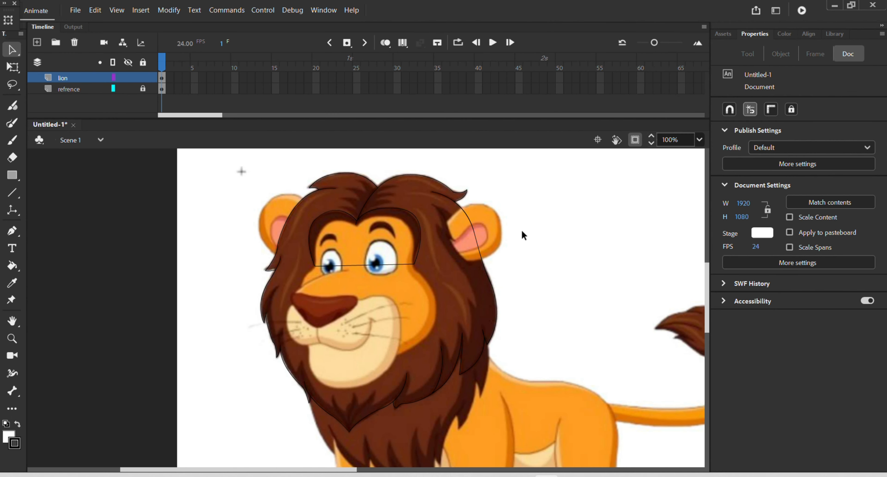
key(ctrl+g)
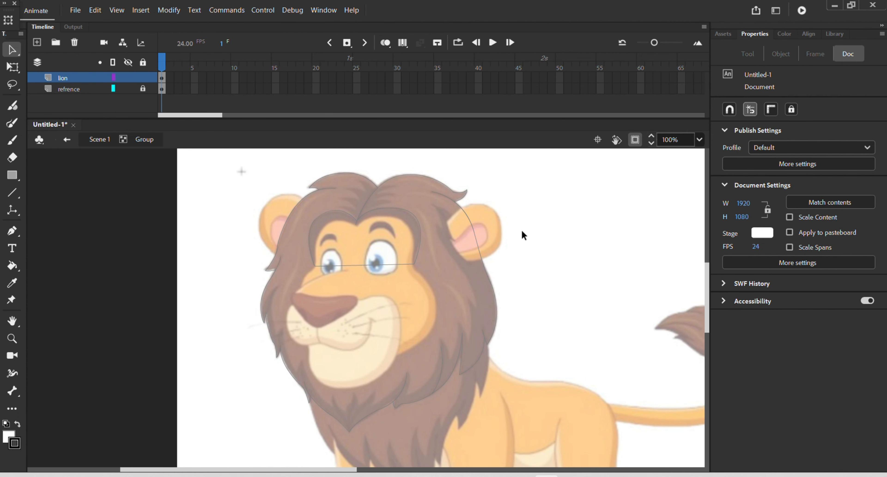
Trace the left forehead edge of the face with the Pen from the central peak down beside the left eye
key(p)
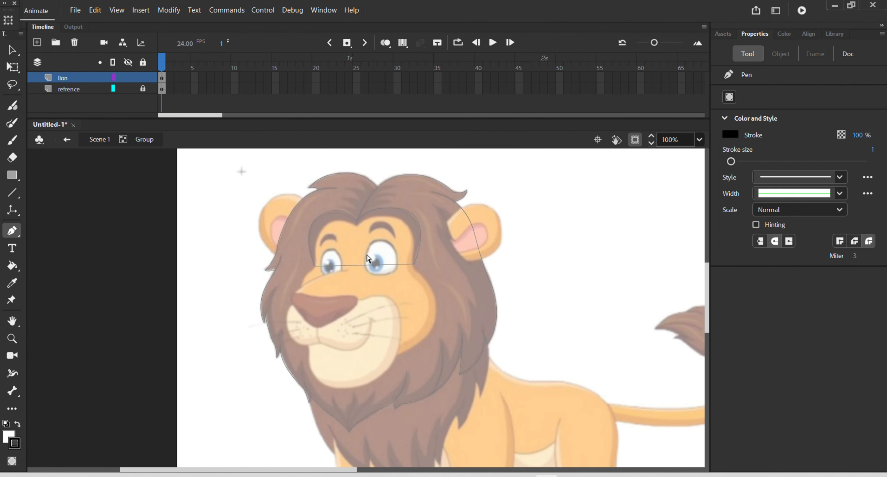
scroll(369, 258, up, 3)
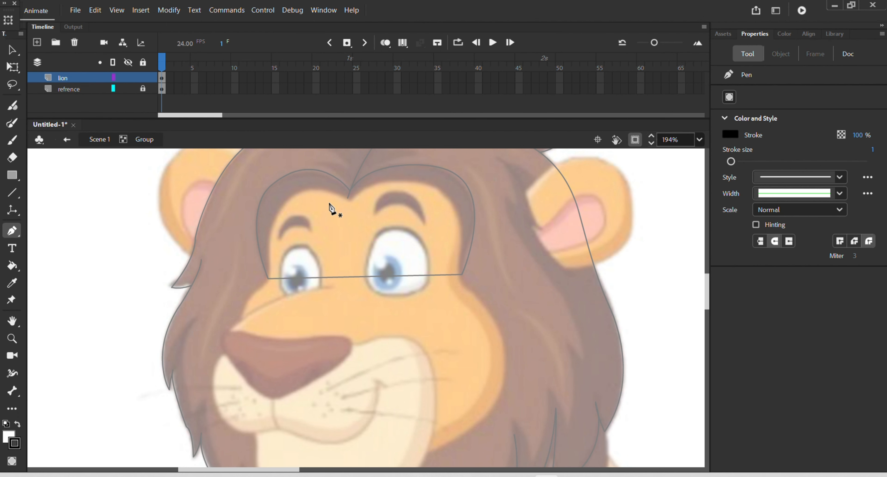
click(350, 200)
drag(269, 237, 252, 315)
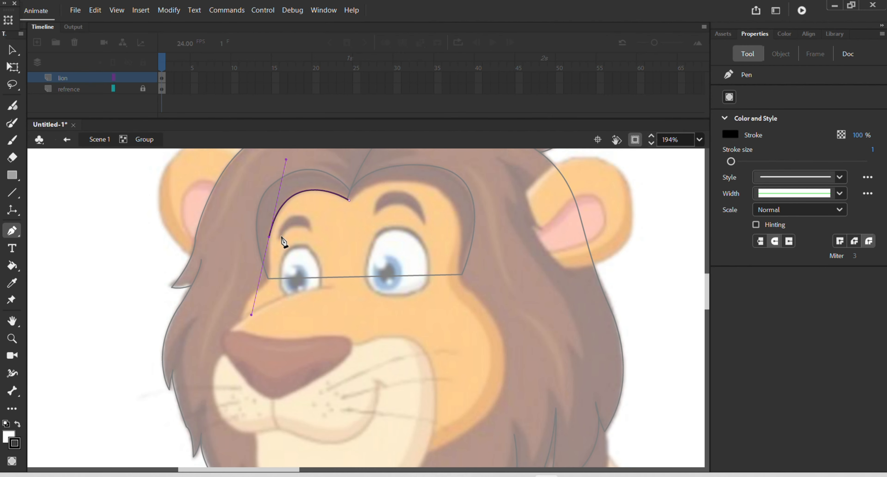
click(270, 238)
drag(270, 273, 272, 285)
drag(309, 438, 347, 450)
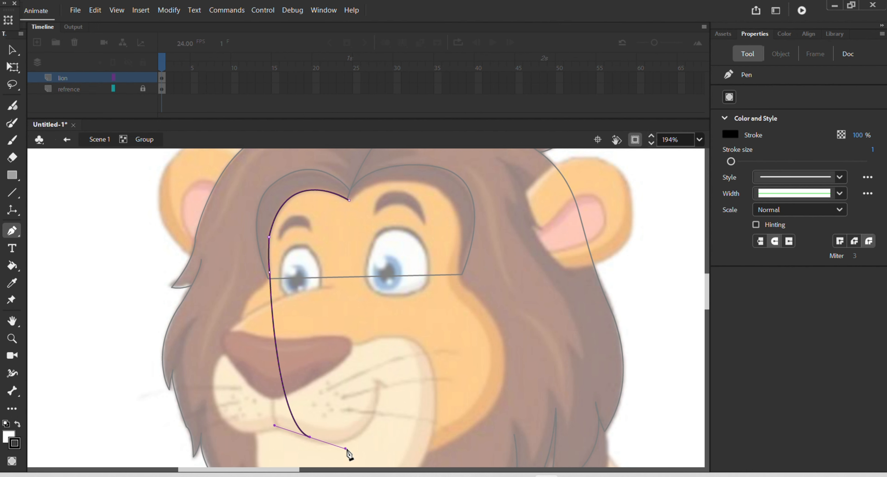
key(ctrl+z)
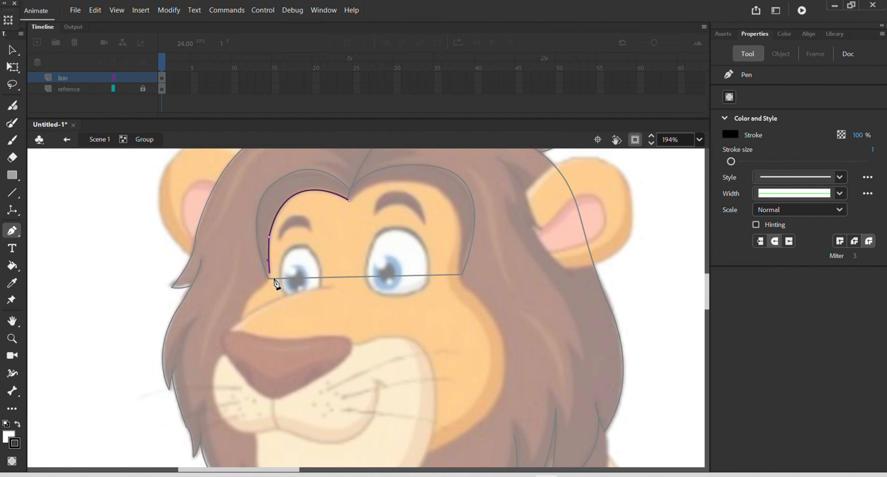
scroll(311, 285, down, 2)
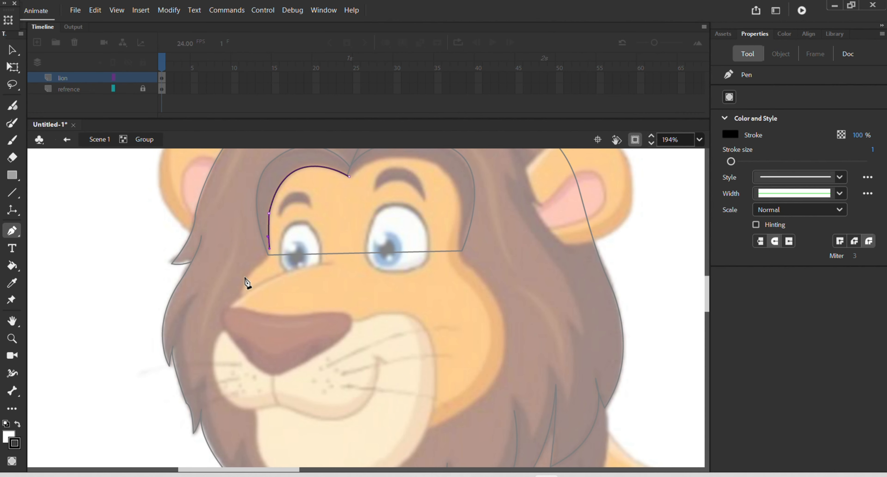
drag(233, 290, 229, 288)
key(ctrl+z)
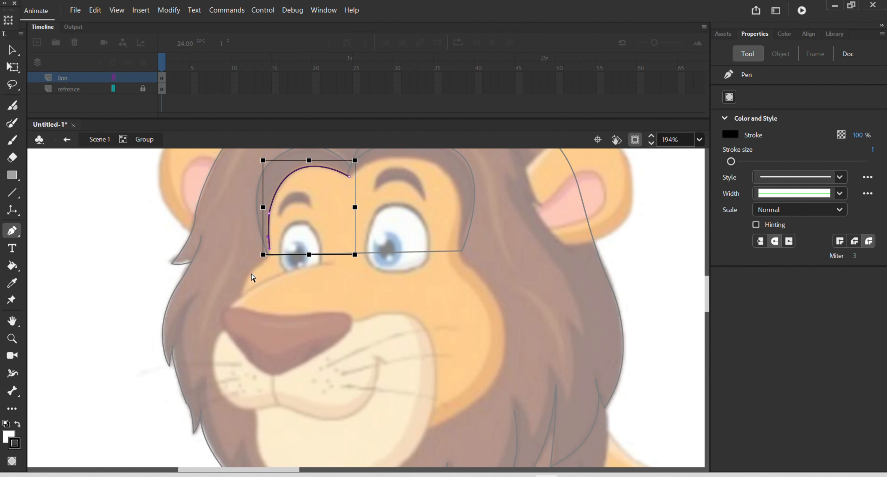
Continue the face outline around the left of the snout and across the muzzle to the base of the right cheek
drag(244, 278, 244, 278)
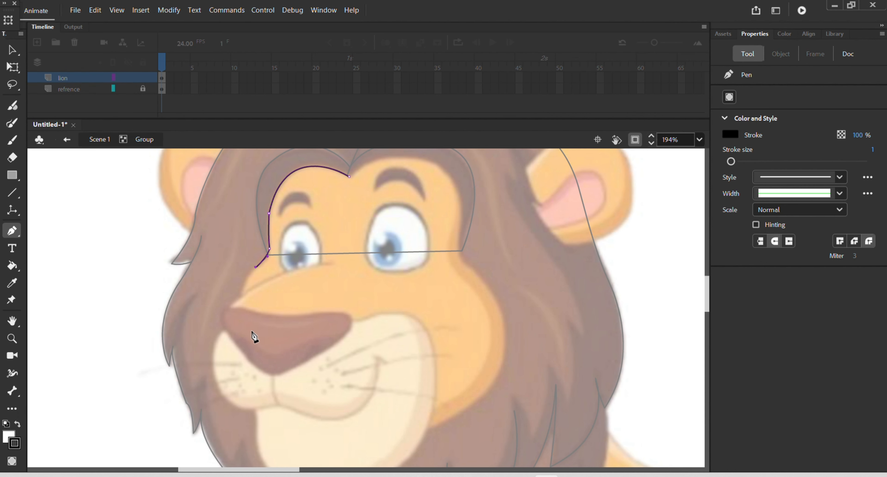
drag(258, 347, 291, 405)
click(257, 348)
drag(429, 431, 546, 403)
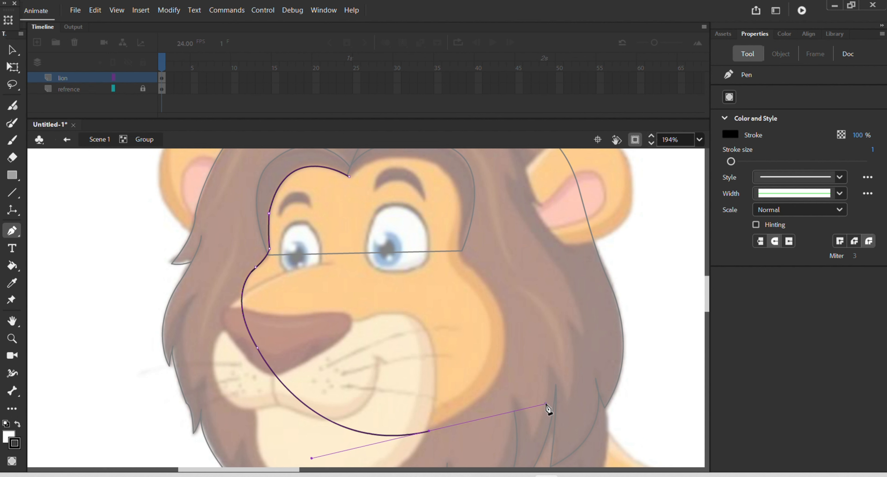
click(429, 432)
Trace the right cheek upward to the notch below the outer corner of the right eye
drag(498, 303, 454, 220)
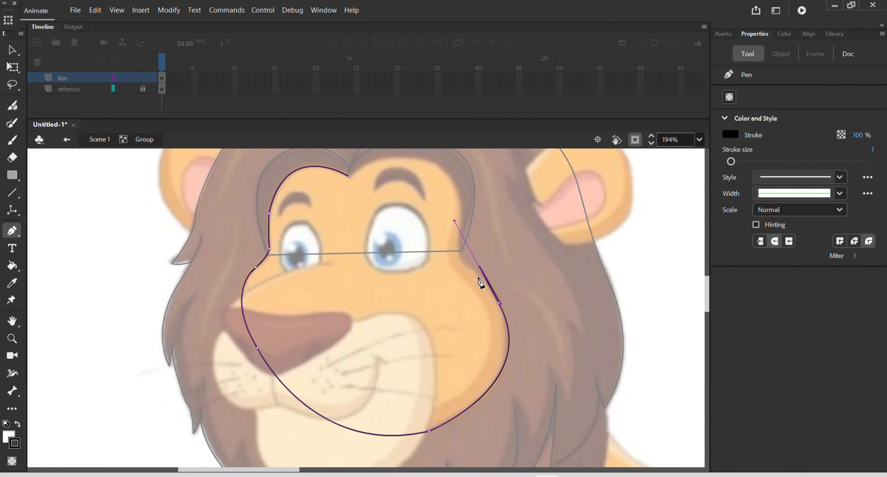
click(499, 303)
drag(463, 263, 437, 255)
key(ctrl+z)
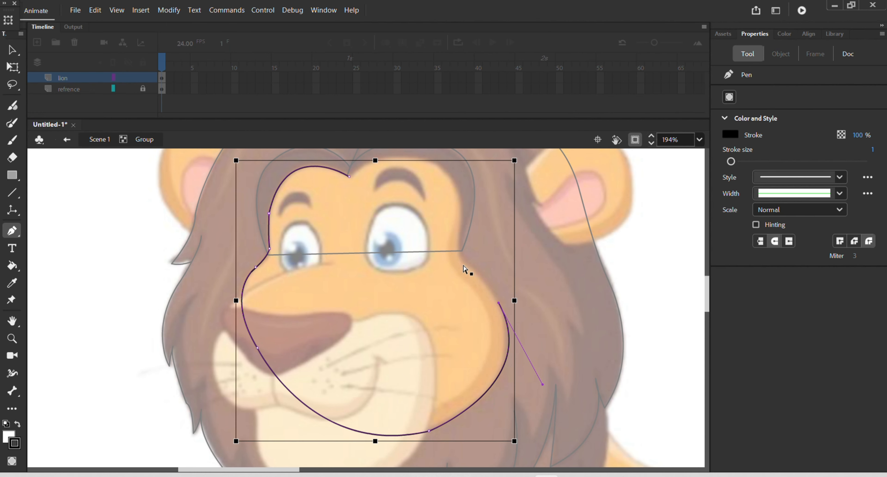
drag(448, 260, 443, 257)
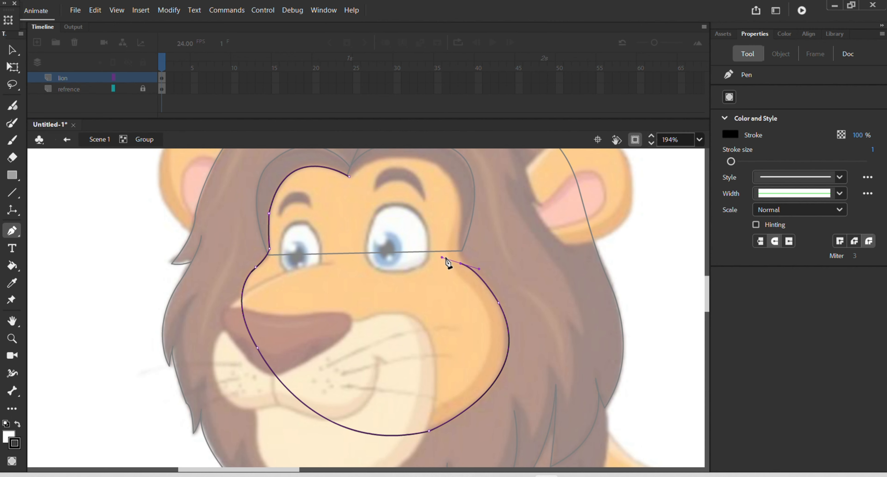
click(461, 264)
Trace the right side of the forehead and close the face outline at the central peak
drag(466, 208, 466, 208)
scroll(424, 201, up, 3)
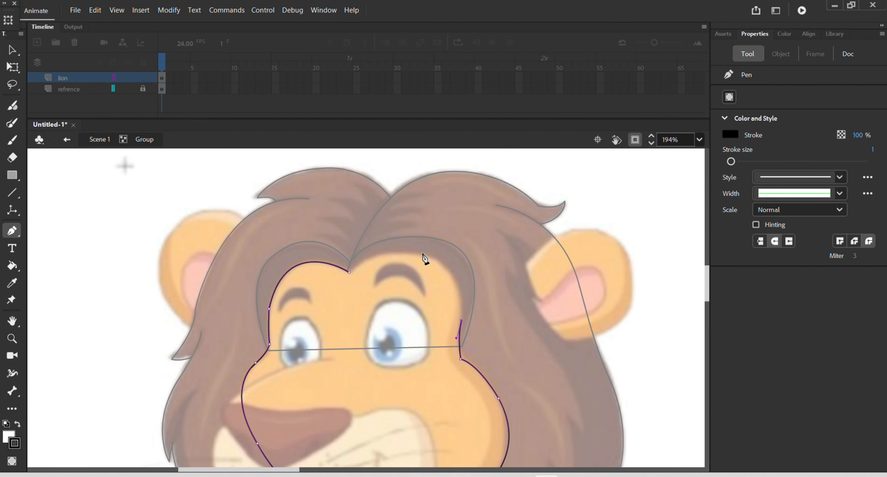
drag(418, 254, 373, 243)
drag(349, 274, 322, 305)
scroll(433, 286, down, 3)
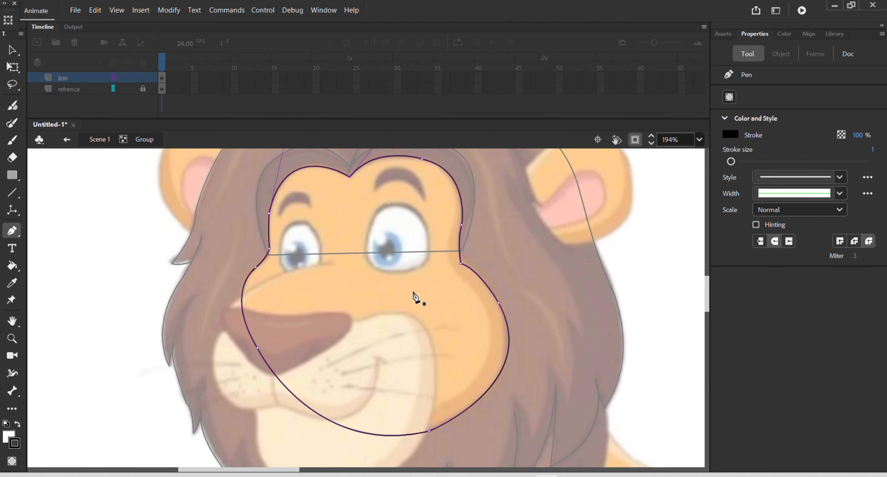
Test-fill the face outline with white using the Paint Bucket, and undo the fill
key(k)
click(392, 308)
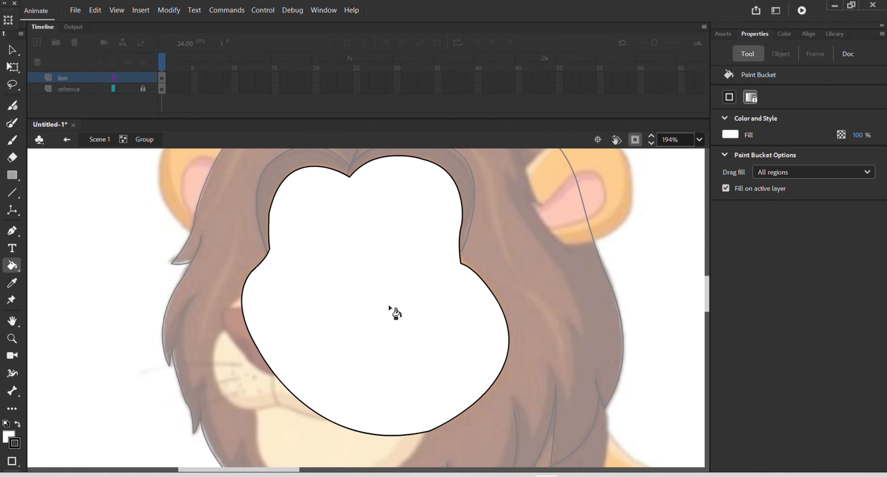
key(ctrl+z)
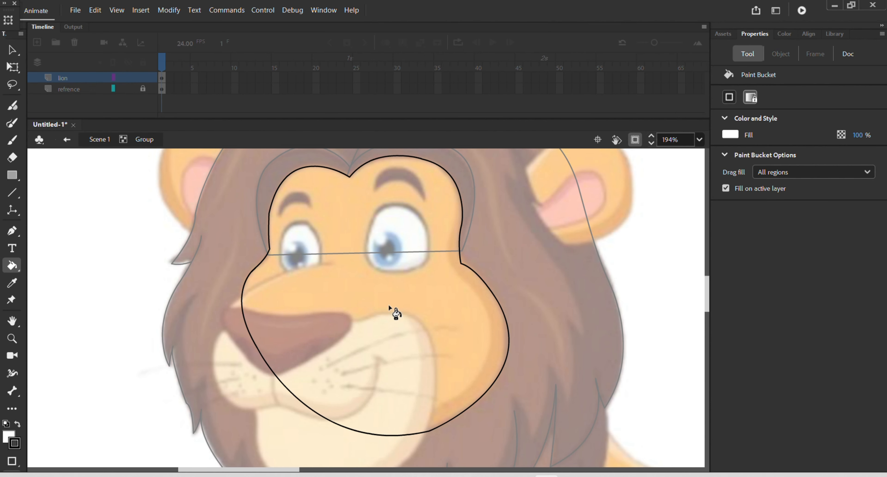
Leave the face group and return to the main scene
key(v)
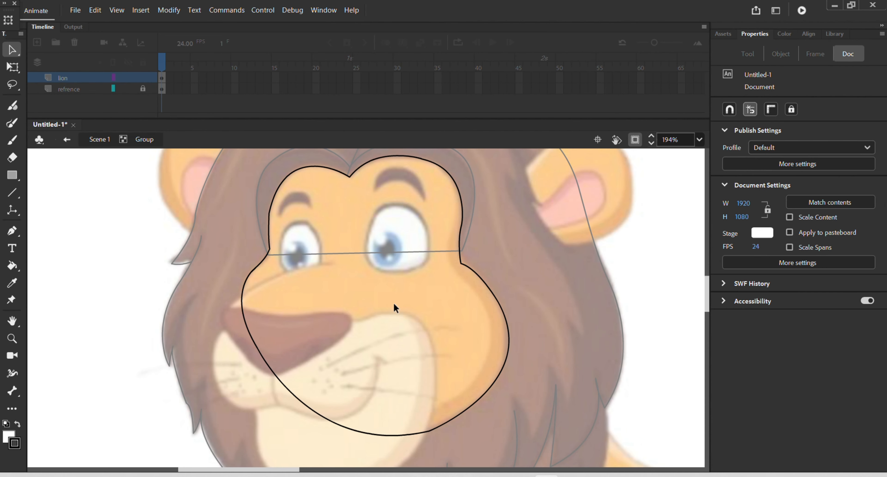
double_click(535, 265)
scroll(458, 298, down, 3)
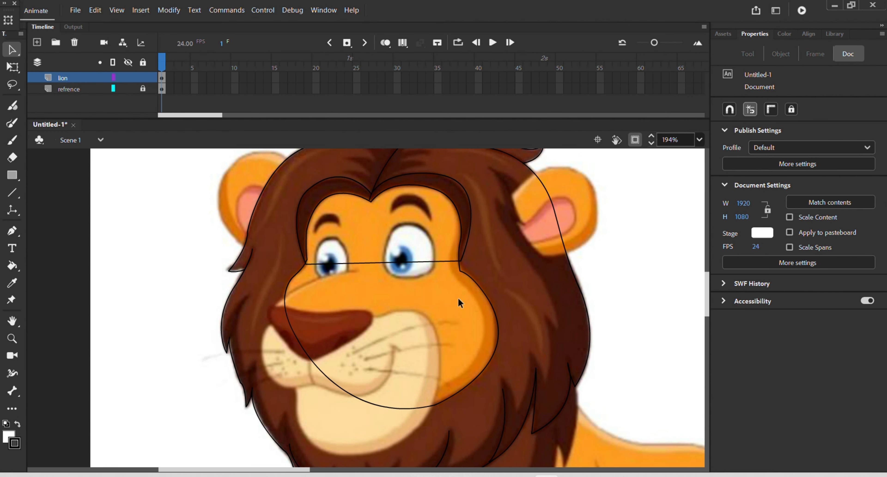
scroll(375, 263, down, 1)
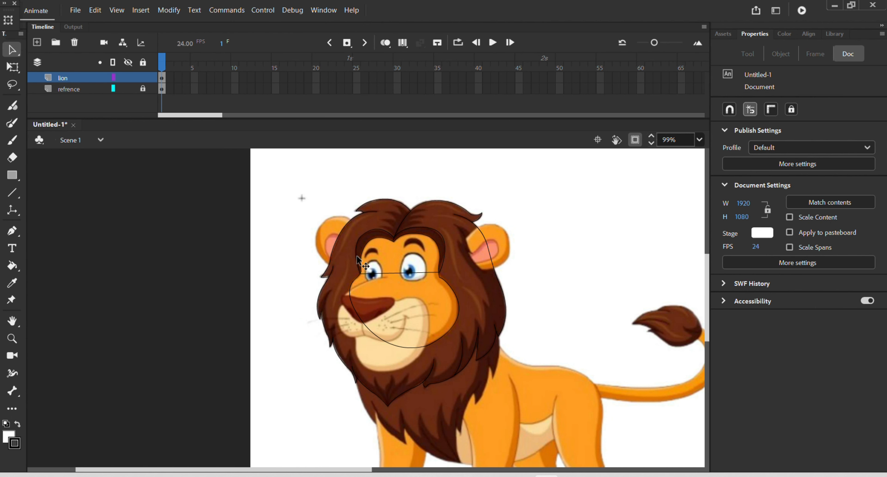
Move the mane and face groups together off the reference onto the blank stage, and undo the move
drag(315, 199, 513, 422)
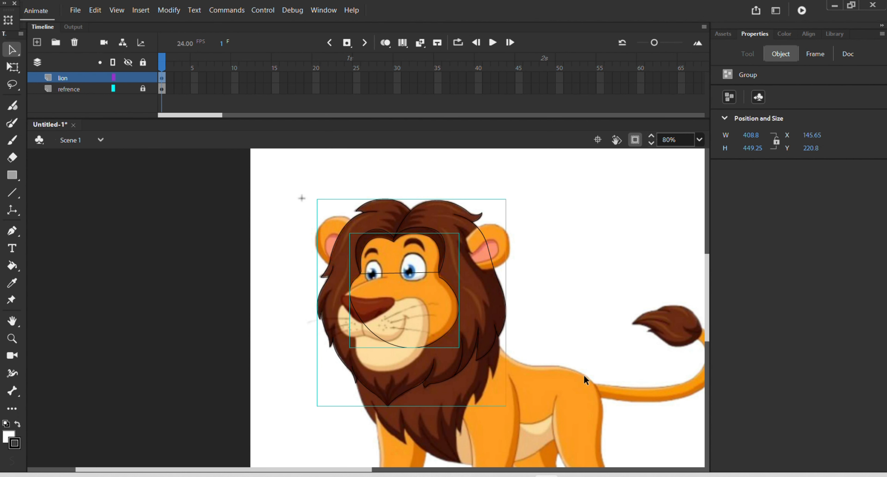
scroll(506, 363, down, 2)
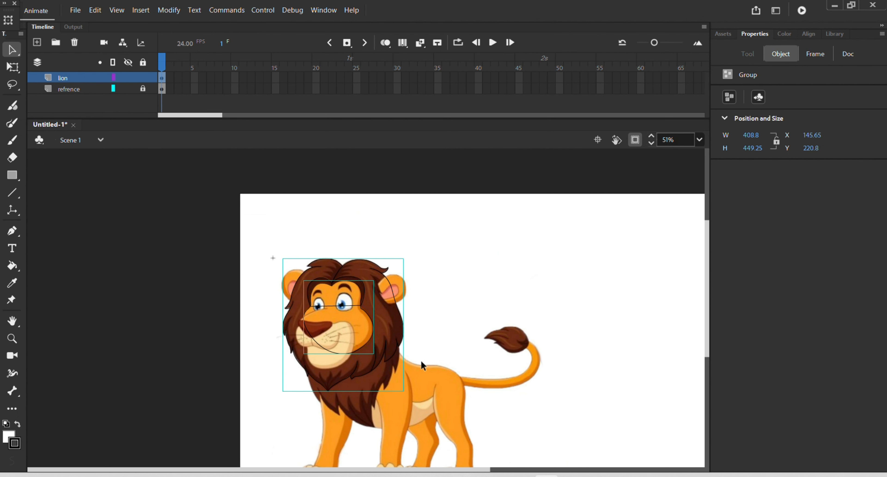
drag(400, 360, 643, 333)
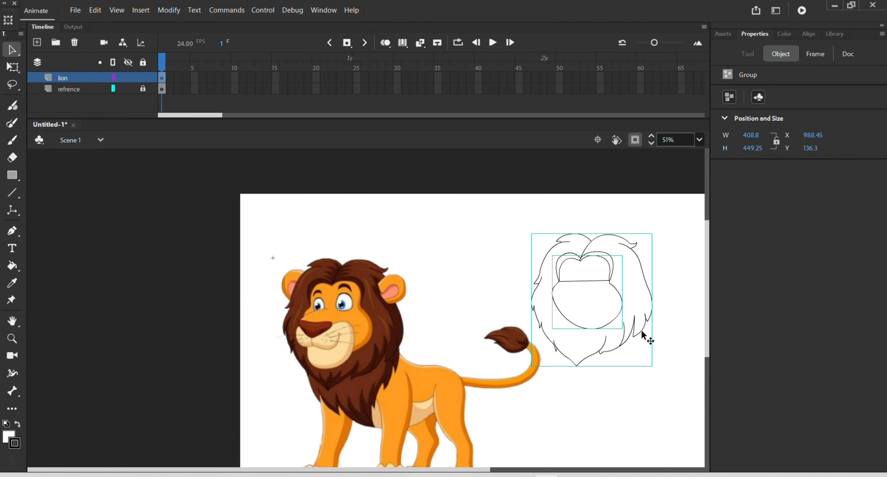
key(ctrl+z)
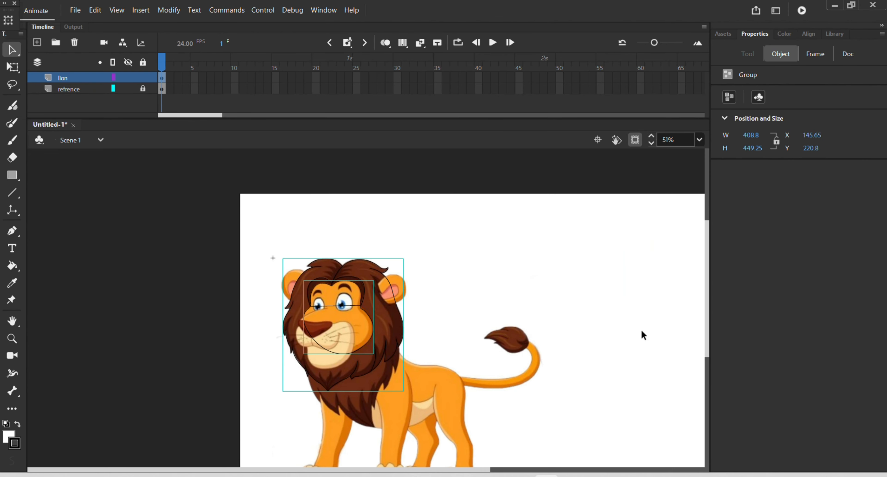
click(409, 316)
Create a new group for the right ear and start its outline with the Pen tool from inside the mane to the ear's upper edge
scroll(396, 310, up, 5)
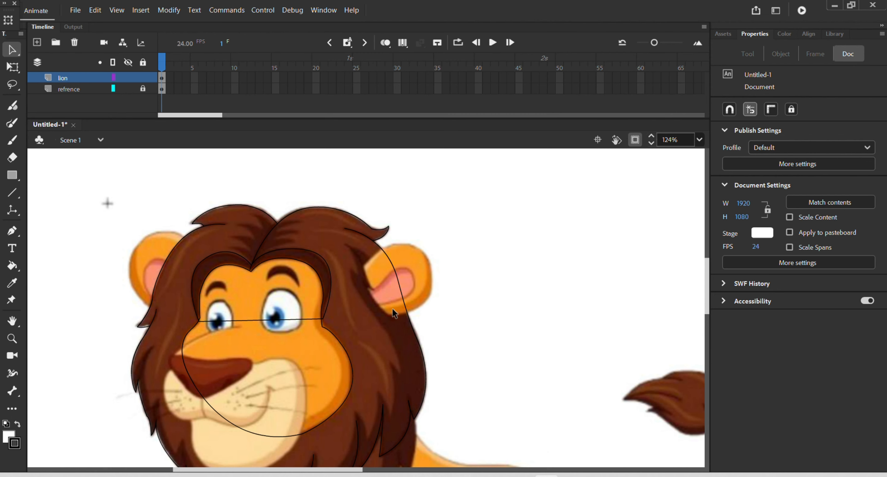
scroll(391, 306, up, 4)
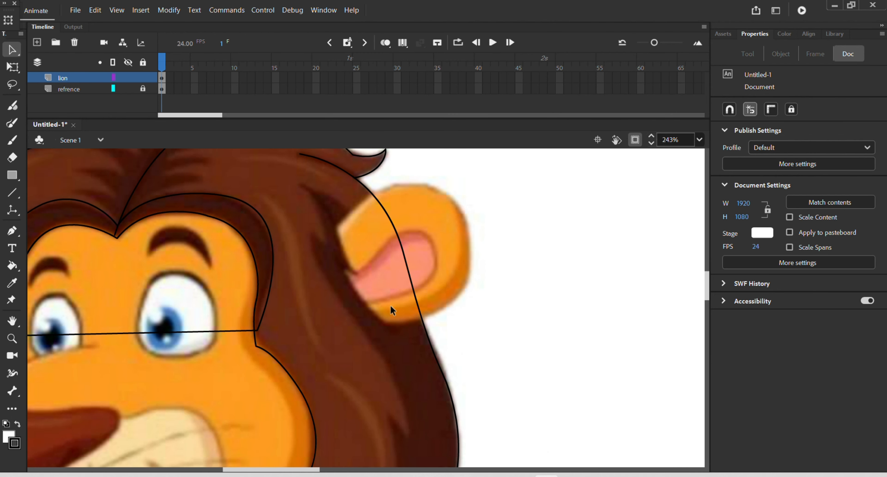
double_click(391, 307)
key(p)
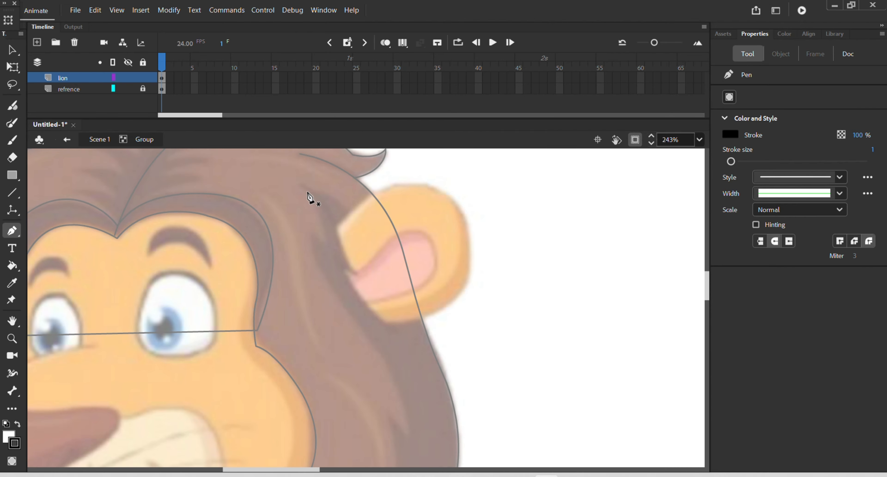
click(315, 243)
drag(362, 193, 366, 189)
click(370, 191)
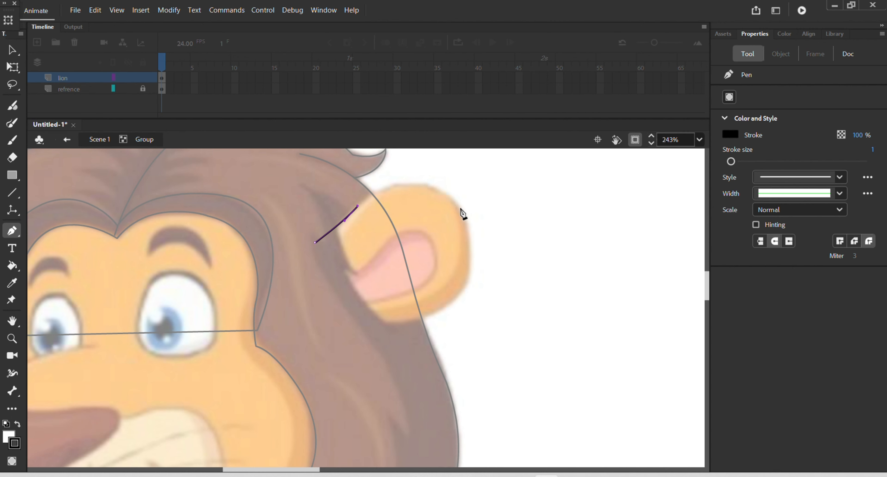
Trace the right ear's top, outer edge and underside, and close the outline with a straight base inside the mane
drag(462, 206, 511, 258)
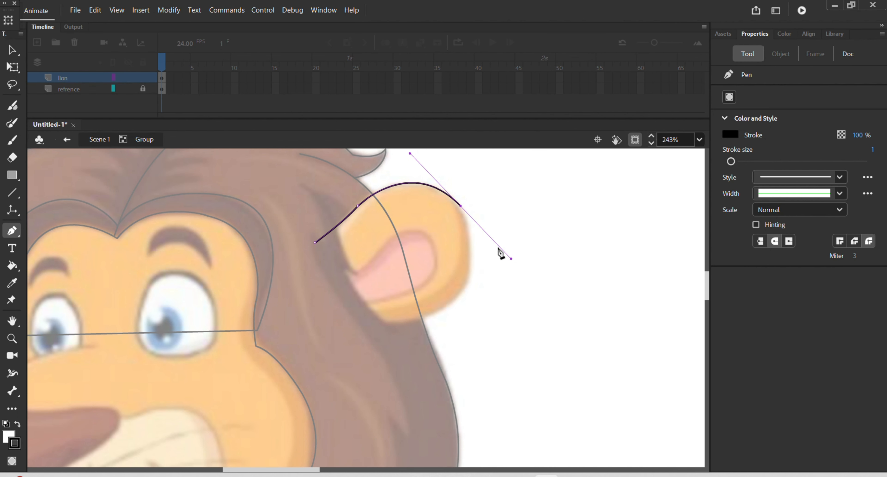
click(461, 206)
drag(450, 302, 412, 330)
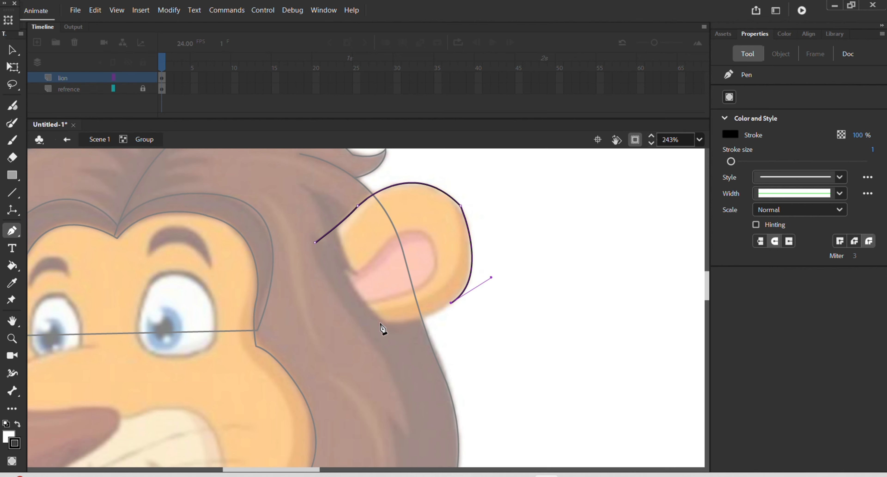
drag(360, 323, 325, 309)
click(361, 324)
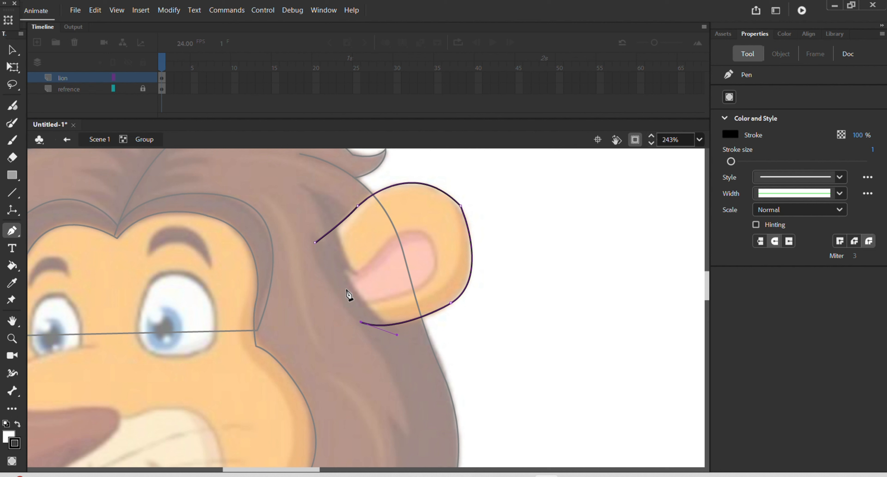
click(316, 243)
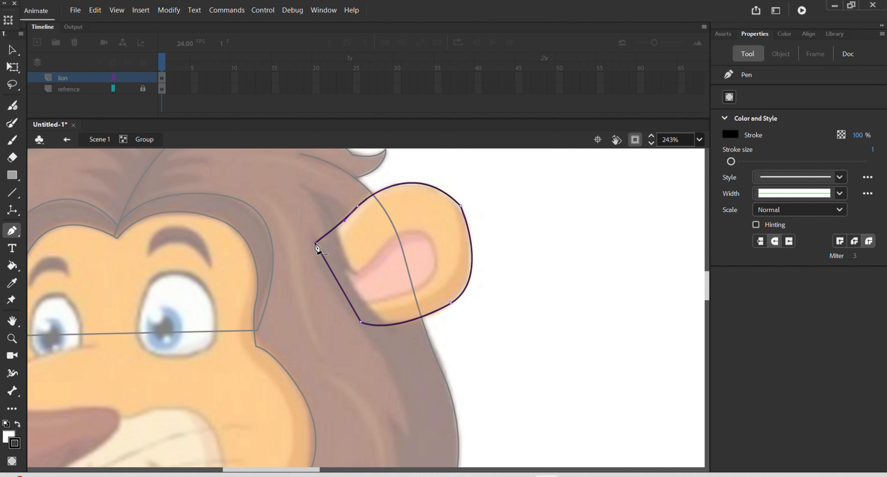
Trace the pink inner area of the right ear as a curve starting and ending on the ear's base line, and leave the group
click(337, 280)
drag(403, 223, 427, 195)
click(398, 235)
mouse_move(438, 254)
mouse_down()
mouse_move(448, 287)
mouse_move(437, 254)
mouse_up()
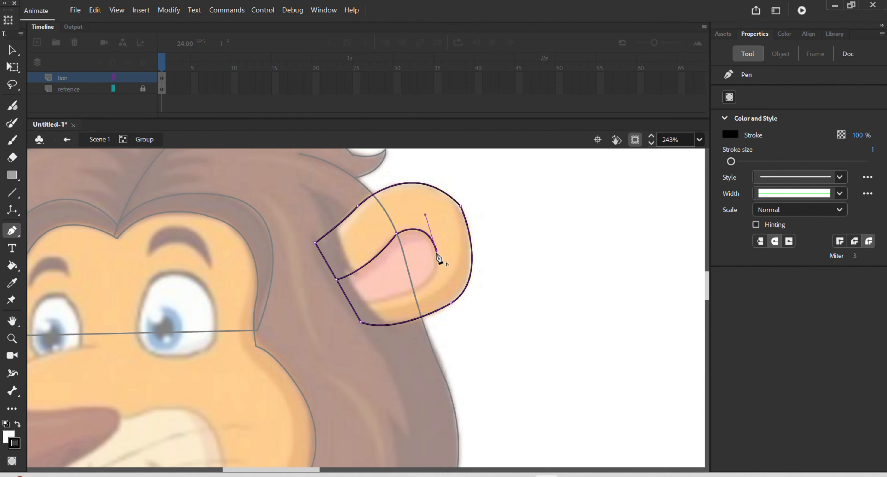
drag(401, 293, 360, 303)
click(401, 294)
key(ctrl+z)
click(401, 293)
drag(336, 302, 337, 306)
key(v)
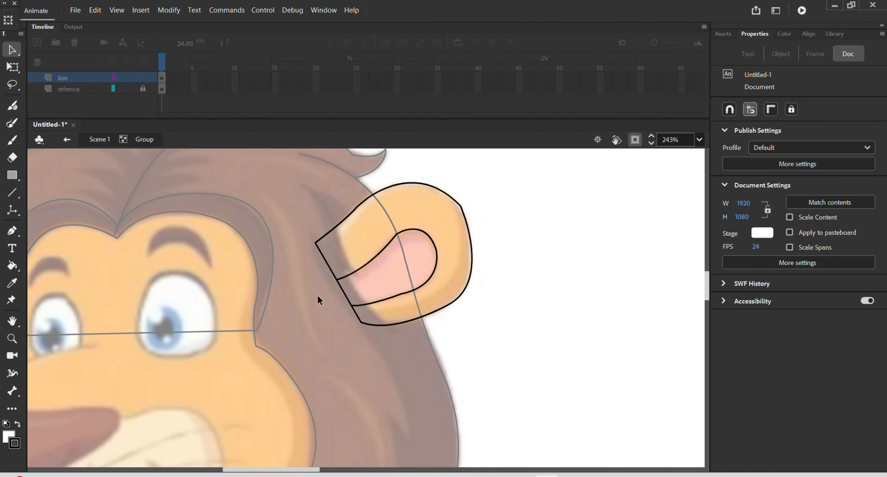
double_click(317, 295)
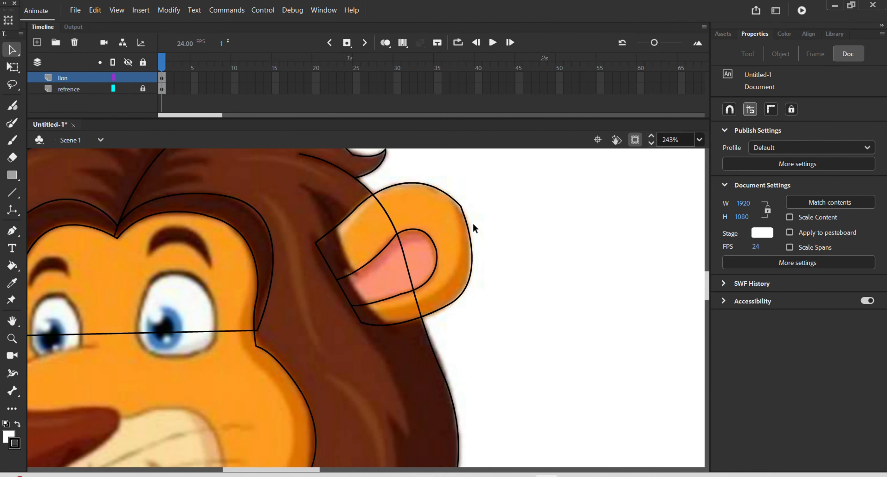
Reopen the right ear group, smooth the corner at the upper outer edge of its outline, and return to the main scene
double_click(462, 213)
scroll(462, 213, up, 5)
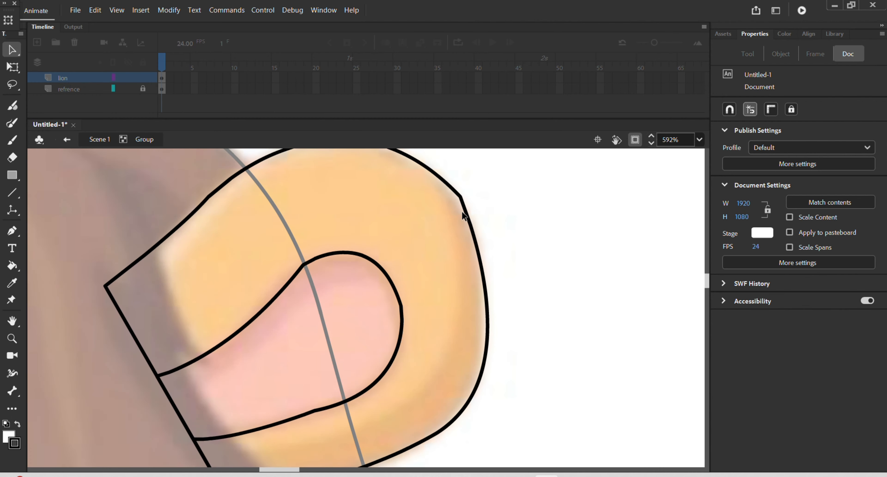
drag(462, 200, 458, 197)
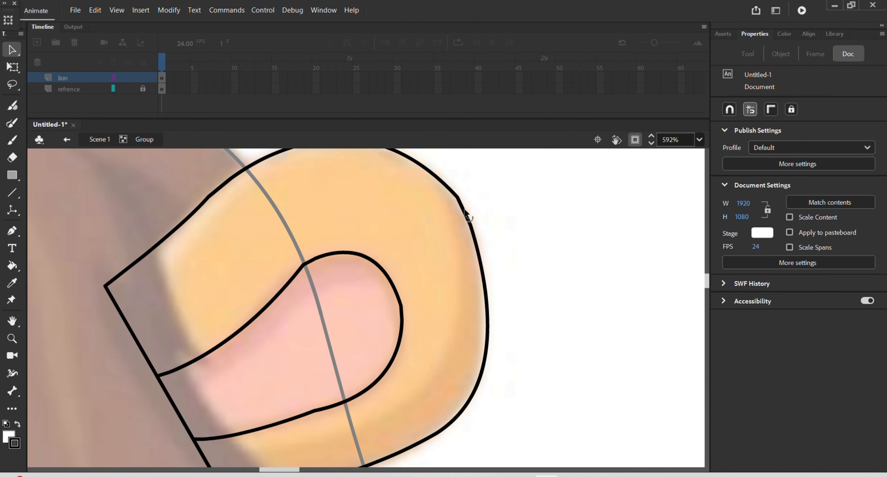
drag(465, 209, 465, 209)
scroll(478, 250, down, 5)
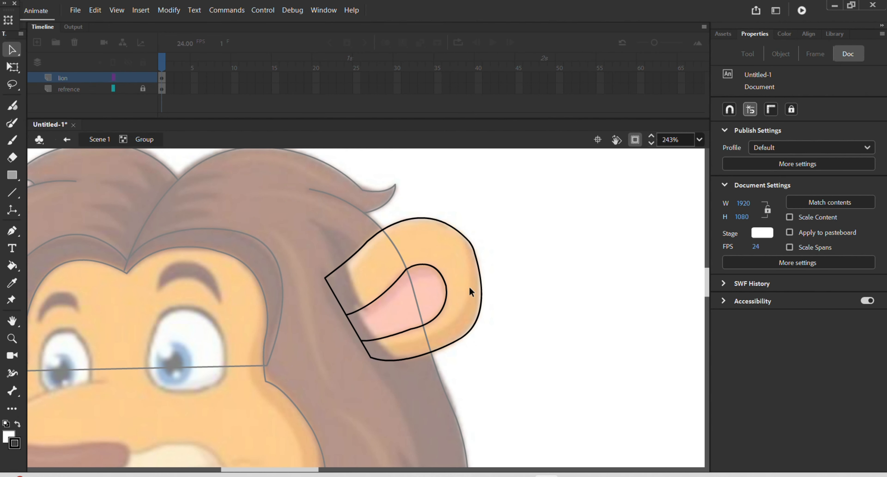
double_click(309, 345)
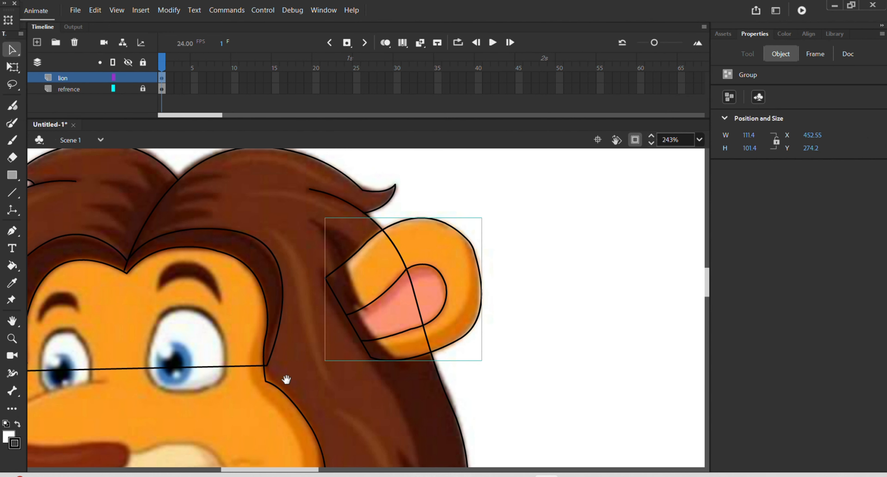
Create a new group for the left ear and trace its outline from inside the mane over the top of the ear
drag(288, 377, 568, 341)
drag(228, 248, 248, 299)
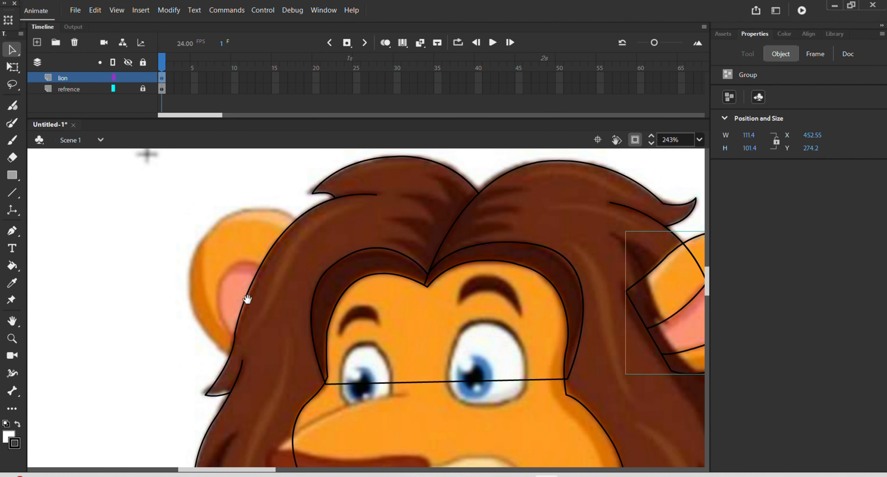
click(208, 299)
double_click(208, 298)
key(p)
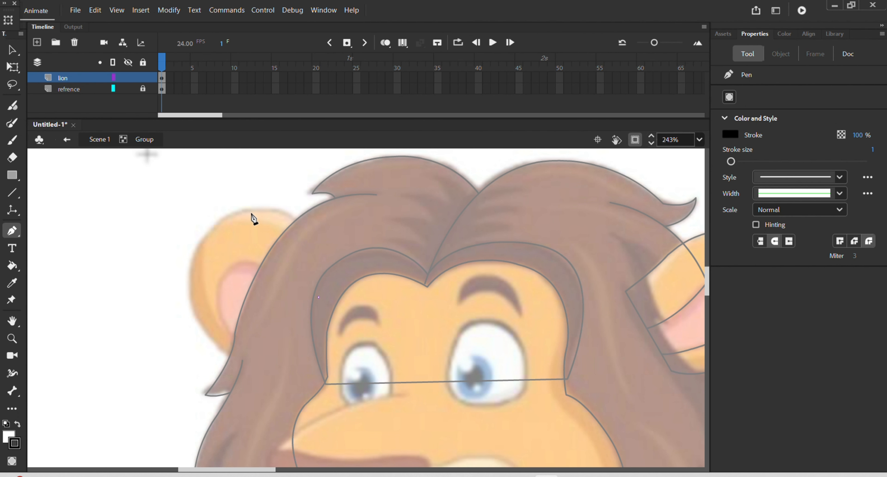
drag(216, 213, 185, 220)
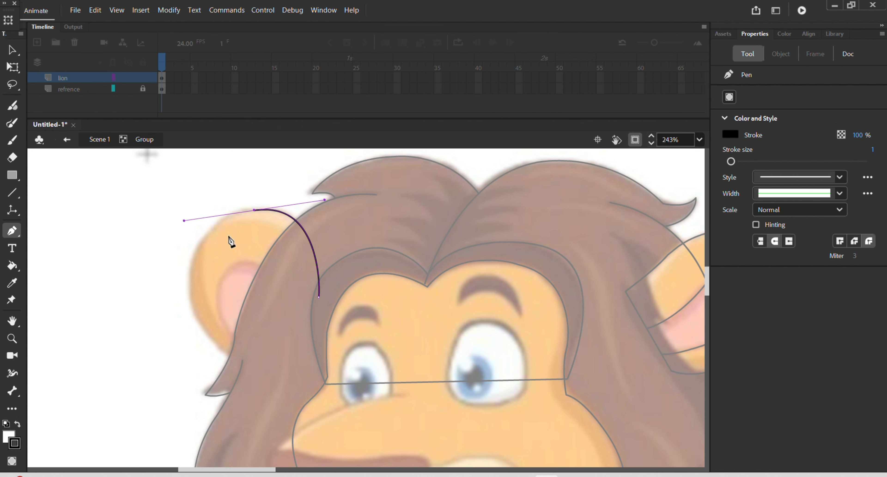
click(254, 211)
Trace the left ear's outer edge and underside, and close the outline with a straight base inside the mane
drag(204, 331, 250, 438)
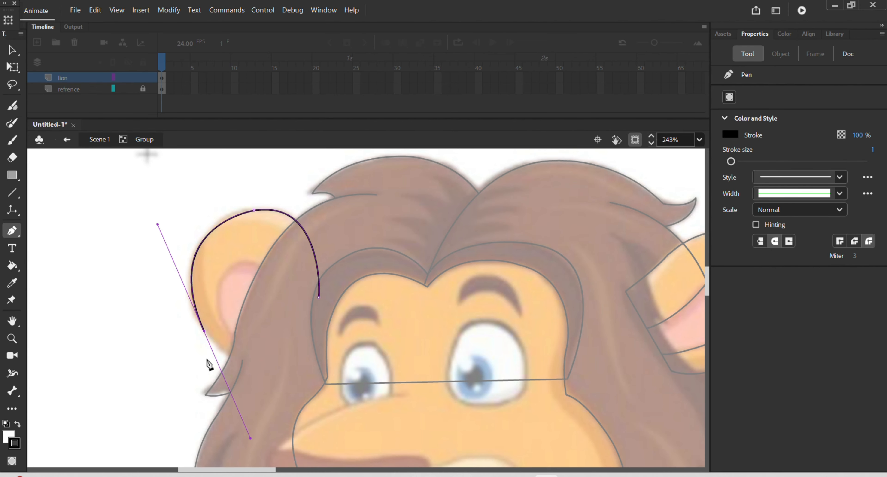
click(203, 332)
drag(270, 373, 311, 374)
click(271, 372)
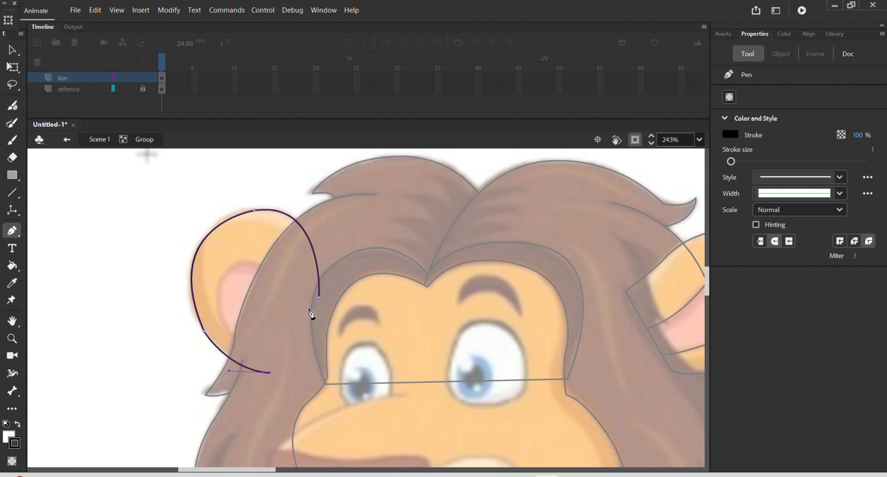
click(319, 297)
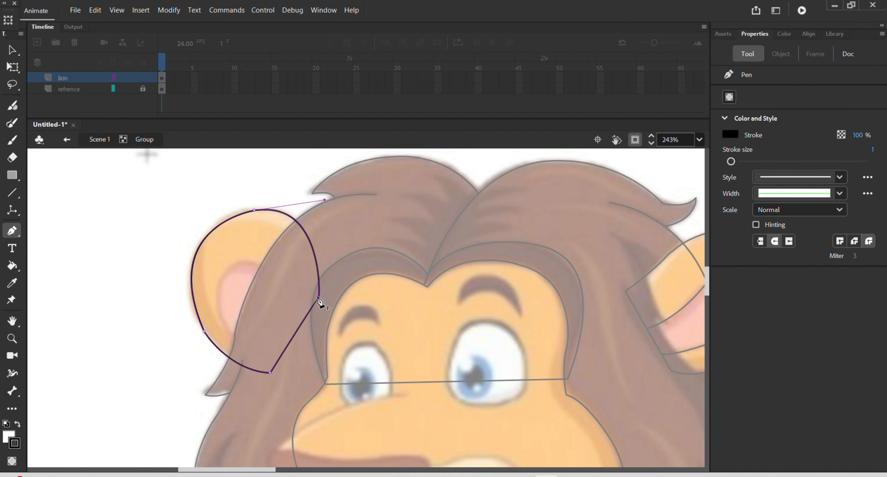
Trace the pink inner area of the left ear from the base line around and back to it, and leave the group
click(302, 323)
drag(246, 261, 211, 267)
click(246, 261)
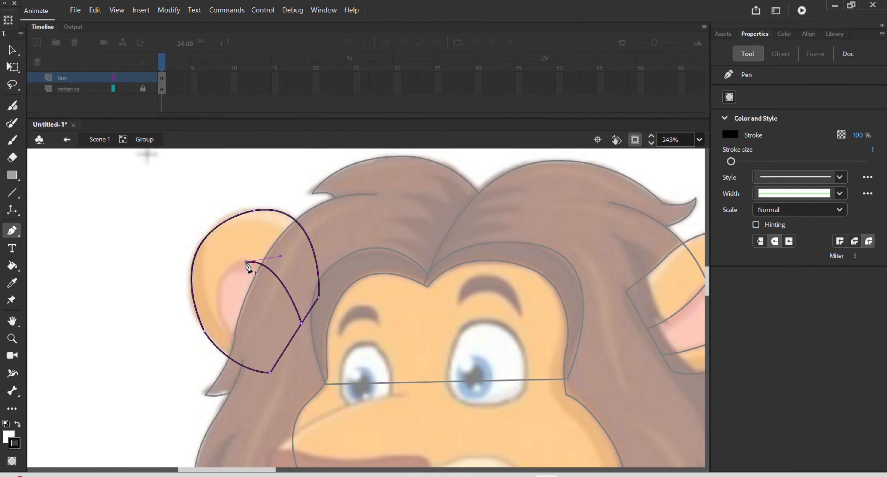
drag(241, 341, 301, 402)
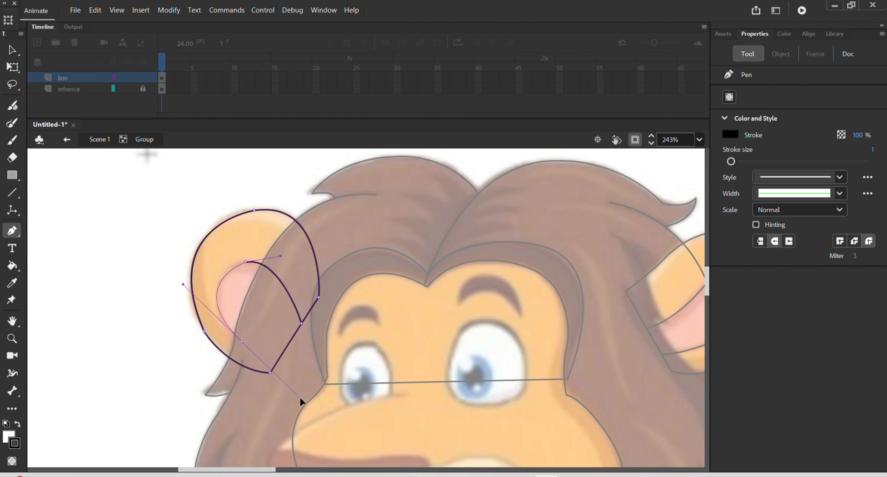
click(242, 341)
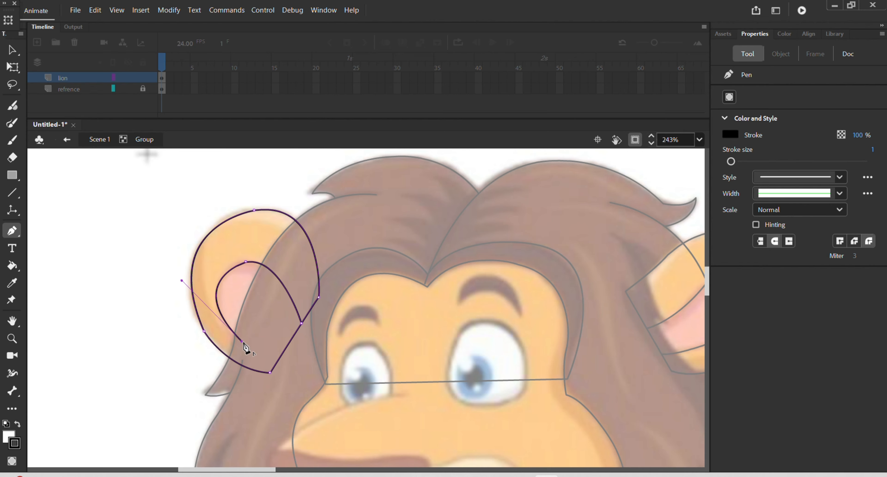
click(278, 361)
key(v)
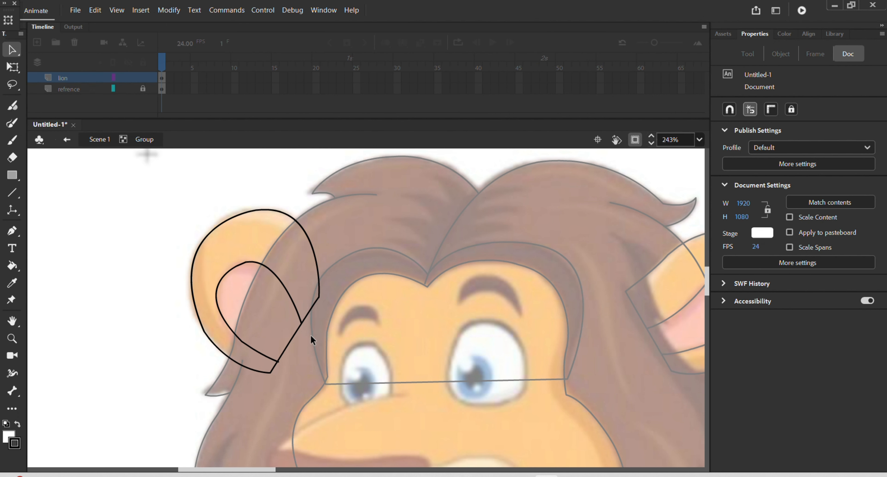
scroll(312, 331, down, 3)
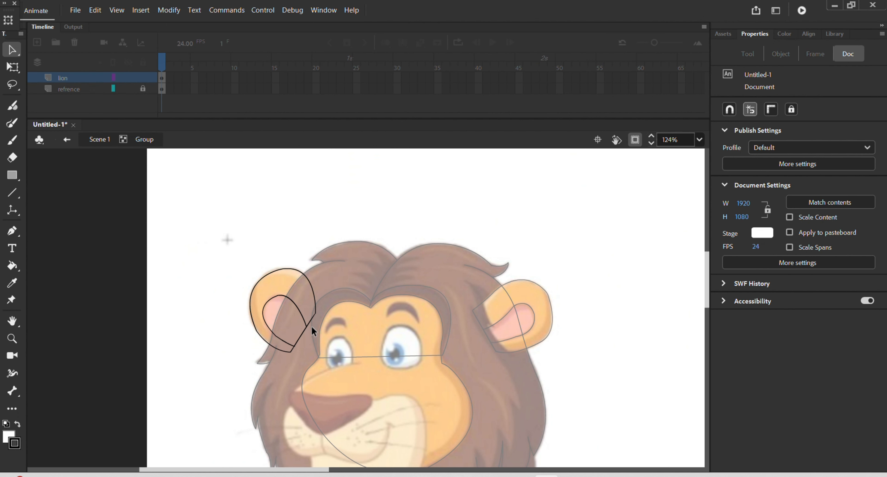
double_click(553, 295)
Create a new group and trace the mane edge overlapping the right ear, including the small hair notch, down to the ear's underside
scroll(518, 369, up, 3)
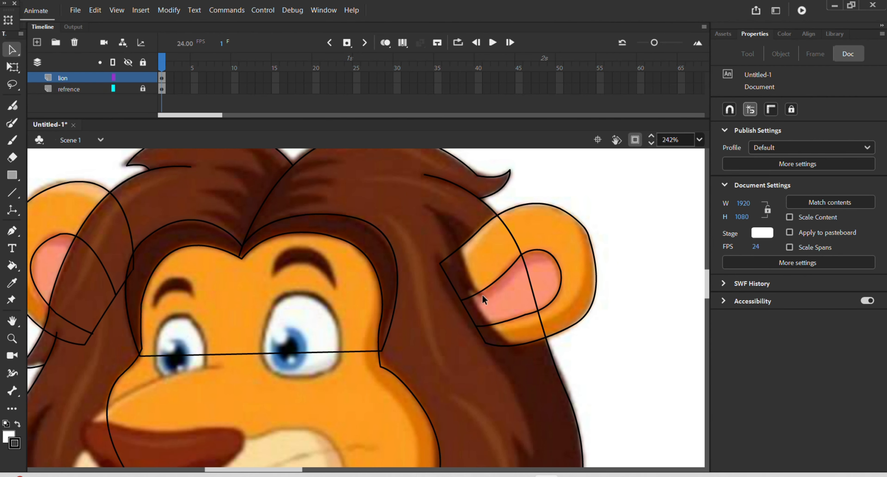
scroll(486, 293, up, 2)
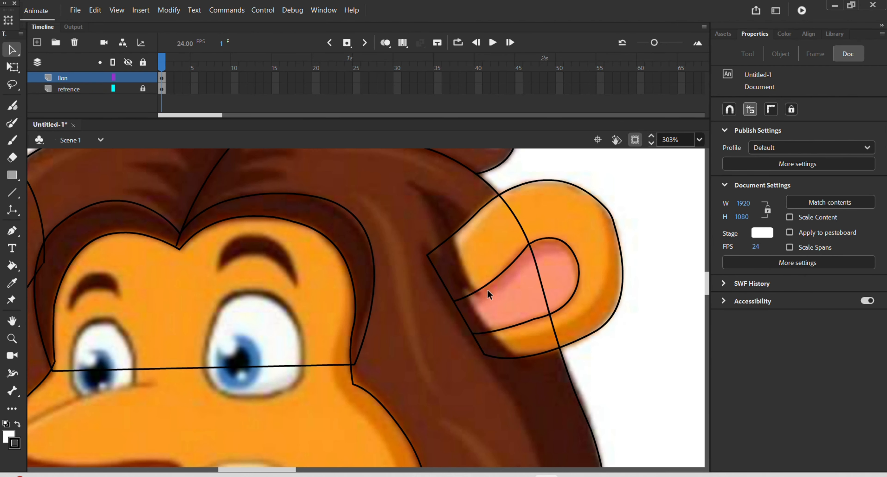
scroll(488, 289, down, 2)
double_click(488, 289)
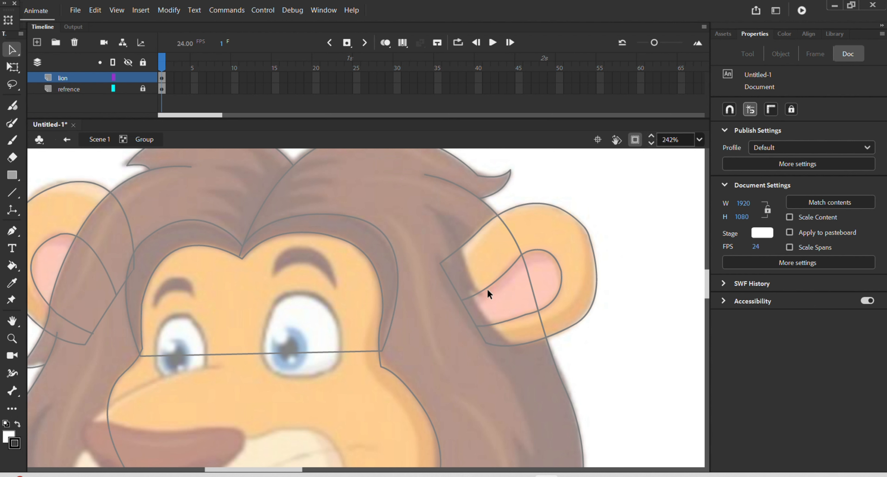
key(p)
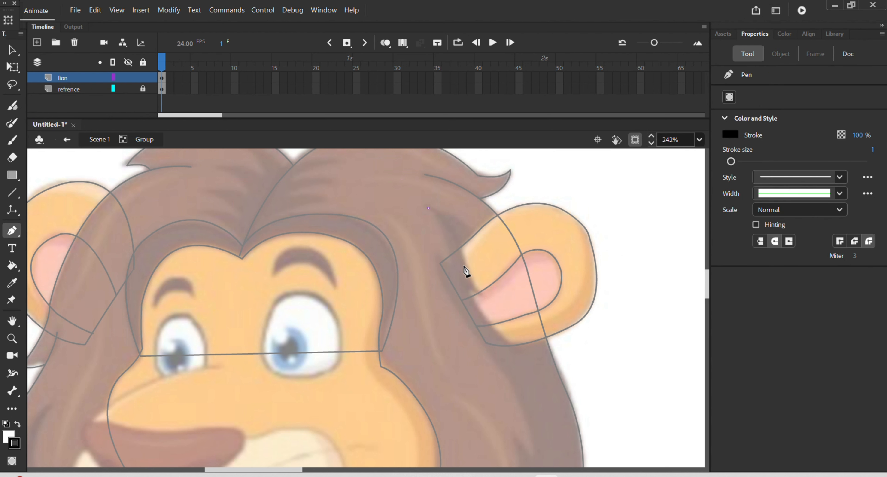
drag(463, 265, 464, 303)
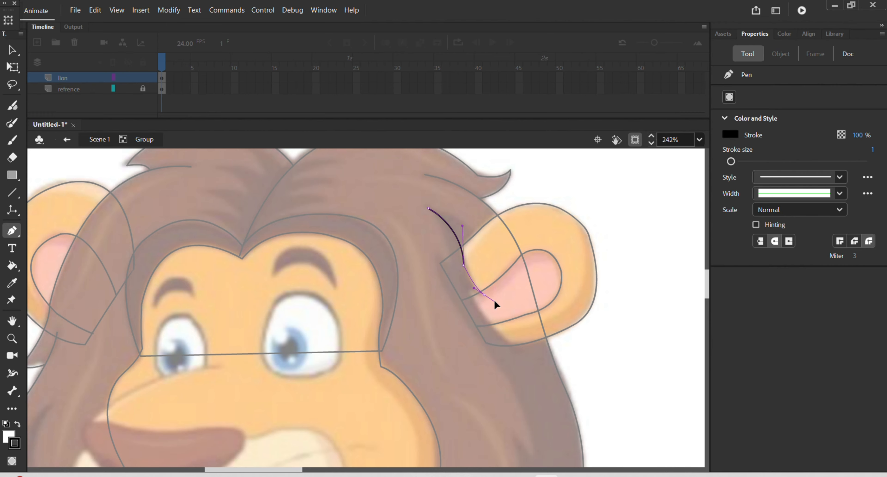
drag(494, 301, 495, 301)
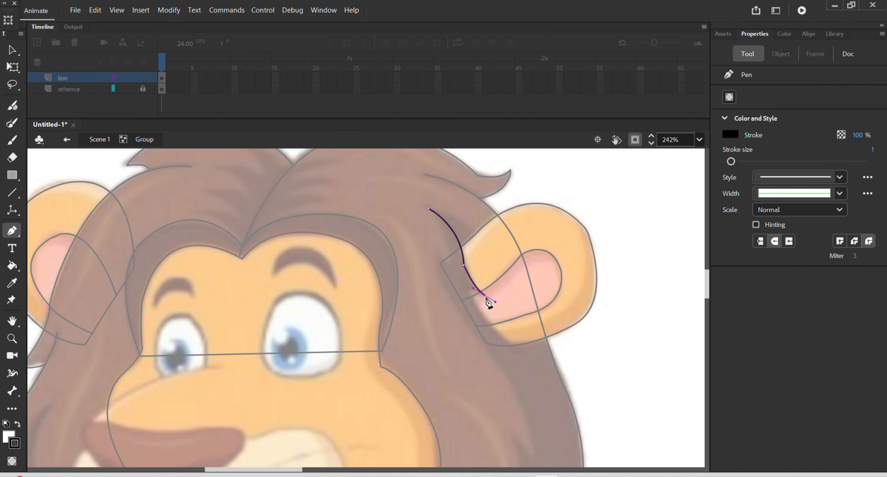
click(468, 287)
drag(512, 346, 547, 364)
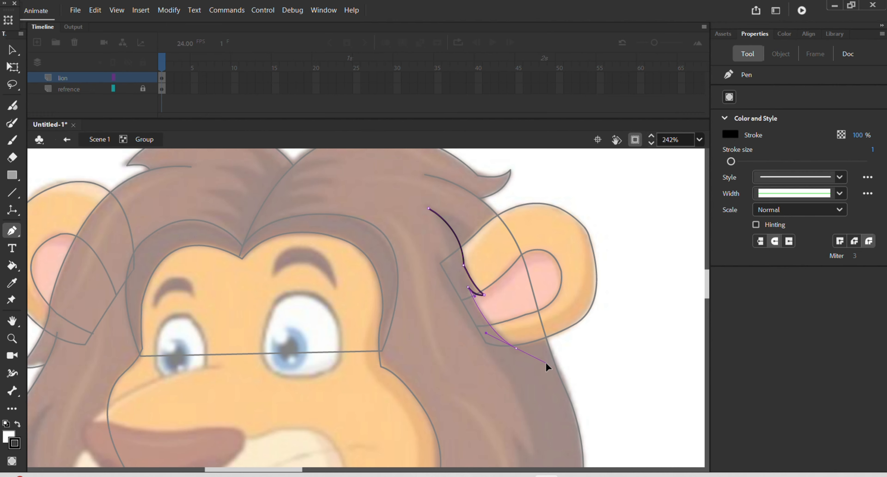
Close the mane patch over the right ear's base with curves along its lower edge and back up to its starting point
click(516, 348)
drag(456, 349, 412, 327)
click(456, 349)
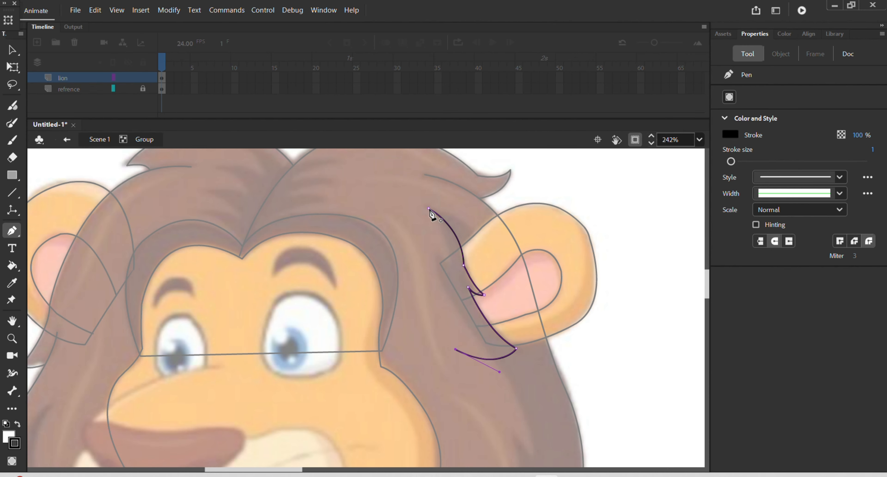
drag(430, 209, 517, 244)
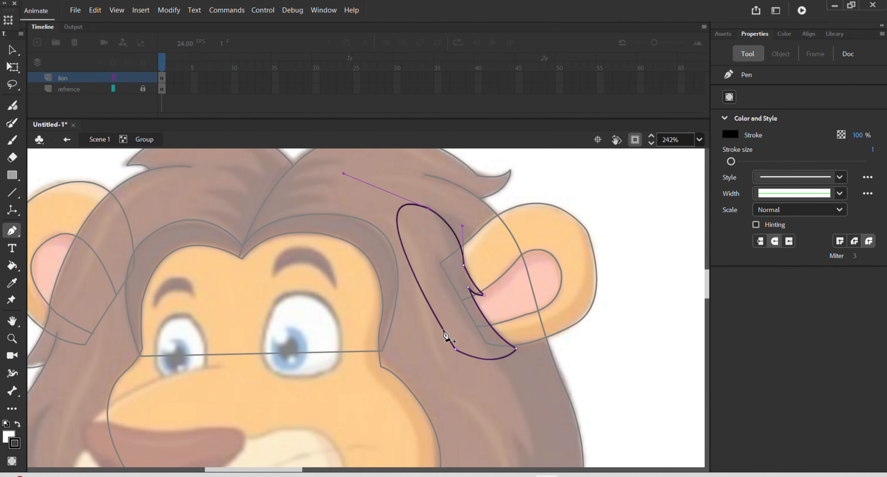
Leave the group of the mane patch over the right ear and return to the main scene
key(v)
double_click(496, 370)
scroll(411, 404, down, 4)
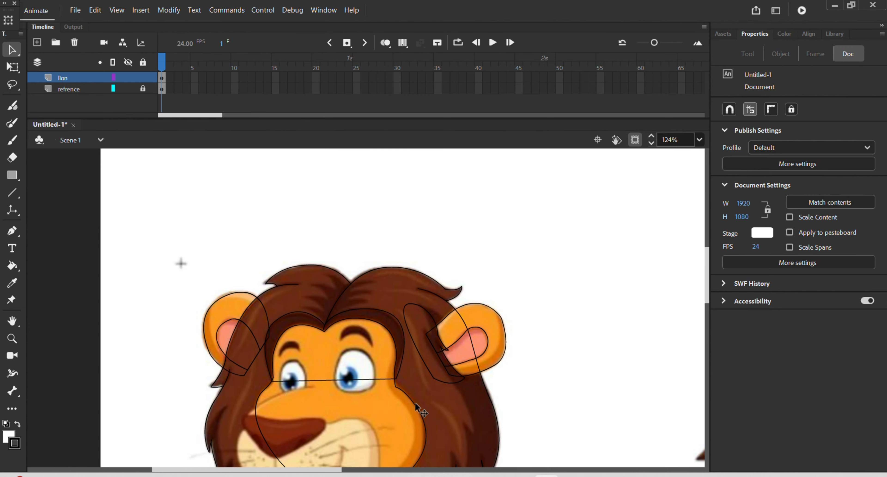
drag(451, 431, 509, 317)
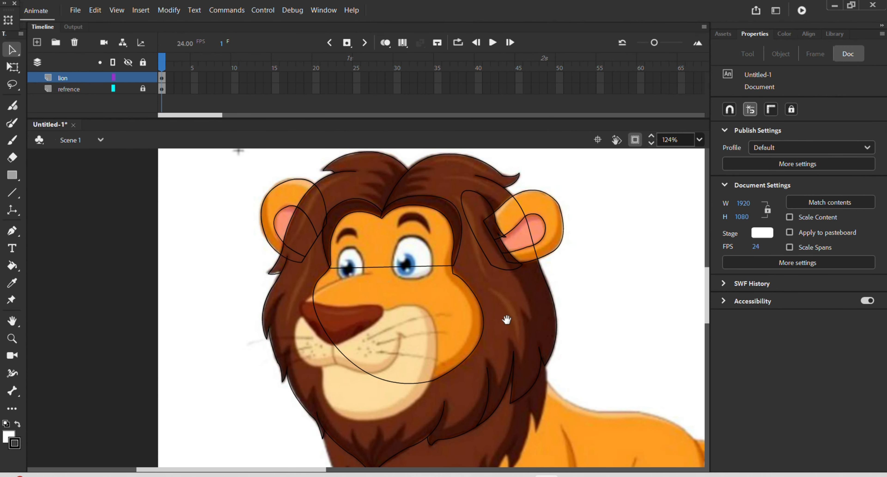
scroll(509, 321, down, 3)
Move all traced head groups clear of the reference to check the line art, and undo the moves
drag(309, 198, 536, 428)
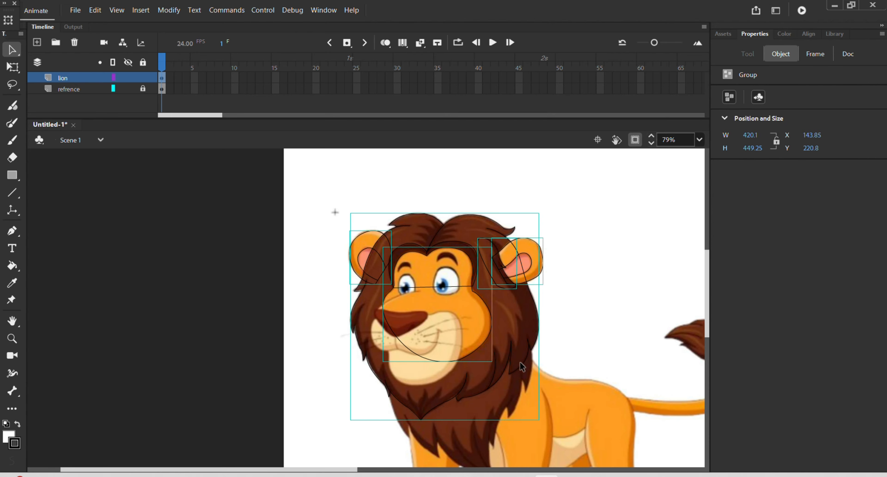
drag(513, 363, 695, 331)
scroll(675, 328, down, 2)
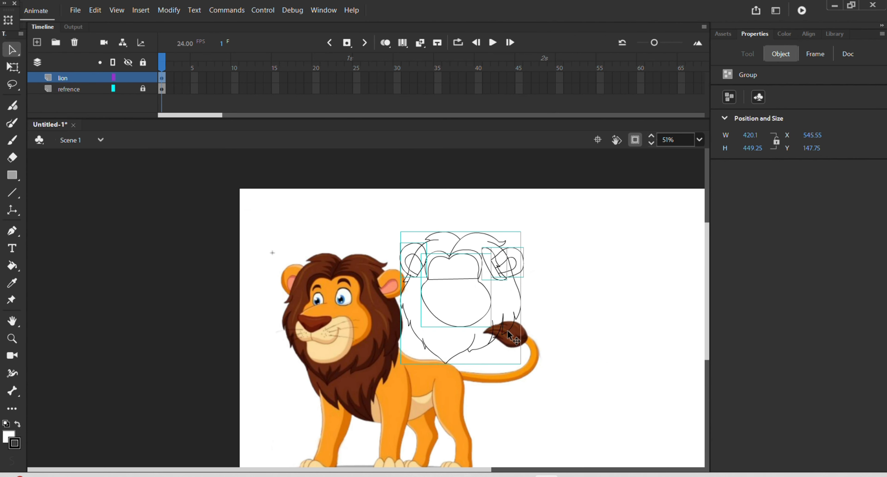
mouse_move(507, 330)
mouse_down()
mouse_move(665, 341)
mouse_move(671, 333)
mouse_up()
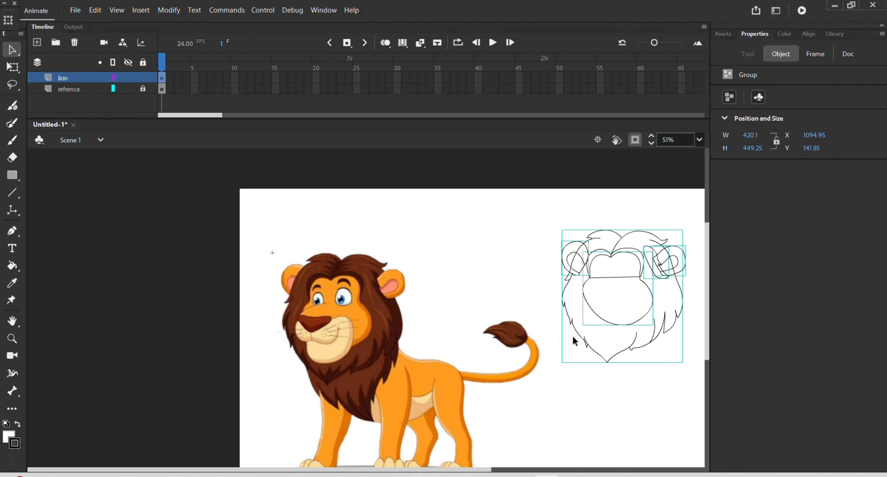
click(508, 300)
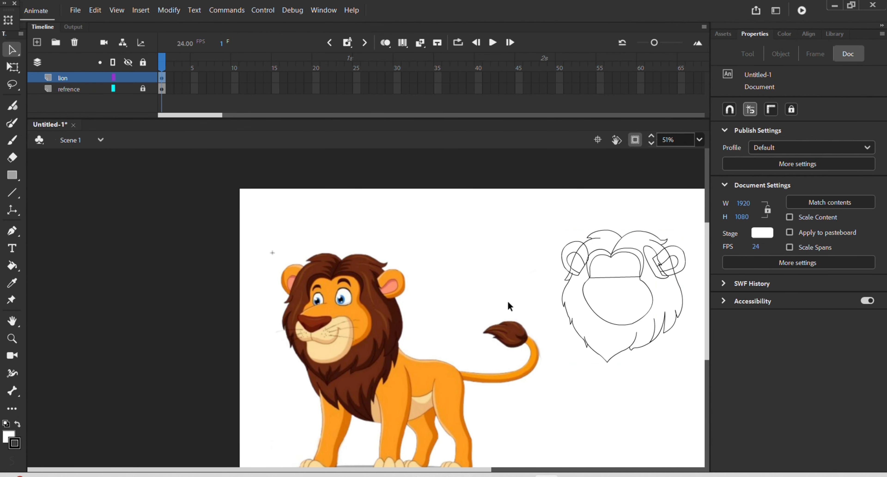
key(ctrl+z)
key(ctrl+z)
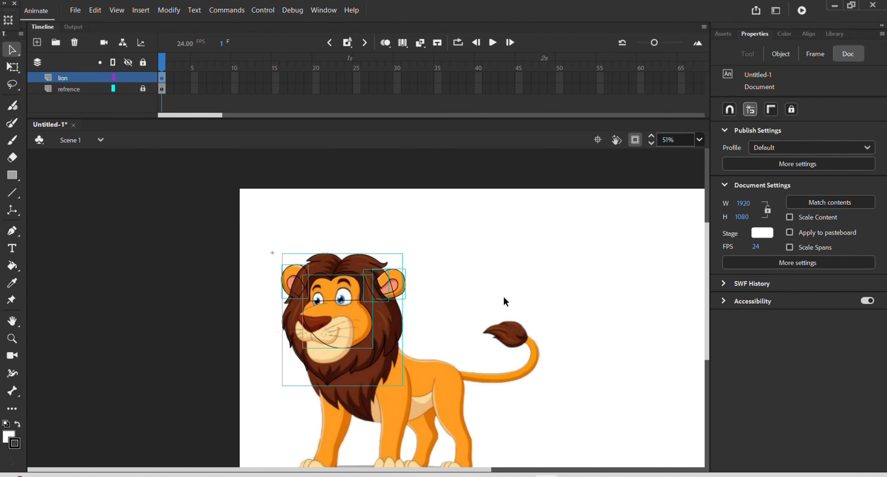
click(449, 265)
Create a new group for the lower mane and trace its right edge from beside the cheek down to the first hair tip
scroll(309, 310, up, 1)
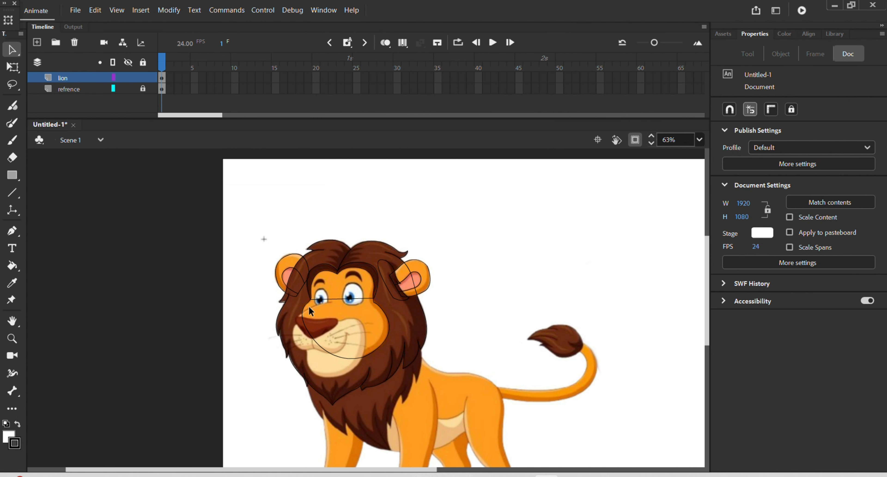
scroll(309, 308, up, 1)
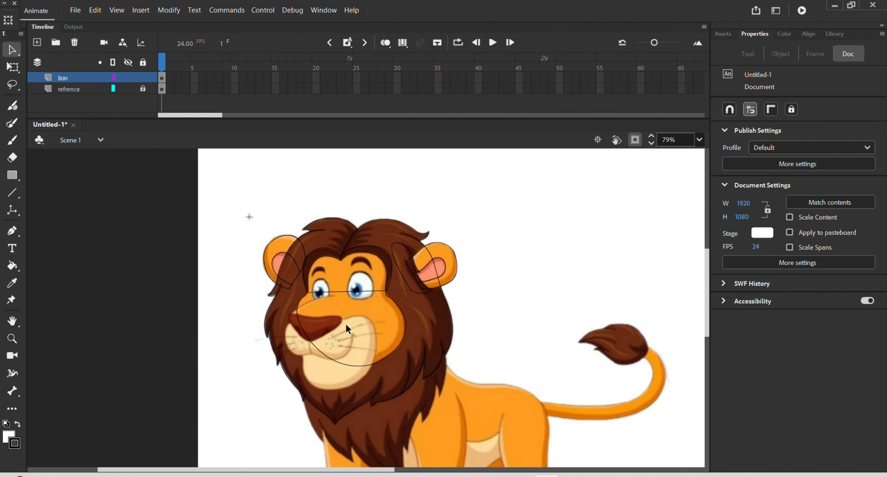
drag(401, 398, 417, 332)
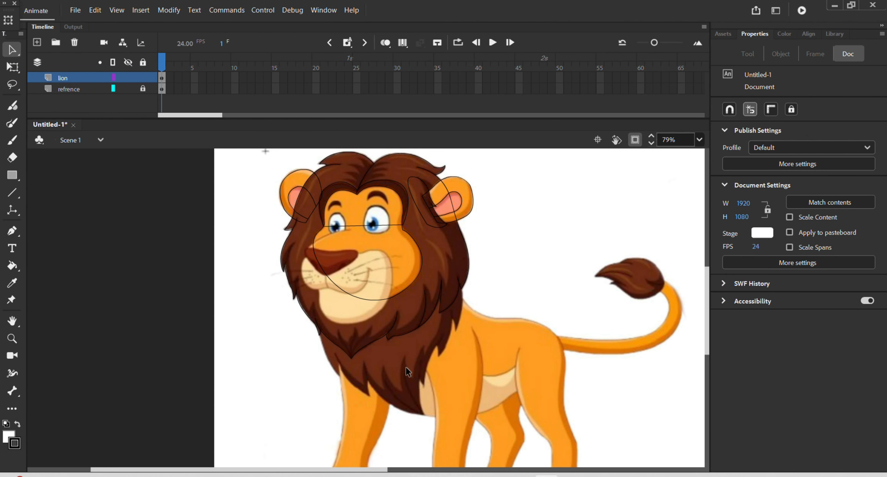
scroll(395, 396, up, 2)
scroll(404, 373, up, 1)
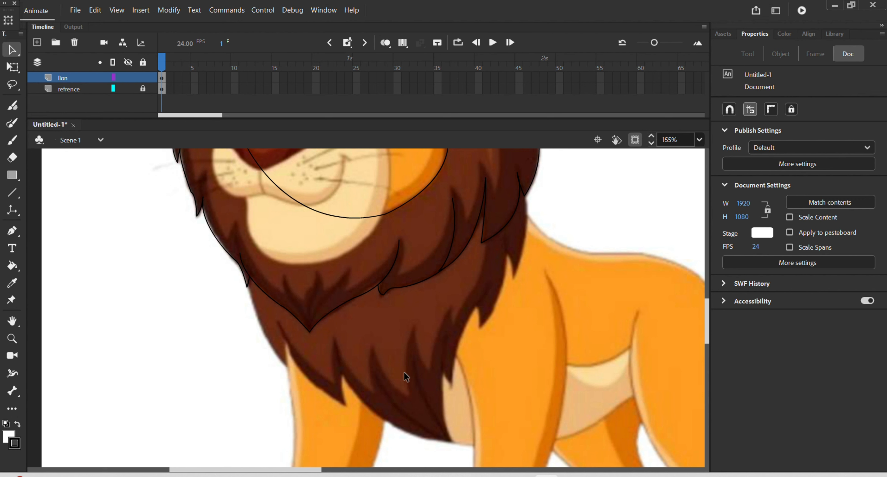
double_click(404, 372)
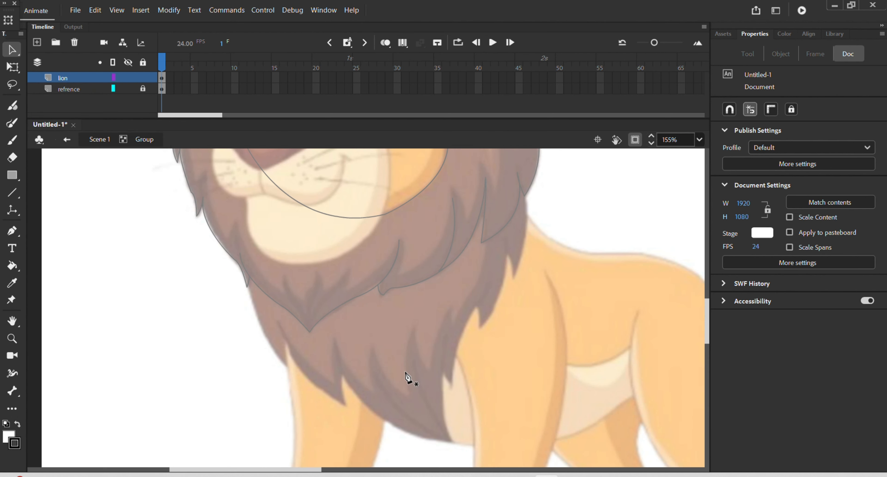
key(p)
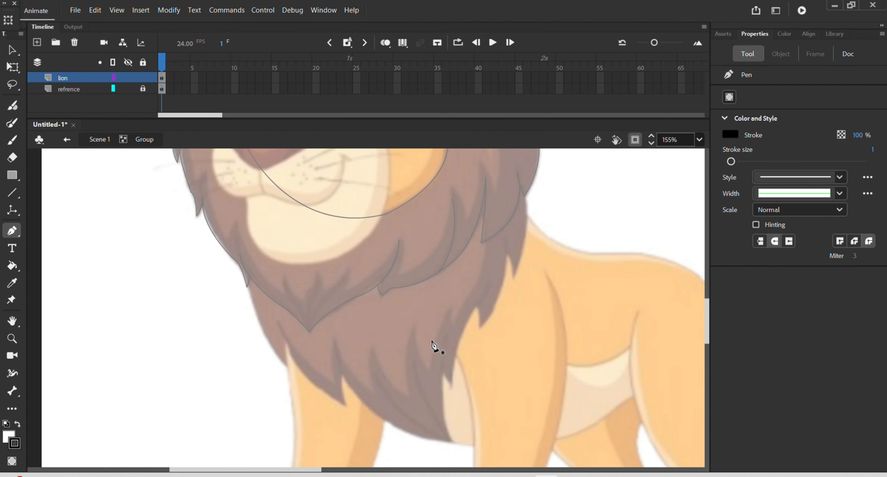
scroll(454, 397, up, 3)
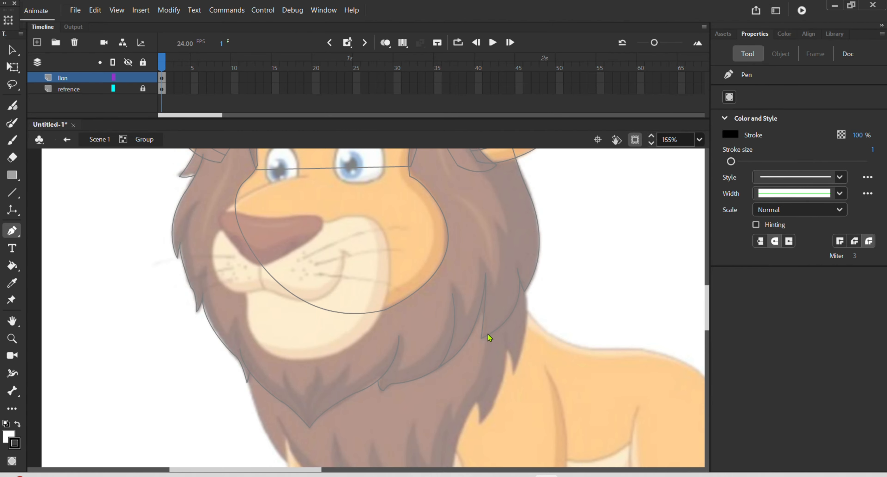
click(494, 221)
drag(514, 372, 477, 476)
click(514, 372)
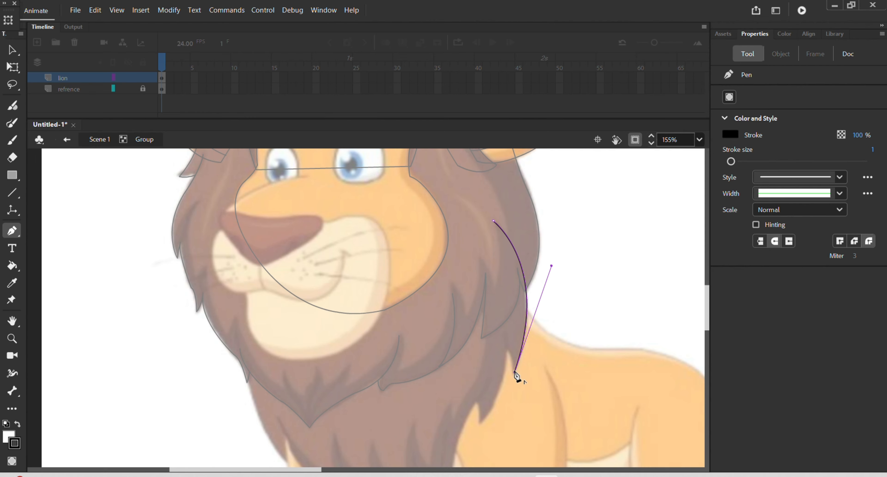
Trace the first hair notch, the second hair tip and the notch above it along the lower mane's right edge
drag(505, 345, 497, 333)
click(505, 345)
drag(480, 422, 454, 444)
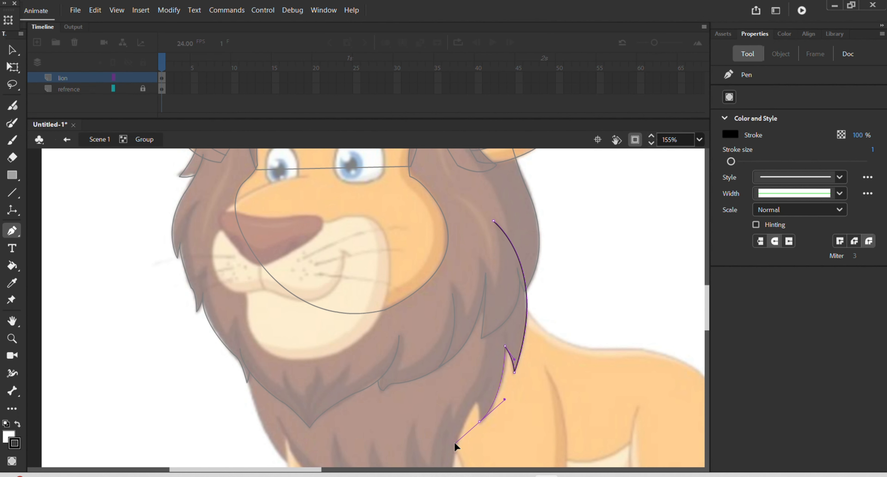
click(480, 422)
drag(473, 385, 464, 372)
scroll(477, 386, down, 3)
click(487, 284)
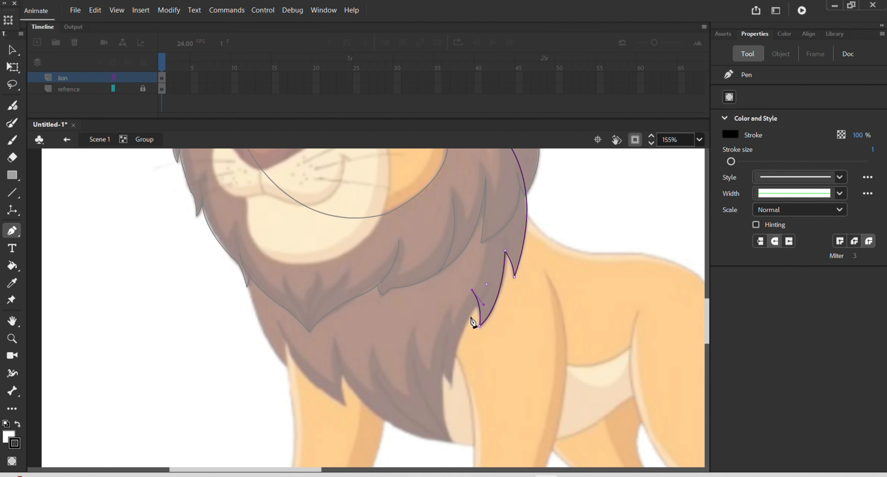
Continue the lower mane's right edge through the third hair tip and its notch down to the lowest point on the chest
drag(468, 321, 456, 338)
drag(452, 382, 458, 415)
click(452, 382)
drag(441, 366, 439, 355)
click(448, 326)
drag(451, 440, 462, 458)
click(451, 440)
Trace the lower mane's underside leftward from the lowest point, forming the large hair tip and the notches on both sides of it
drag(336, 343, 327, 251)
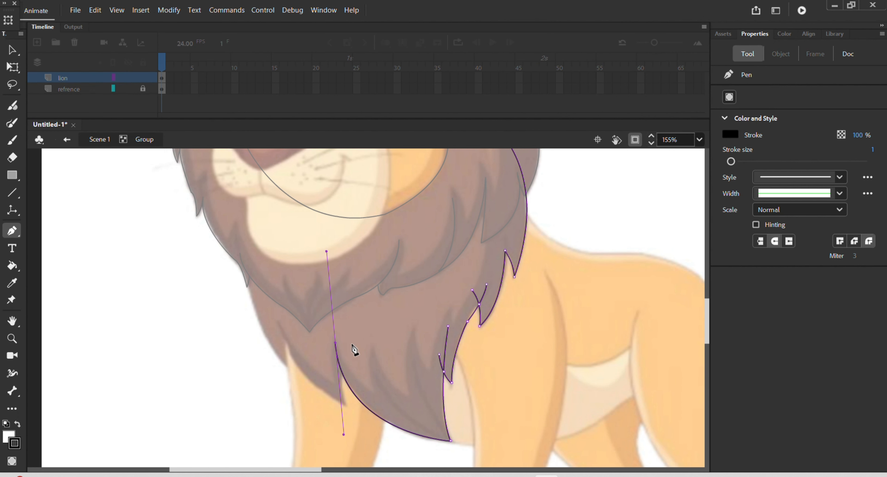
click(336, 343)
drag(346, 404, 349, 409)
click(346, 405)
mouse_move(287, 342)
mouse_down()
mouse_move(279, 312)
mouse_move(271, 314)
mouse_up()
click(287, 342)
click(277, 320)
Trace the lower mane's left edge up beside the chin, close the outline across the face and bend the closing line upward
drag(287, 363, 283, 392)
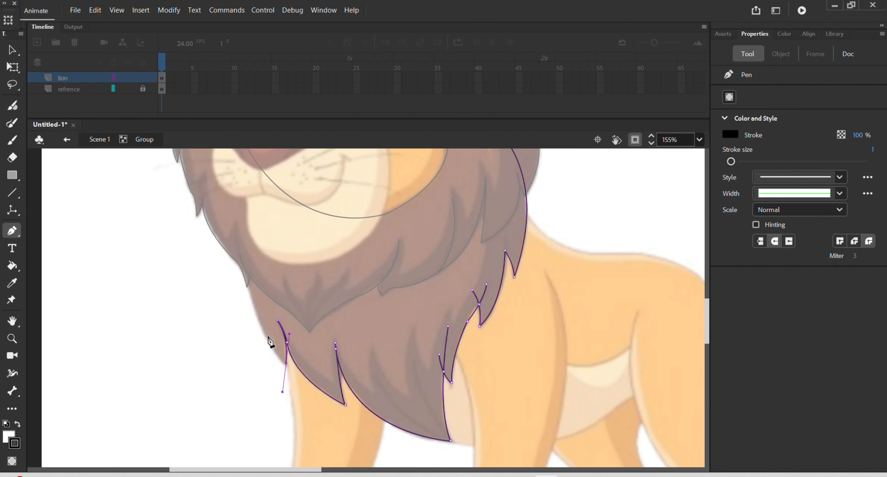
click(287, 360)
drag(243, 216, 256, 123)
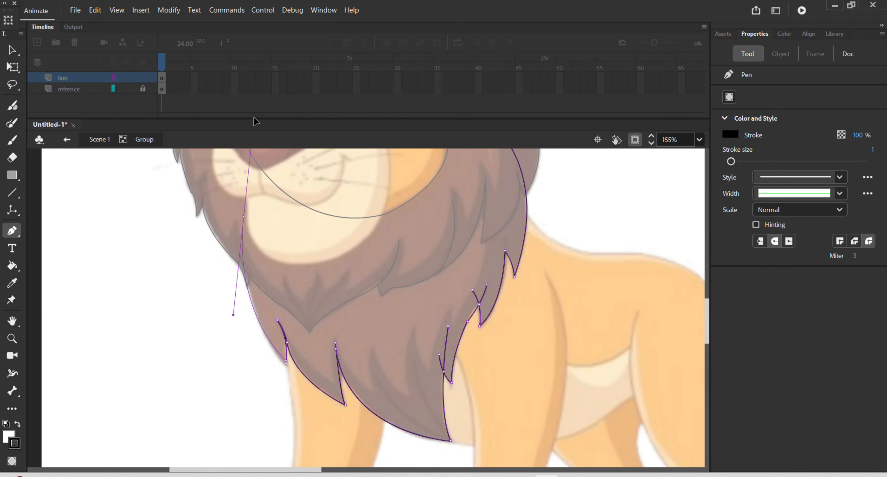
click(244, 218)
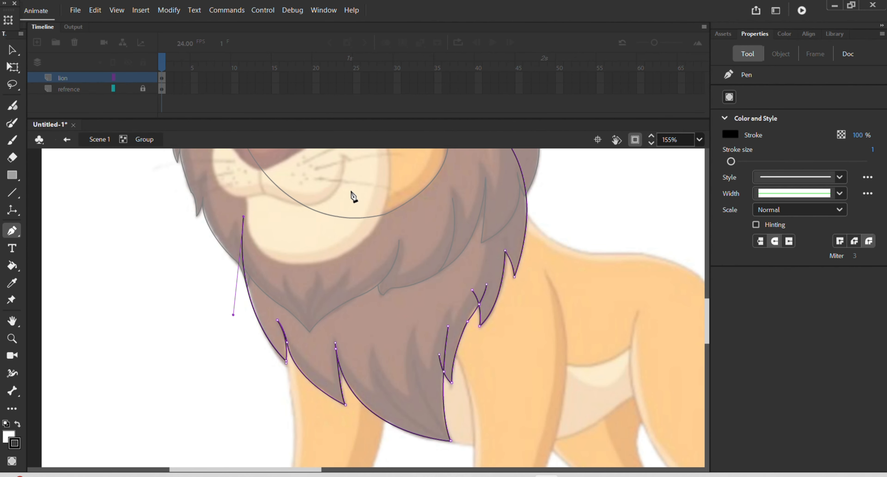
scroll(461, 287, up, 3)
click(494, 221)
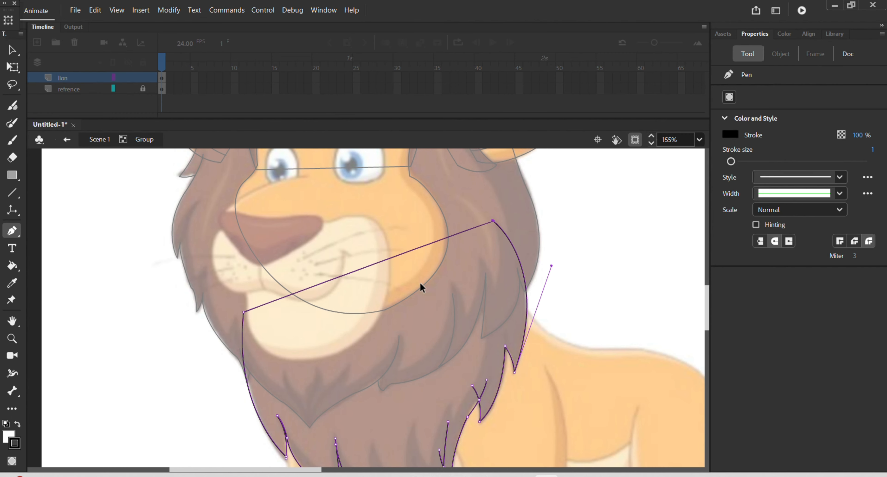
key(v)
drag(383, 264, 273, 199)
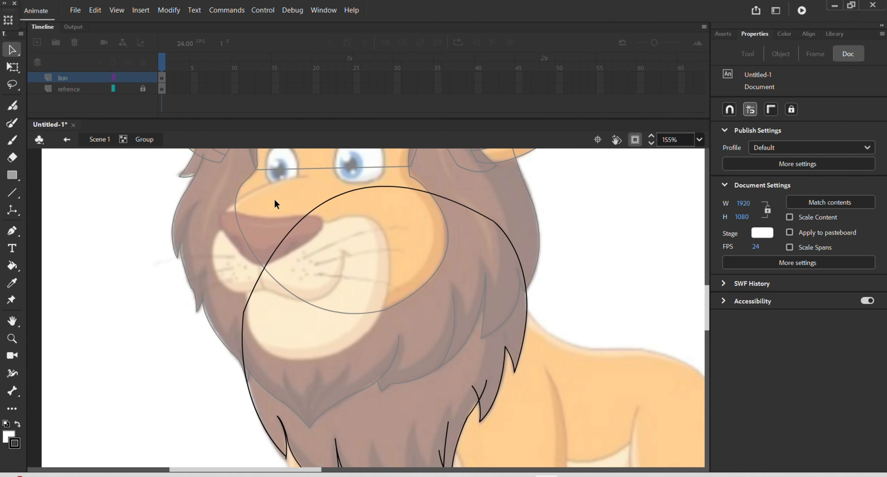
Draw two curved inner hair strands that run from inside the lower mane to its lowest point
scroll(346, 283, down, 3)
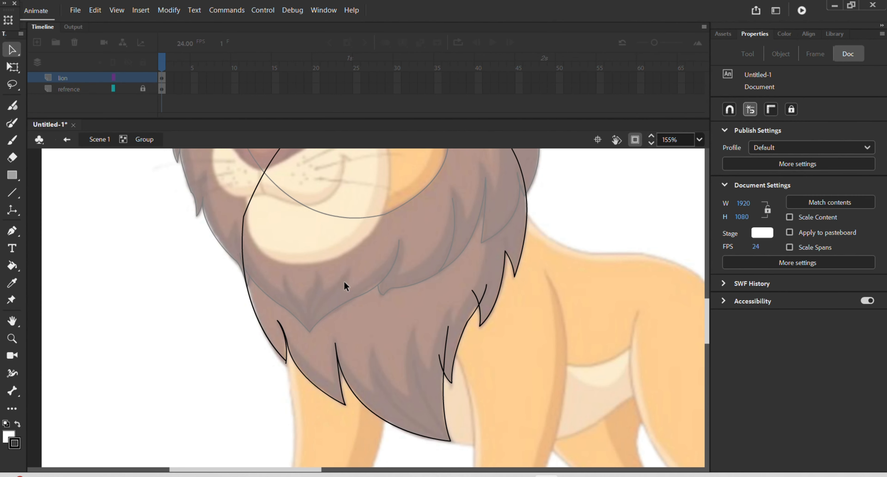
scroll(441, 432, up, 2)
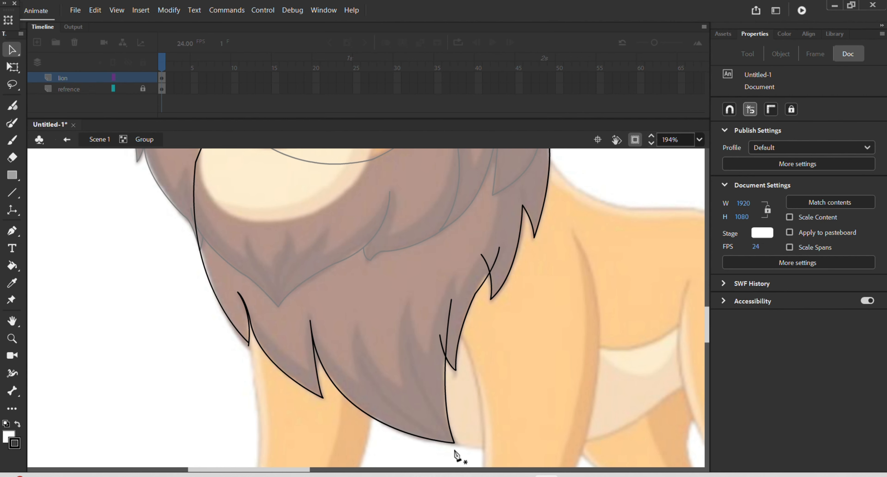
key(p)
click(410, 345)
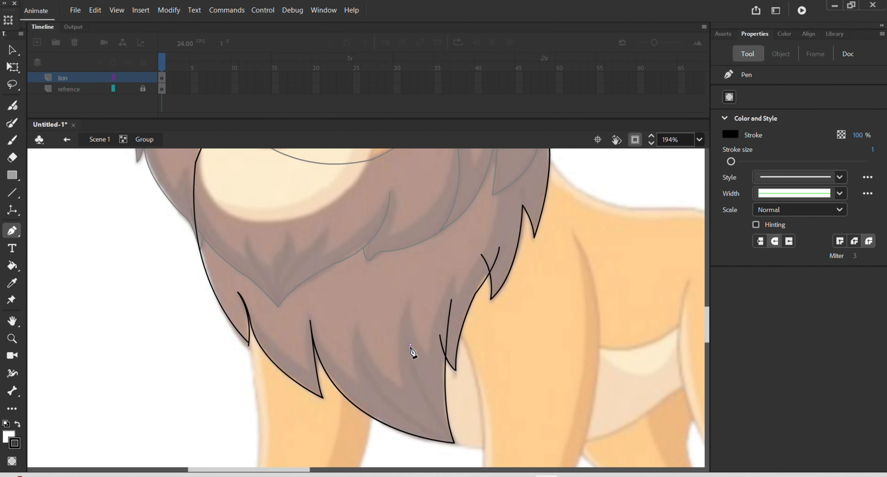
drag(455, 443, 476, 469)
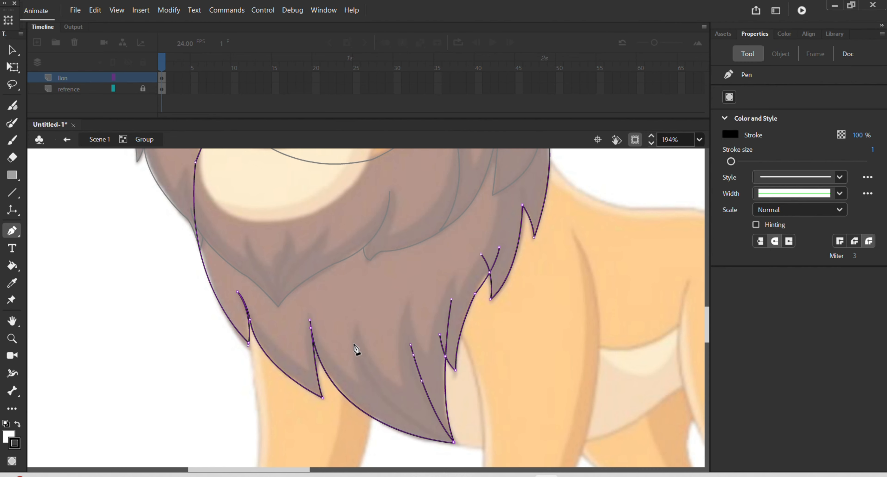
drag(354, 345, 338, 281)
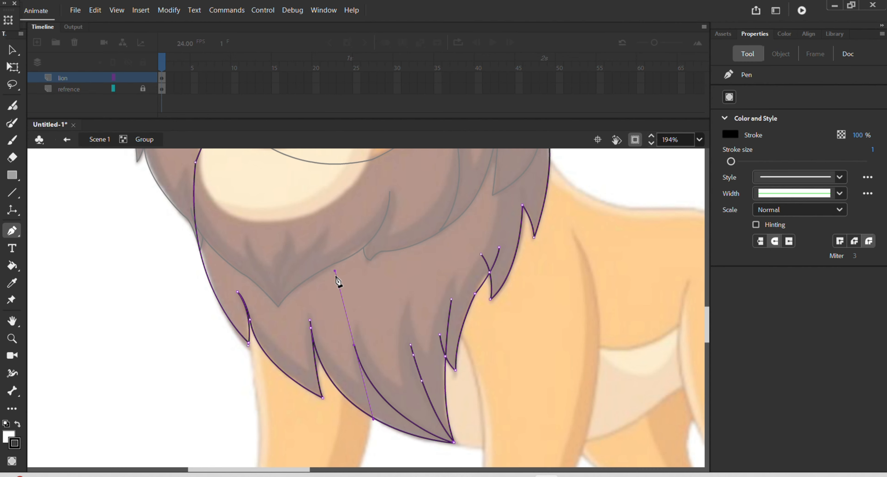
Delete the surplus line ends crossing at the two lower hair notches on the mane's right edge
key(v)
click(441, 349)
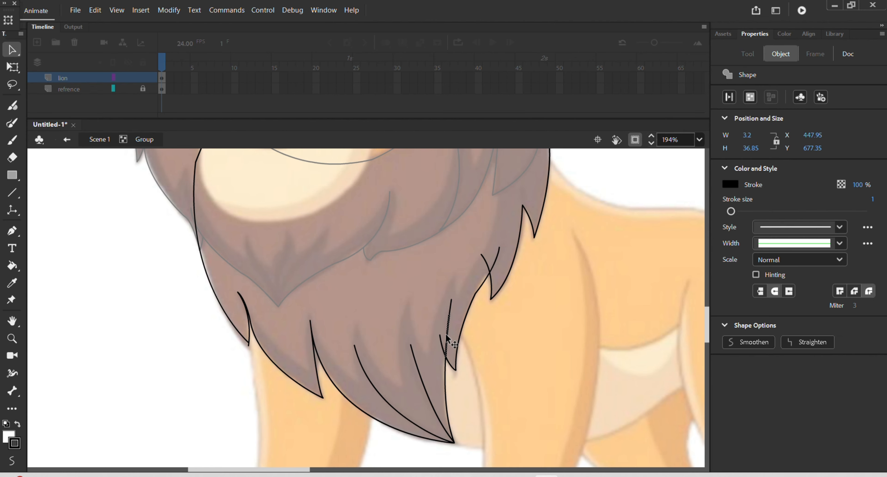
click(440, 345)
click(441, 345)
key(Delete)
click(485, 261)
key(Delete)
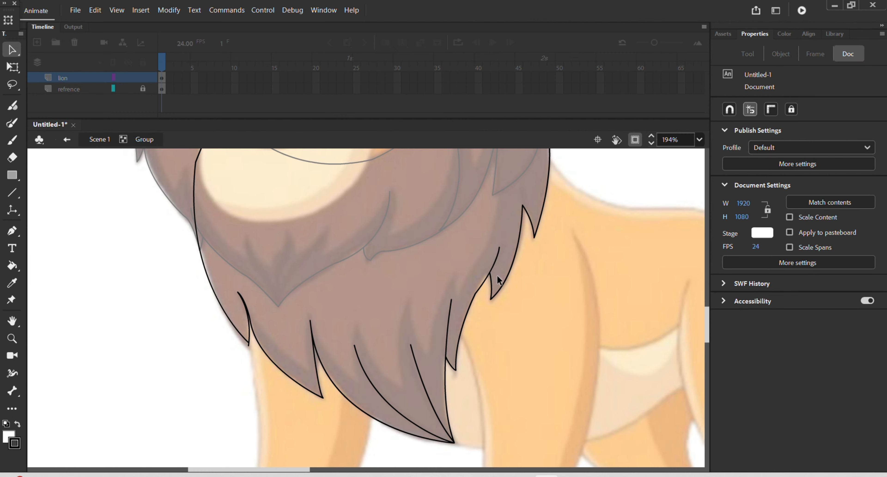
Test-fill the lower mane outline with white to check that it is closed, and undo the fill
scroll(489, 302, down, 3)
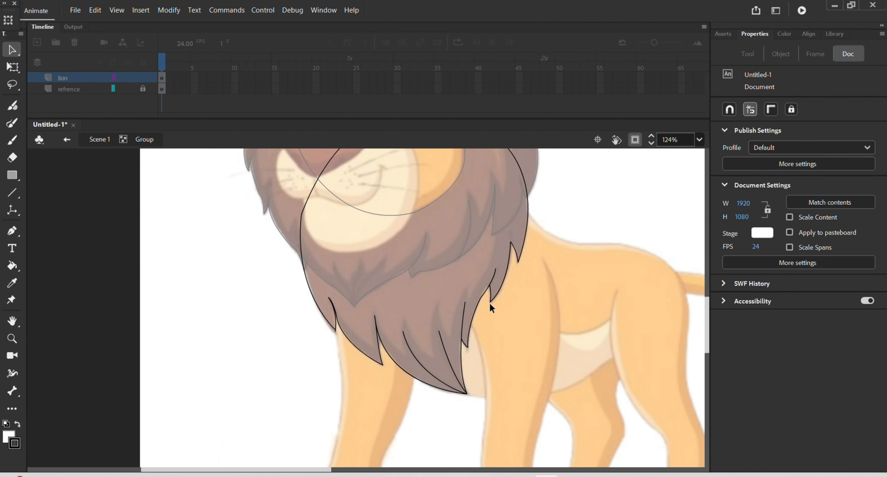
key(k)
click(438, 267)
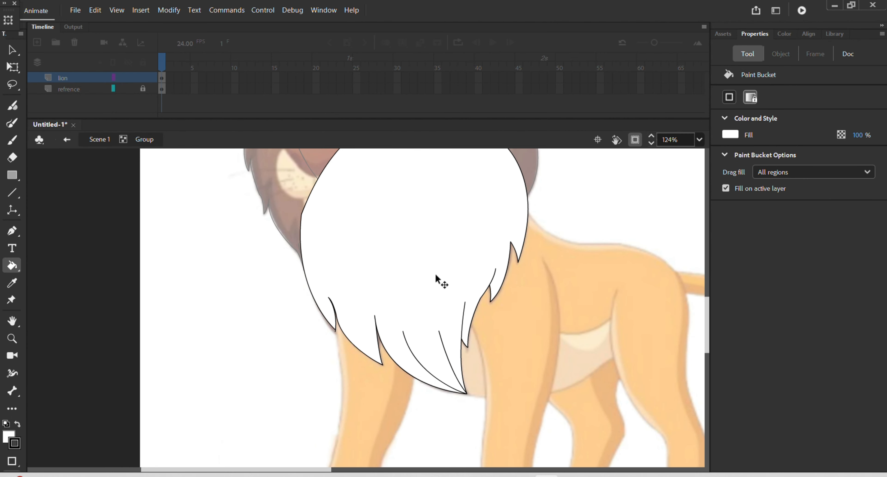
key(ctrl+z)
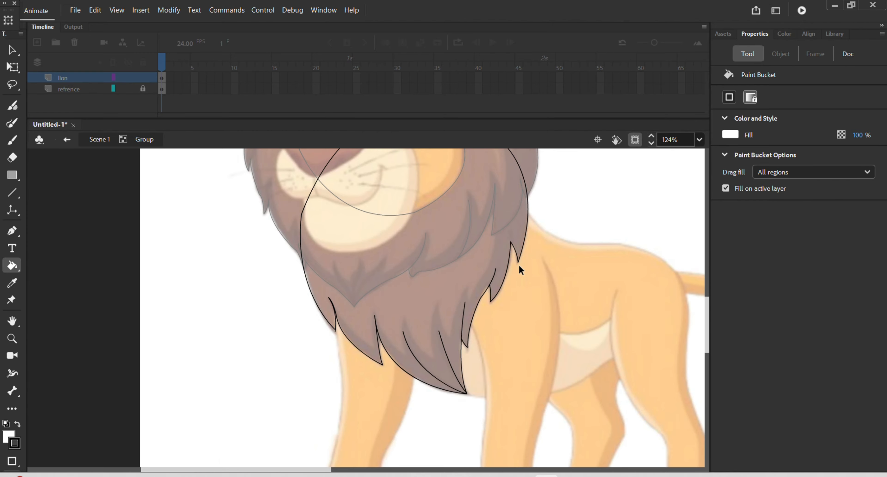
Leave the lower mane group and return to the main scene
key(v)
double_click(560, 279)
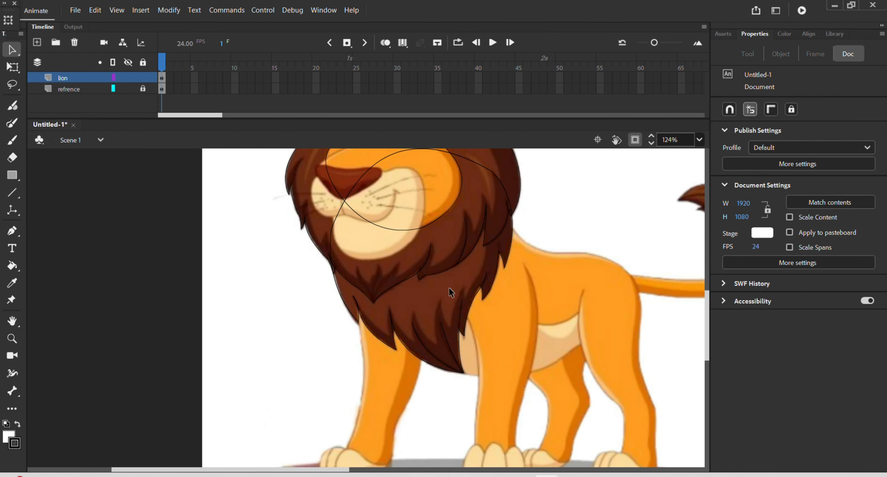
scroll(450, 288, down, 3)
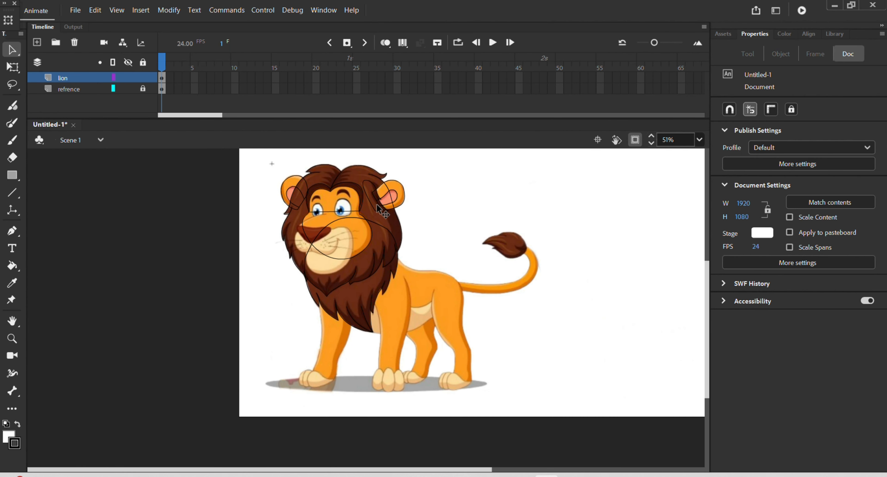
Select all the traced head groups and move them off the reference lion onto the empty stage area beside it
scroll(315, 210, up, 1)
scroll(319, 214, up, 1)
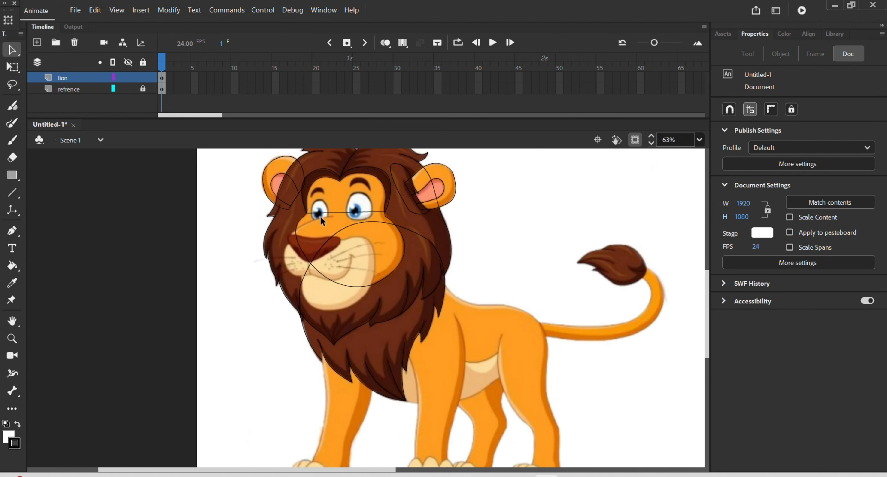
scroll(321, 215, up, 3)
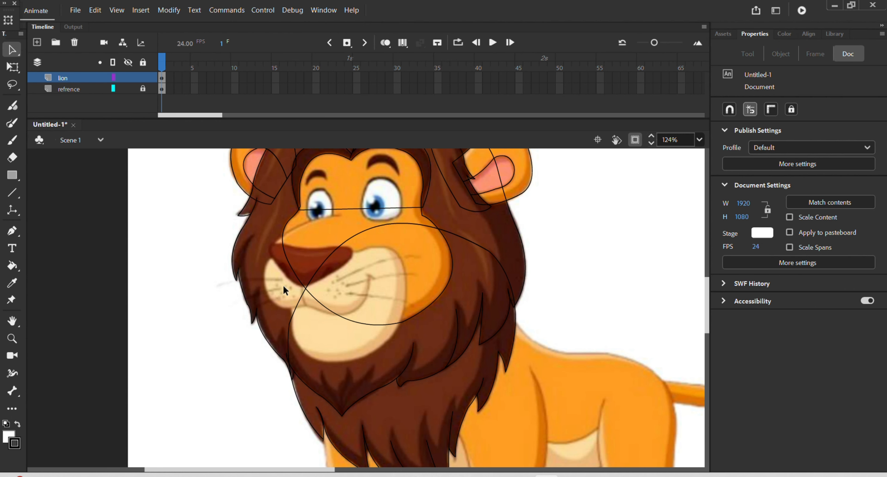
scroll(320, 286, up, 1)
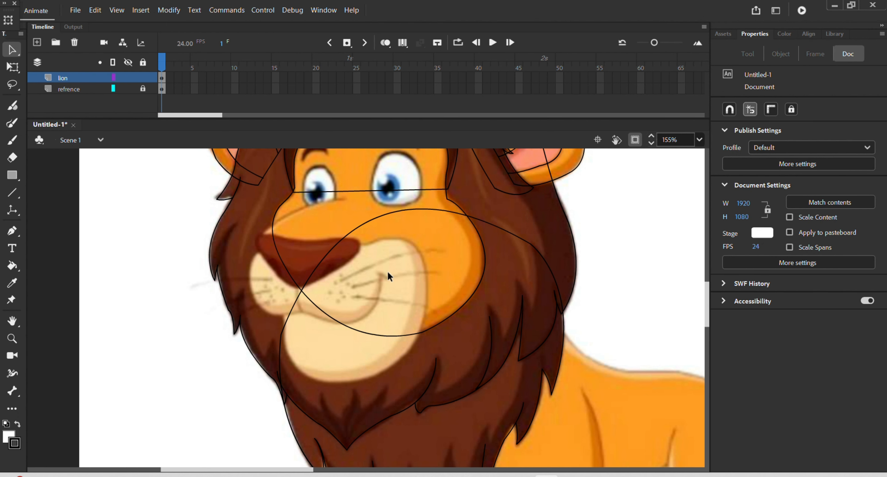
drag(378, 267, 382, 328)
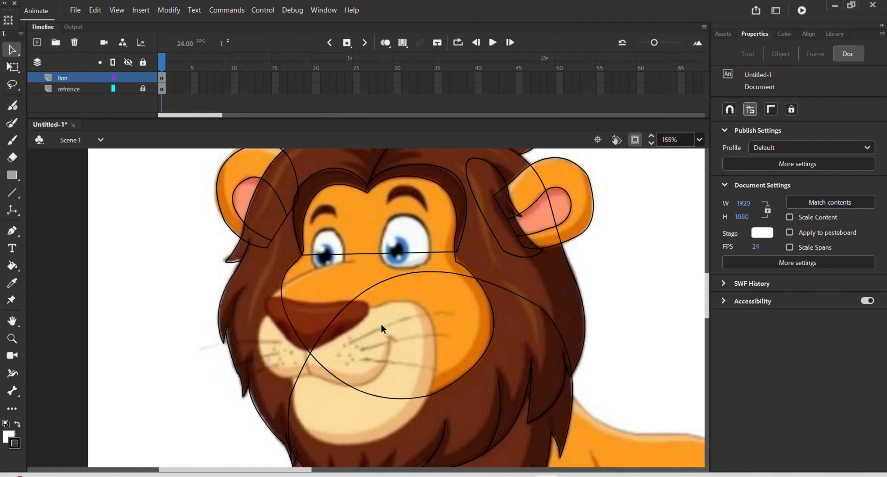
scroll(381, 323, down, 4)
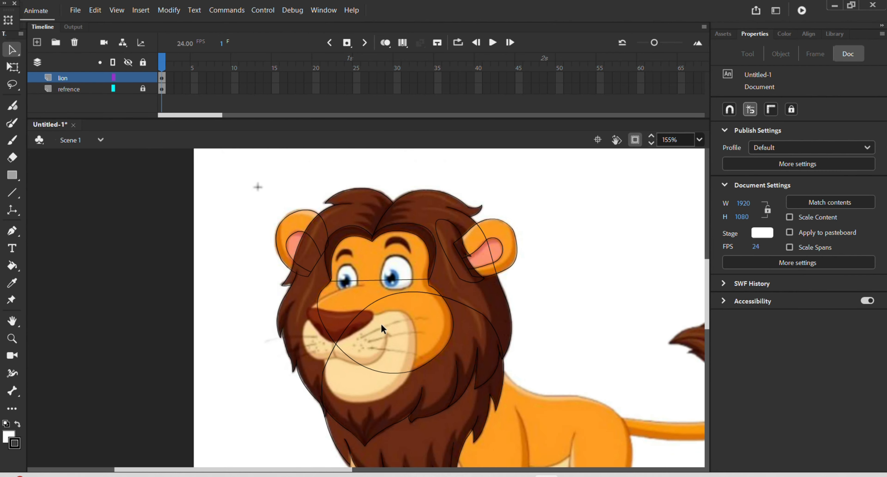
drag(285, 217, 505, 427)
scroll(528, 405, down, 1)
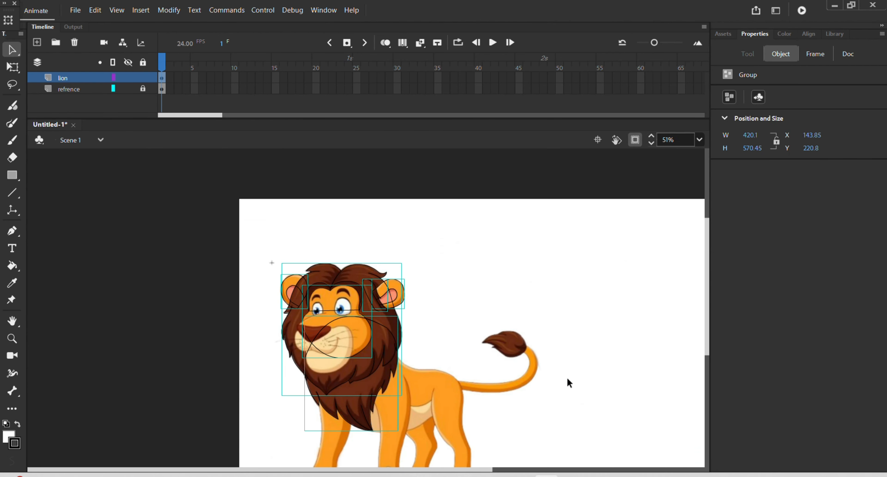
drag(564, 392, 485, 361)
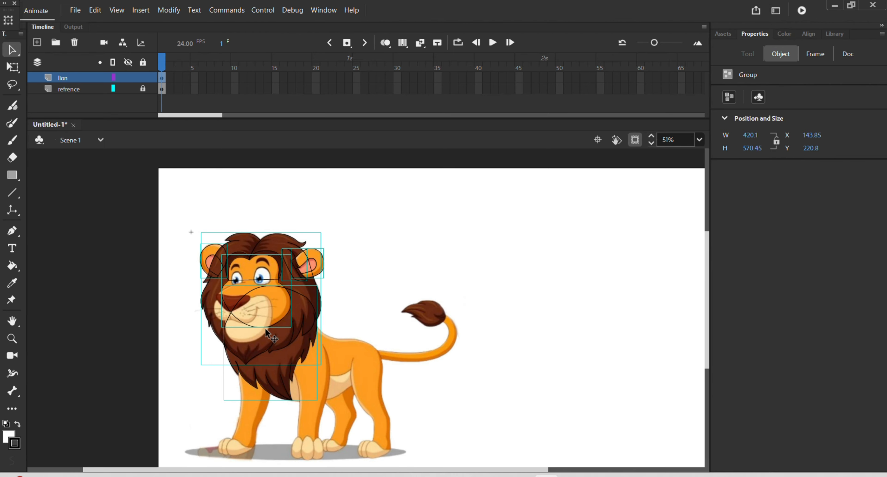
drag(272, 331, 573, 312)
click(372, 293)
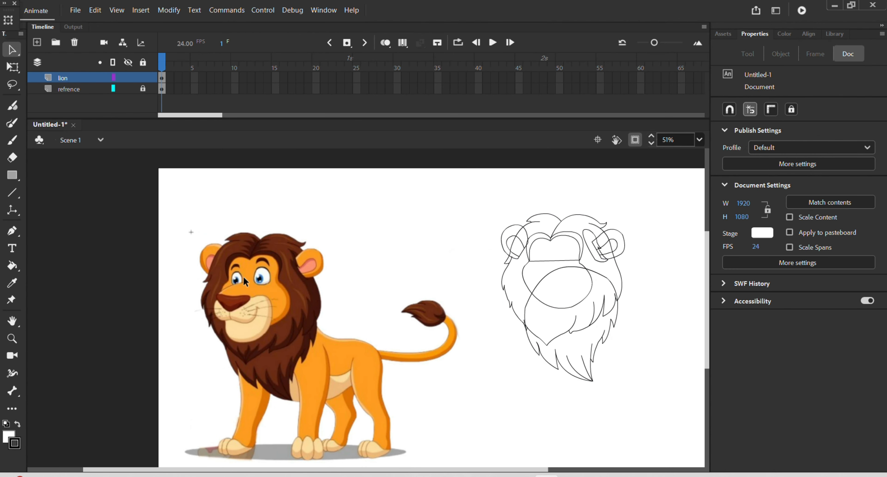
Create a new empty group in the main scene for tracing the lion's nose
scroll(244, 275, up, 5)
drag(287, 344, 393, 321)
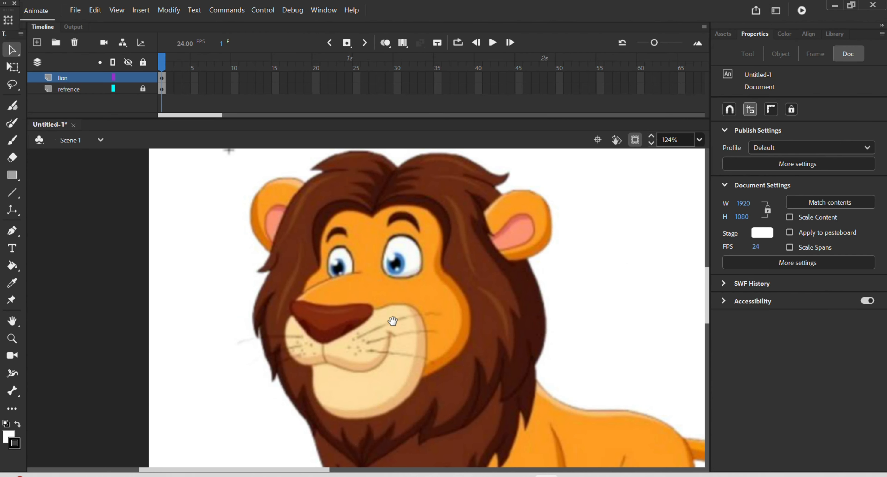
scroll(345, 298, up, 3)
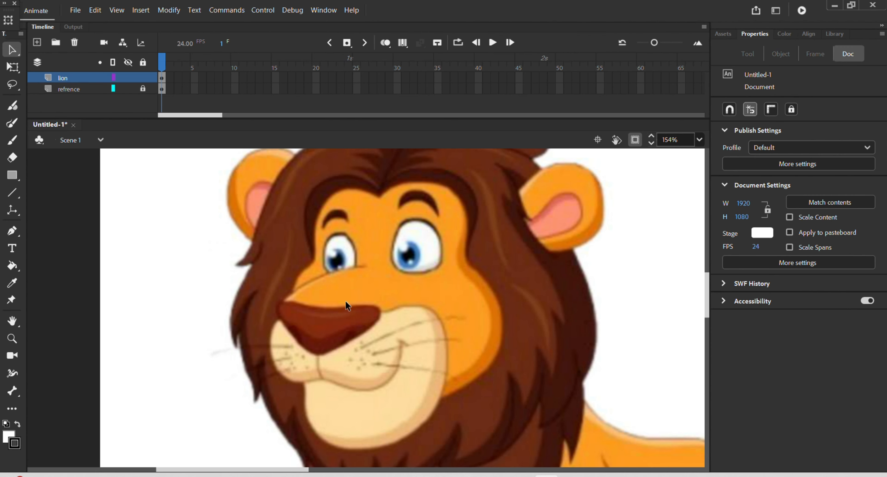
double_click(345, 300)
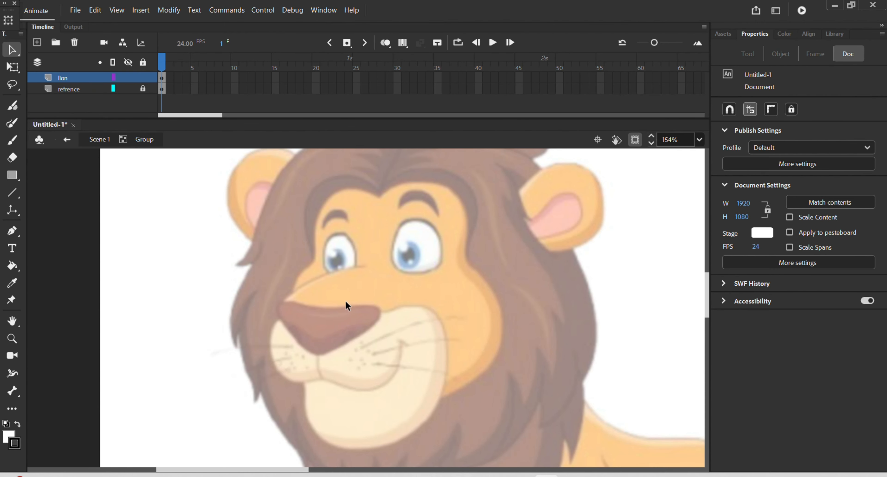
Trace the lion's nose with the Pen tool as a closed, rounded triangular outline
key(p)
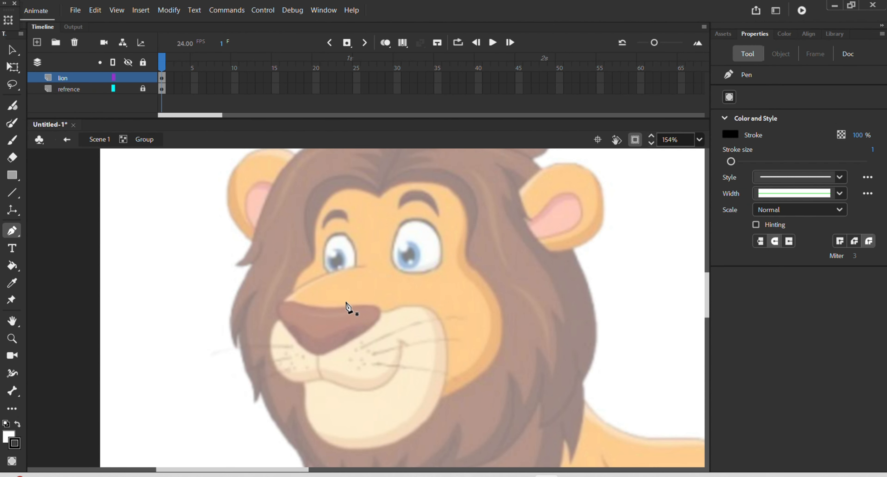
scroll(347, 310, up, 2)
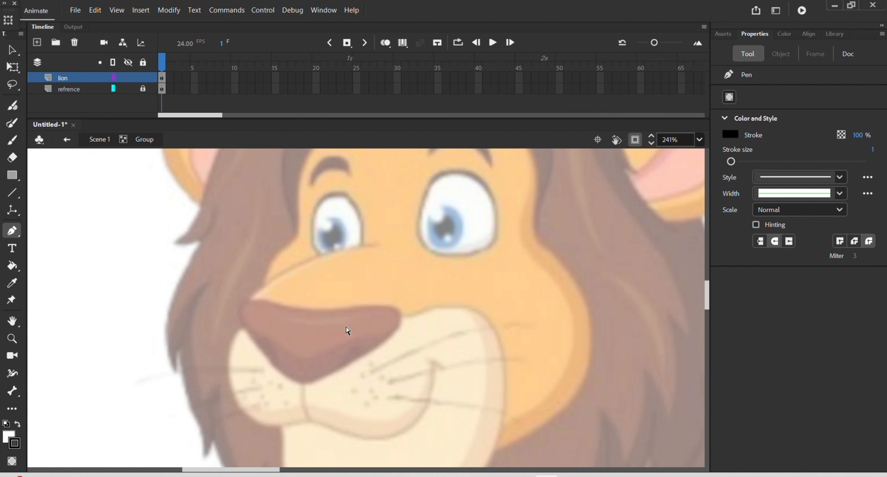
drag(370, 386, 401, 348)
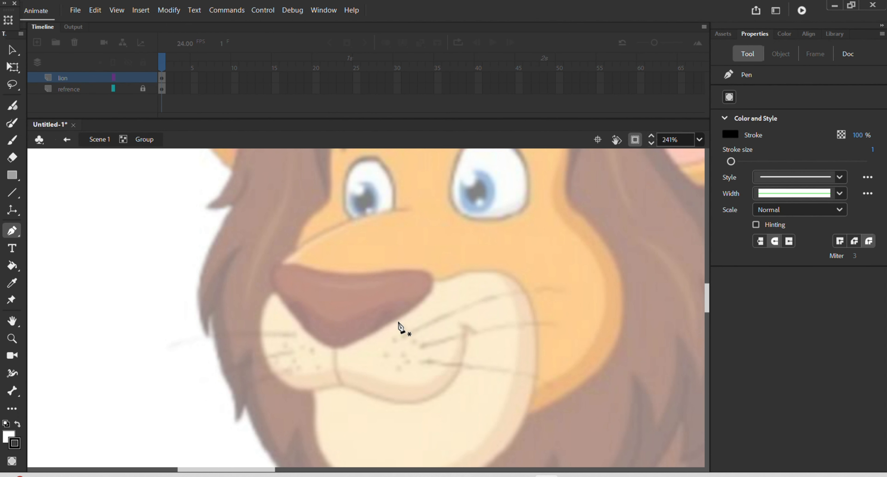
click(294, 266)
drag(285, 300, 299, 325)
click(278, 292)
drag(331, 346, 351, 355)
click(331, 347)
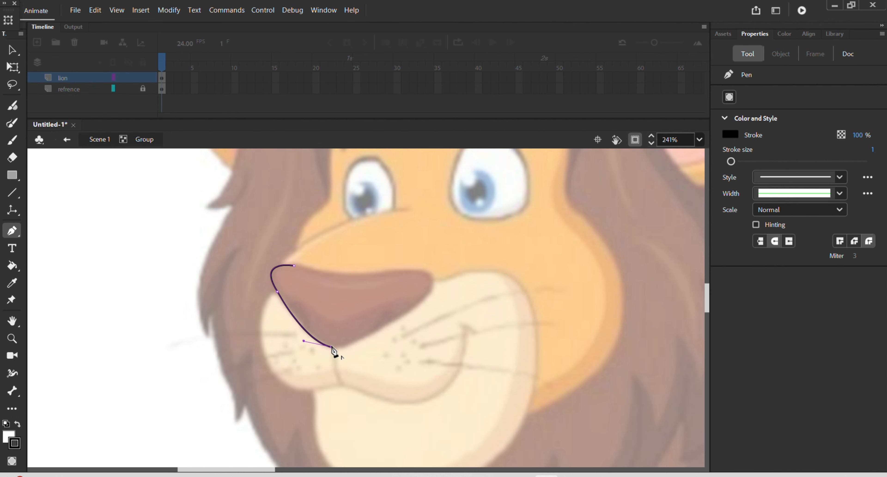
mouse_move(426, 293)
mouse_down()
mouse_move(473, 237)
mouse_move(474, 246)
mouse_up()
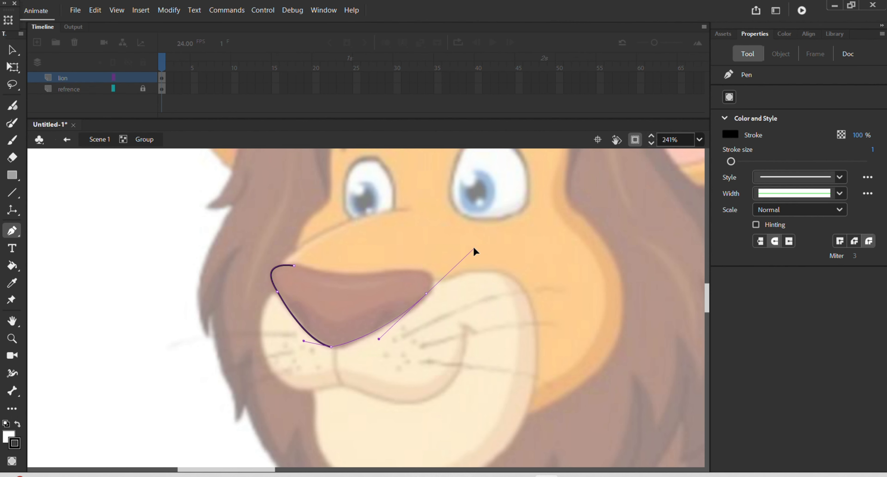
click(427, 295)
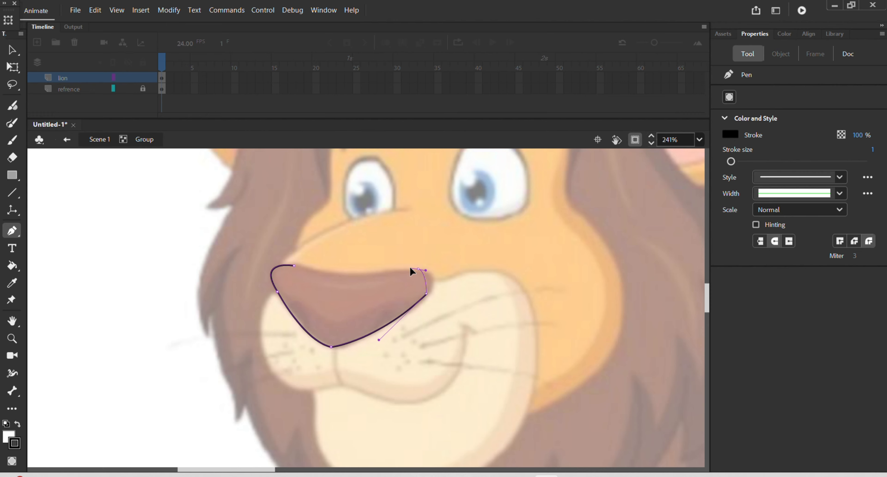
drag(394, 268, 394, 268)
click(419, 268)
drag(362, 279, 355, 278)
drag(295, 266, 265, 257)
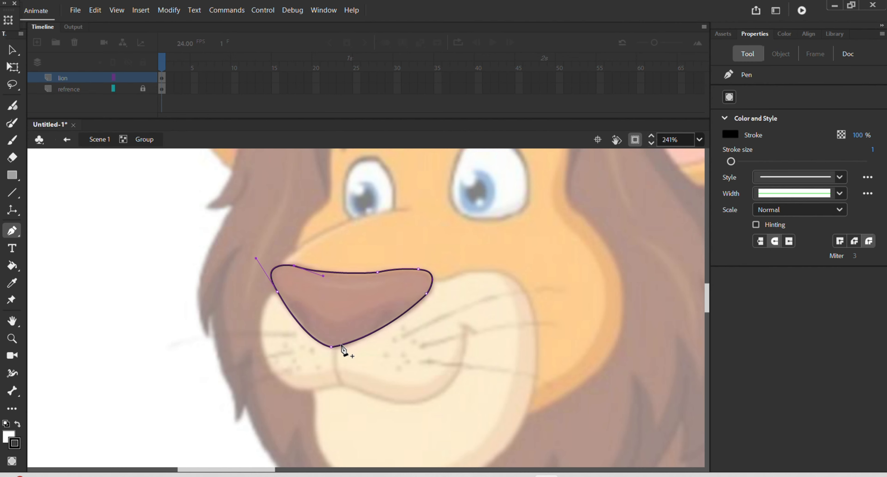
Draw two small curved nostril arcs on the nose's lower edges, one on each side of its lowest point
click(396, 318)
drag(367, 348, 363, 365)
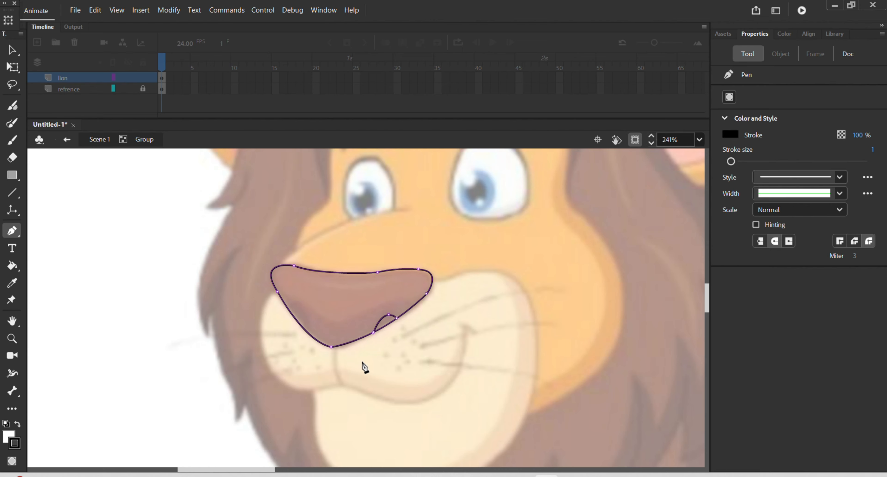
click(286, 309)
click(289, 309)
drag(307, 332, 308, 371)
key(v)
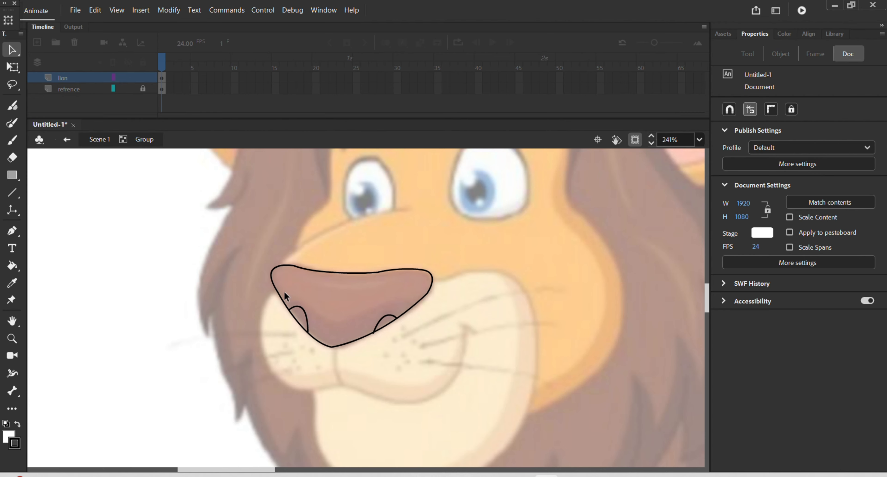
key(p)
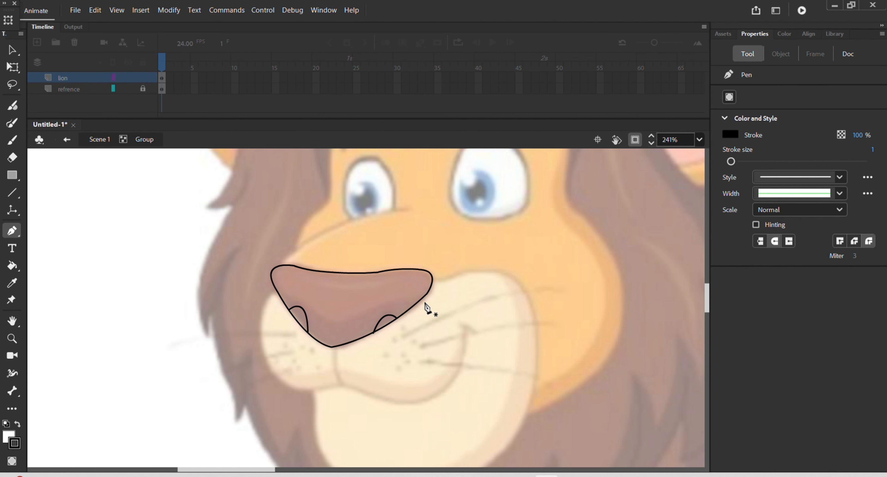
key(v)
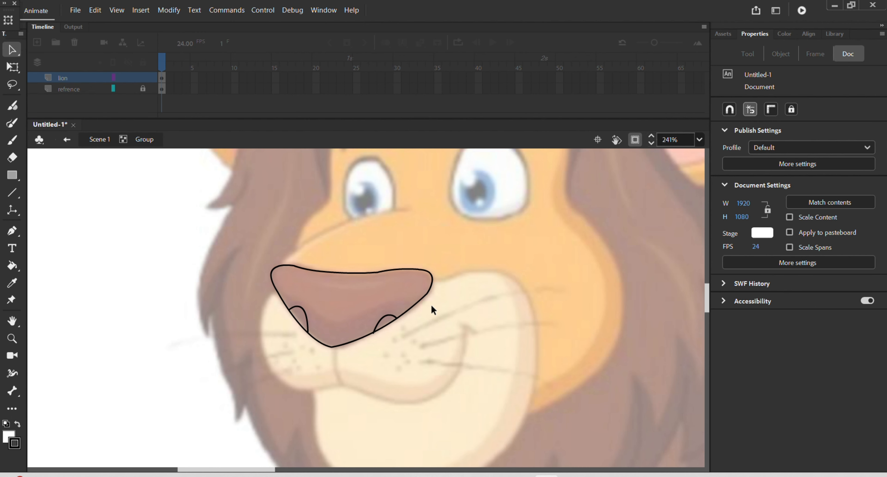
Leave the nose group and create a new empty group for the bridge of the nose
double_click(431, 309)
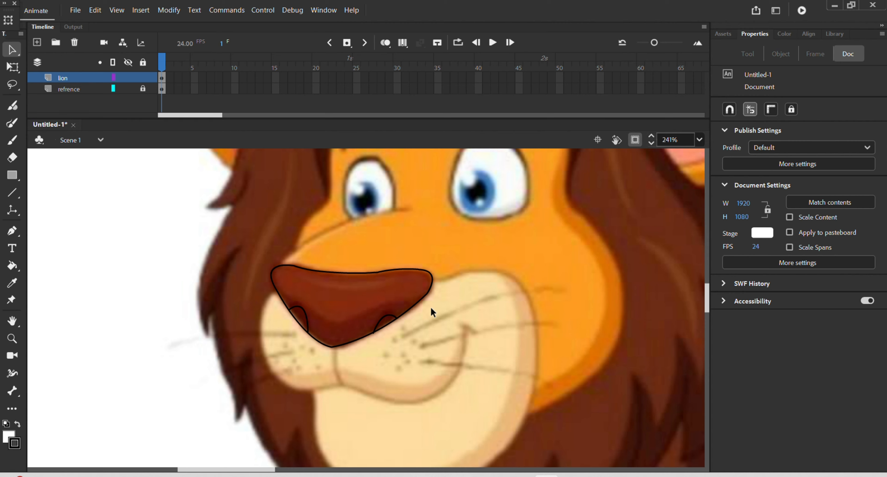
click(409, 310)
click(461, 320)
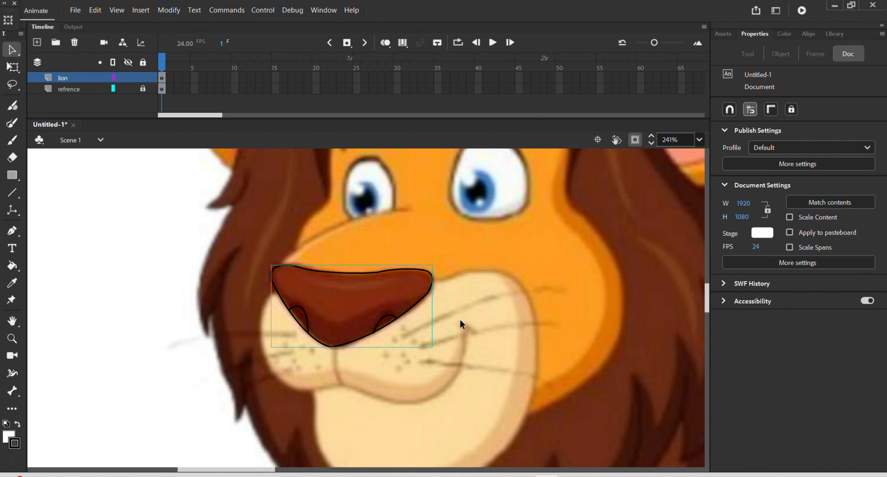
key(ctrl+g)
Trace the nose bridge as a closed shape from below the eyes to the nose's left corner, curving back across the nose
key(p)
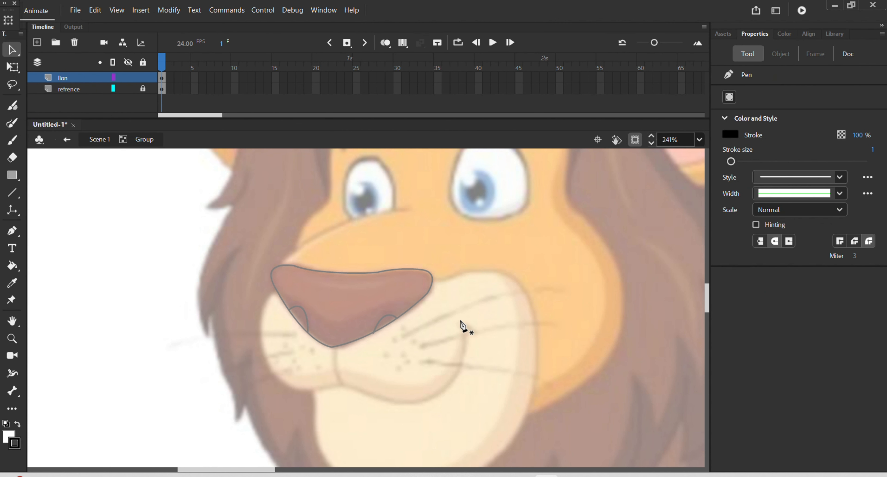
click(411, 210)
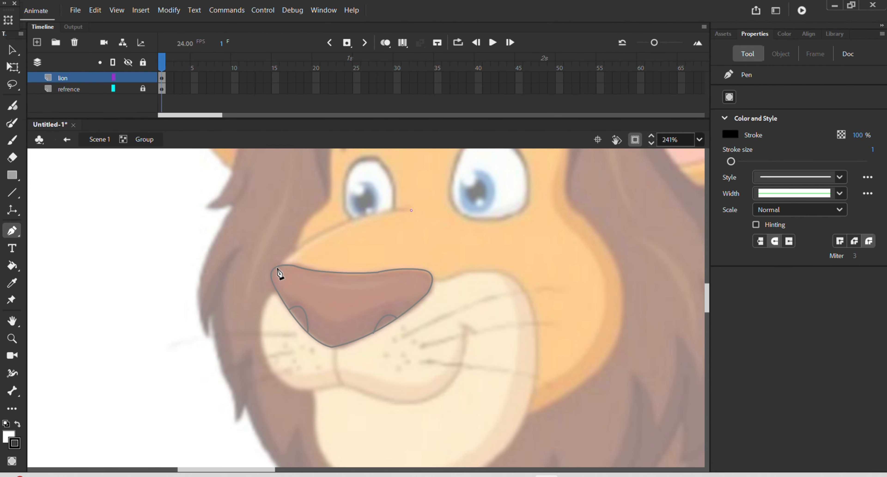
mouse_move(277, 271)
mouse_down()
mouse_move(264, 312)
mouse_move(246, 326)
mouse_up()
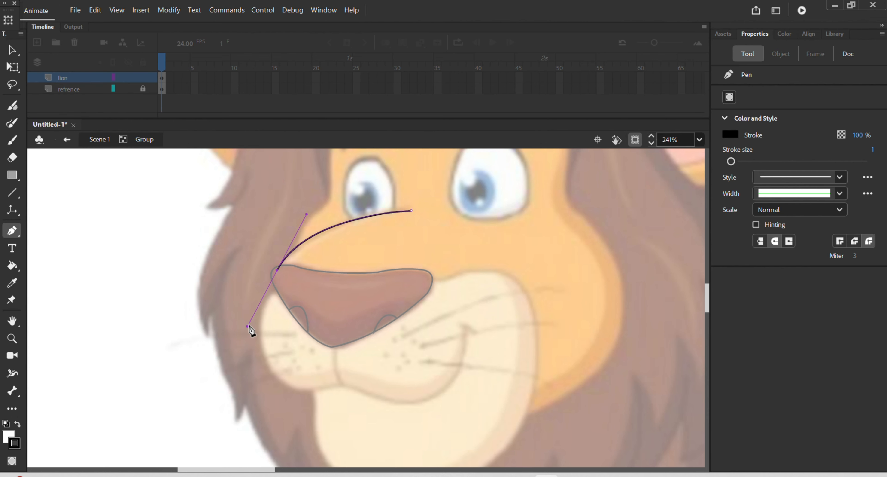
click(278, 271)
drag(409, 282, 478, 237)
click(409, 282)
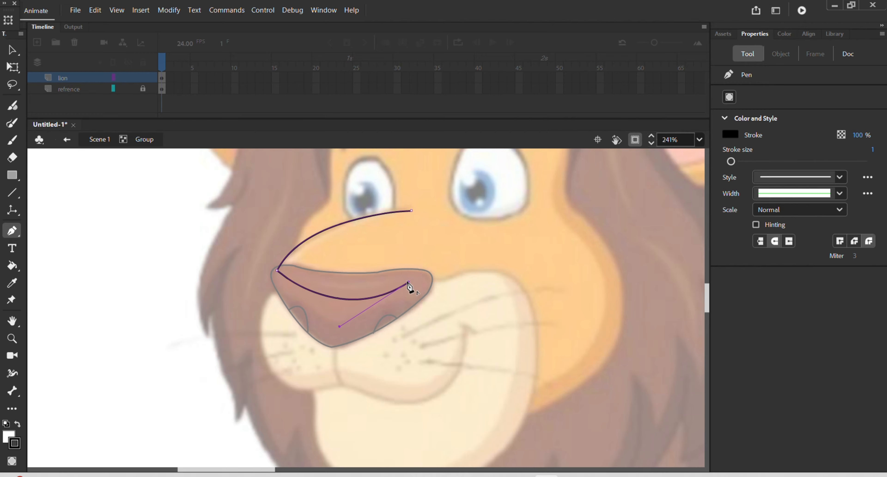
click(412, 210)
Test-fill the nose bridge shape with white to check that it is closed, and undo the fill
key(k)
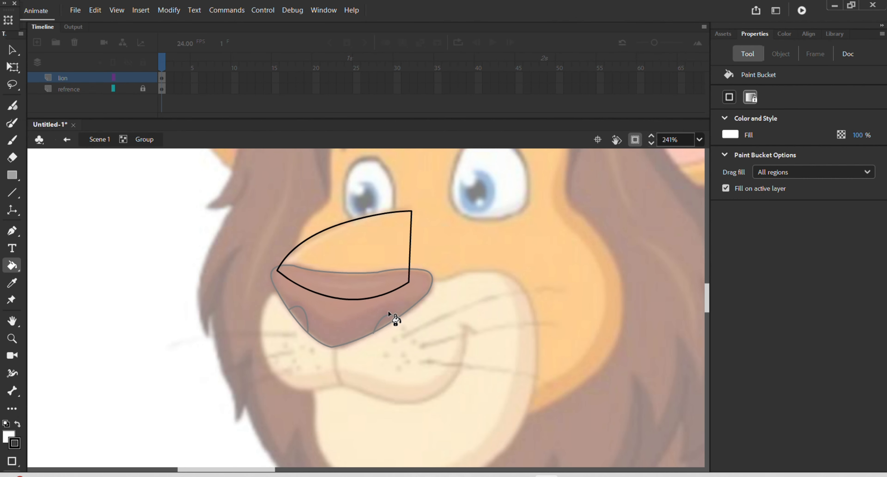
click(383, 255)
key(ctrl+z)
Leave the nose bridge group and create a new empty group for the muzzle
key(v)
double_click(453, 280)
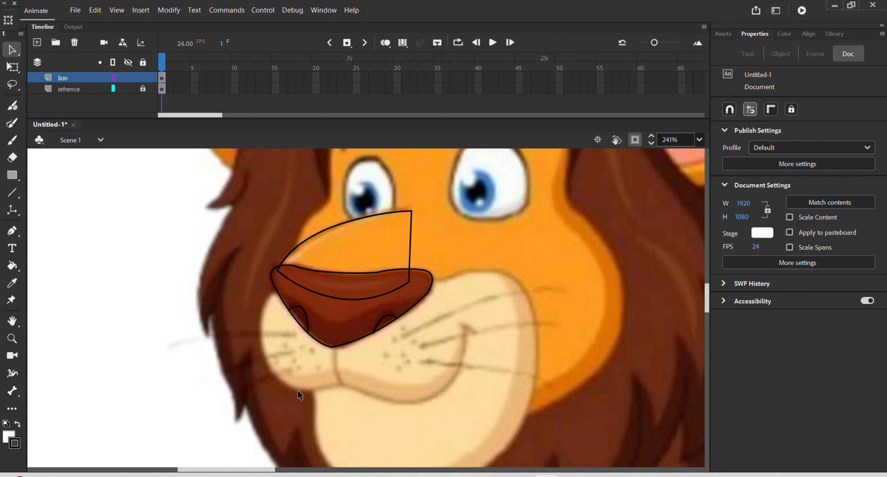
double_click(368, 400)
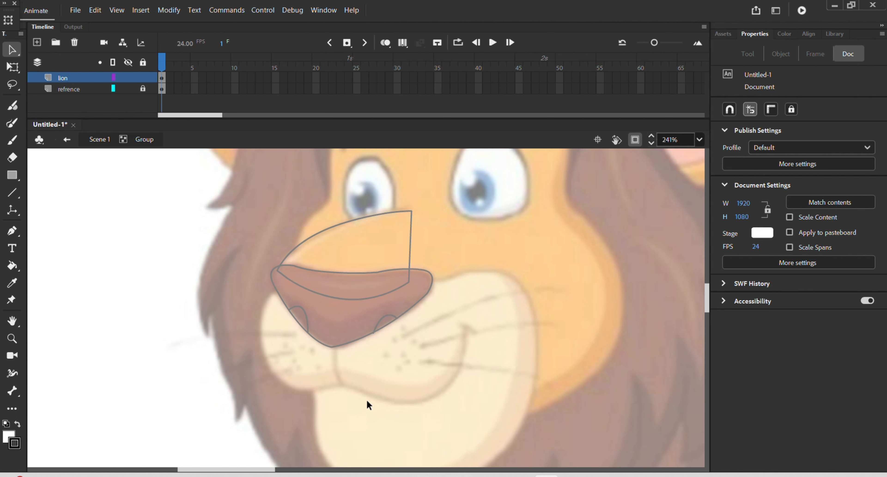
Trace the muzzle outline from inside the nose around the left lobe and along the lower edge to the right mouth corner
key(p)
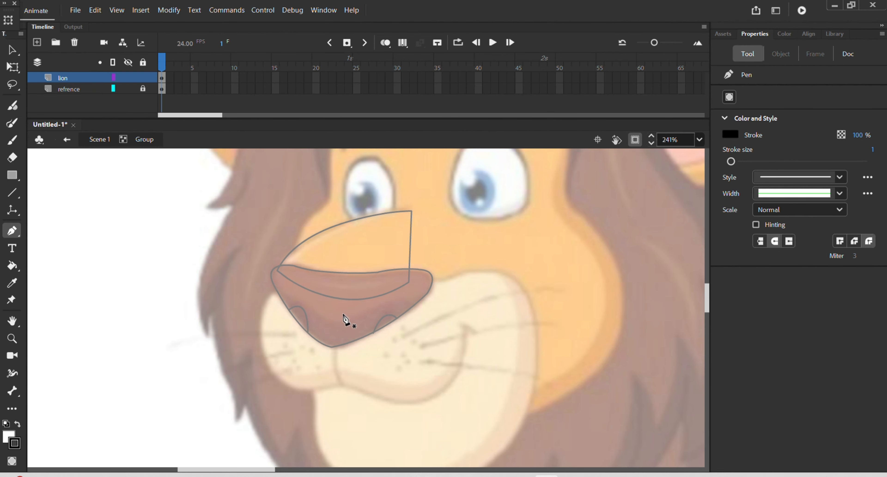
click(326, 296)
drag(257, 336, 255, 396)
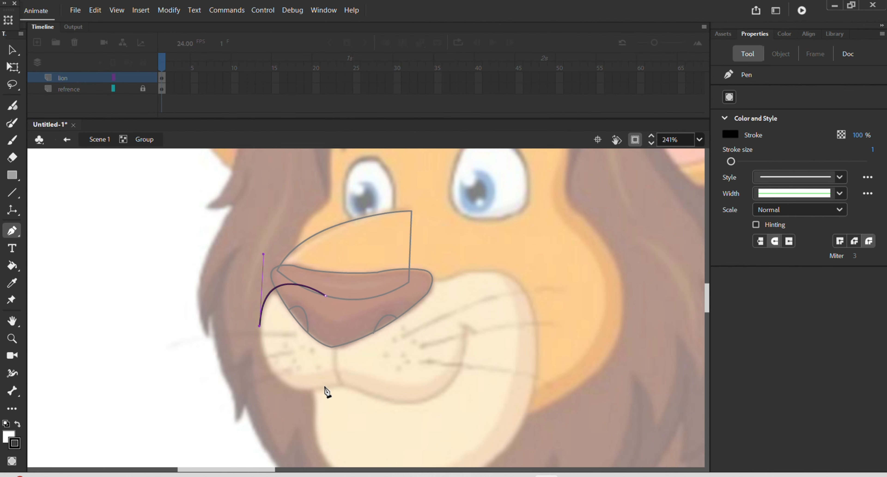
mouse_move(318, 391)
mouse_down()
mouse_move(384, 388)
mouse_move(357, 390)
mouse_move(368, 399)
mouse_up()
click(318, 391)
click(354, 387)
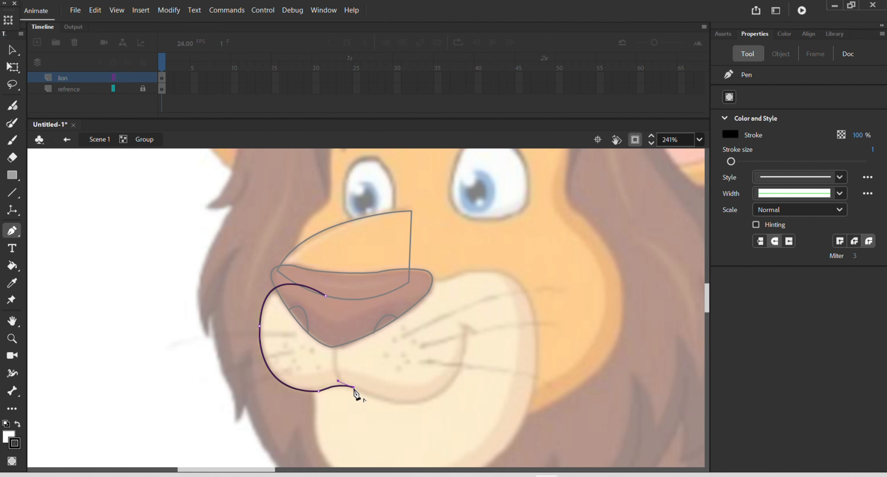
drag(462, 359, 491, 287)
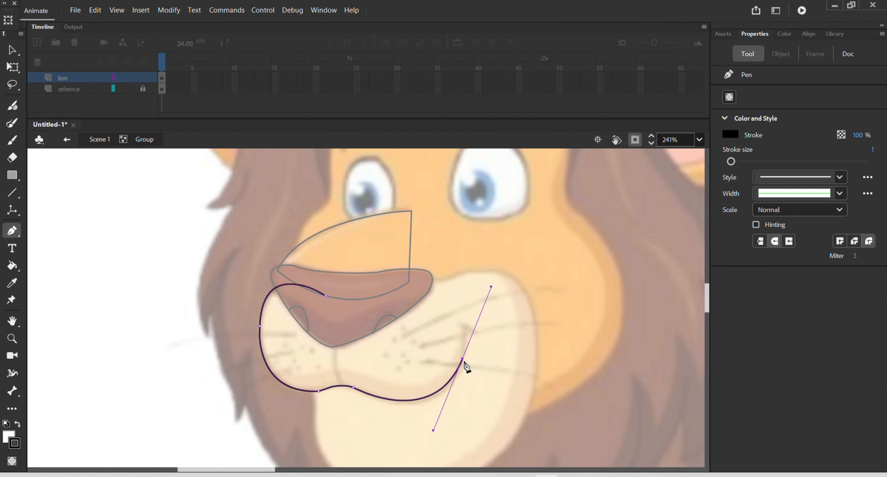
click(462, 359)
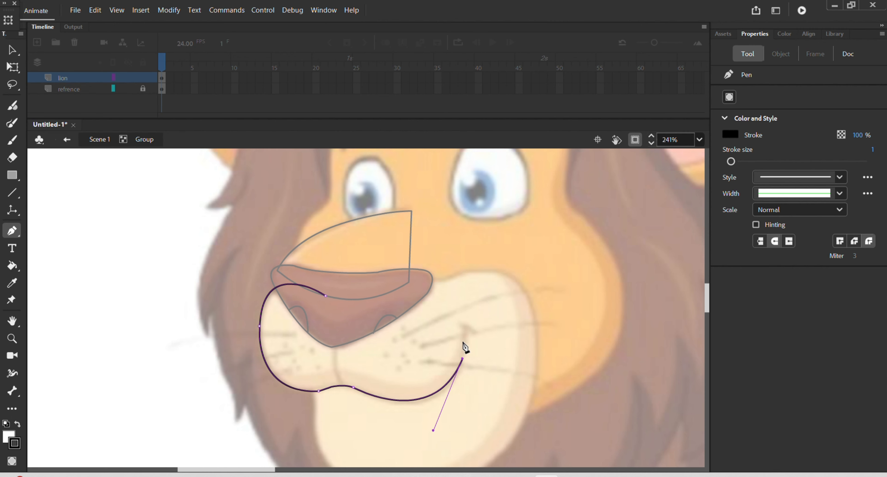
Close the muzzle outline up its right side and back across the nose, and add a curved dividing line from the nose to the lower edge
drag(466, 275, 448, 242)
click(467, 276)
drag(426, 281, 389, 291)
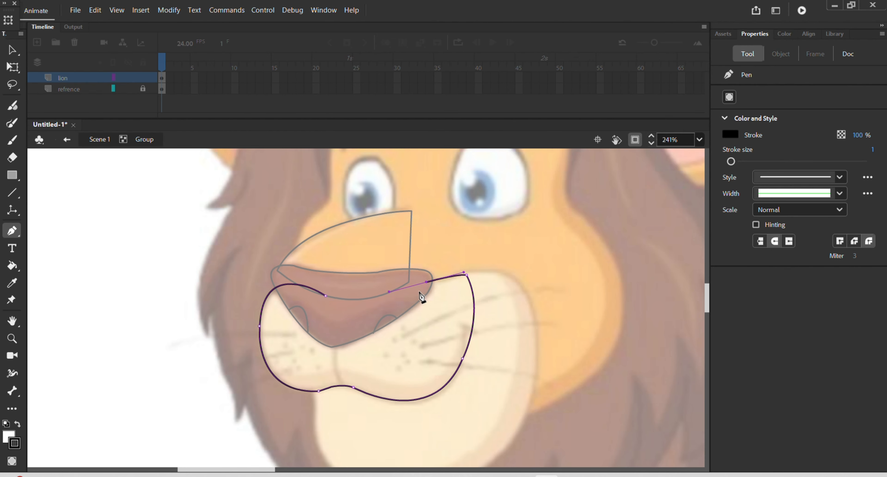
key(ctrl)
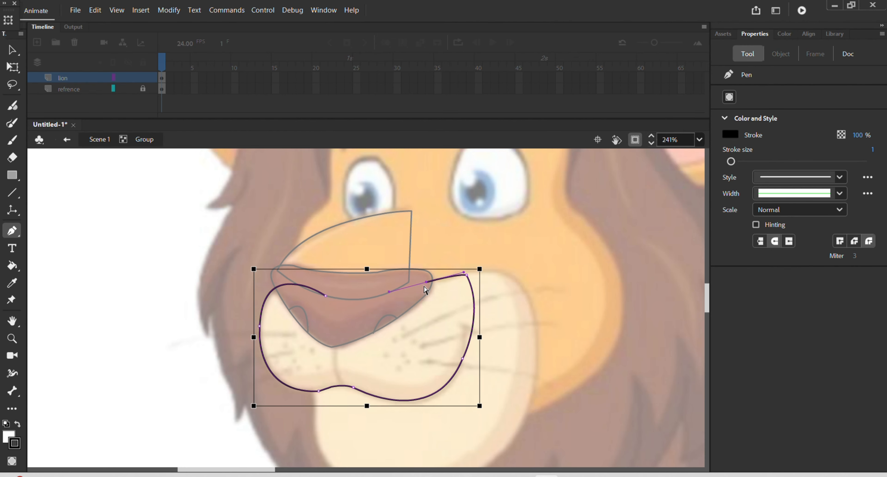
key(ctrl+z)
scroll(425, 290, up, 3)
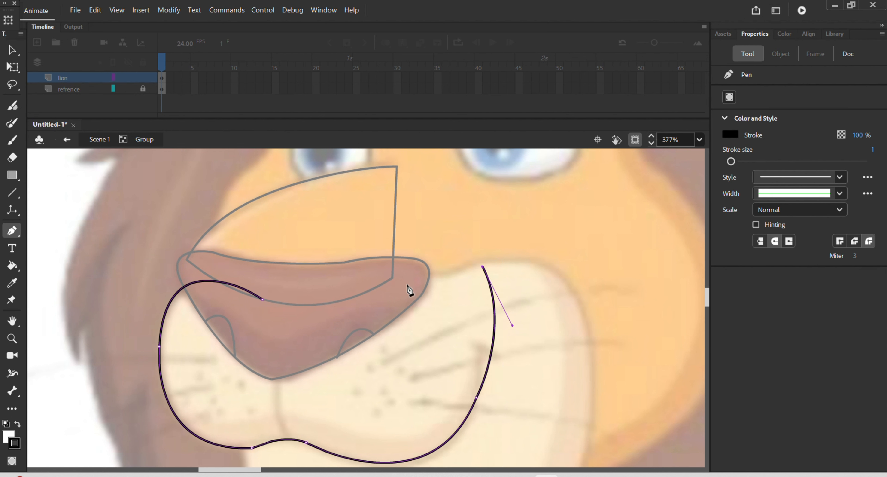
drag(410, 287, 348, 317)
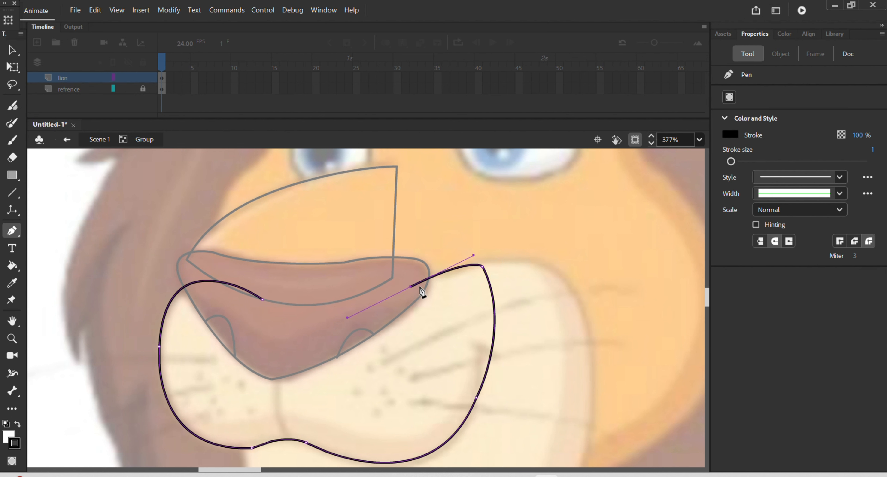
click(410, 286)
drag(263, 300, 191, 251)
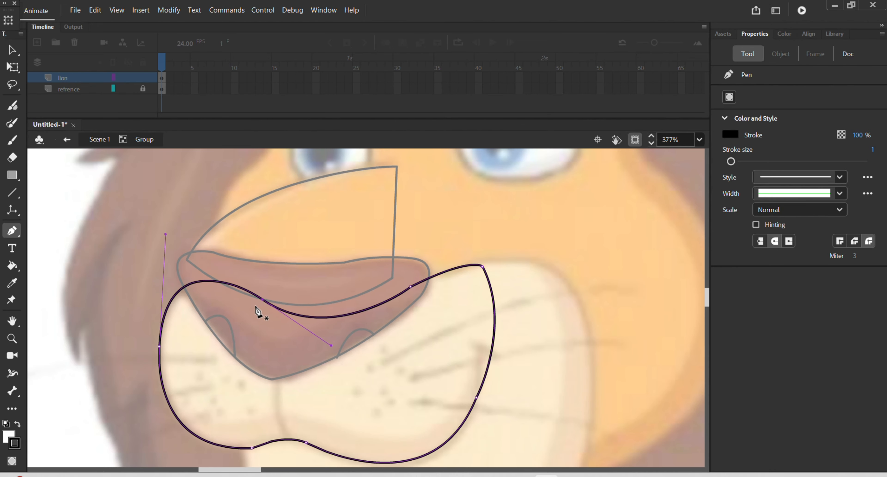
click(281, 310)
drag(289, 438, 312, 467)
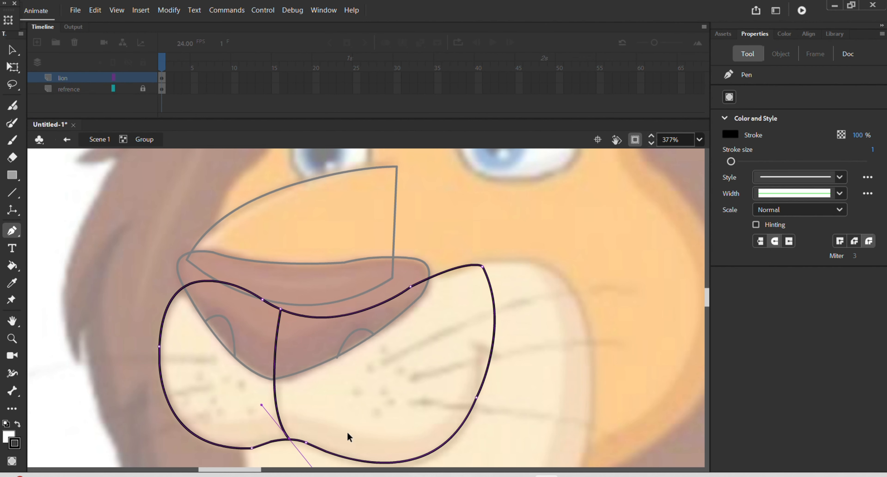
Test-fill the muzzle halves with white to check that they are closed, and undo the fill
key(v)
key(k)
click(315, 397)
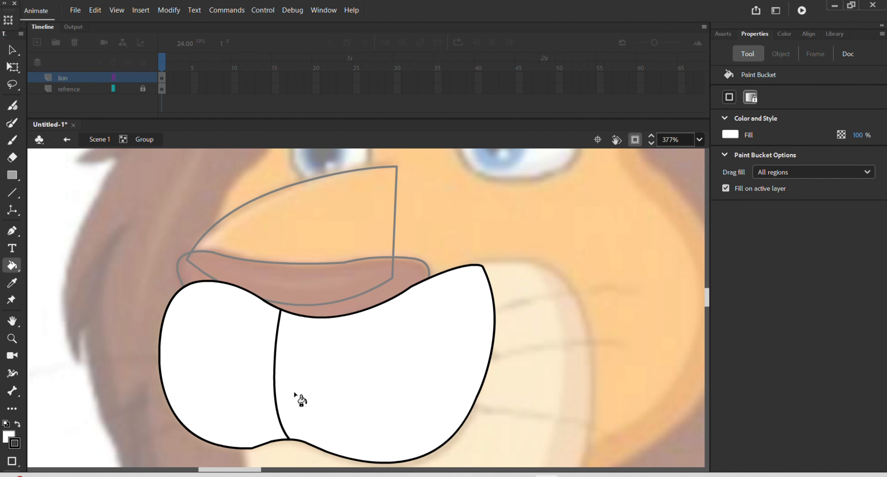
key(ctrl+z)
scroll(310, 396, up, 3)
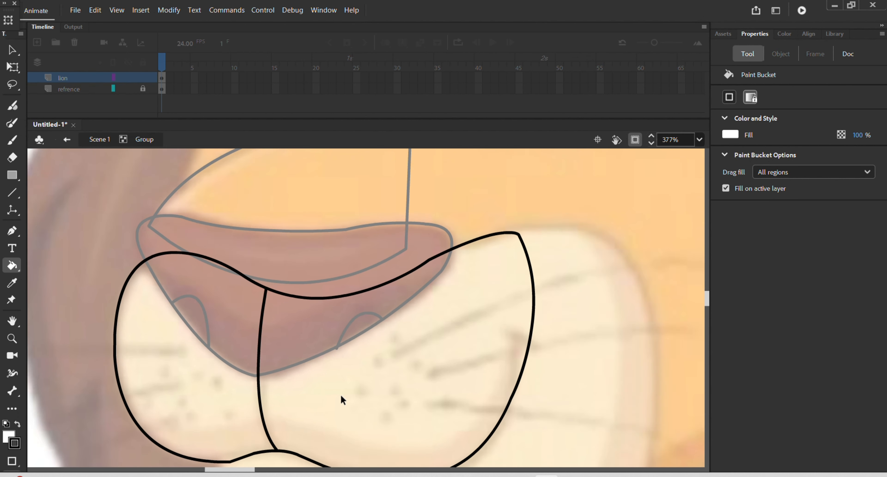
Leave the muzzle group and create a new empty group for a whisker
scroll(367, 426, down, 5)
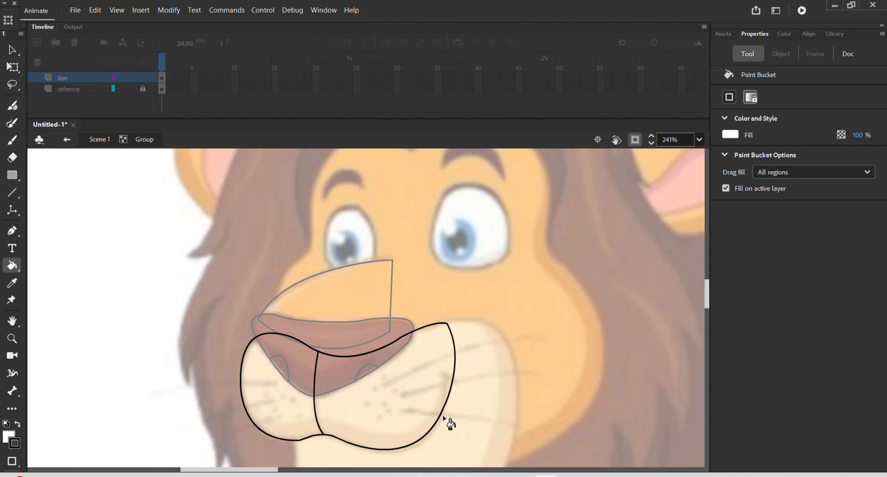
key(v)
double_click(485, 402)
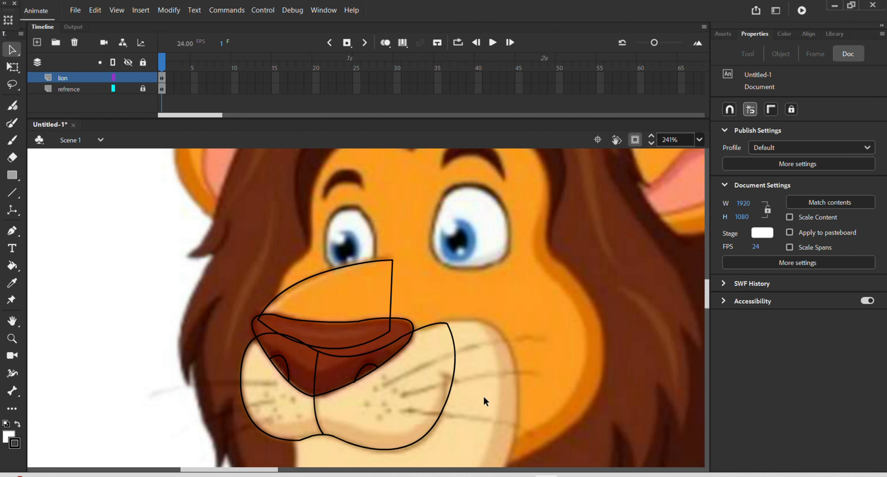
double_click(485, 400)
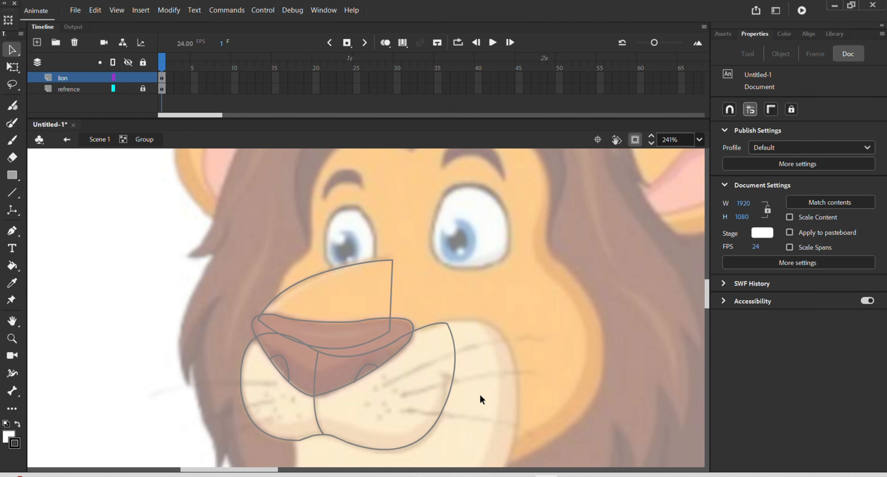
Trace the upper right whisker as a single open curve from the muzzle out across the cheek
key(p)
click(385, 386)
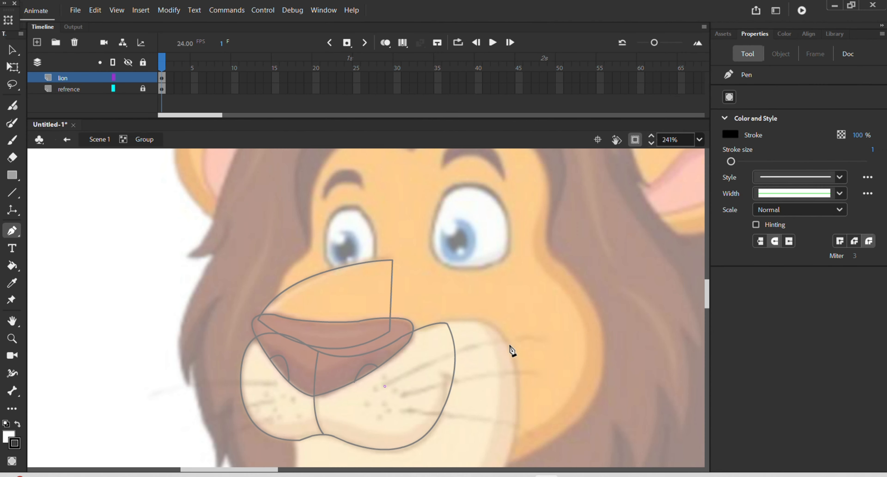
drag(548, 341, 612, 361)
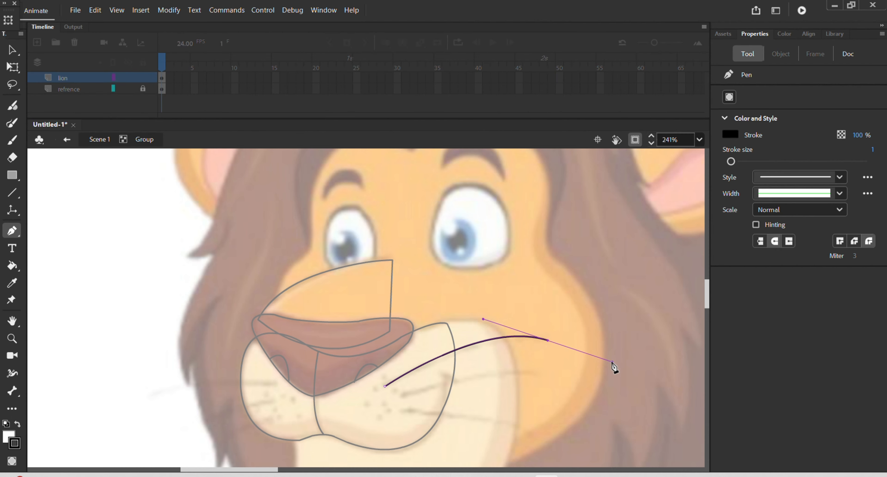
key(v)
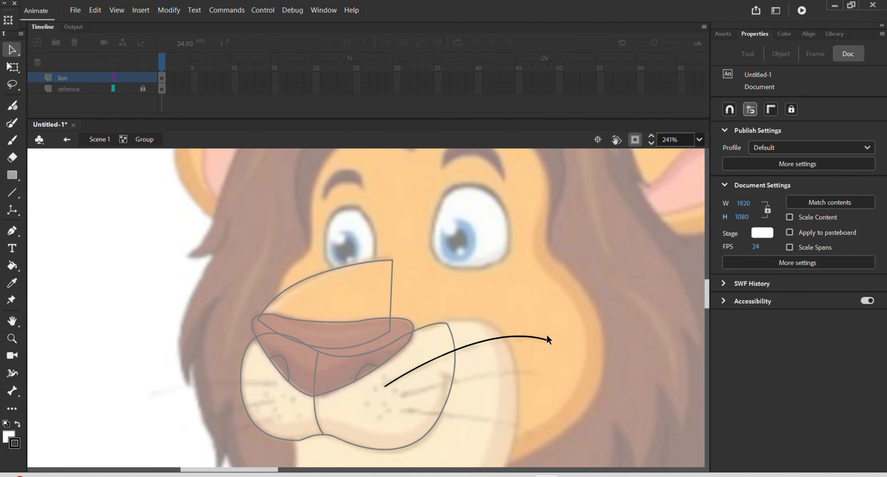
Apply the tapered width profile to the whisker stroke, thick at the muzzle and thin at the tip, and leave its group
click(543, 339)
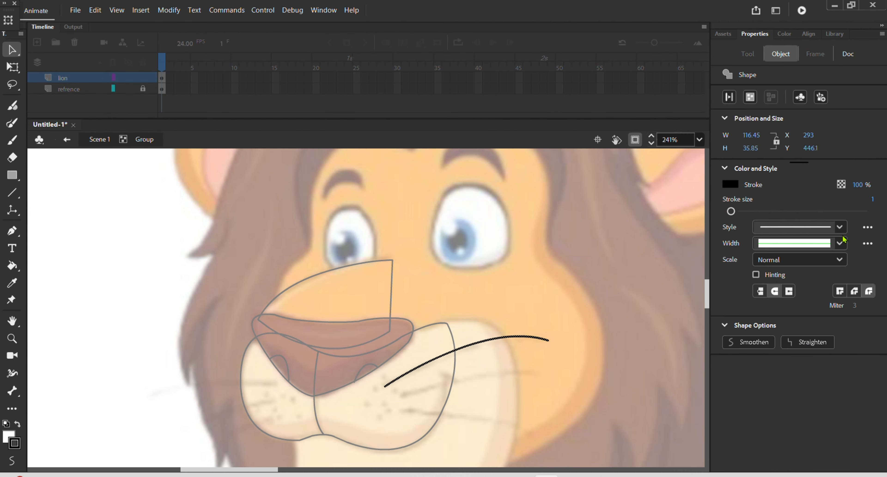
click(840, 228)
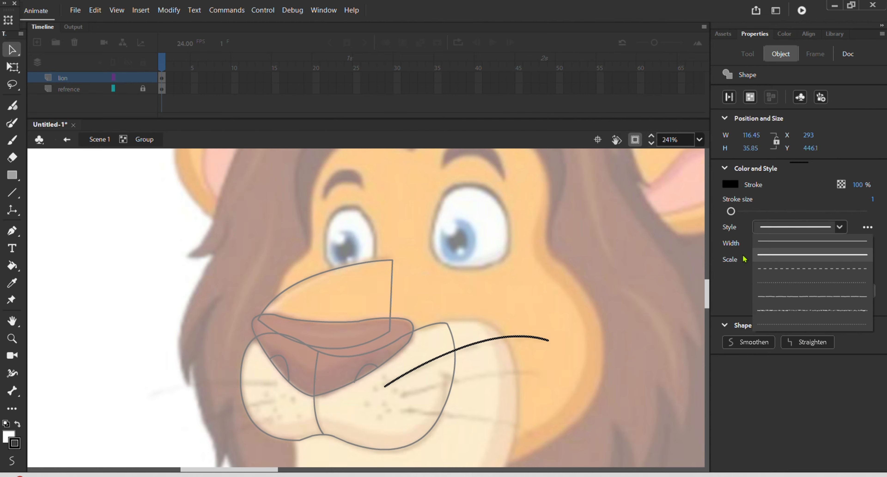
click(727, 252)
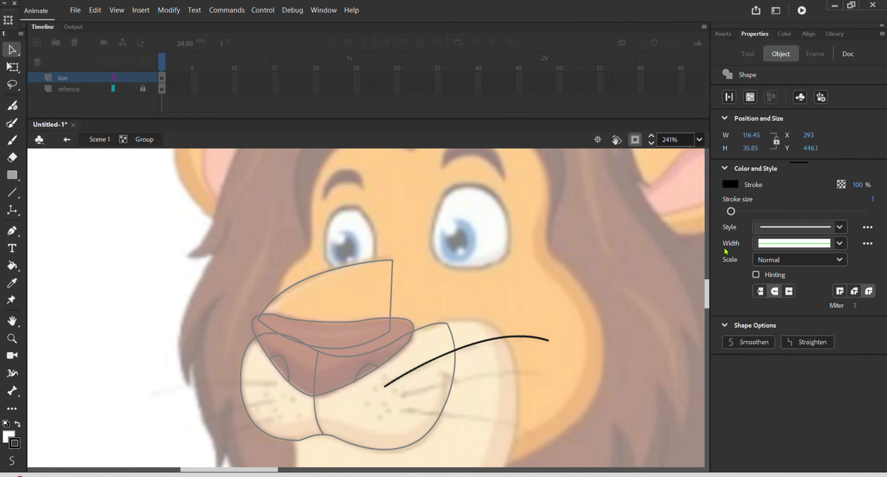
click(837, 243)
click(831, 305)
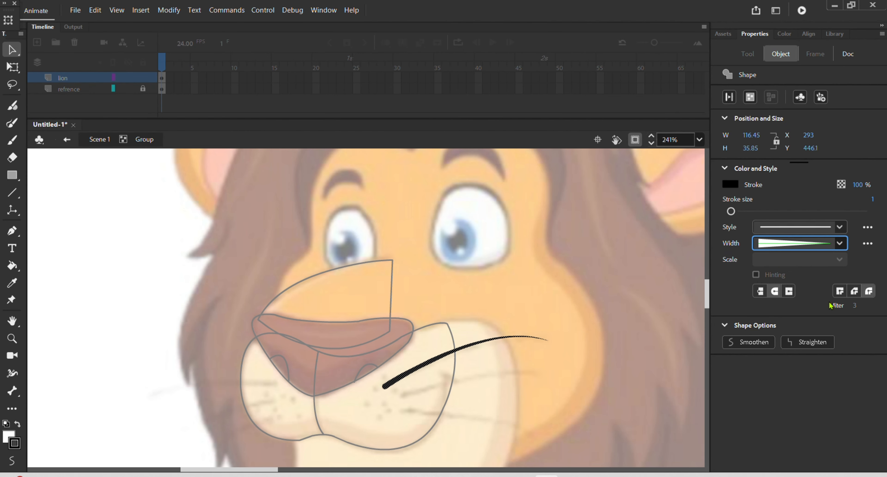
scroll(519, 362, up, 2)
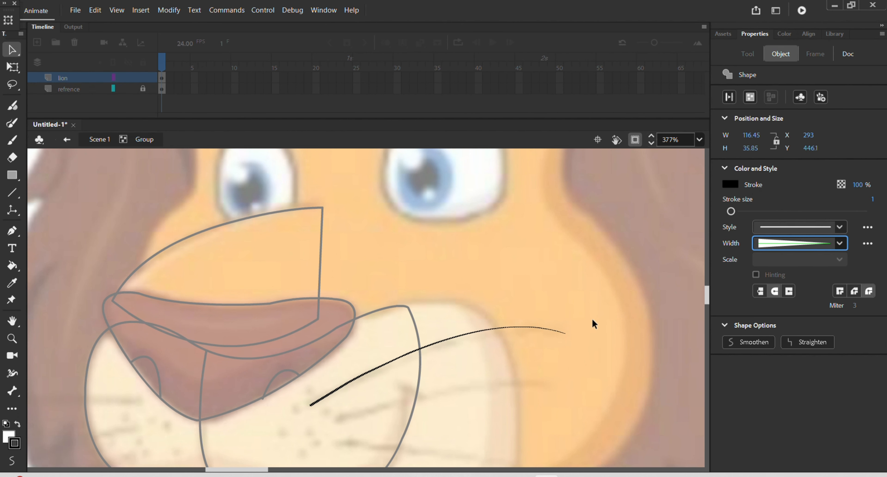
double_click(579, 345)
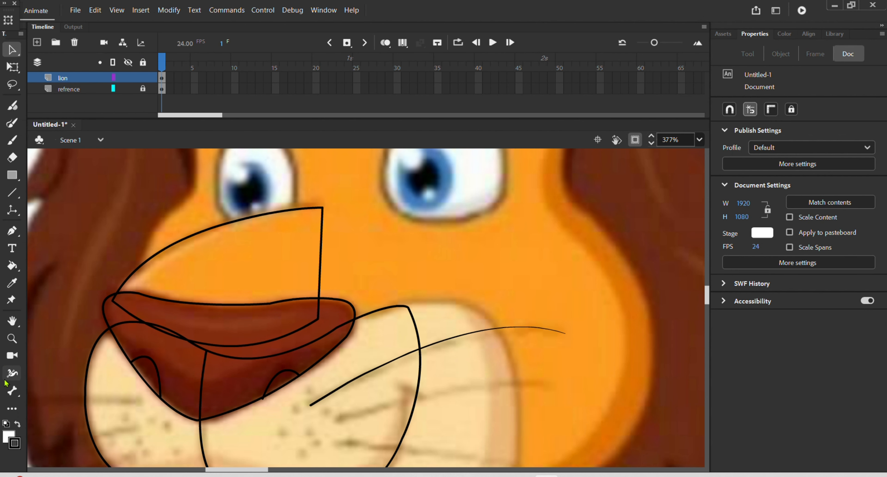
Duplicate the whisker group twice, placing the copies below the original at the roots of the two lower right whiskers
click(477, 337)
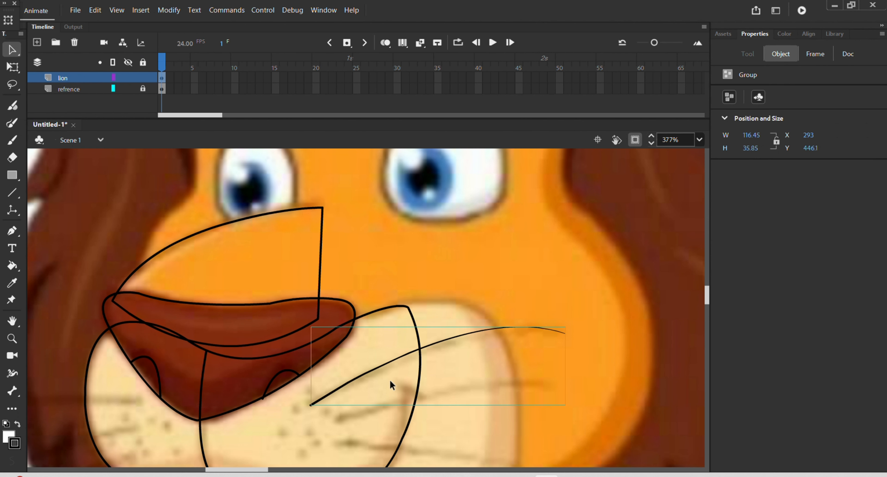
scroll(448, 386, down, 2)
scroll(452, 373, down, 1)
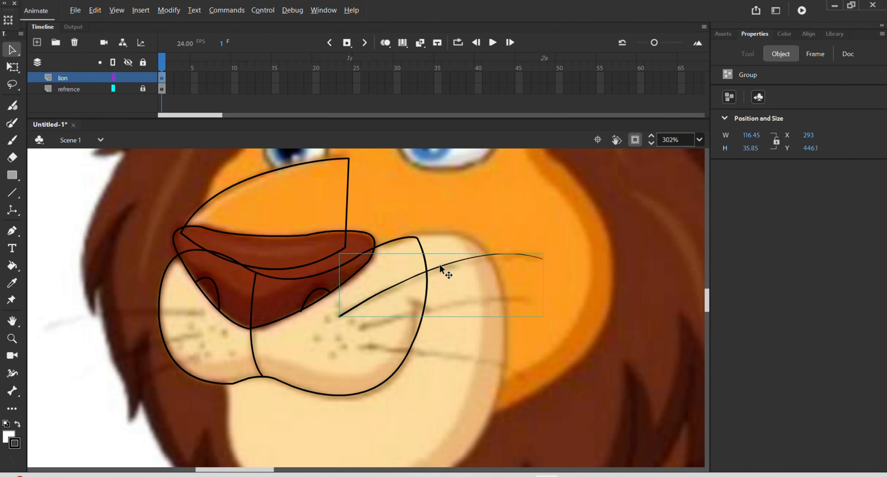
drag(440, 263, 464, 296)
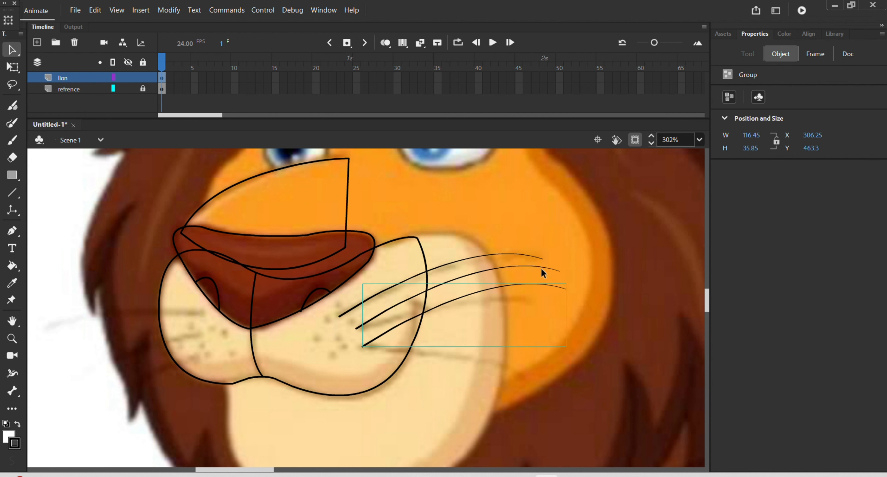
Rotate the lowest whisker copy downward around its root and shorten it to about 92 px wide along the reference
key(q)
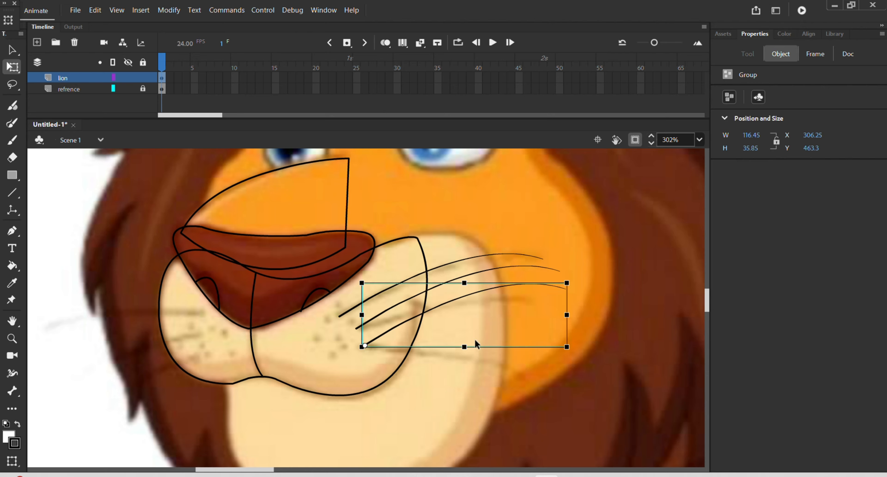
drag(576, 350, 581, 476)
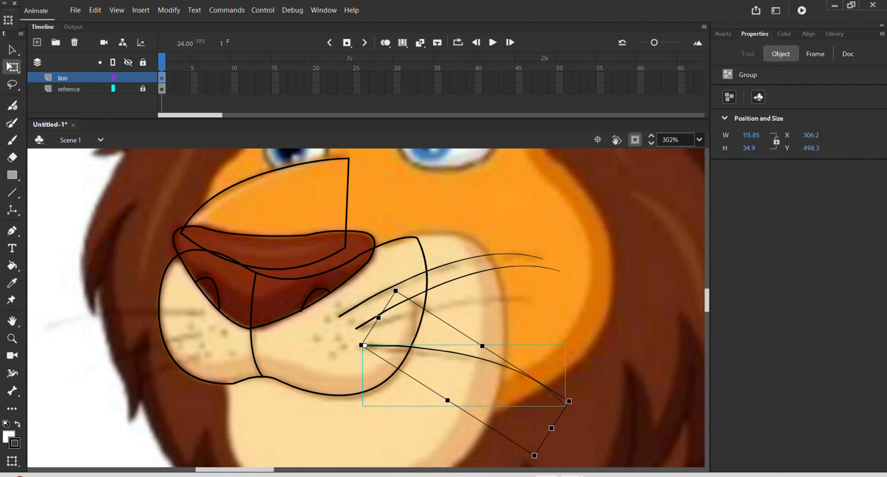
drag(550, 429, 505, 415)
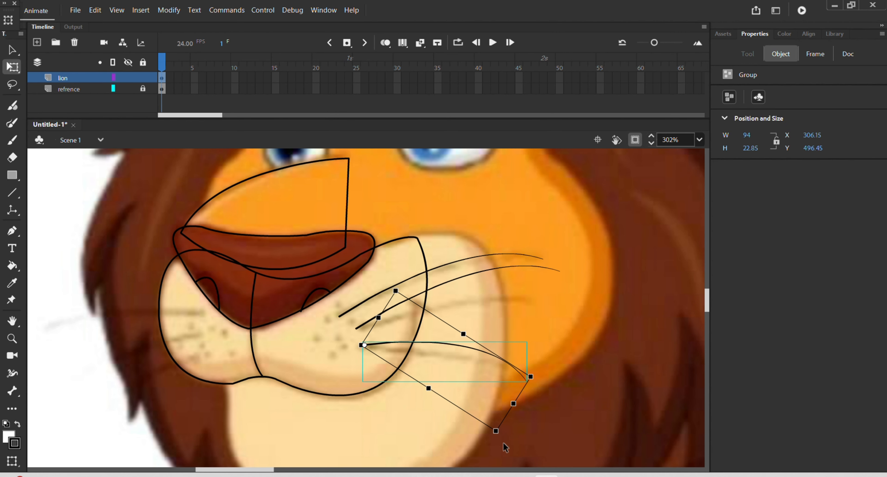
drag(497, 447, 488, 448)
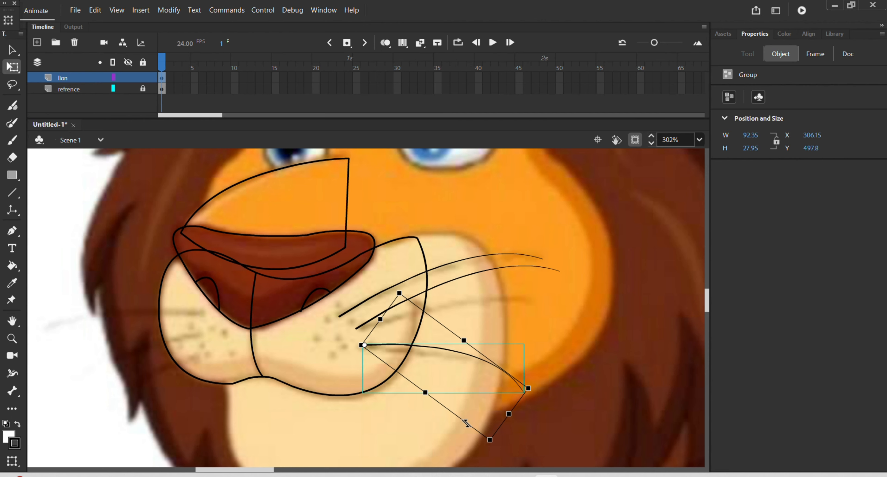
Move the middle whisker copy's pivot to its root and rotate the whisker slightly downward toward the reference
click(483, 272)
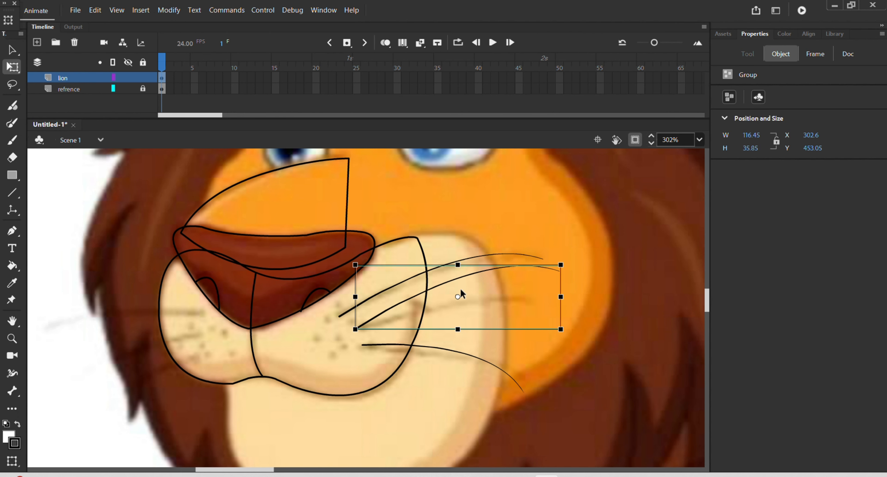
drag(422, 312, 354, 327)
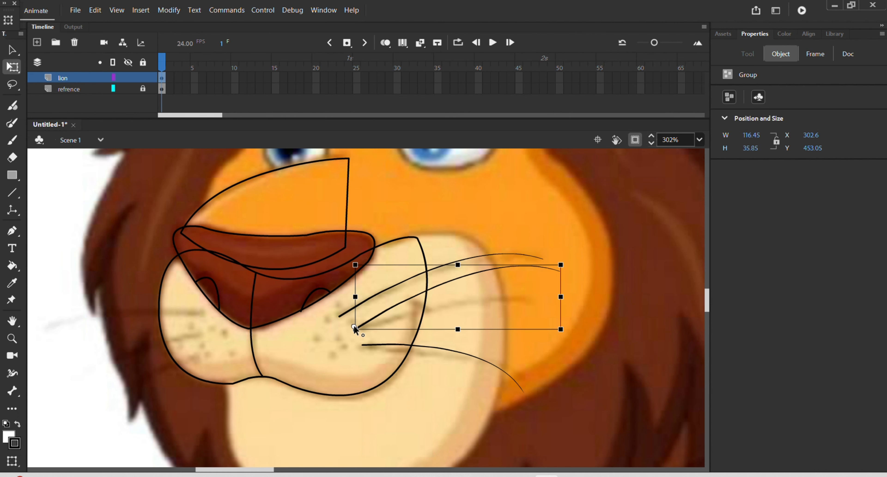
drag(569, 339, 569, 366)
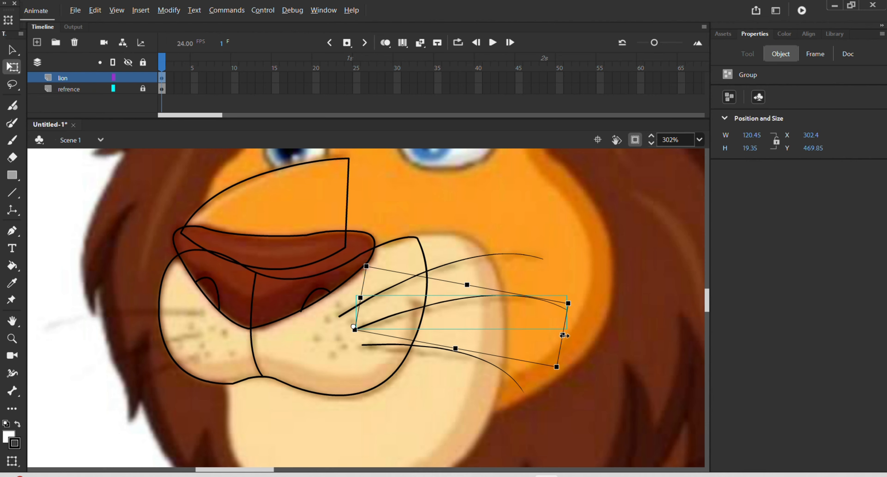
Shorten the middle right whisker to about 110 px wide along the reference and deselect it
drag(563, 335, 543, 332)
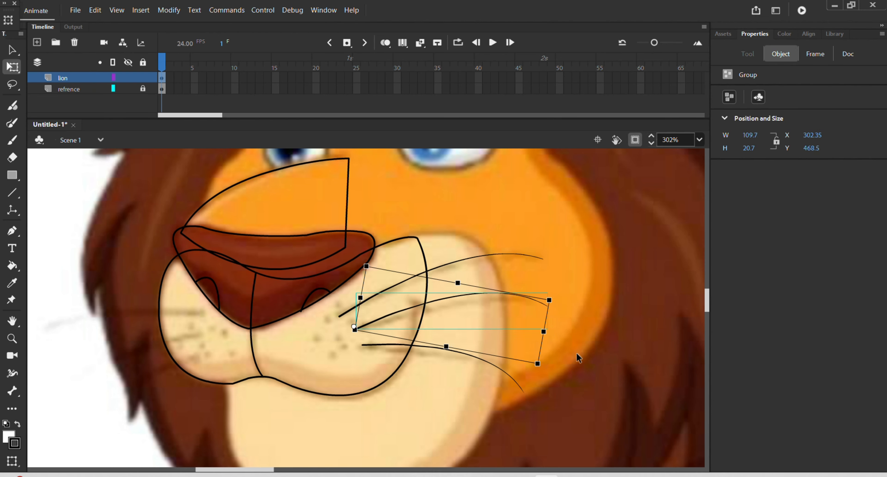
click(578, 352)
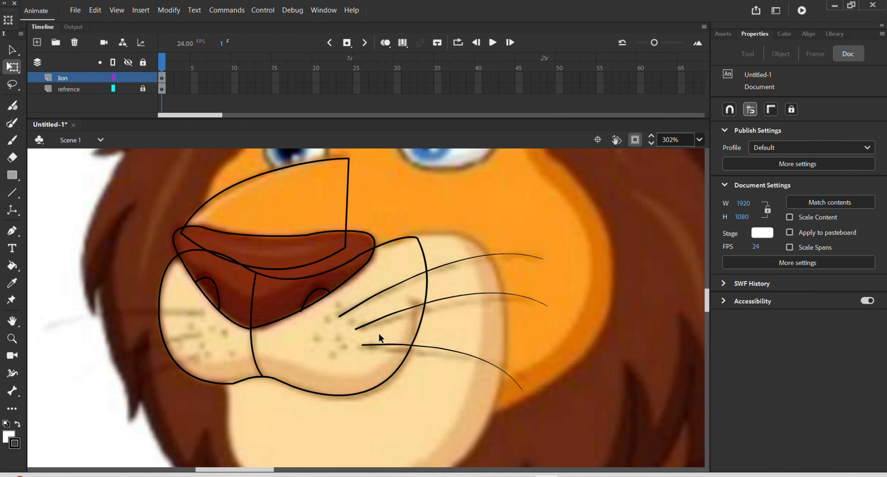
Copy the lowest right whisker, flip it horizontally, and place three stacked copies with their roots on the left side of the muzzle
click(383, 344)
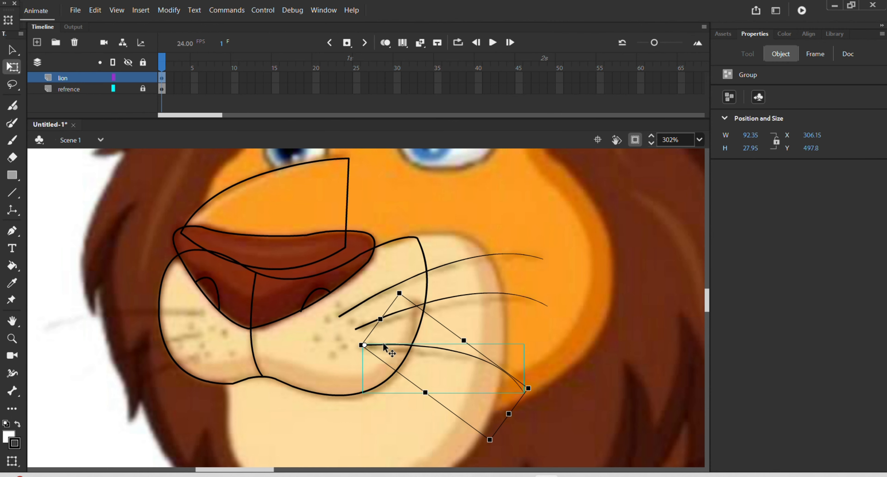
drag(387, 344, 167, 360)
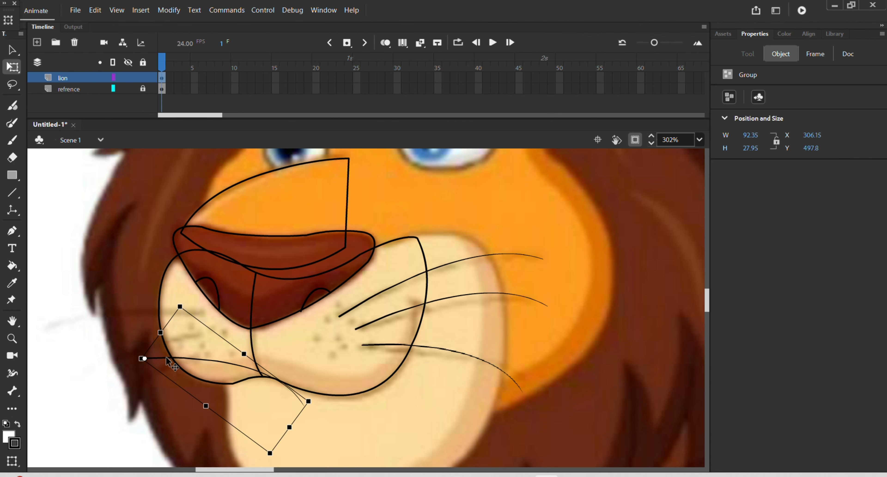
right_click(167, 361)
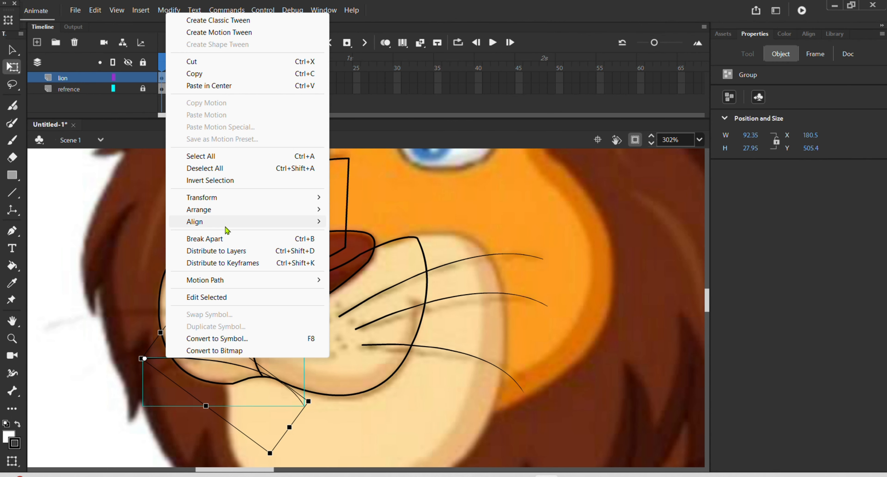
mouse_move(228, 202)
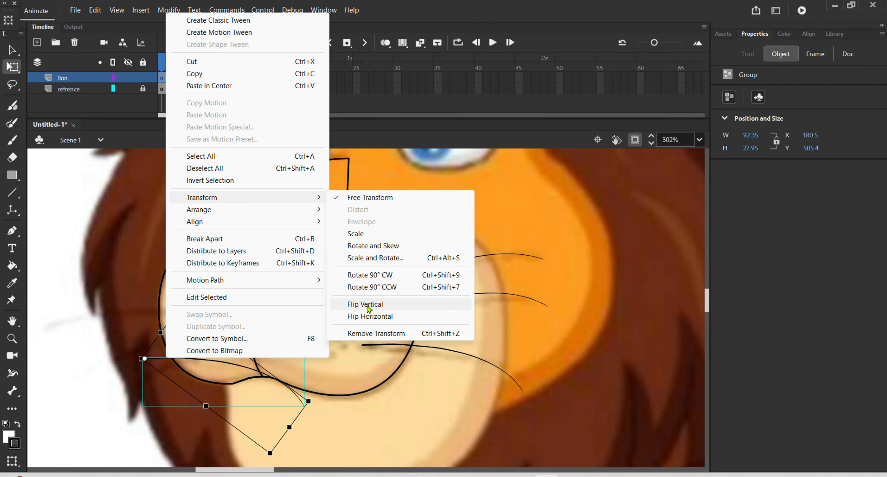
click(369, 316)
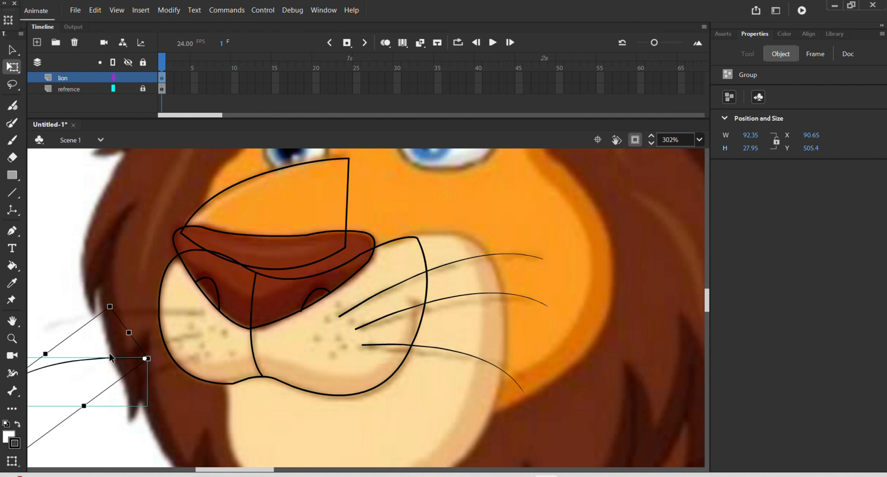
drag(111, 358, 167, 361)
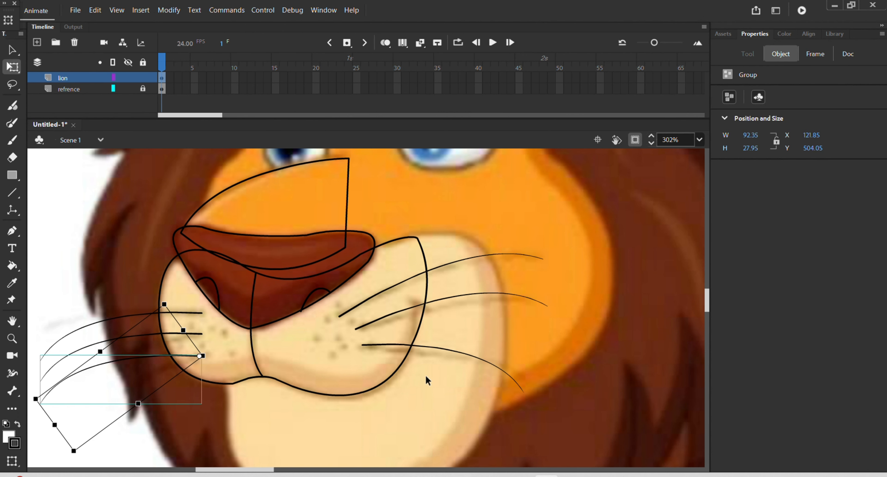
Rotate the lowest and middle left whiskers downward around their roots so the three left whiskers fan out
key(space)
drag(310, 375, 471, 337)
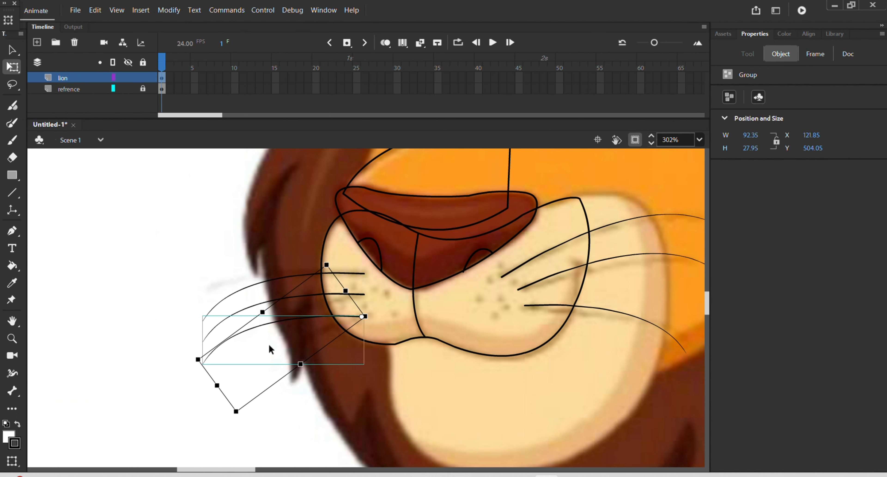
click(135, 365)
click(230, 342)
drag(214, 389, 259, 364)
drag(273, 397, 315, 424)
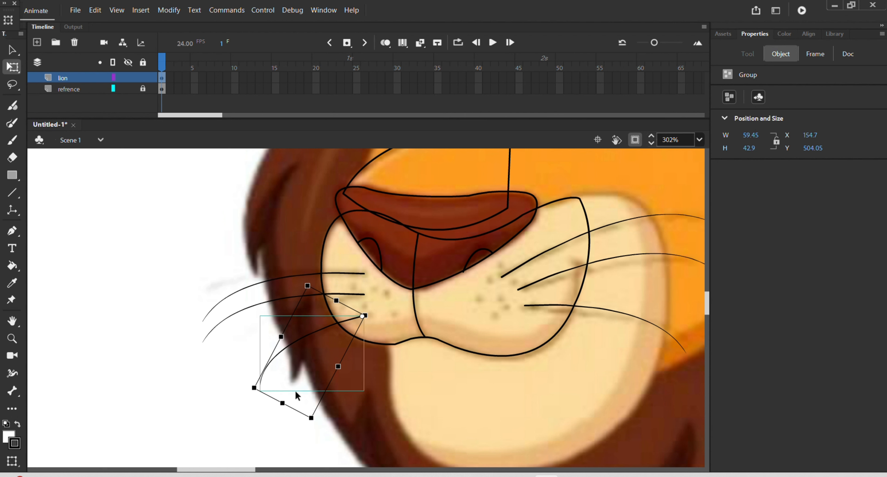
key(ctrl+z)
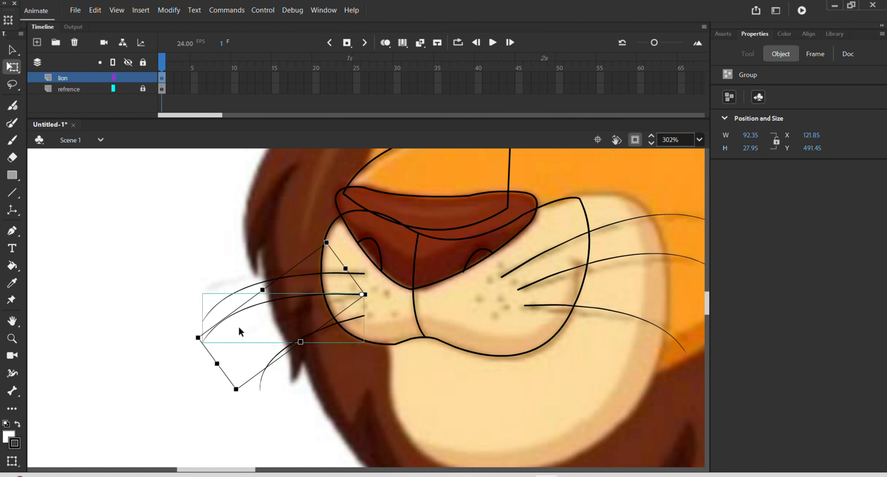
drag(232, 399, 240, 378)
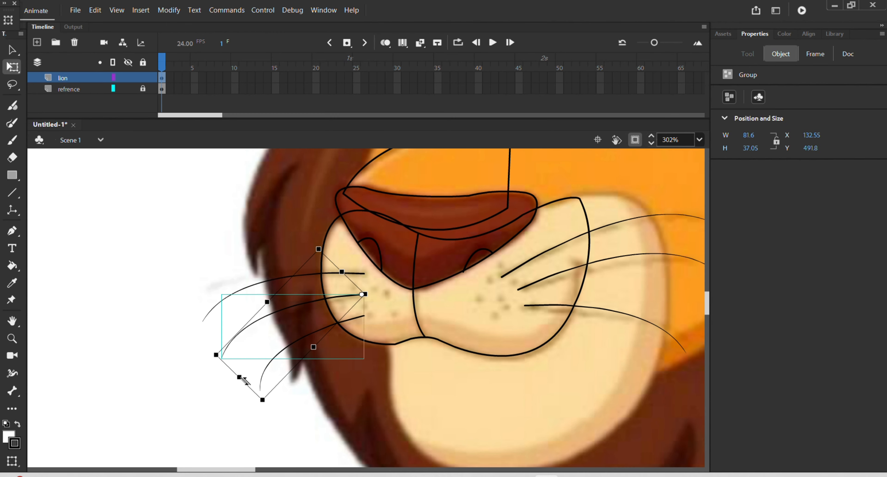
click(388, 367)
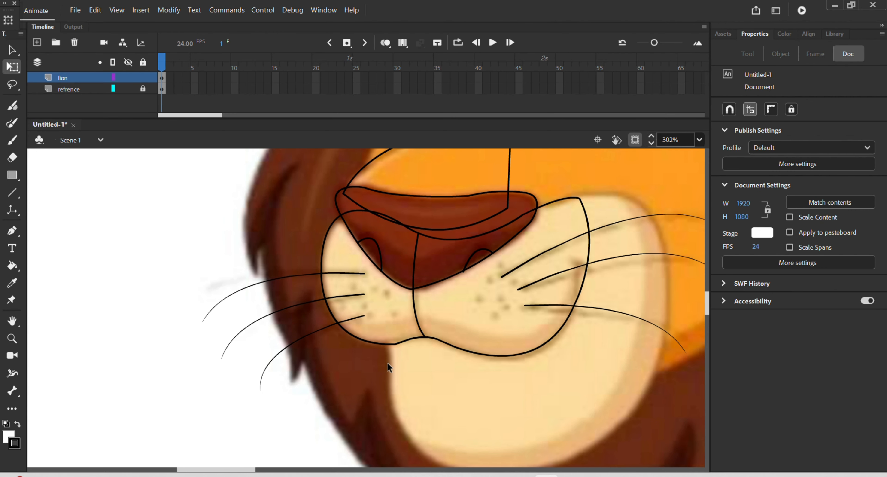
Try grouping the nose, nose bridge, muzzle and all whiskers together, and undo the grouping
scroll(508, 309, down, 5)
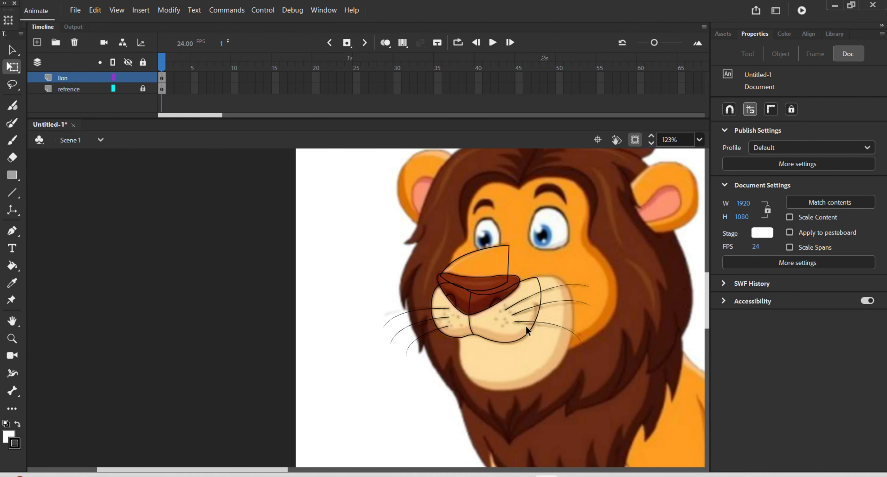
mouse_move(395, 229)
mouse_down()
mouse_move(576, 383)
mouse_move(592, 380)
mouse_up()
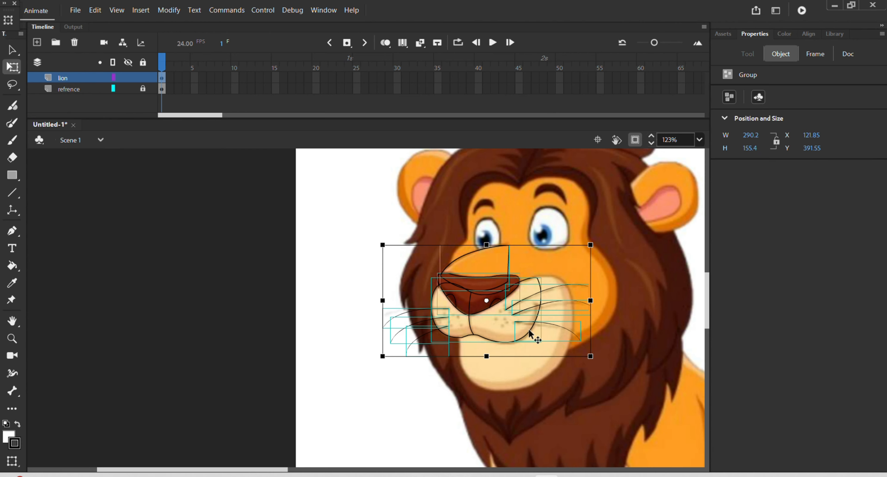
key(ctrl+g)
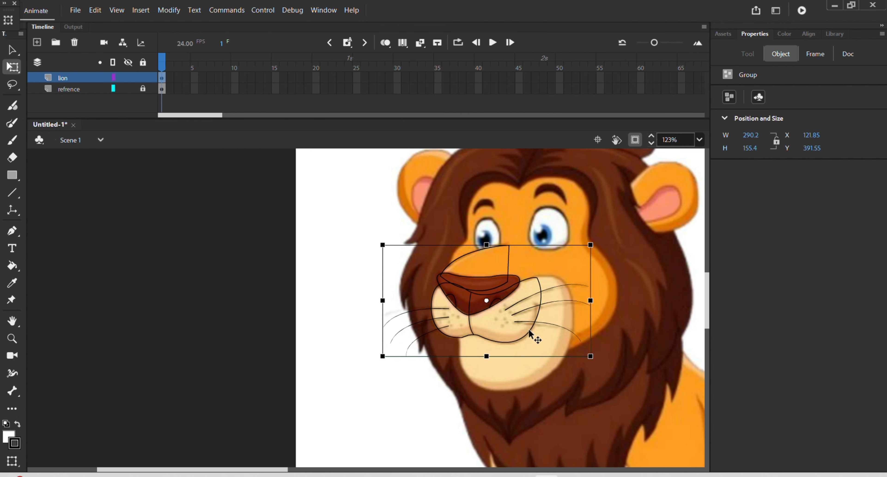
key(ctrl+z)
click(341, 279)
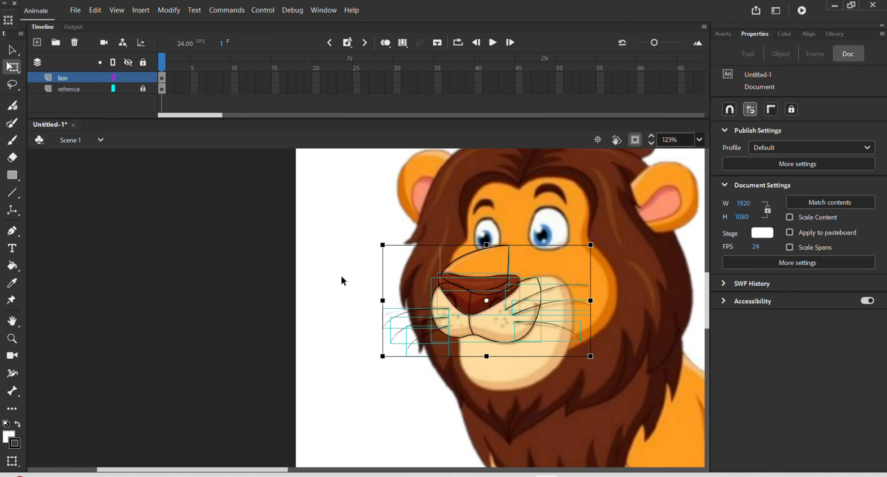
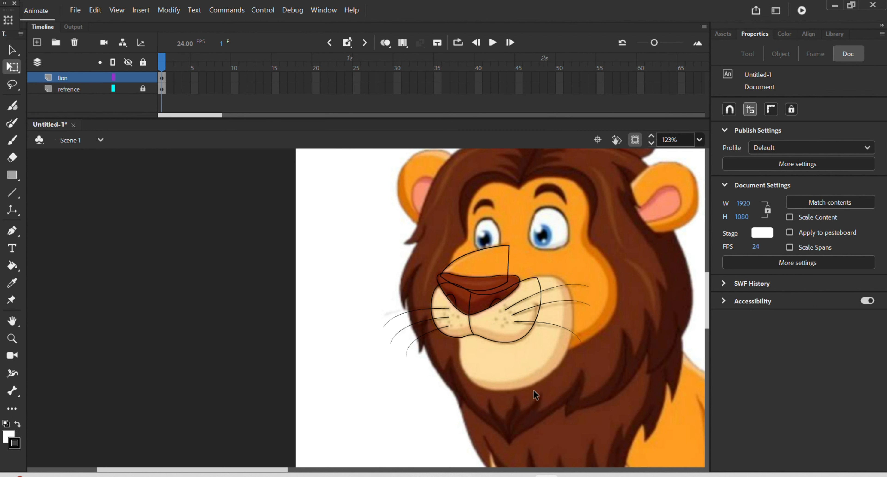
Create an empty group for the chin, open it for editing and activate the Pen tool
scroll(524, 370, down, 3)
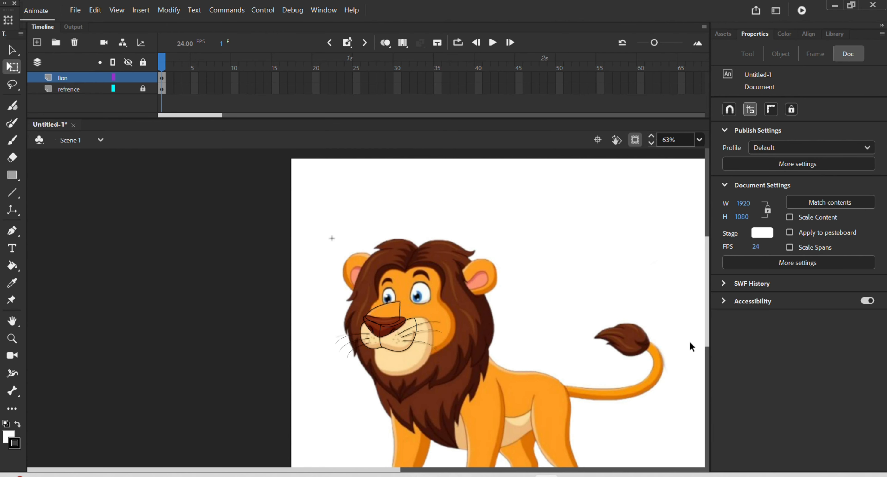
scroll(407, 361, up, 3)
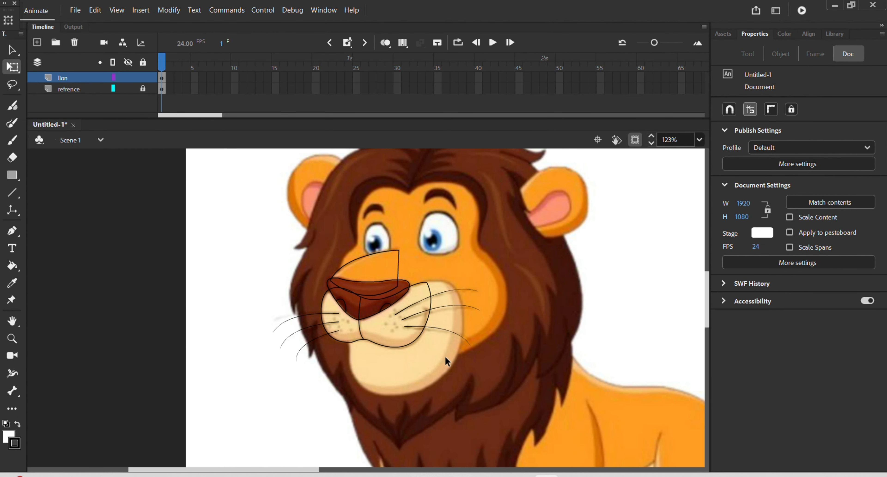
drag(475, 359, 480, 345)
double_click(479, 342)
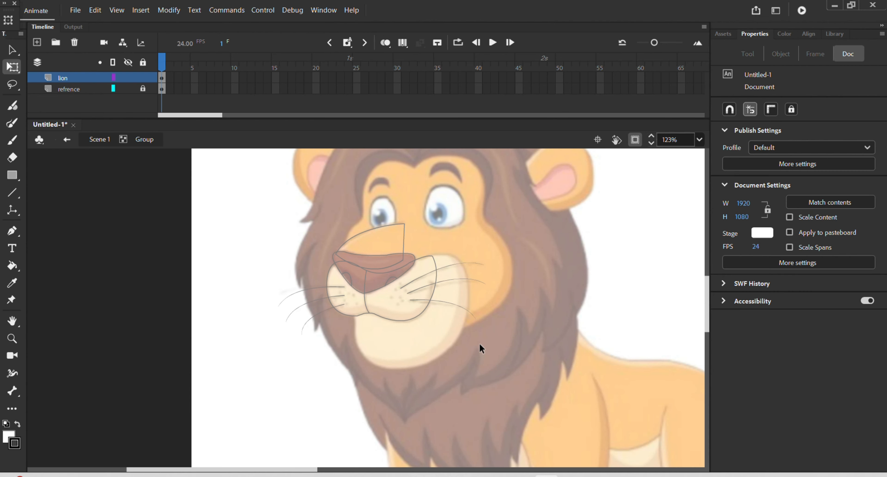
key(p)
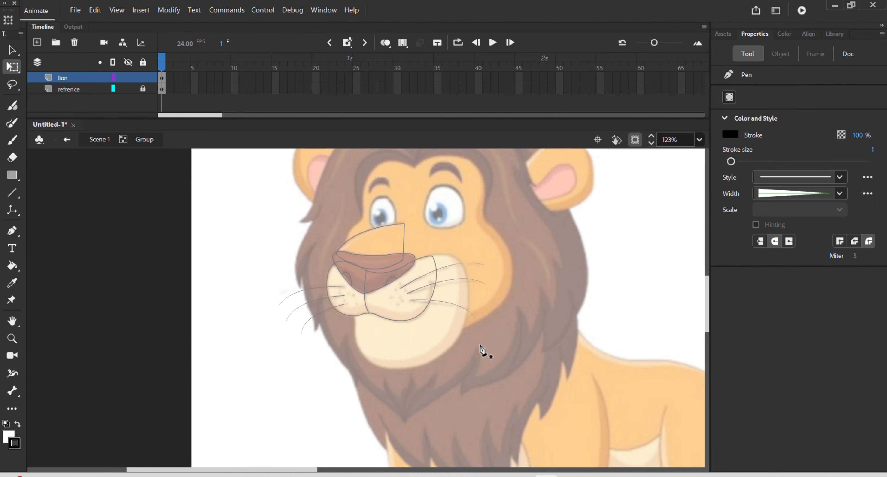
Set the Pen stroke's width profile to Uniform
click(838, 198)
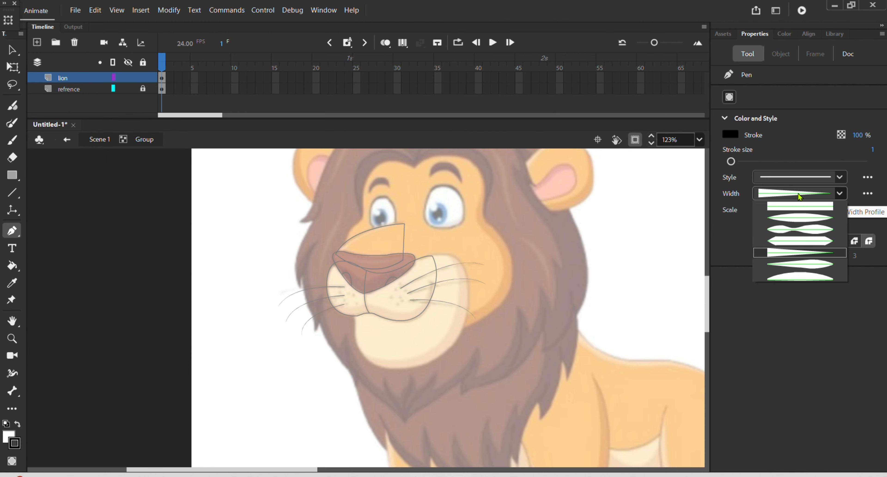
click(799, 196)
click(838, 195)
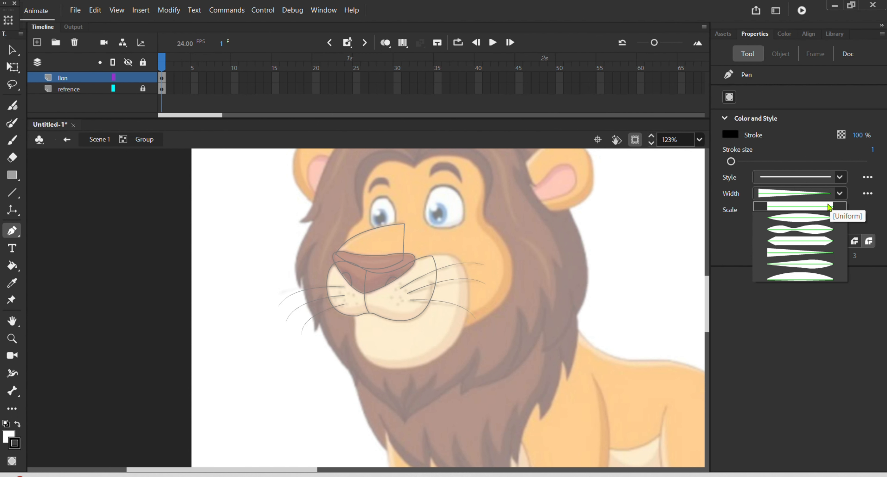
click(827, 207)
click(839, 199)
click(827, 227)
click(839, 195)
click(827, 207)
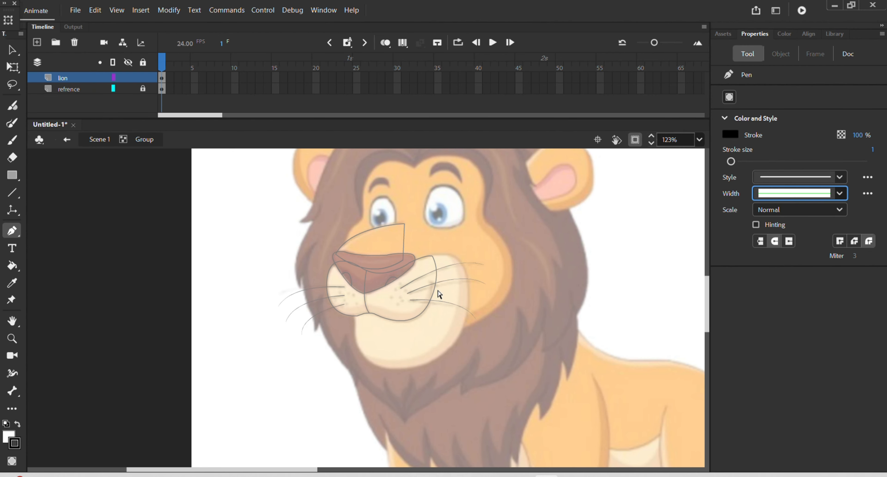
Trace the chin outline with the Pen tool from inside the left muzzle, around the bottom of the chin and up its right side
scroll(439, 294, up, 3)
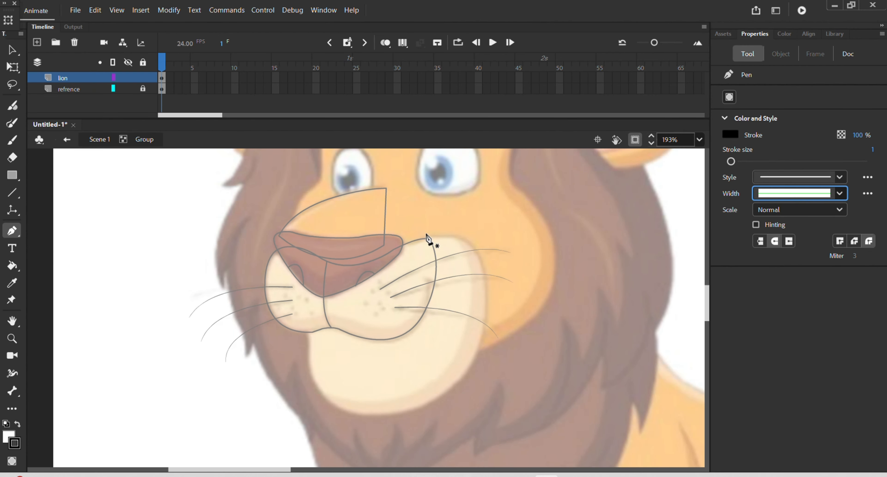
click(305, 310)
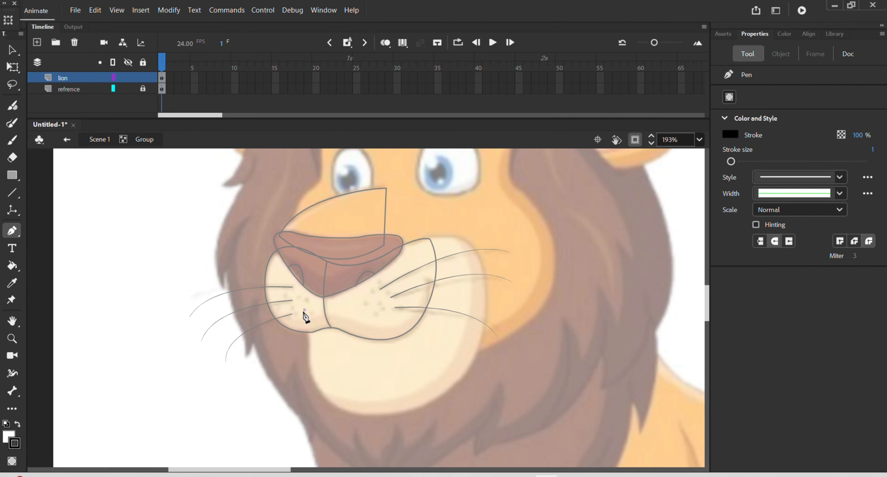
scroll(311, 366, up, 4)
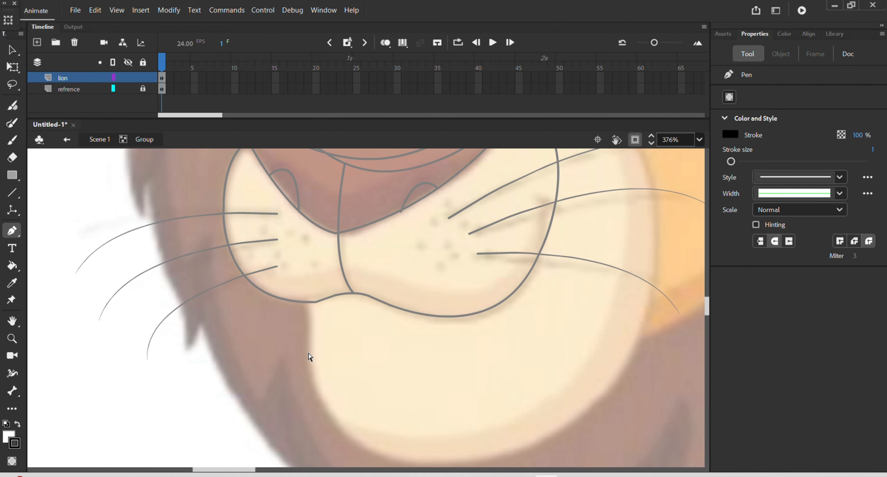
drag(308, 349, 298, 379)
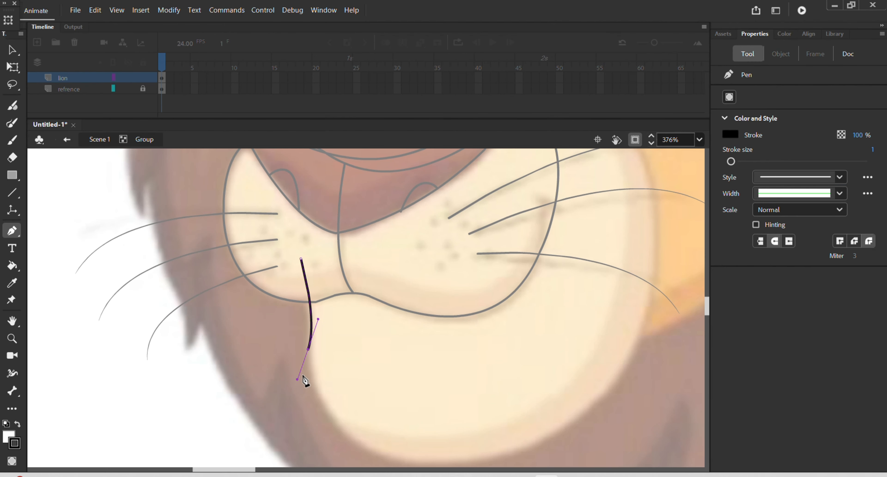
click(308, 349)
scroll(340, 350, down, 3)
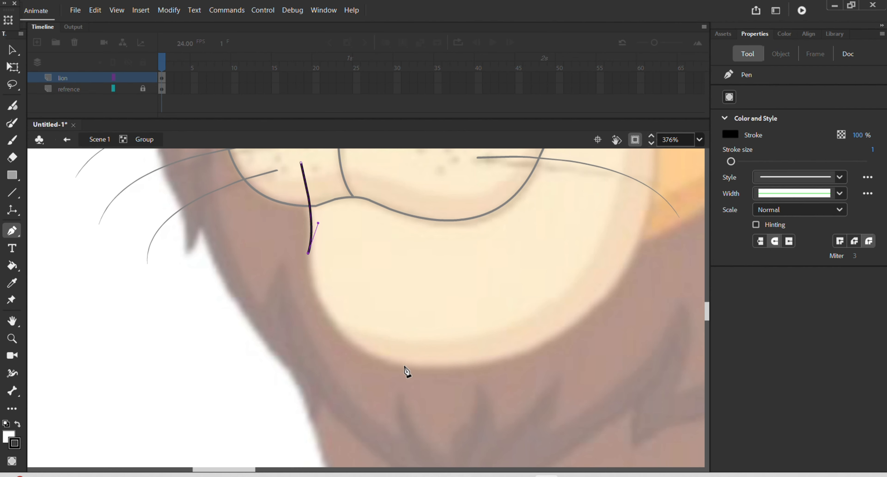
drag(405, 366, 521, 390)
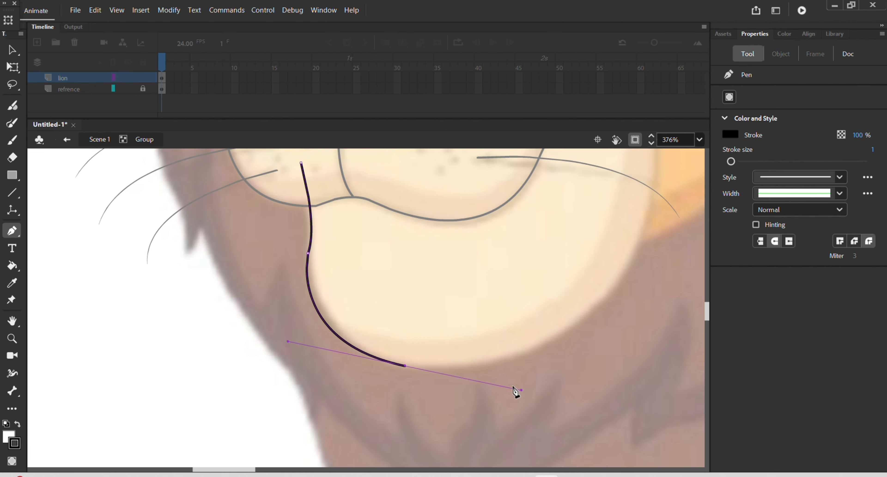
click(406, 367)
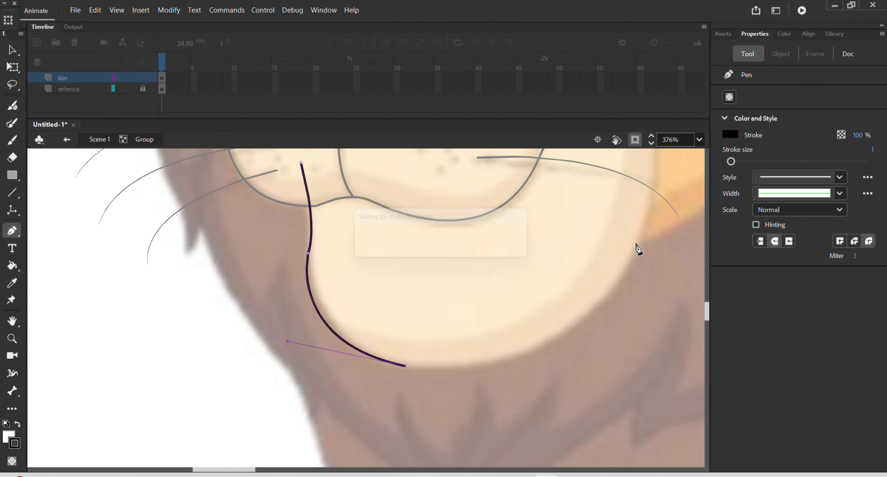
mouse_move(638, 241)
mouse_down()
mouse_move(647, 206)
mouse_move(707, 106)
mouse_move(701, 91)
mouse_up()
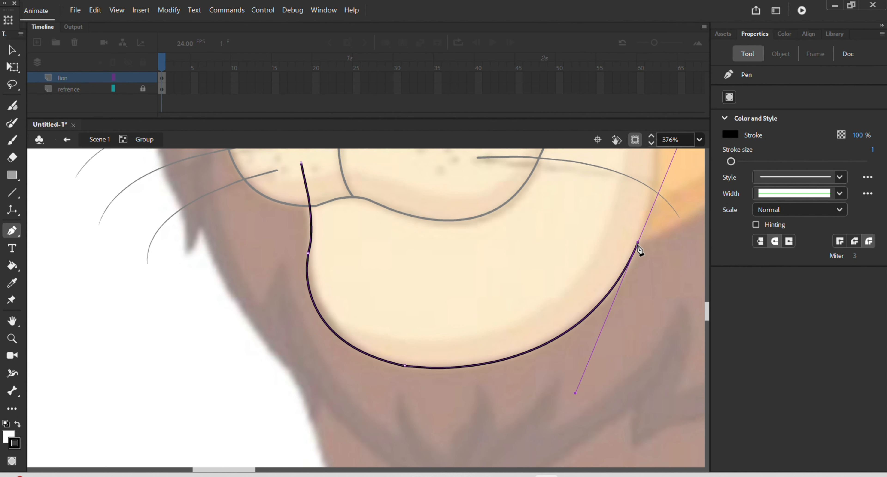
click(638, 243)
scroll(637, 250, up, 5)
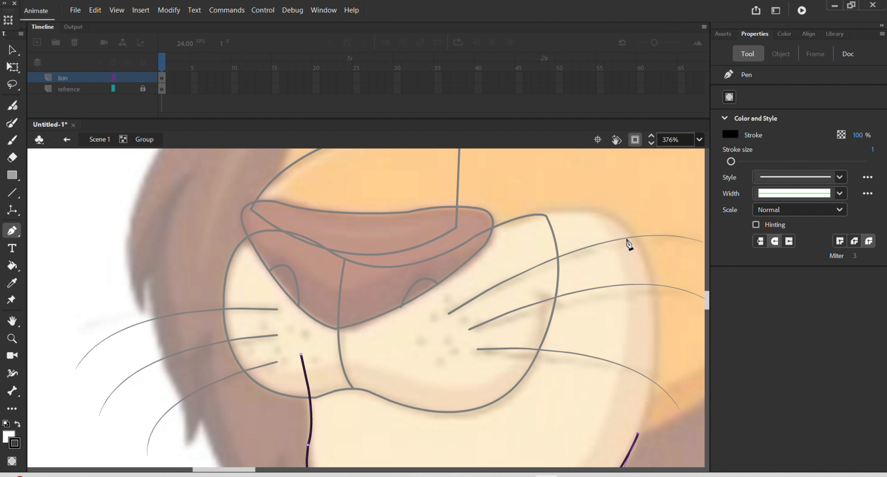
Finish tracing the chin outline as a closed path, bow its closing edge upward behind the nose, and exit the group
mouse_move(612, 217)
mouse_down()
mouse_move(538, 193)
mouse_move(528, 169)
mouse_up()
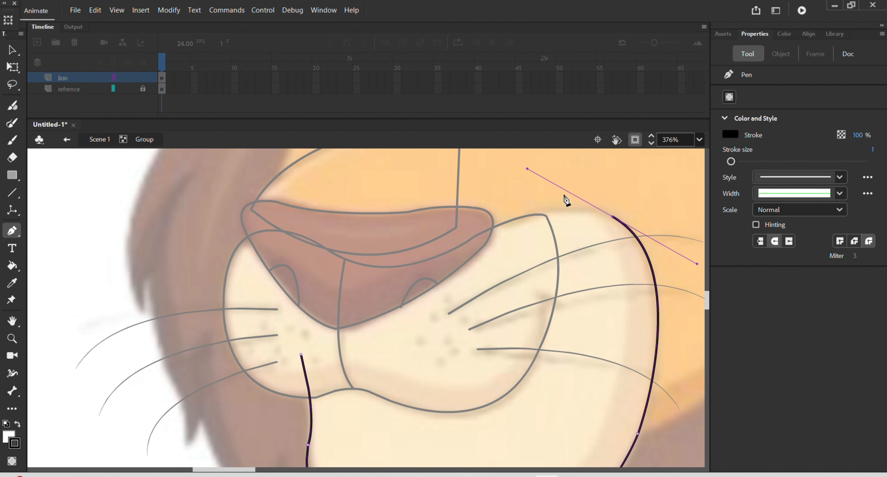
click(613, 217)
drag(528, 220, 494, 240)
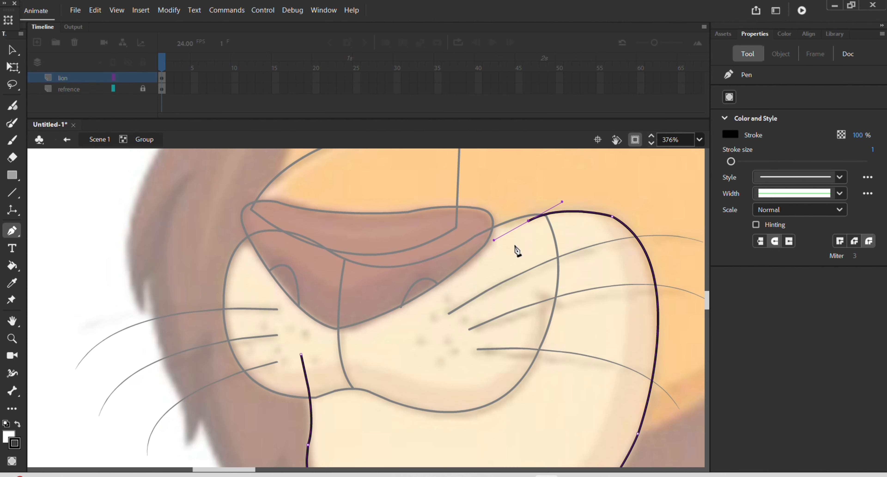
click(529, 221)
click(302, 355)
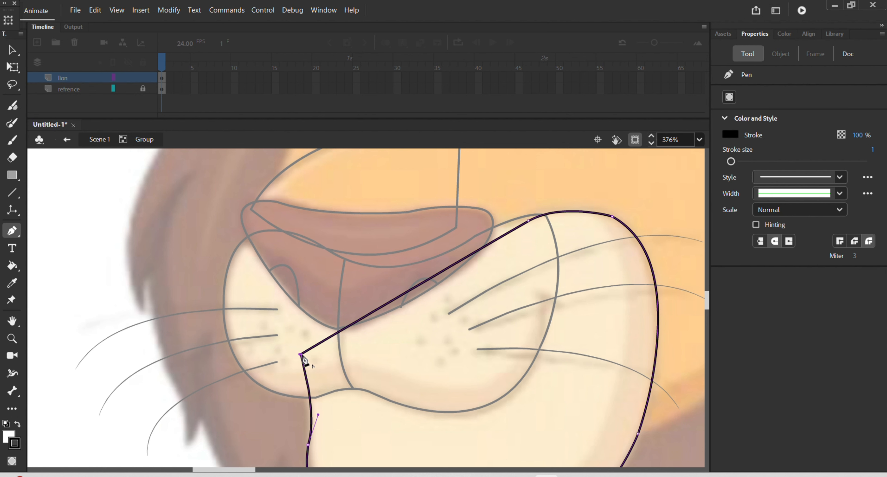
key(v)
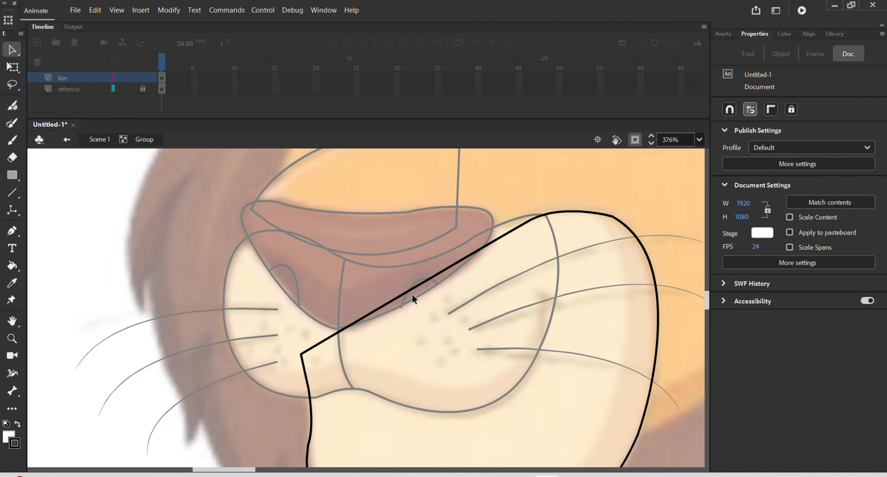
drag(412, 293, 412, 268)
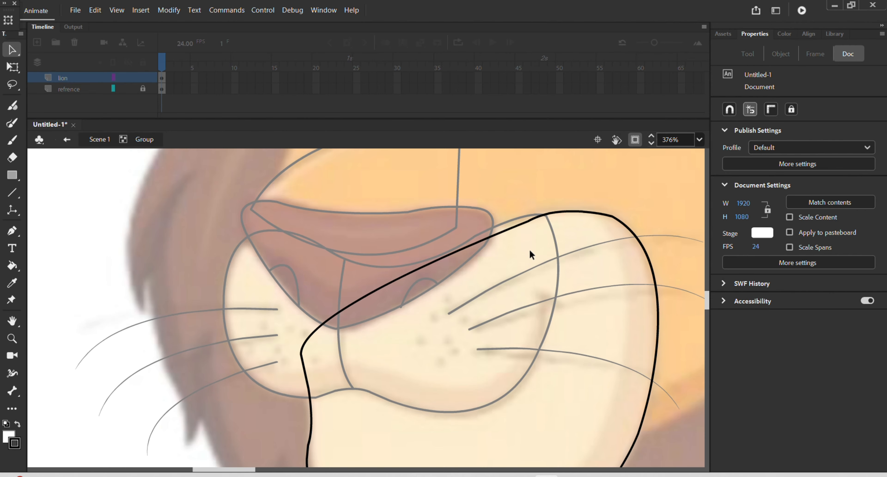
scroll(504, 288, down, 5)
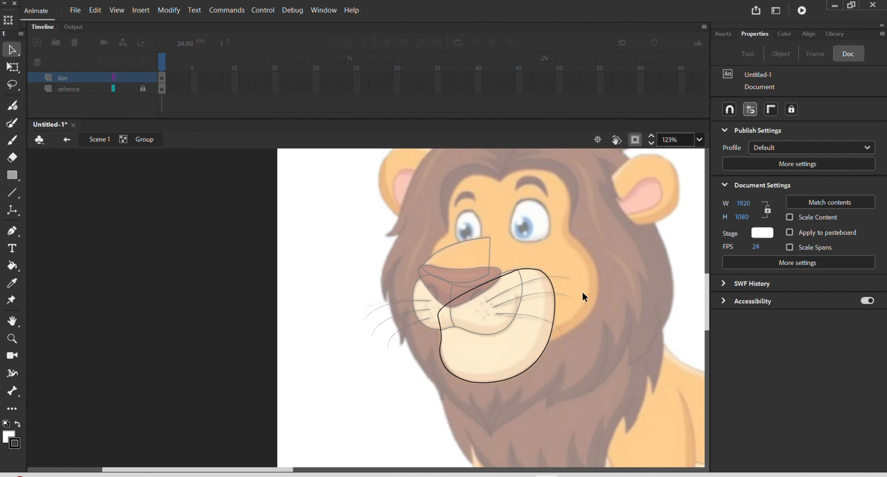
double_click(583, 291)
Select the traced nose, muzzle, whiskers and chin together and move them onto the separate head line drawing beside the reference lion
scroll(537, 315, down, 3)
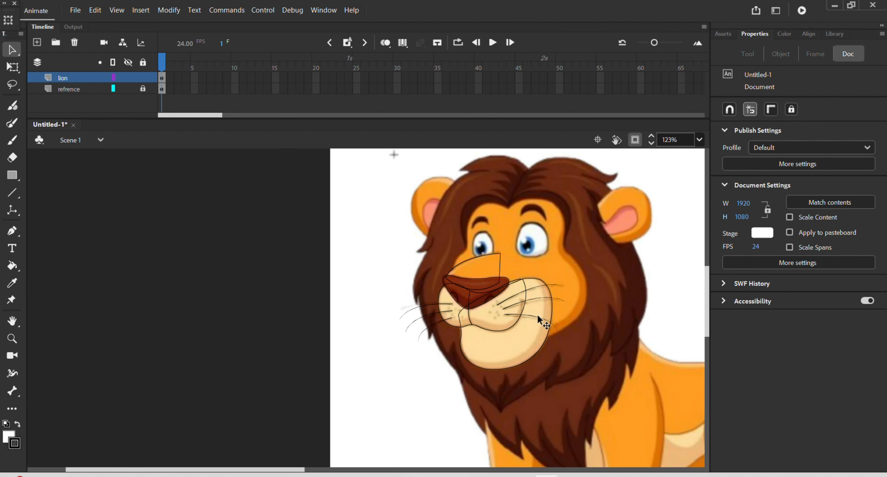
drag(570, 349, 336, 315)
scroll(231, 280, down, 3)
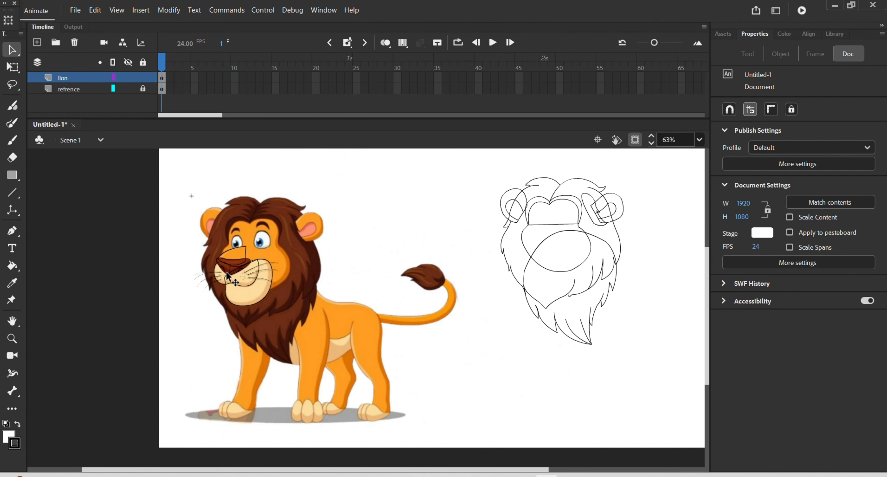
drag(195, 243, 501, 274)
click(384, 250)
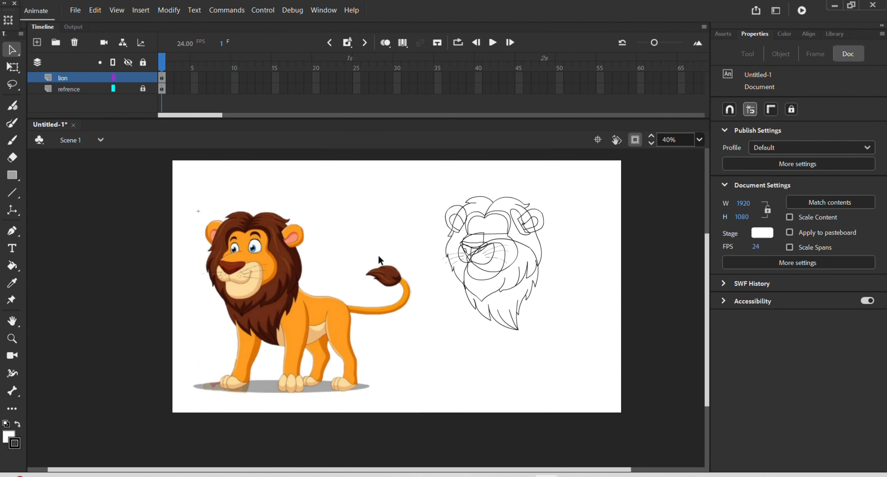
Start a new group on the lion layer for the eyebrow above the reference lion's larger eye, with the Pen tool ready
scroll(476, 234, up, 2)
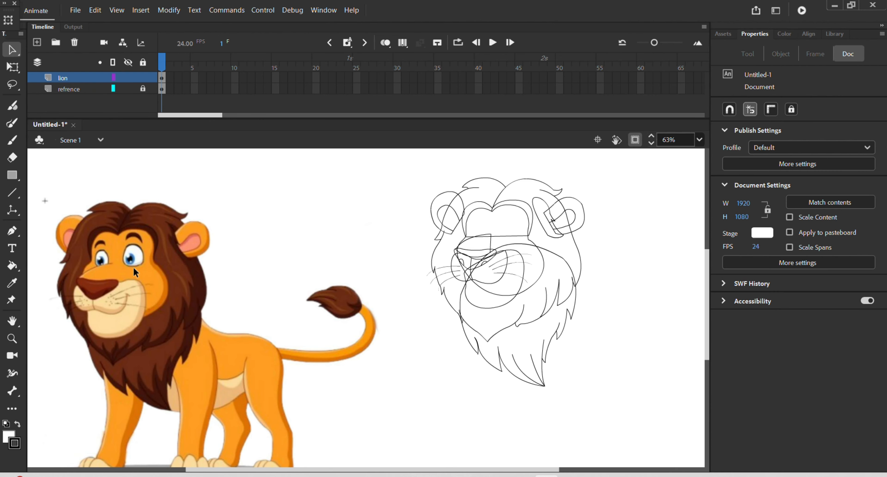
drag(136, 272, 354, 273)
scroll(354, 272, up, 5)
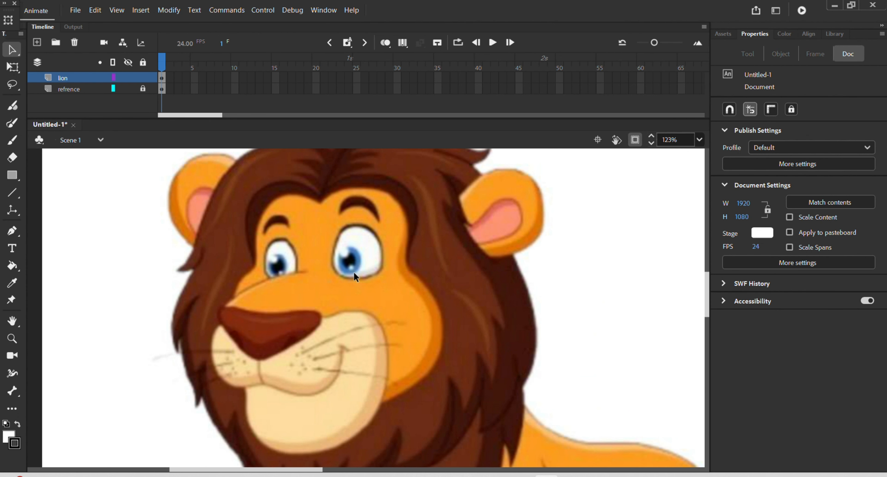
scroll(350, 261, up, 1)
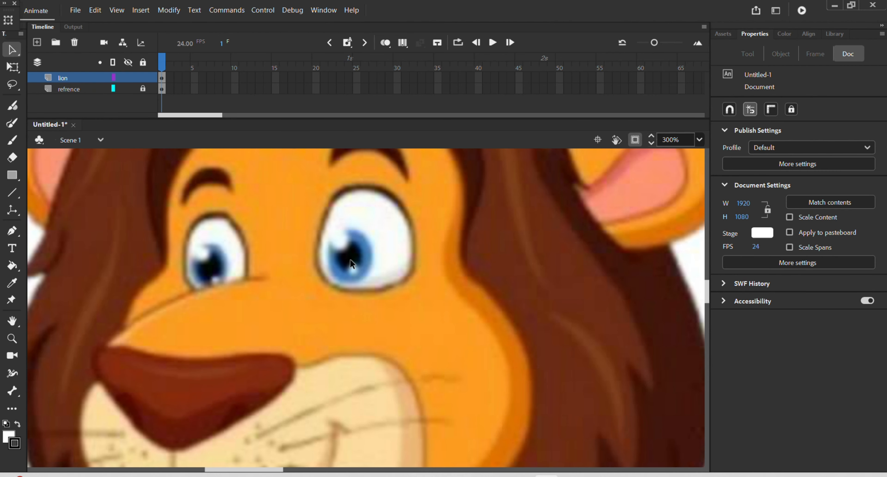
scroll(349, 240, up, 3)
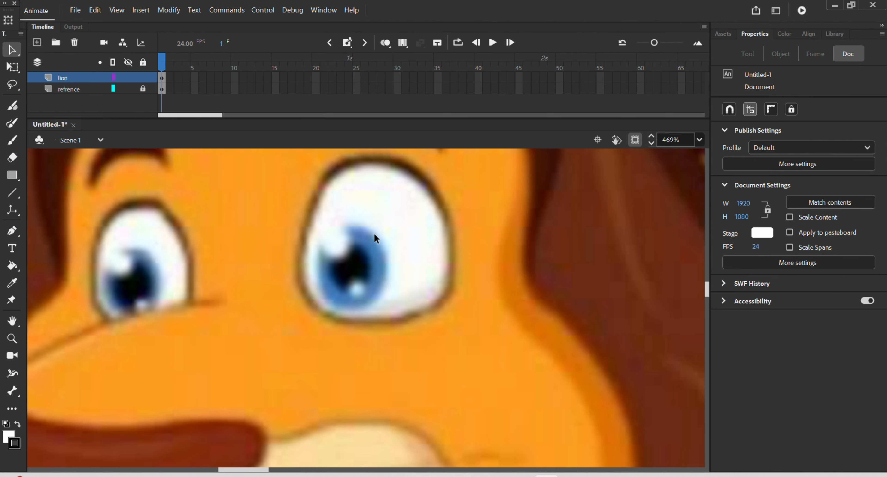
drag(386, 238, 395, 290)
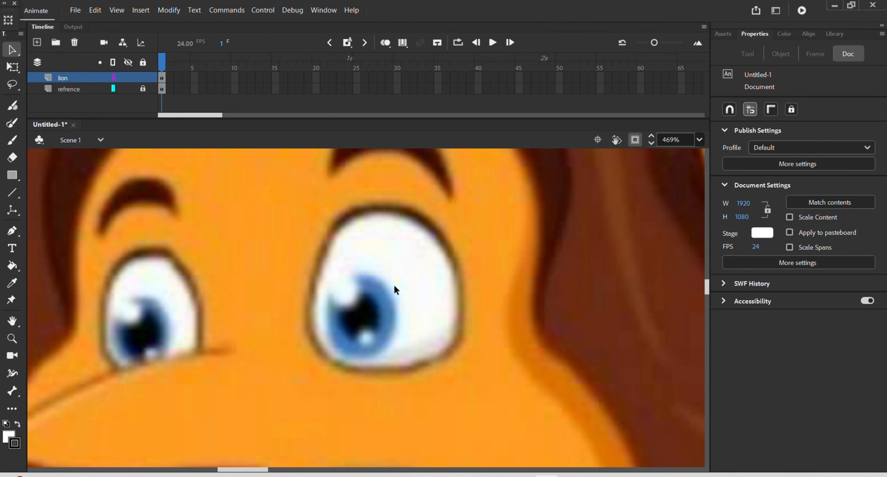
double_click(395, 286)
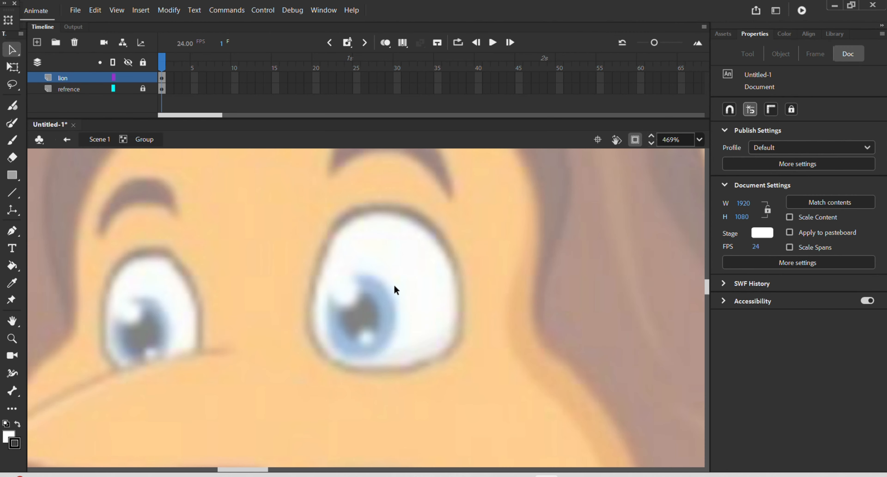
key(p)
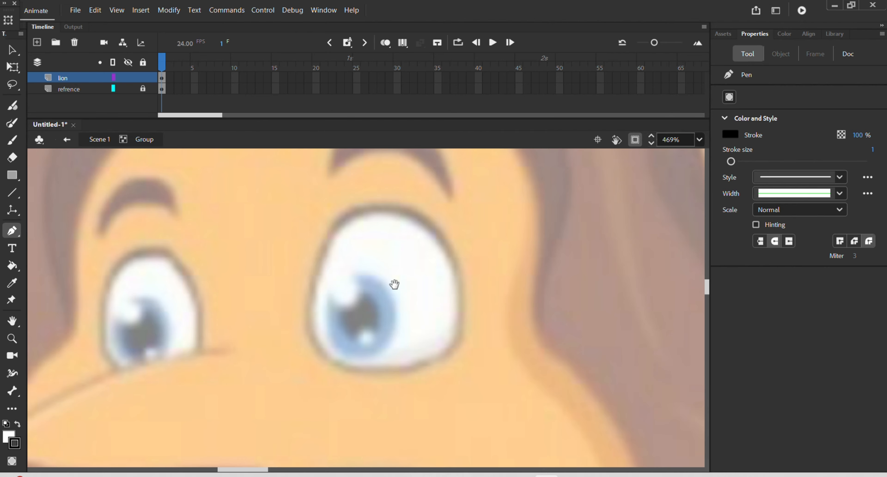
drag(397, 224, 422, 326)
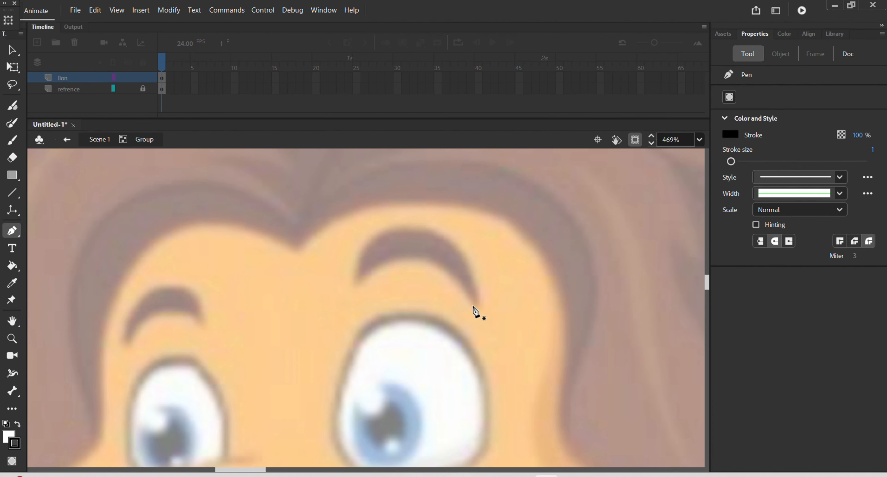
click(475, 312)
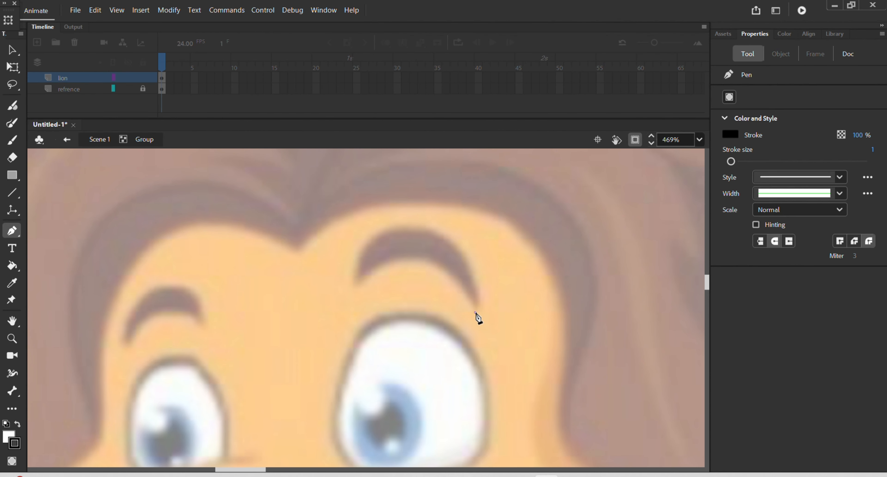
click(363, 281)
ctrl+click(364, 282)
key(Delete)
Trace the eyebrow above the larger eye as a closed crescent, pull its outer tip to match the reference, and exit the group
click(475, 305)
drag(361, 282, 294, 348)
click(361, 282)
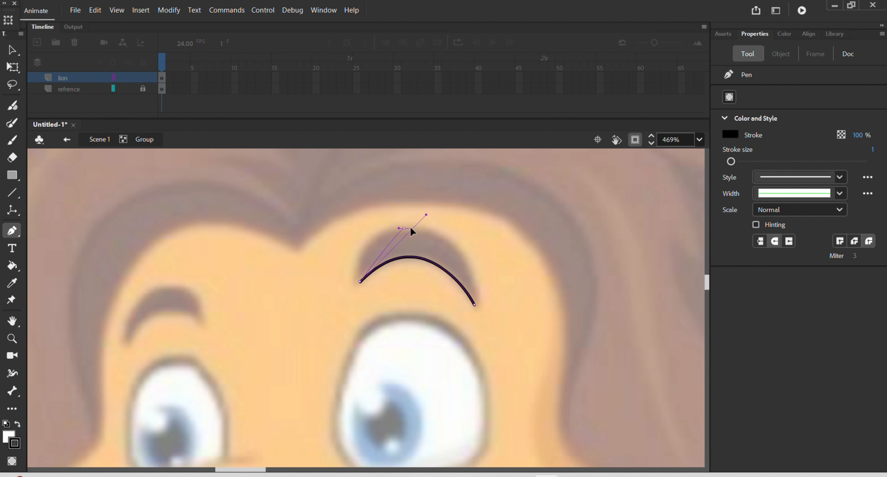
drag(411, 228, 453, 219)
click(405, 229)
drag(474, 305, 475, 392)
key(v)
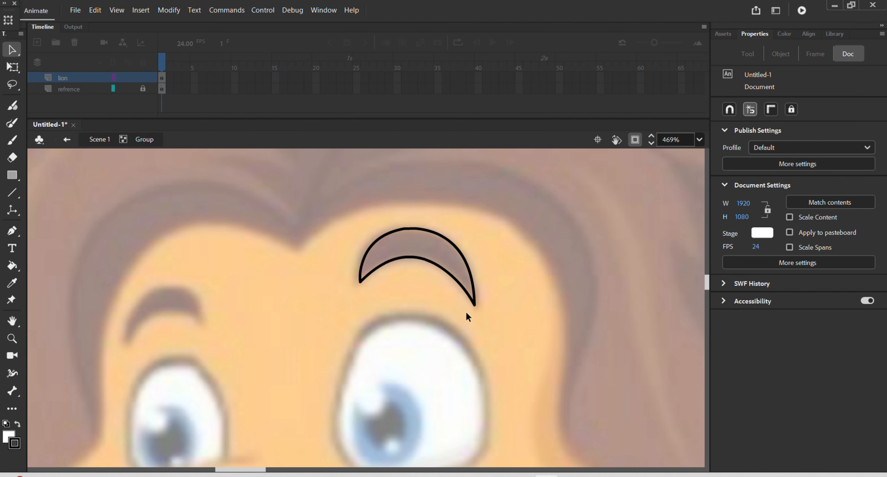
drag(475, 302, 479, 305)
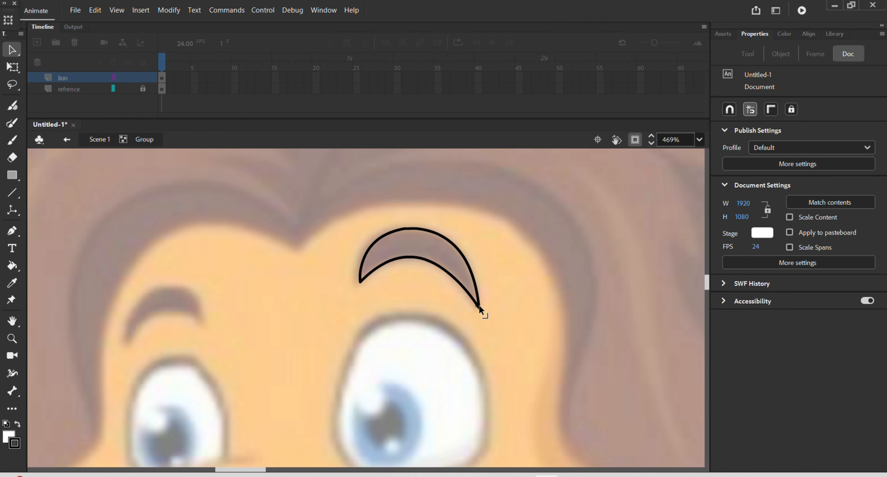
double_click(332, 305)
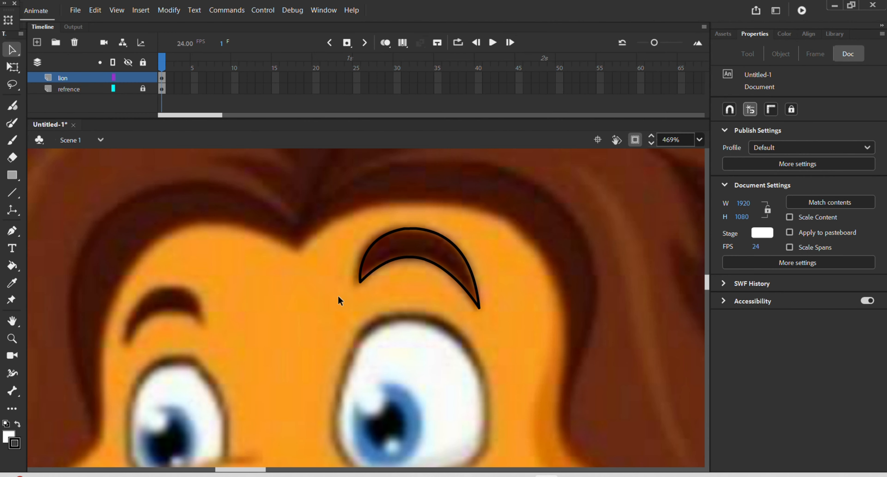
Duplicate the eyebrow group over the reference's smaller eyebrow and flip the copy horizontally
click(370, 253)
drag(370, 252, 124, 311)
right_click(125, 311)
mouse_move(155, 312)
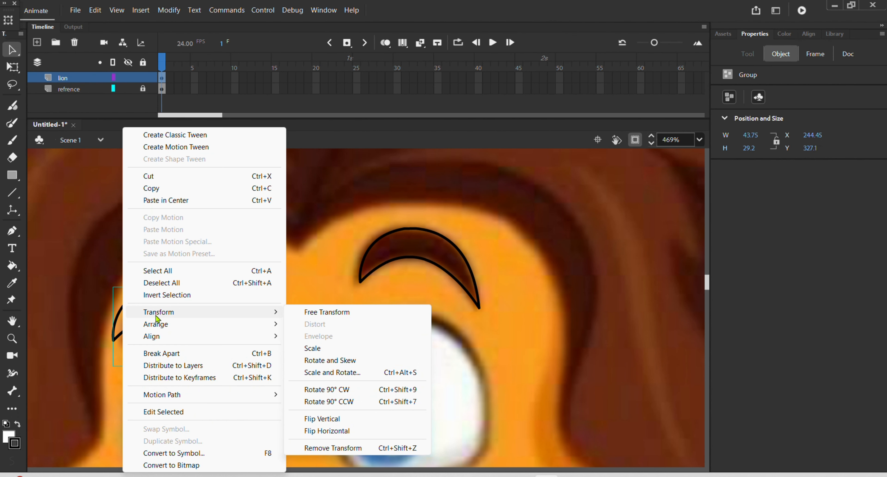
click(337, 430)
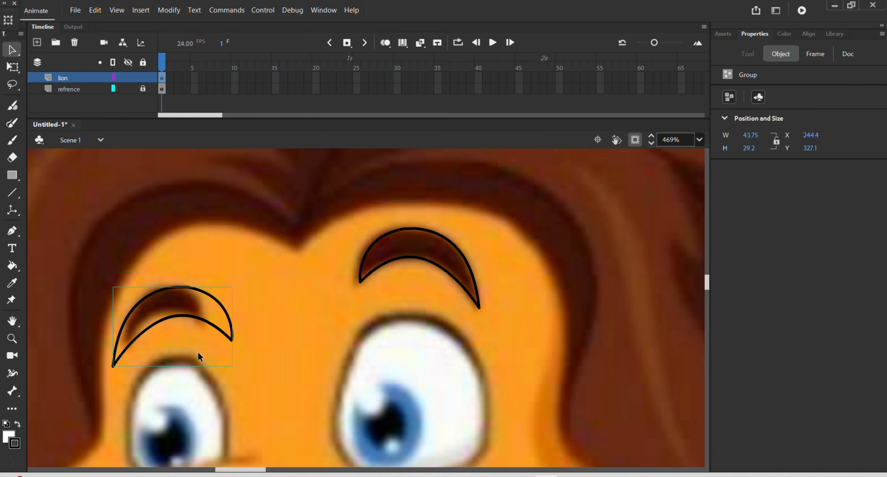
Scale the flipped eyebrow down to fit the smaller reference eyebrow, narrowing both sides and reducing its height to about 22.3
key(q)
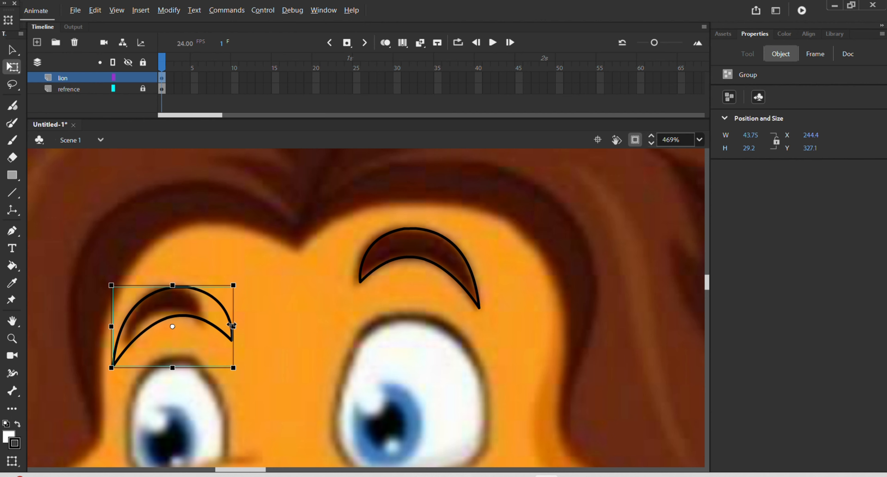
drag(233, 326, 211, 326)
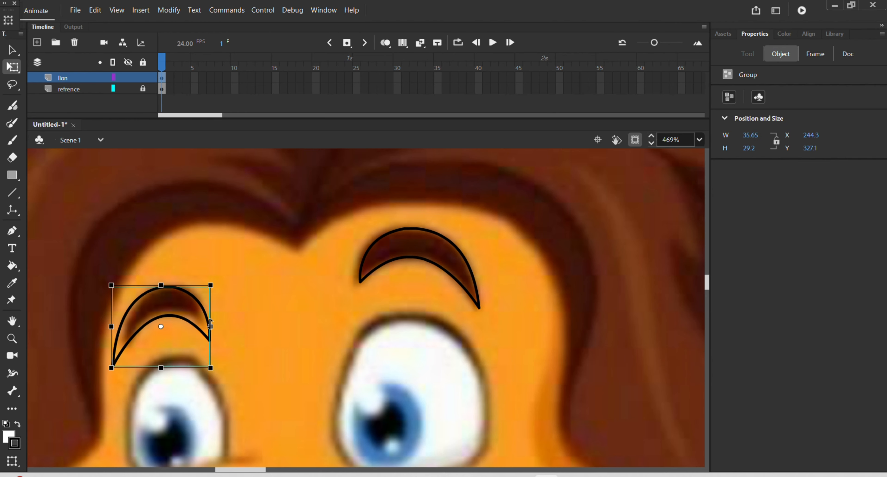
drag(161, 368, 161, 358)
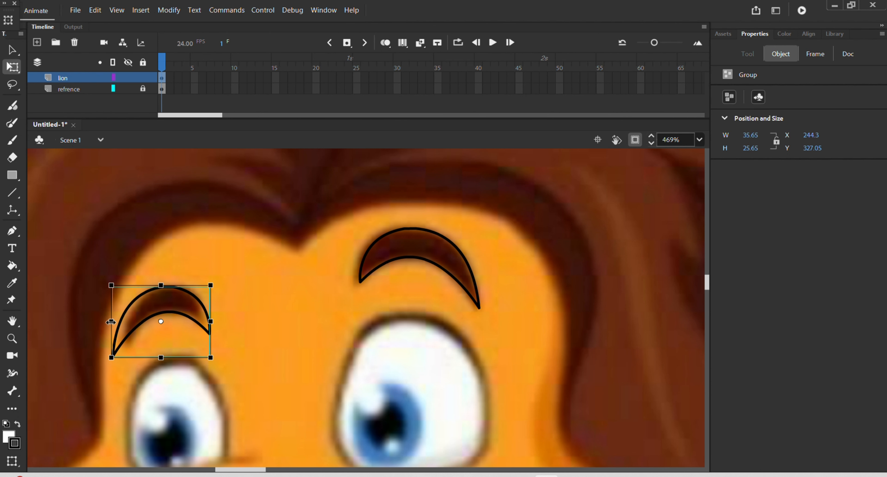
drag(111, 321, 118, 322)
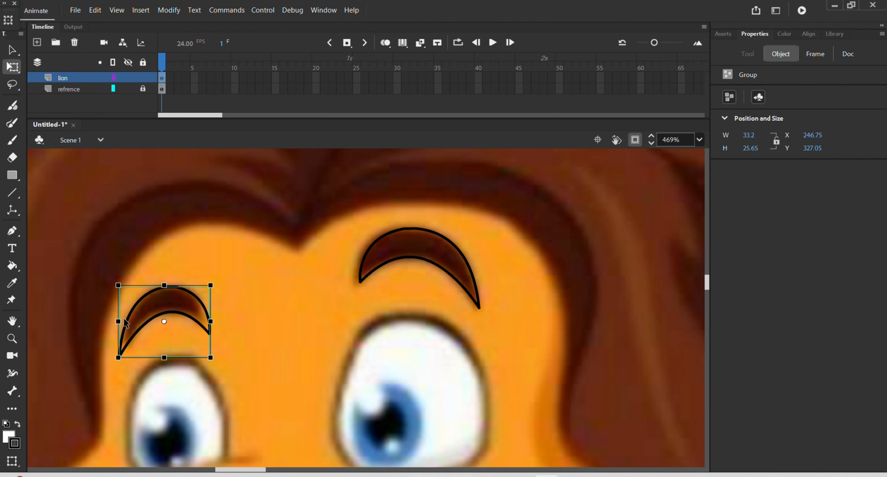
drag(163, 356, 164, 348)
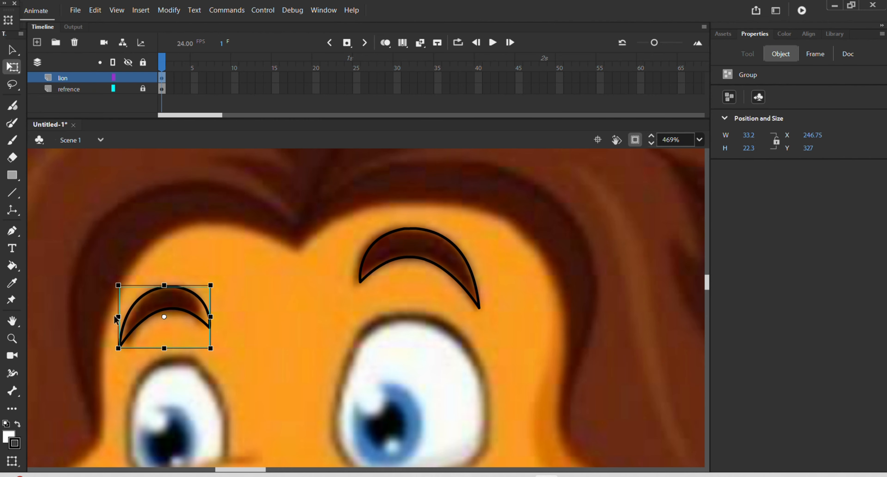
drag(118, 316, 124, 317)
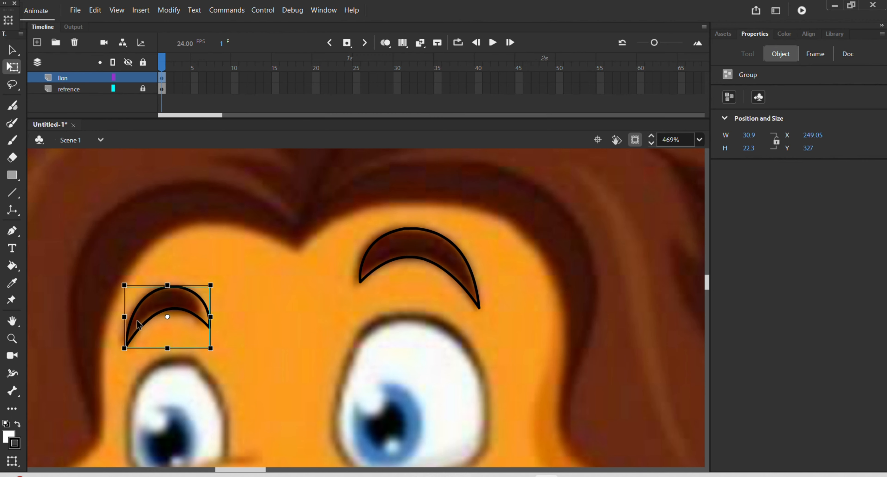
drag(211, 316, 205, 316)
click(239, 324)
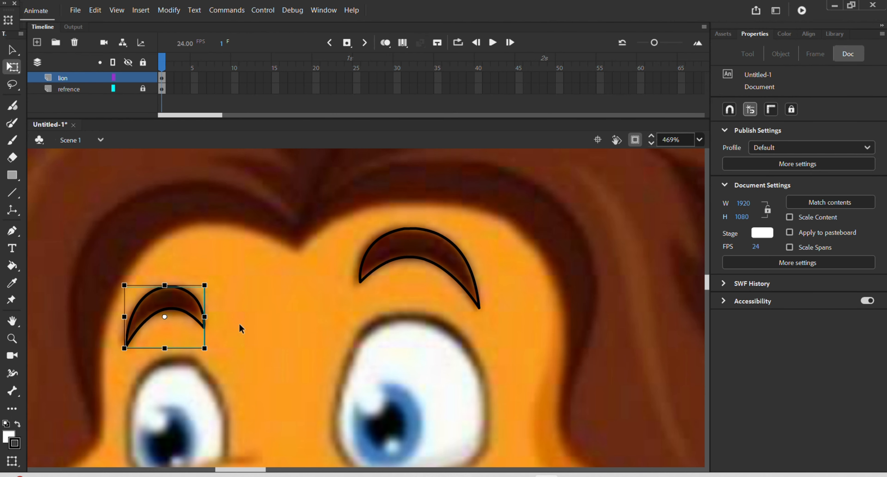
In a new group on the lion layer, draw an oval about 51 by 58 over the larger eye and delete its fill
scroll(391, 355, down, 3)
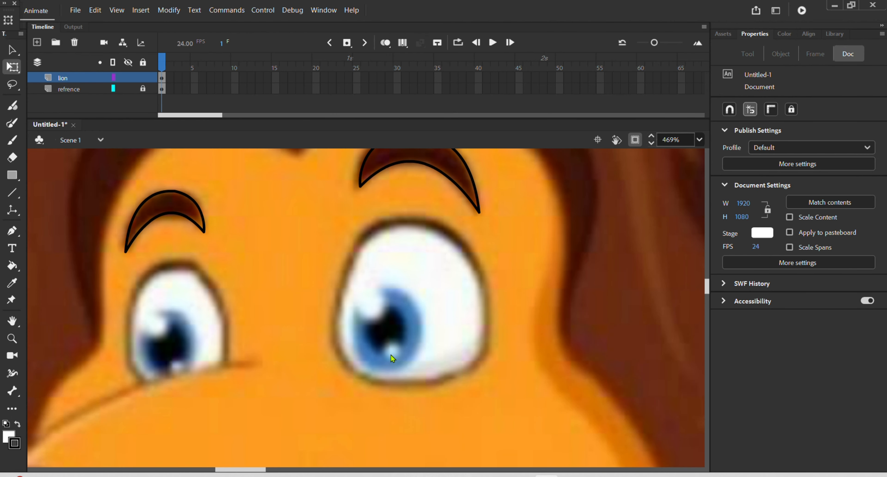
double_click(408, 320)
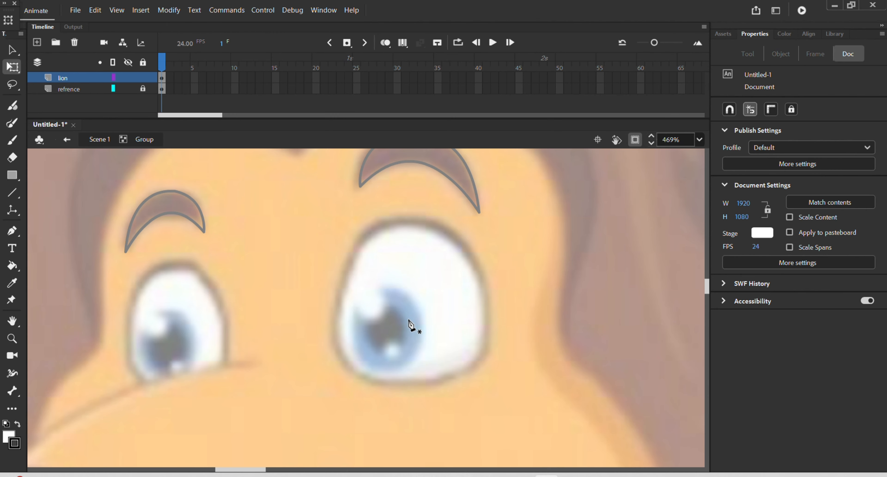
key(p)
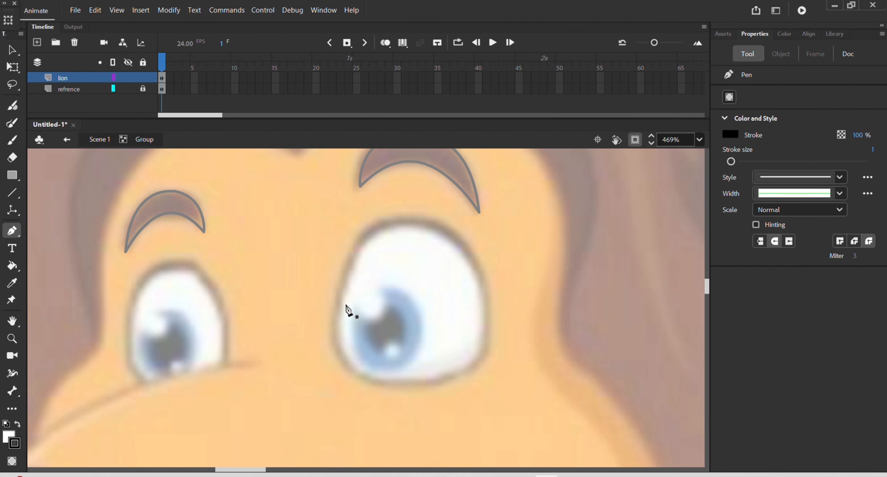
key(o)
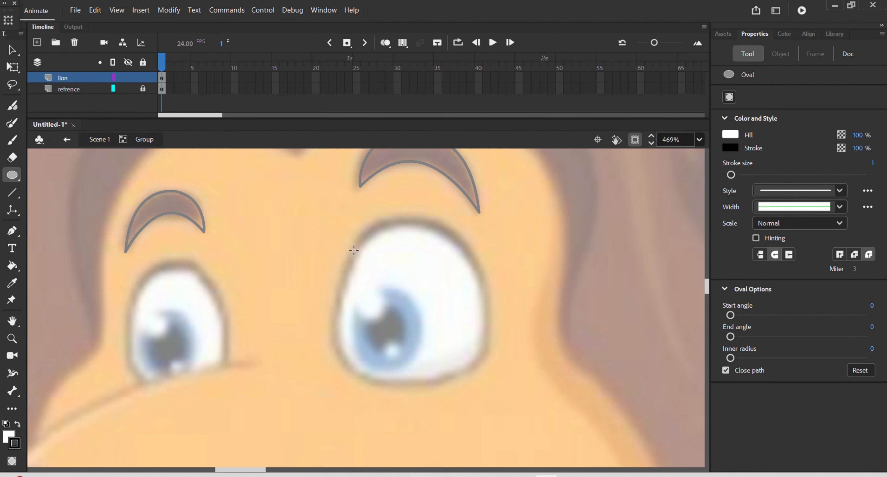
drag(348, 231, 488, 389)
key(v)
click(468, 355)
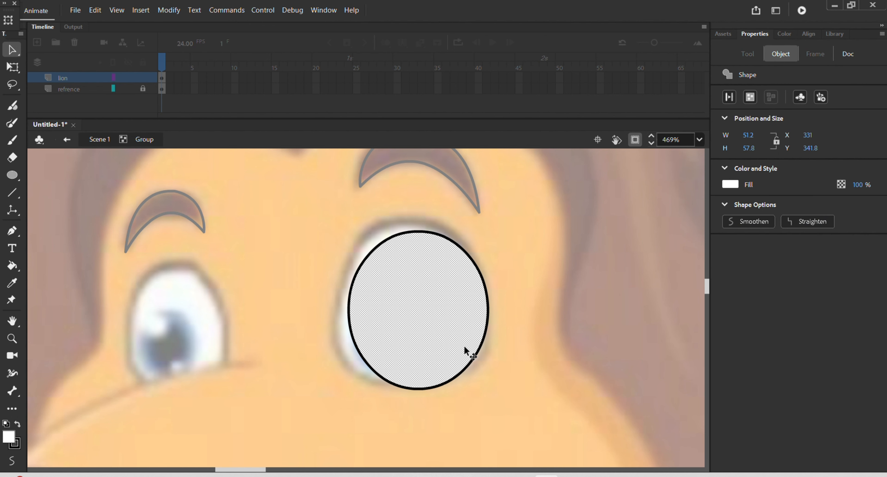
key(Delete)
Align the oval outline with the larger eye, bend its sides and lower edge to match the reference, and exit the group
click(474, 358)
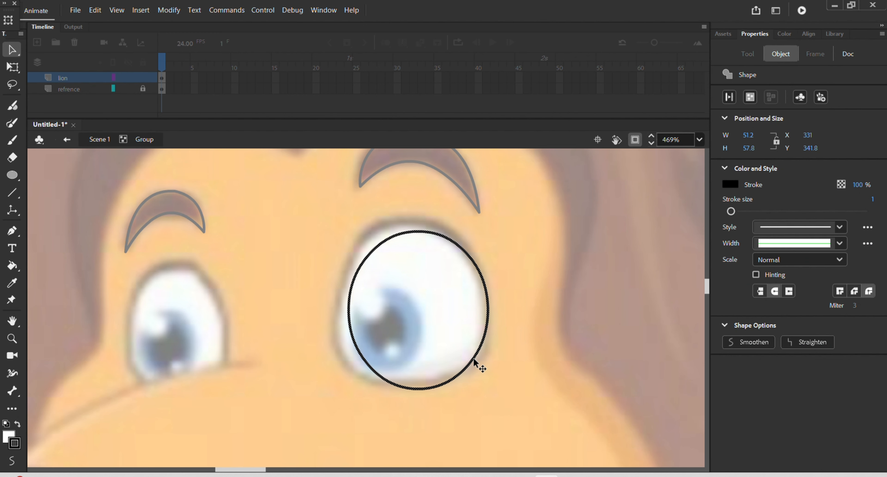
drag(474, 359, 467, 350)
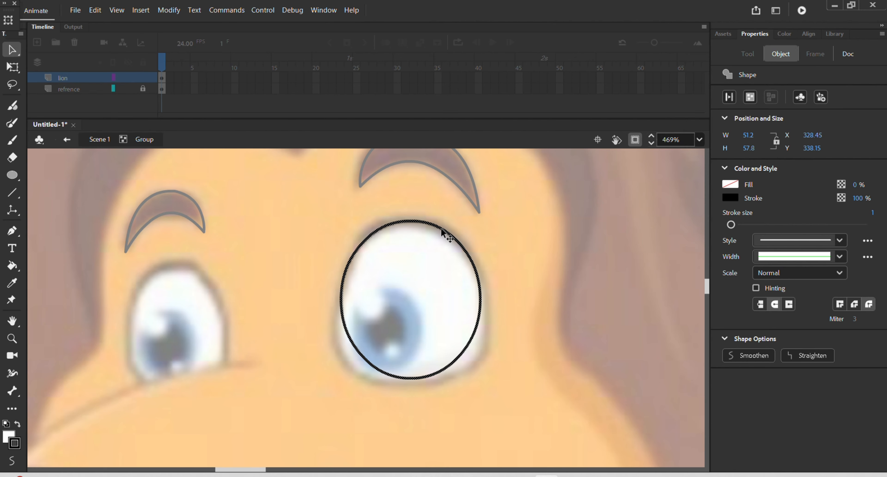
click(488, 320)
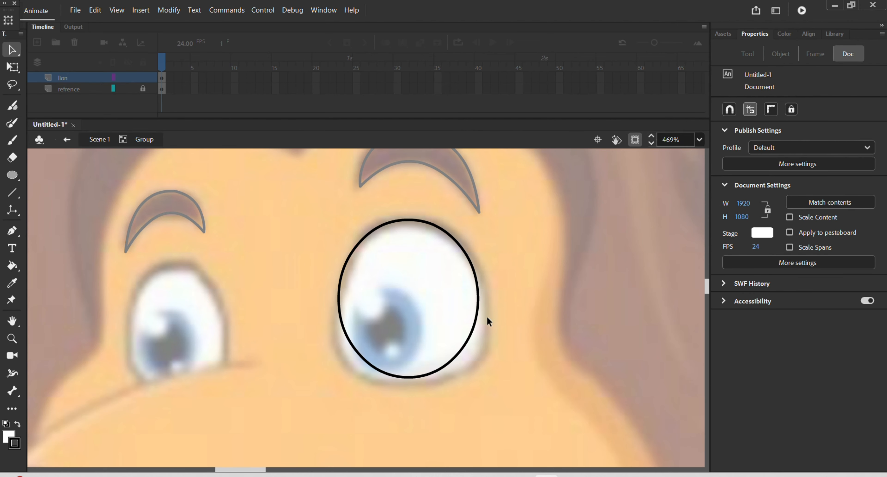
drag(474, 320, 486, 338)
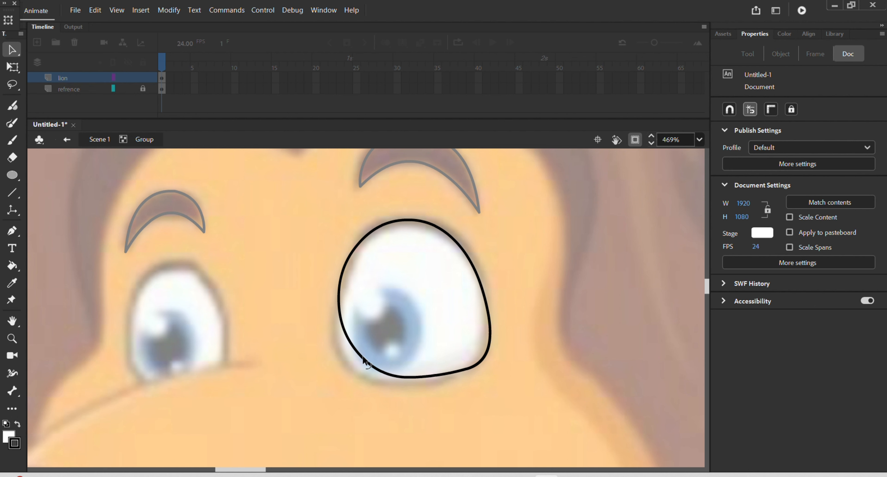
drag(366, 362, 360, 373)
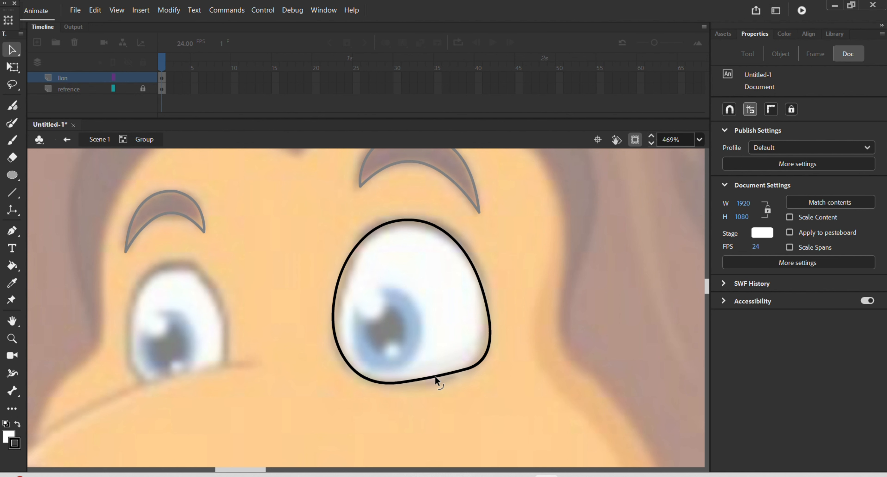
drag(435, 376, 432, 379)
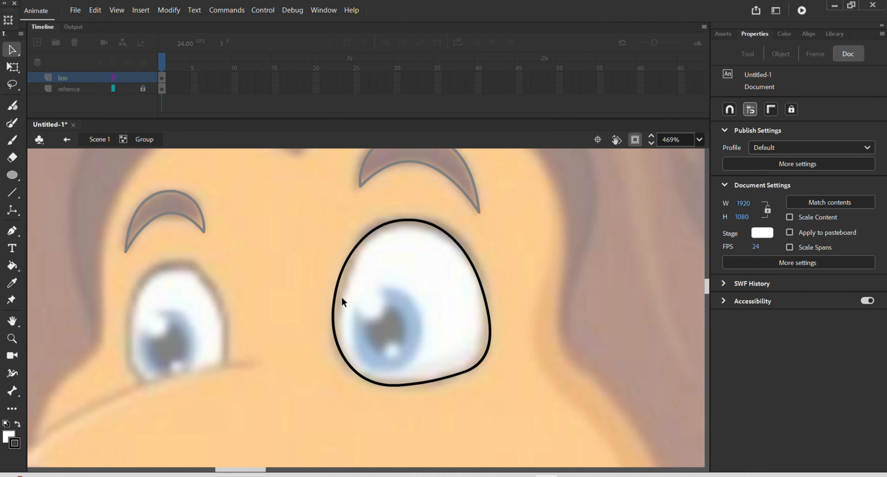
drag(337, 298, 340, 299)
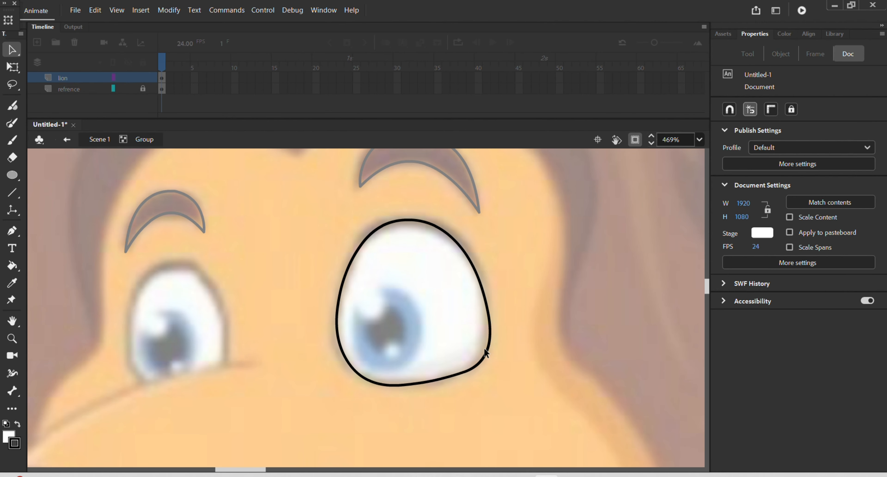
drag(487, 350, 484, 349)
double_click(519, 326)
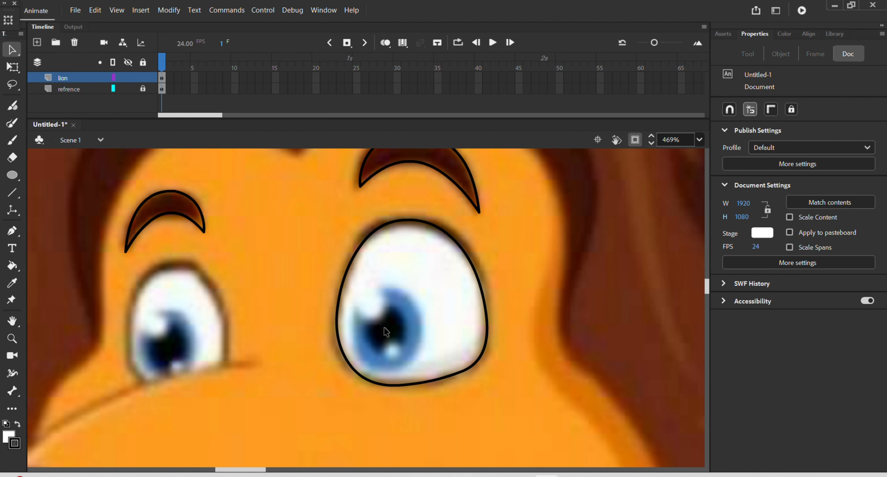
In a new group, draw an unfilled oval about 23.7 by 26.9, align it with the larger eye's iris, and exit the group
double_click(393, 323)
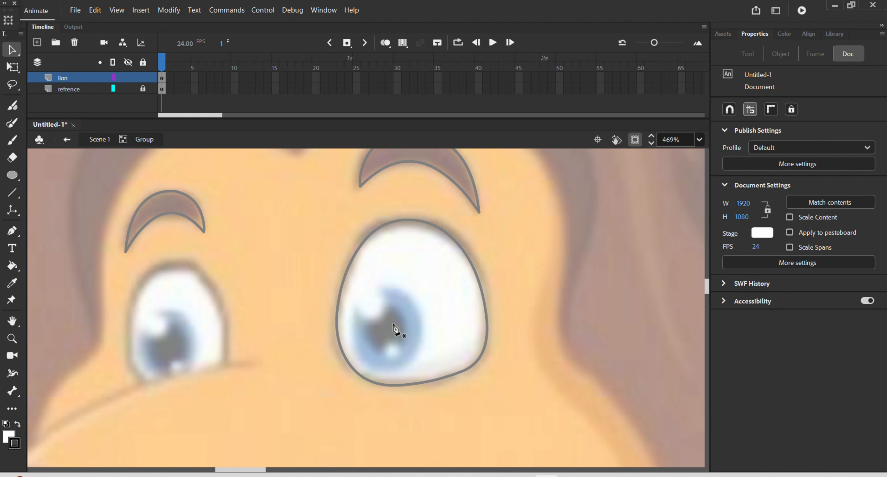
key(p)
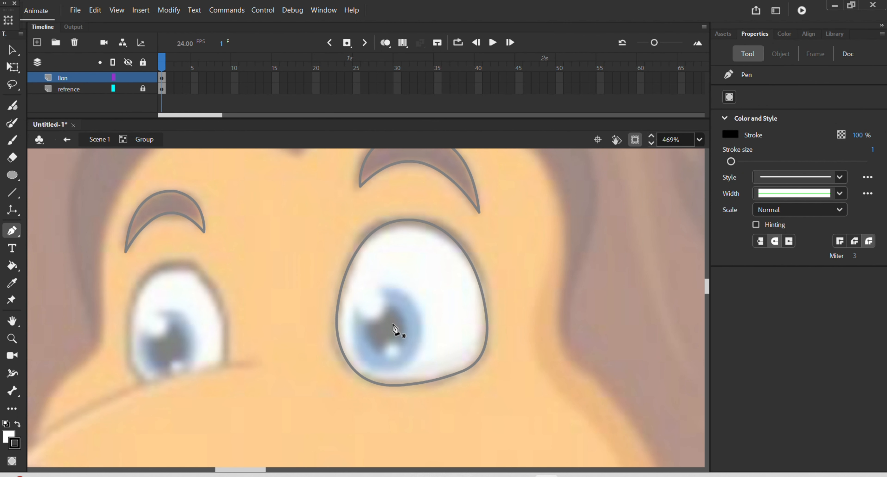
key(o)
drag(357, 295, 421, 365)
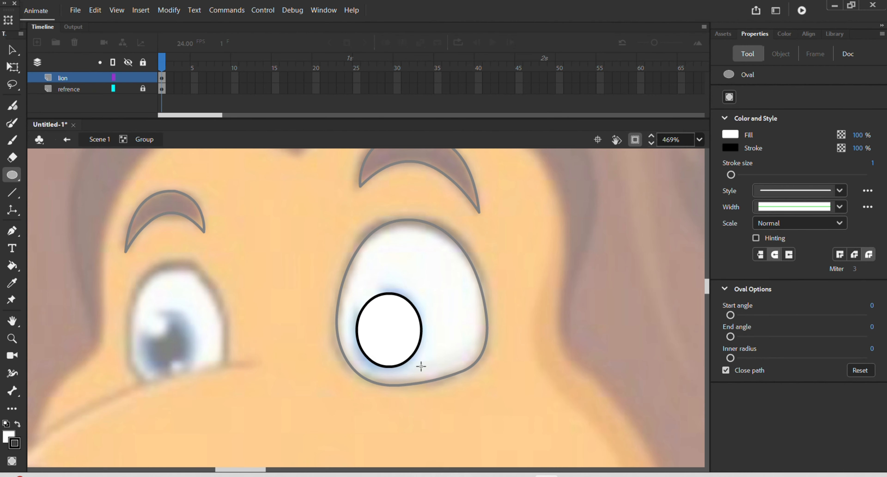
key(v)
click(403, 346)
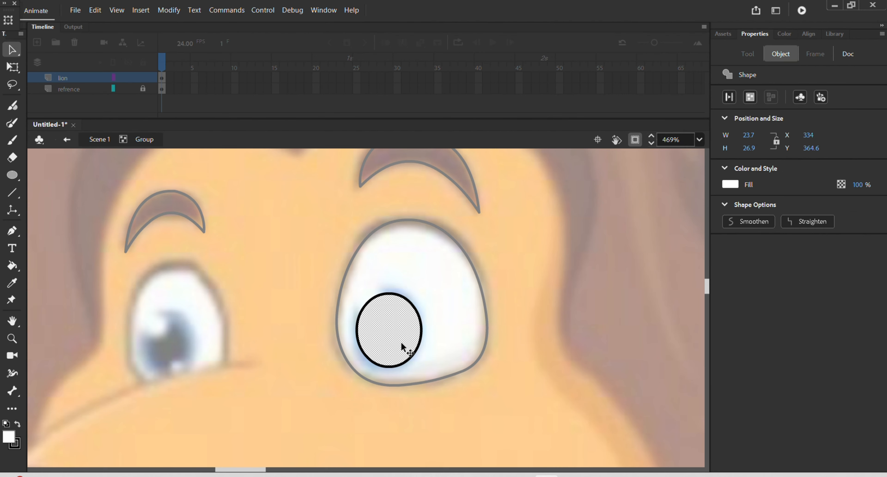
key(Delete)
click(414, 353)
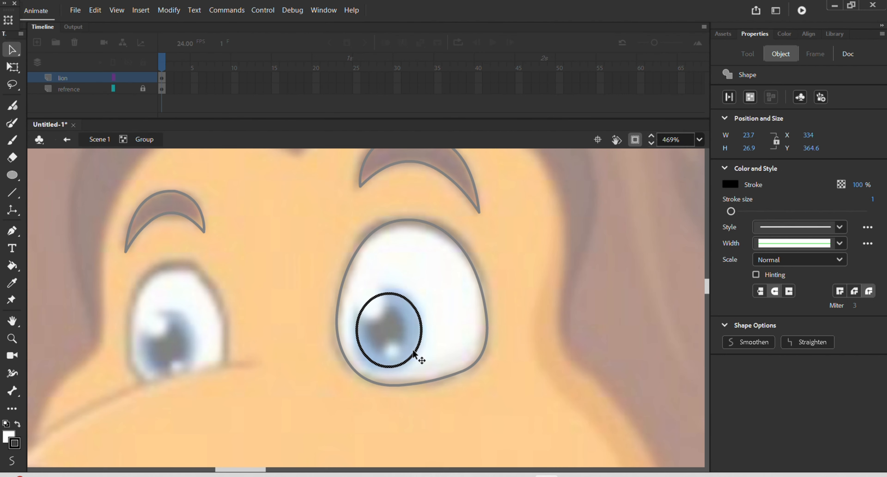
drag(415, 352, 413, 351)
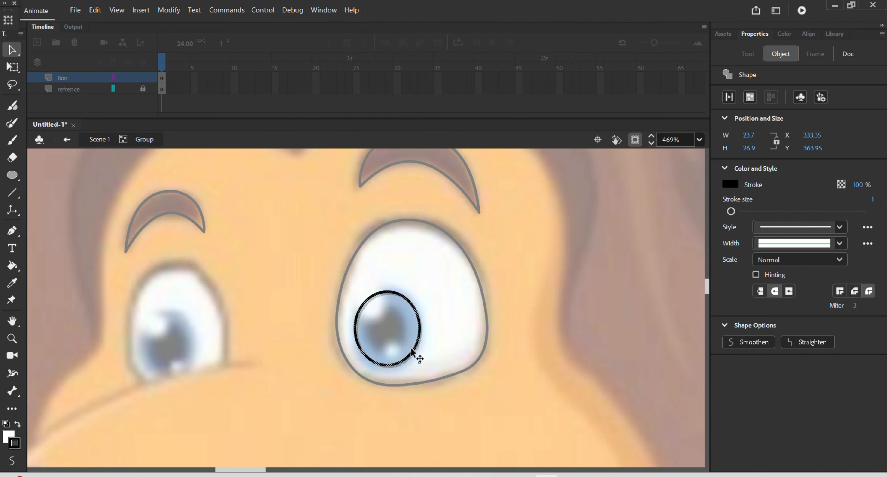
double_click(527, 302)
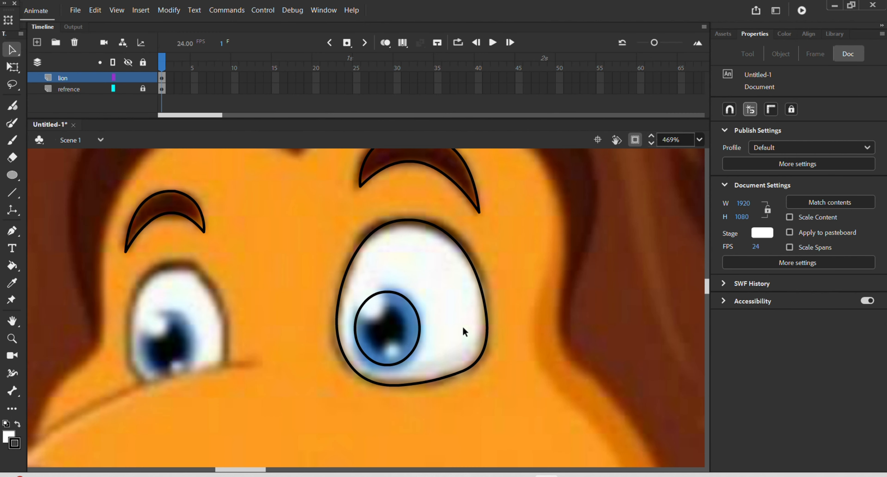
Duplicate the iris outline group and scale the copy down to about 15.4 by 17.45
click(418, 342)
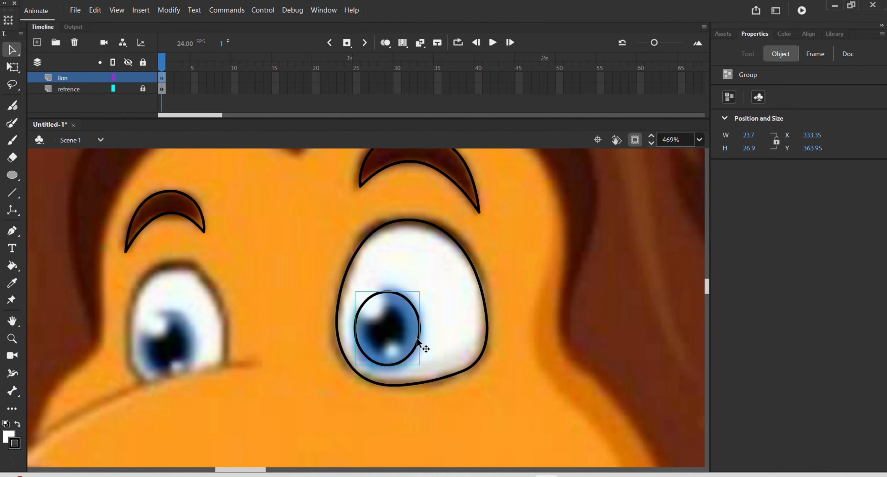
key(ctrl+v)
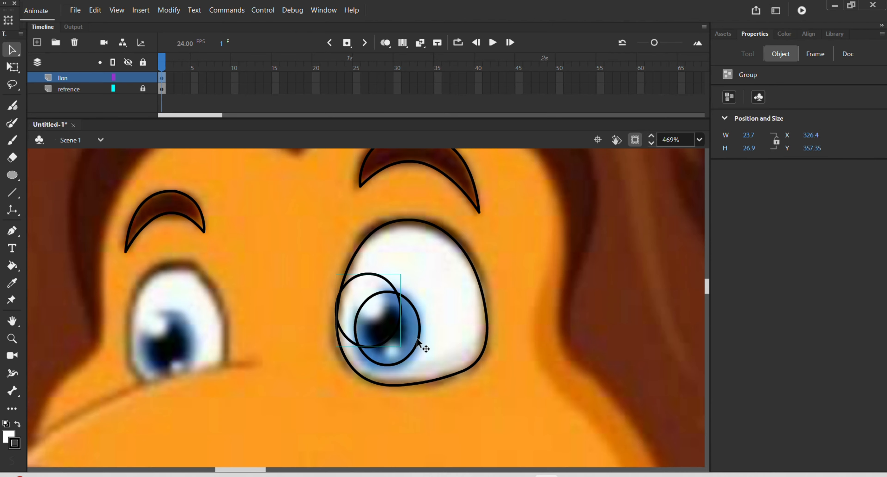
key(q)
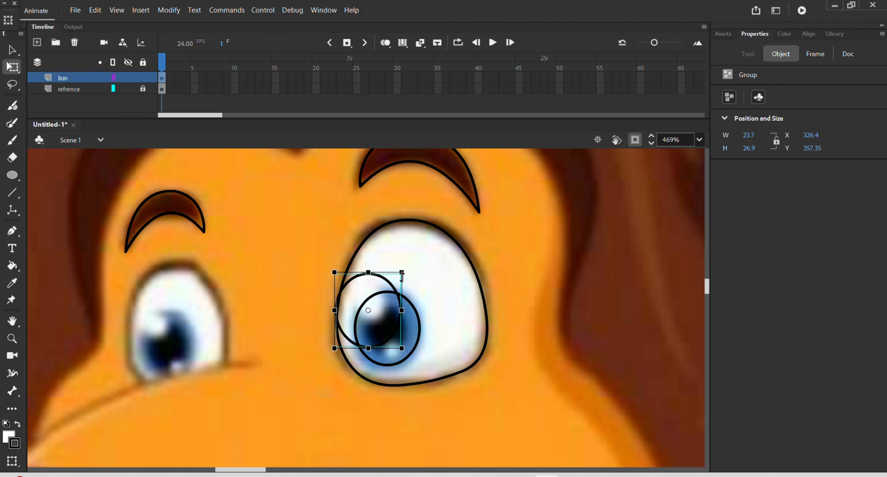
drag(401, 272, 391, 286)
Place the smaller oval over the larger eye's pupil and narrow it to about 13.75 wide
scroll(386, 318, up, 1)
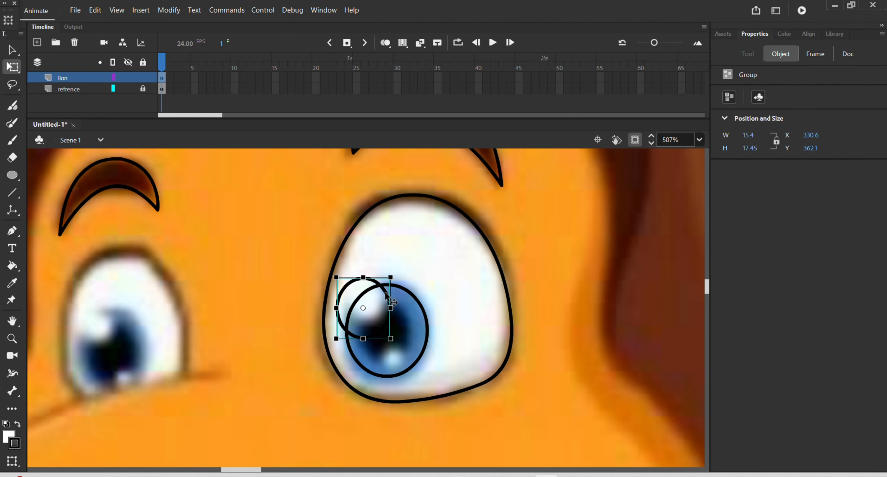
drag(386, 295, 407, 316)
key(alt)
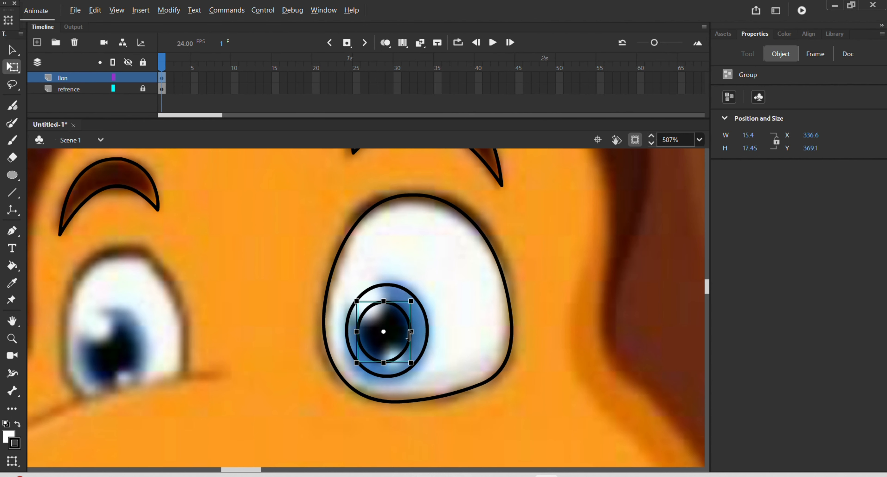
drag(411, 331, 359, 332)
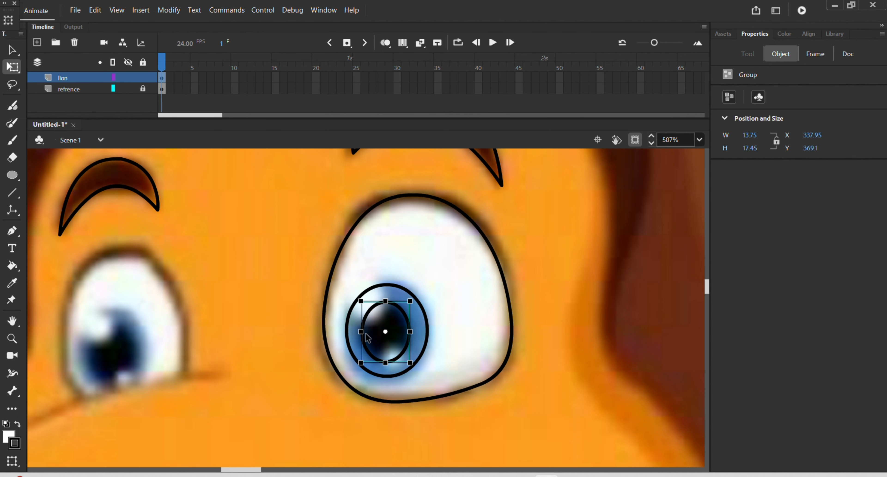
In a new group, draw a circle about 7.8 across beside the iris and delete its fill
scroll(366, 312, up, 2)
click(459, 253)
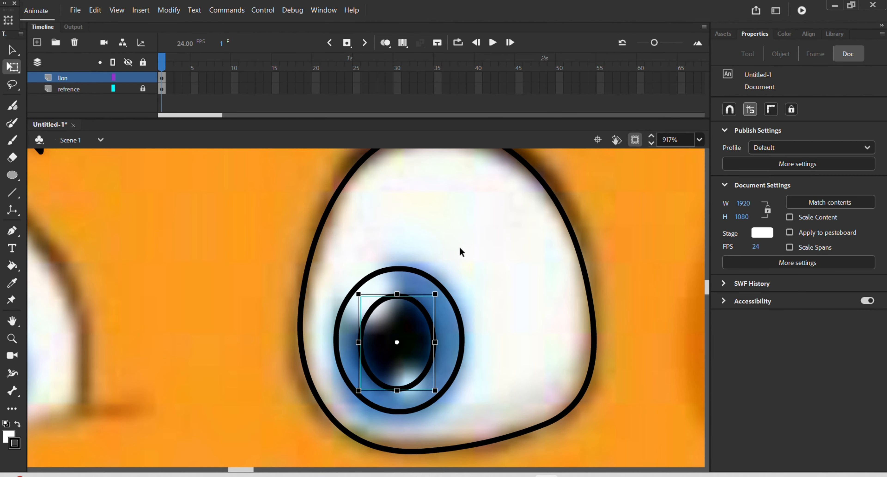
double_click(459, 251)
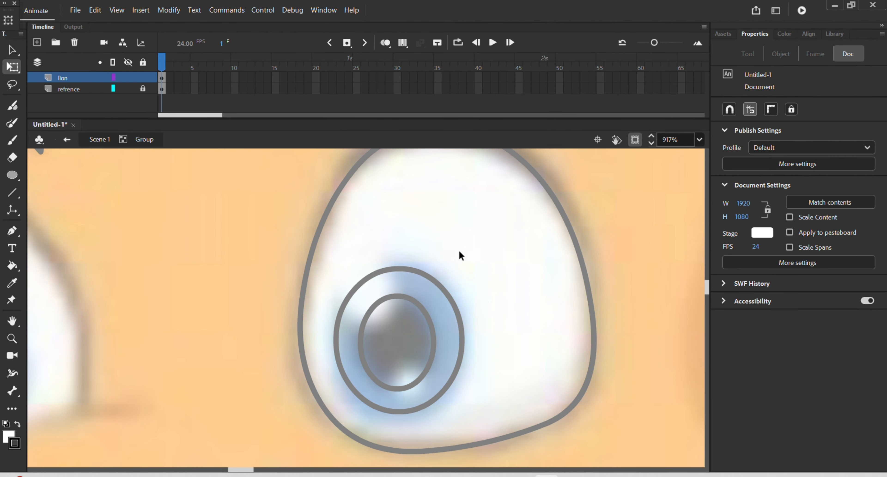
key(o)
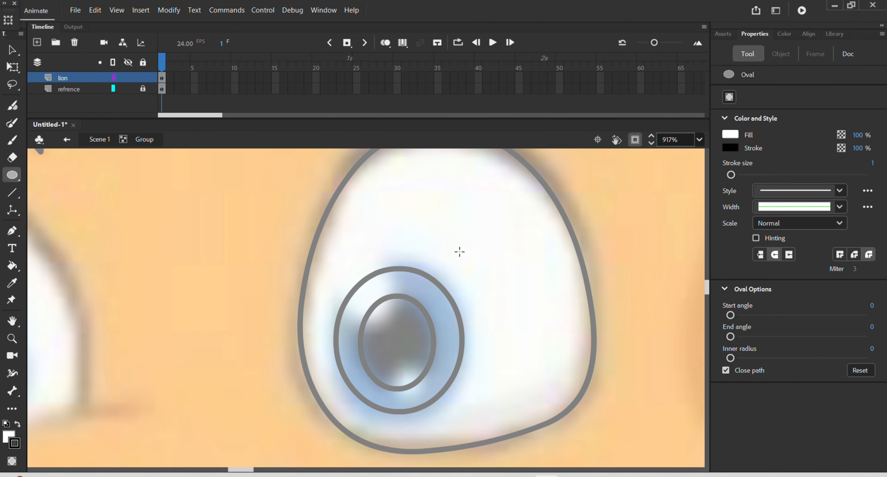
drag(459, 252, 503, 295)
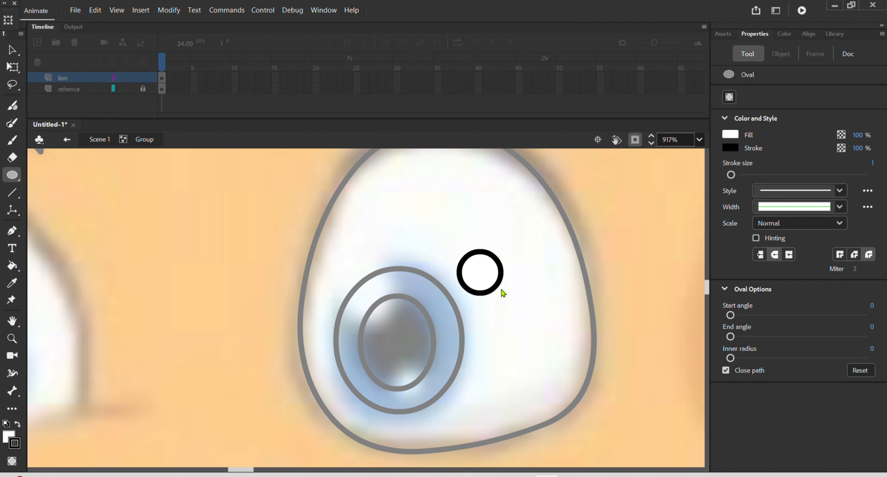
key(v)
click(485, 278)
key(Delete)
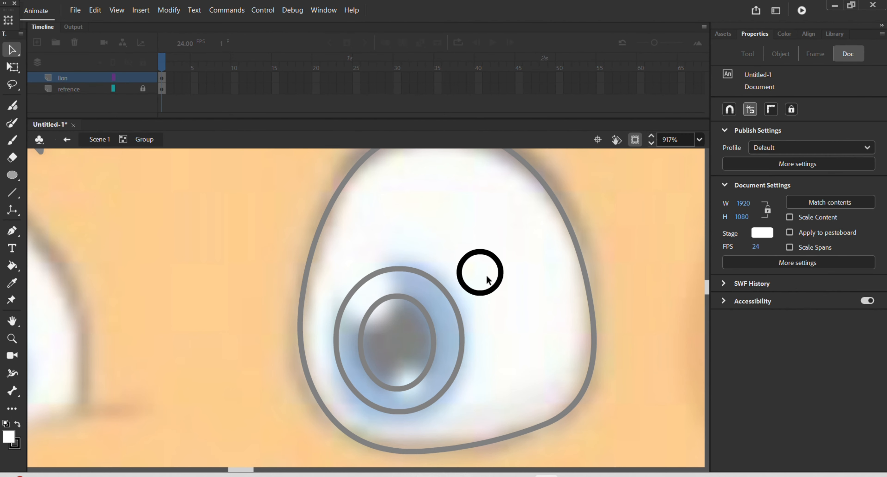
Move the small circle outline onto the upper highlight of the iris and exit the group
click(493, 291)
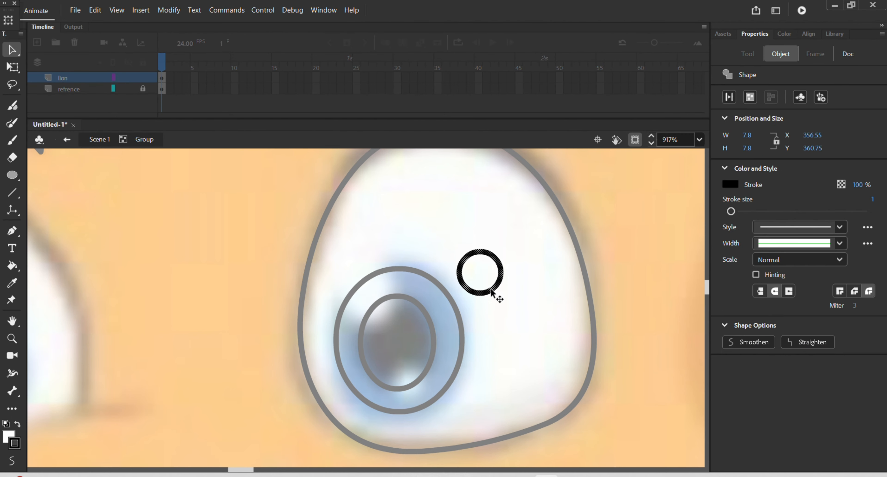
drag(492, 291, 388, 329)
double_click(452, 256)
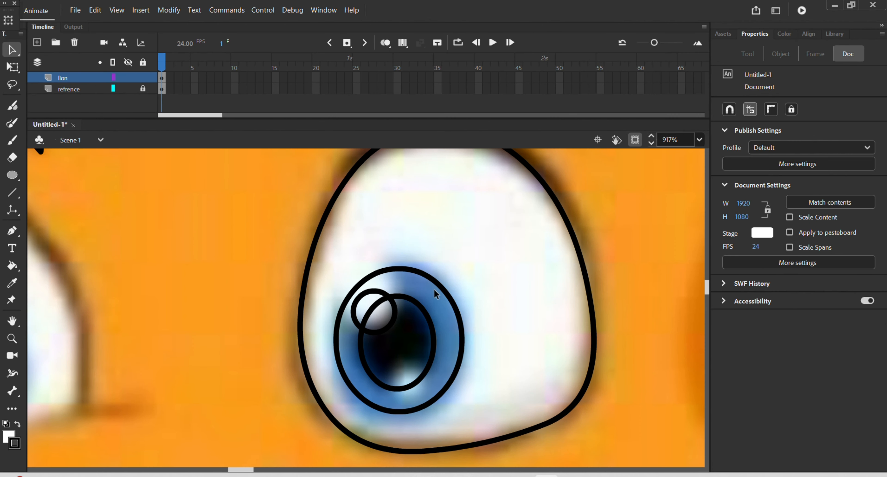
Duplicate the highlight circle group onto the lower highlight of the larger eye's pupil
click(390, 328)
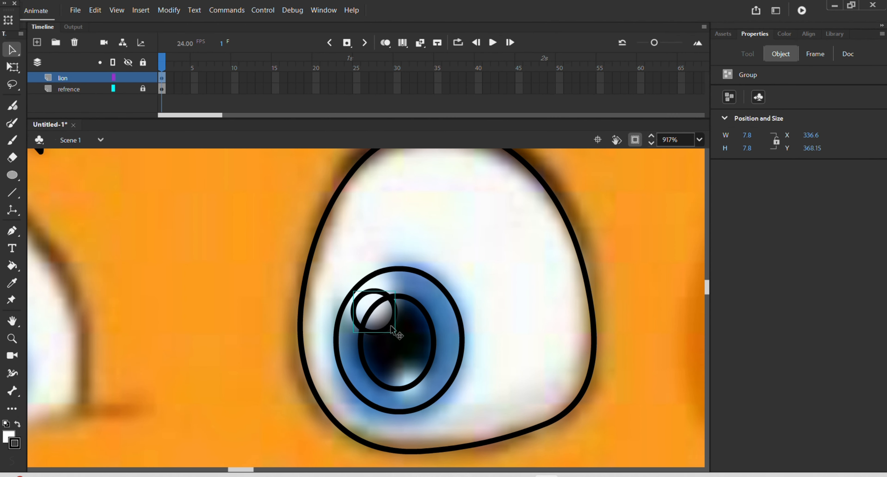
drag(389, 324, 422, 392)
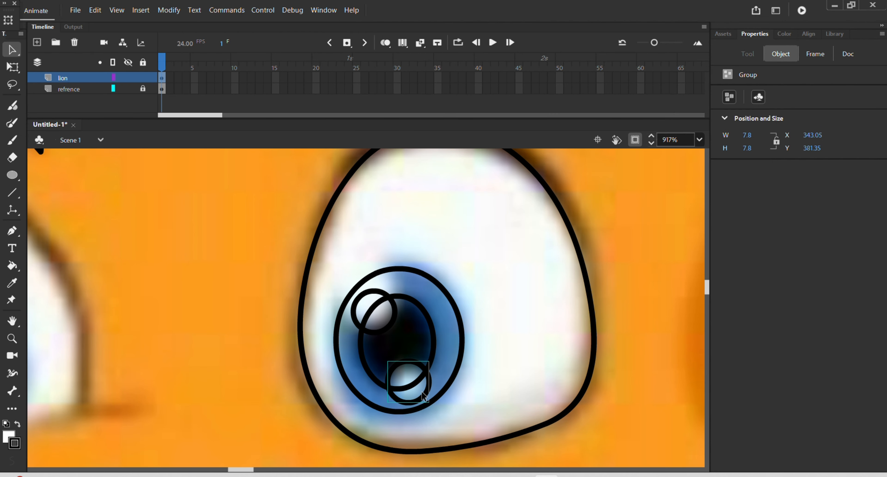
Scale the lower highlight circle of the larger eye down to about 6.65 across and deselect it
key(q)
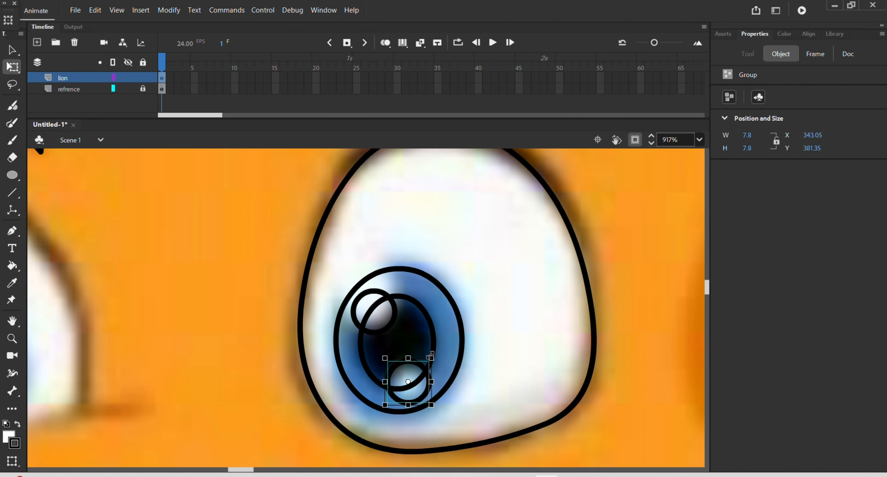
drag(431, 358, 428, 362)
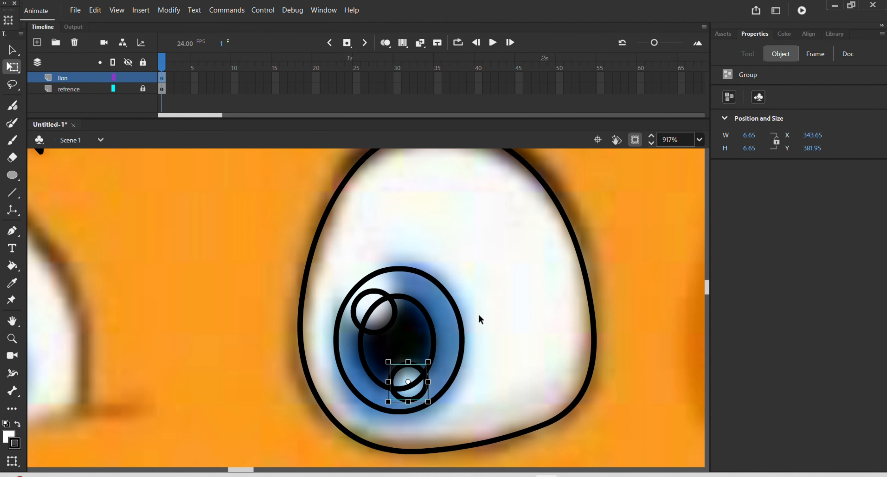
scroll(486, 315, down, 3)
click(357, 258)
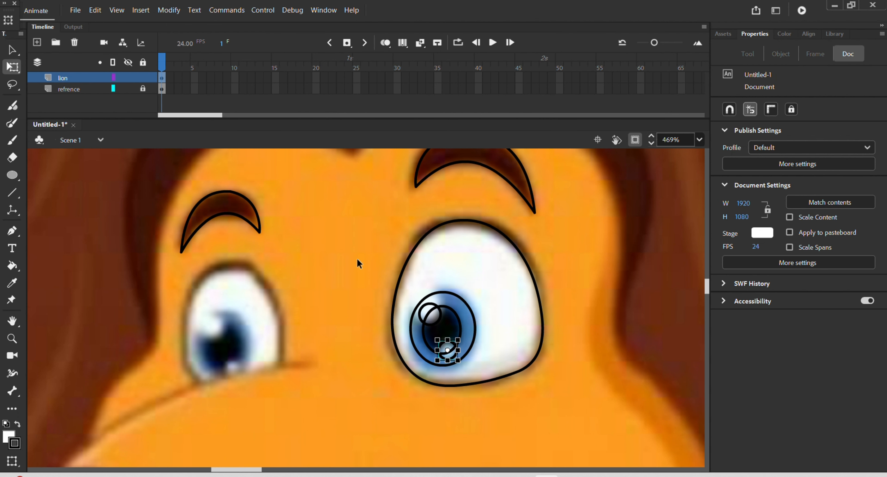
Duplicate all the larger eye's groups and place the copy over the smaller eye, aligning it with the iris
drag(367, 216, 555, 403)
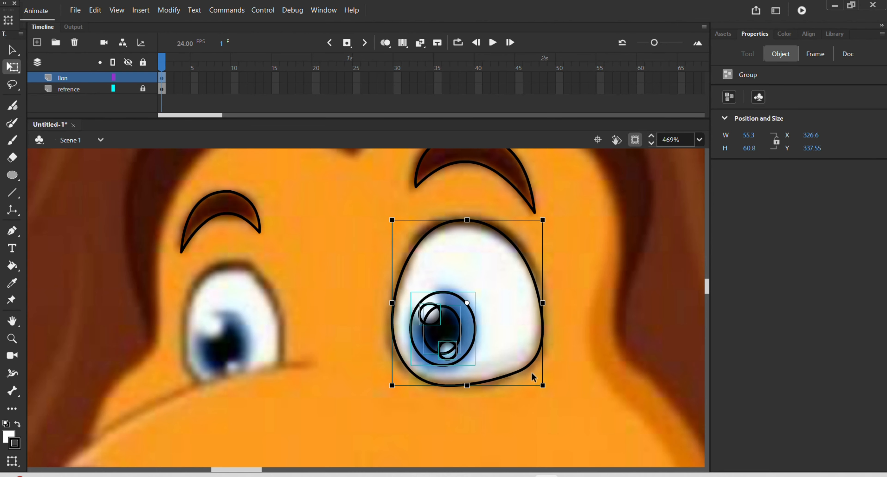
drag(532, 372, 432, 379)
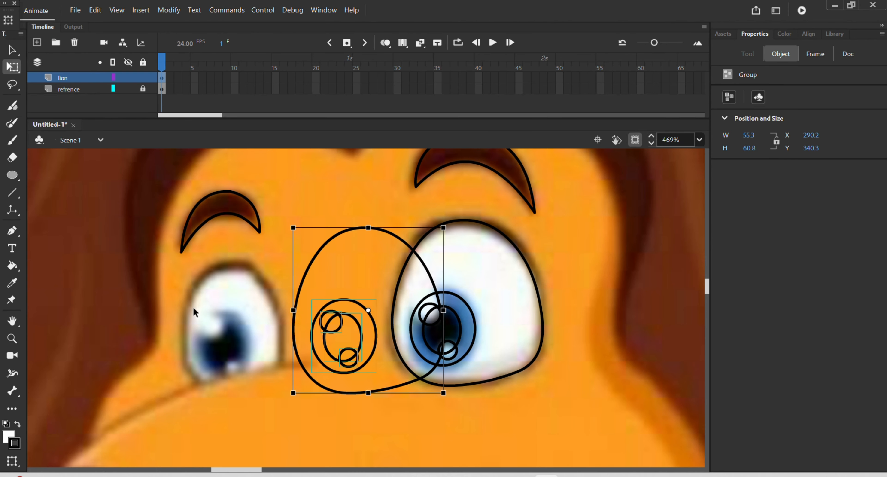
drag(313, 266, 194, 280)
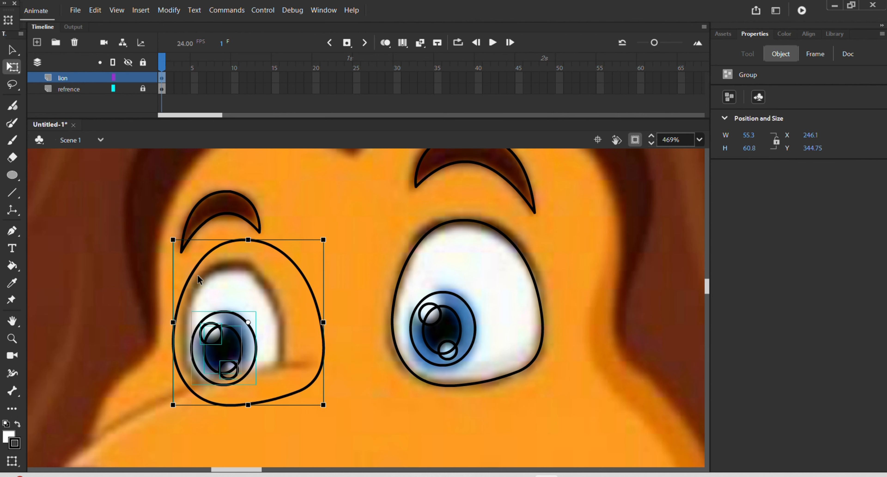
click(335, 311)
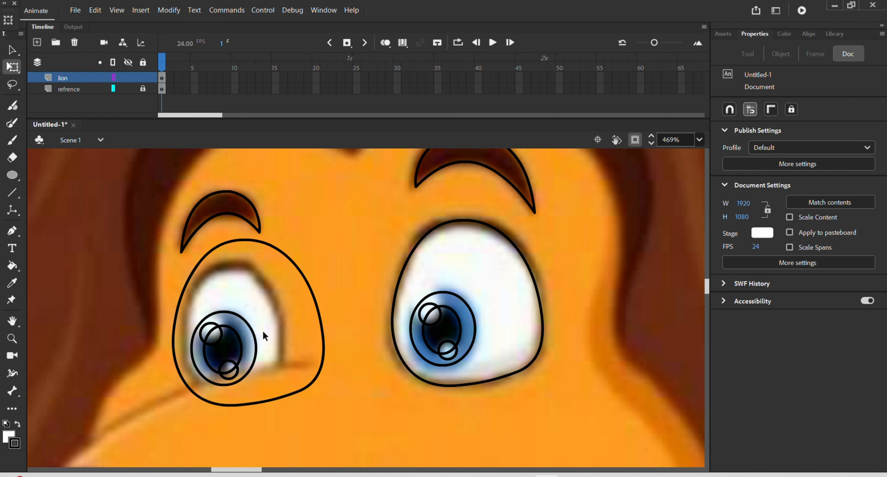
Move the smaller eye's two highlight circles onto the reference highlights and shrink the lower one to about 5.15 across
scroll(238, 348, up, 2)
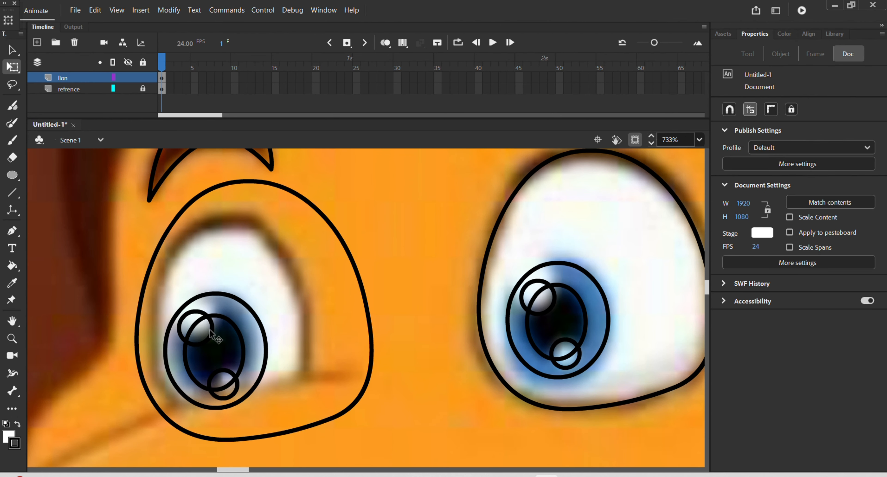
drag(217, 336, 216, 331)
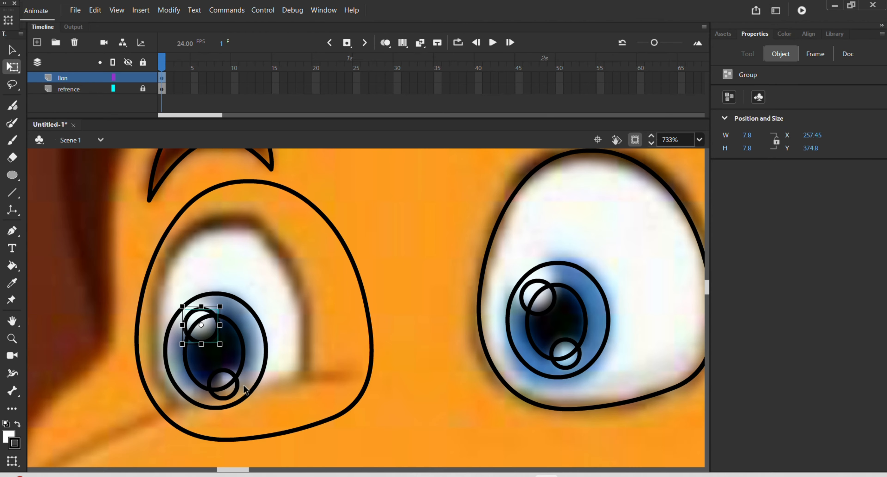
drag(240, 388, 245, 388)
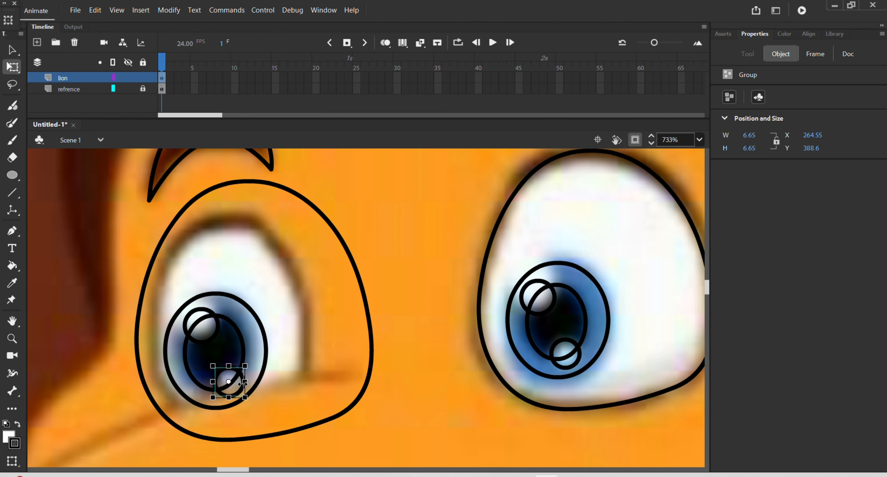
scroll(245, 387, up, 1)
scroll(245, 387, up, 1)
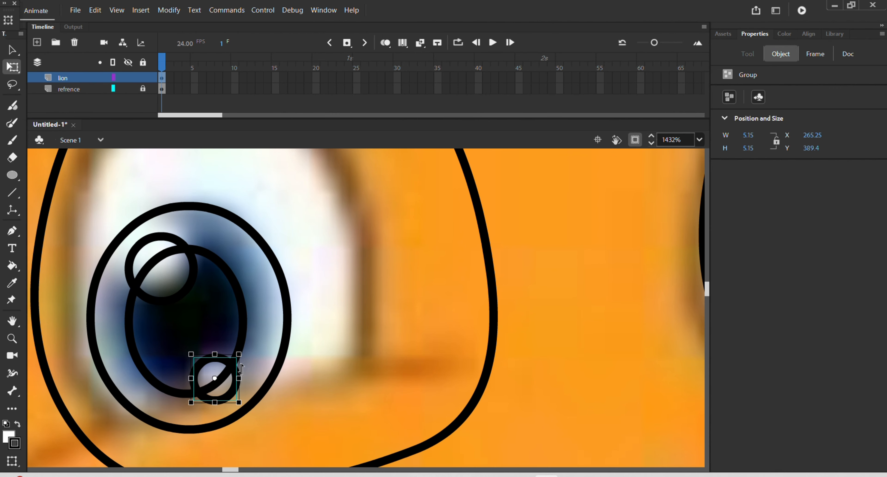
Narrow the smaller eye's pupil oval from both sides to about 12.65 wide to fit the reference
click(246, 323)
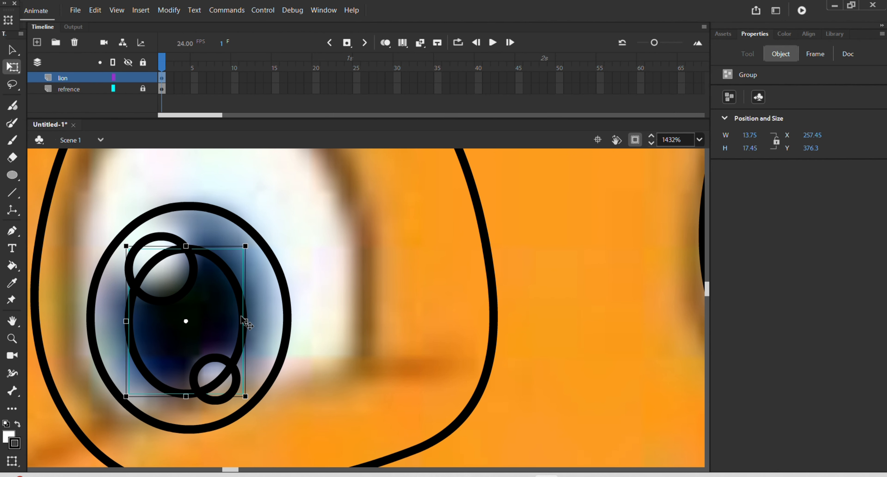
drag(126, 321, 135, 321)
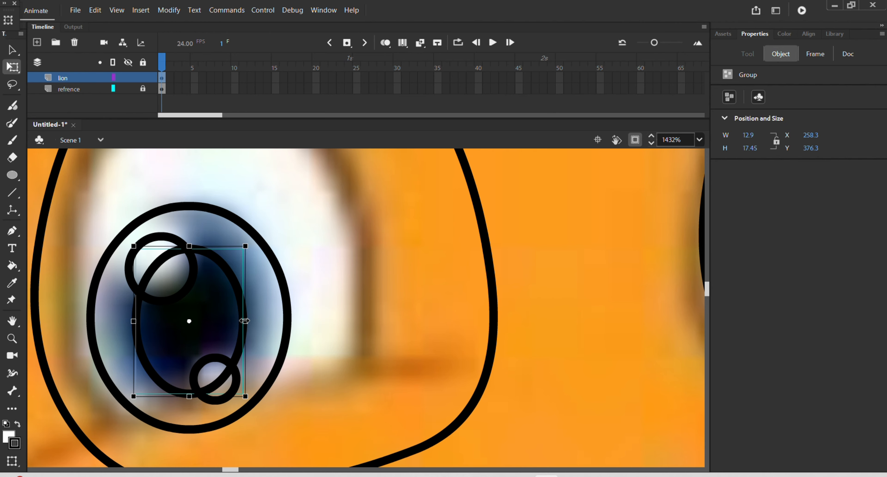
drag(245, 321, 243, 321)
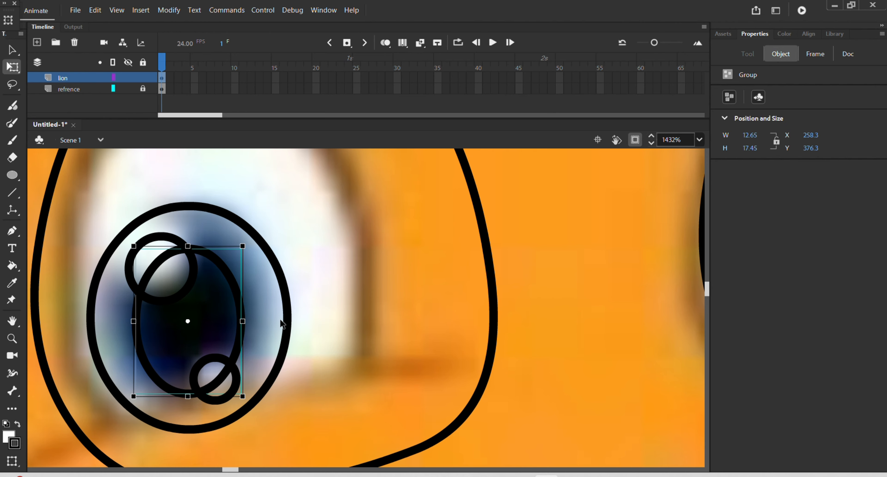
Resize the smaller eye's iris oval to about 18.8 wide and 24.8 high to fit the reference, then deselect it
click(288, 321)
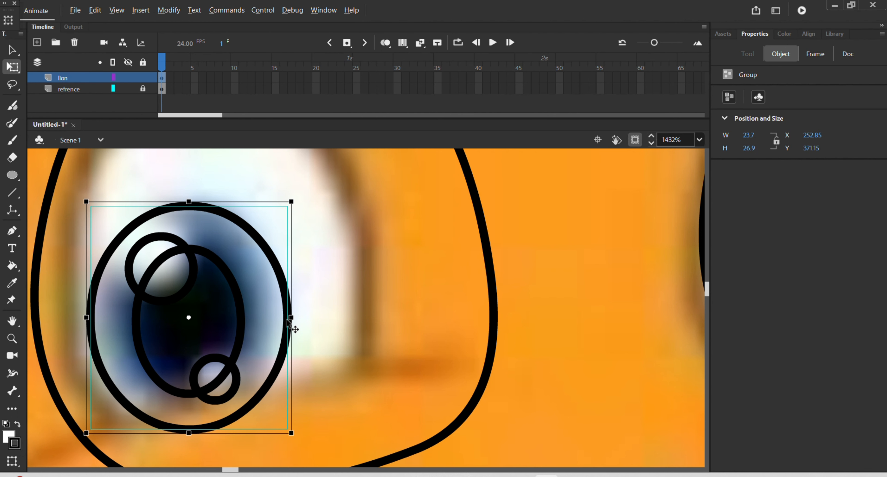
drag(292, 317, 270, 317)
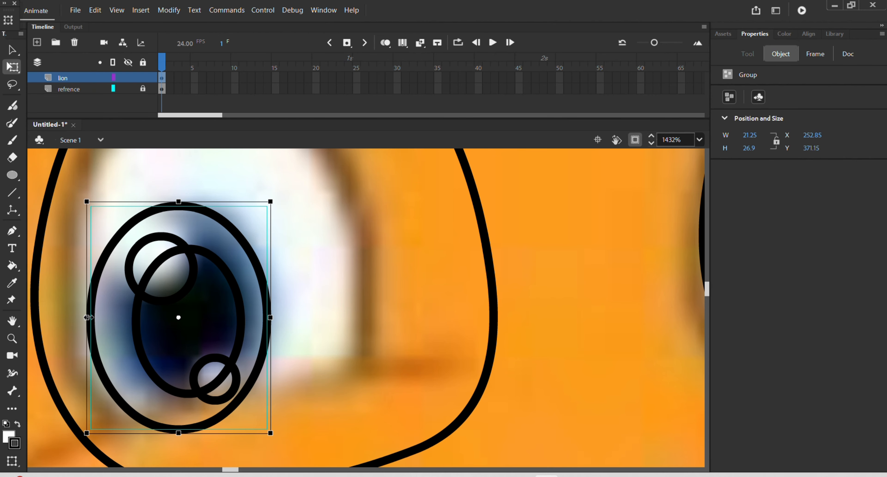
drag(87, 317, 108, 317)
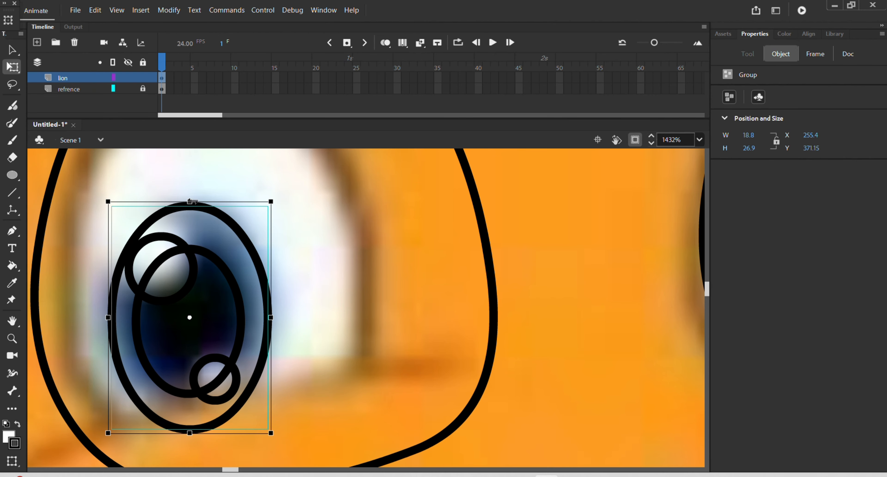
drag(190, 201, 190, 209)
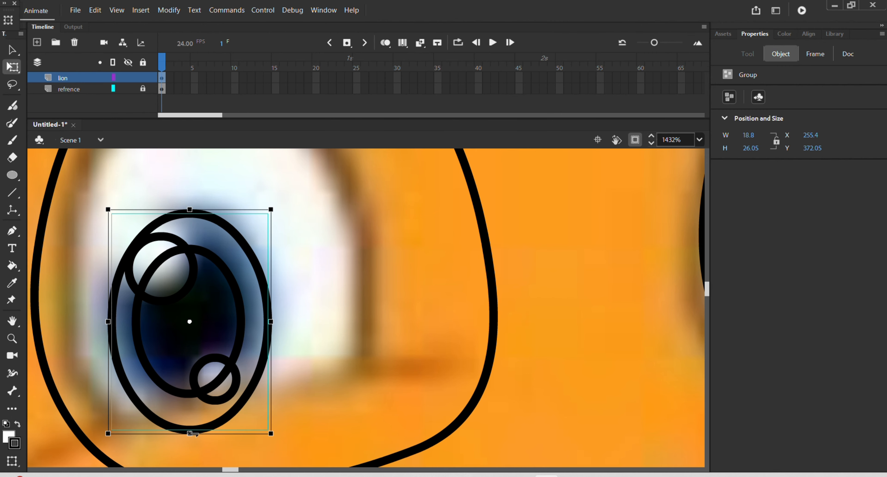
drag(189, 432, 190, 422)
scroll(279, 331, down, 4)
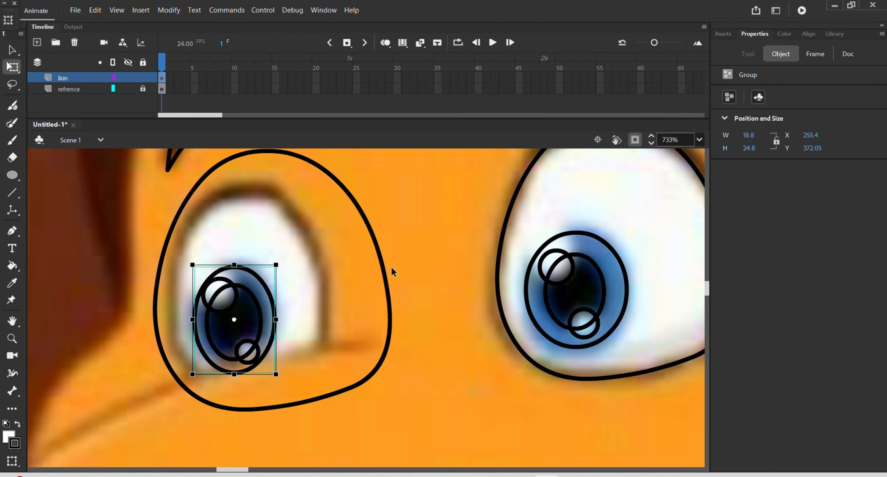
click(400, 267)
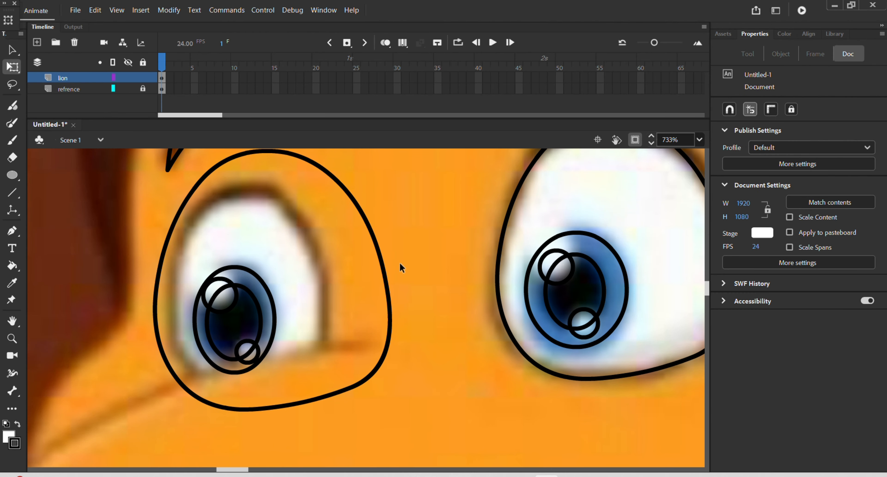
Fit the copied eye outline to the smaller eye by moving it and scaling it to about 38.05 wide and 45.05 high
click(390, 306)
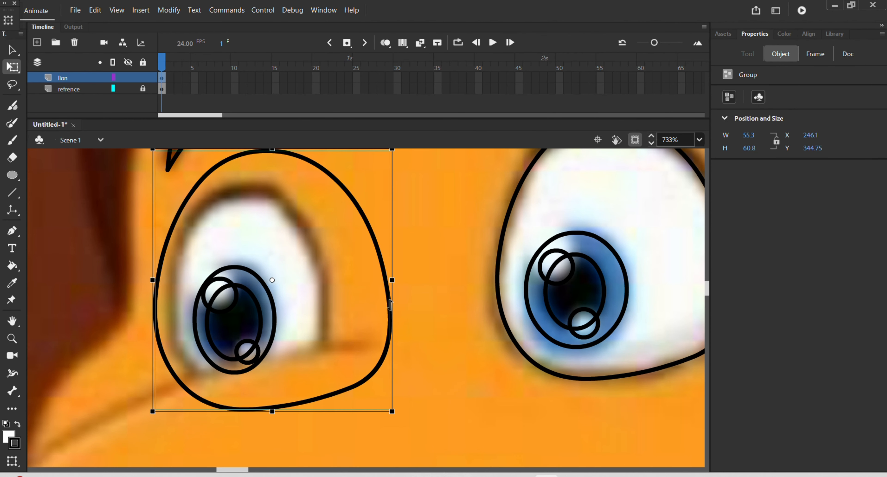
key(alt)
drag(393, 413, 369, 401)
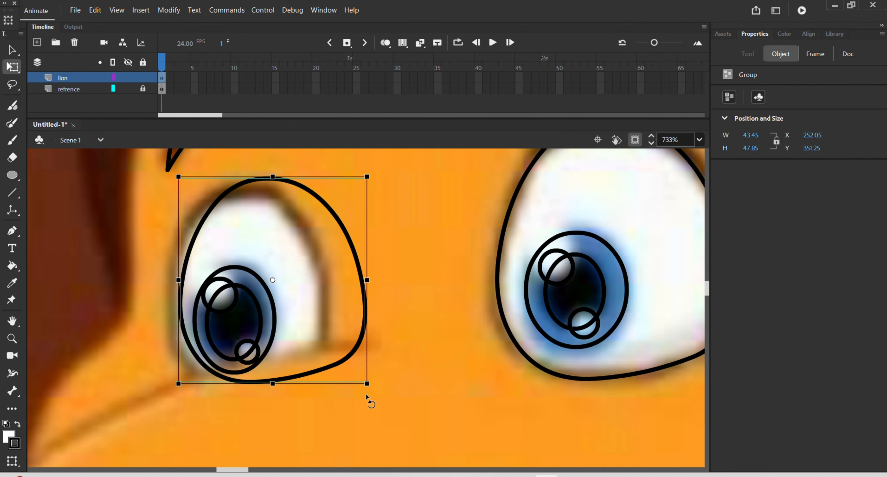
drag(202, 222, 179, 236)
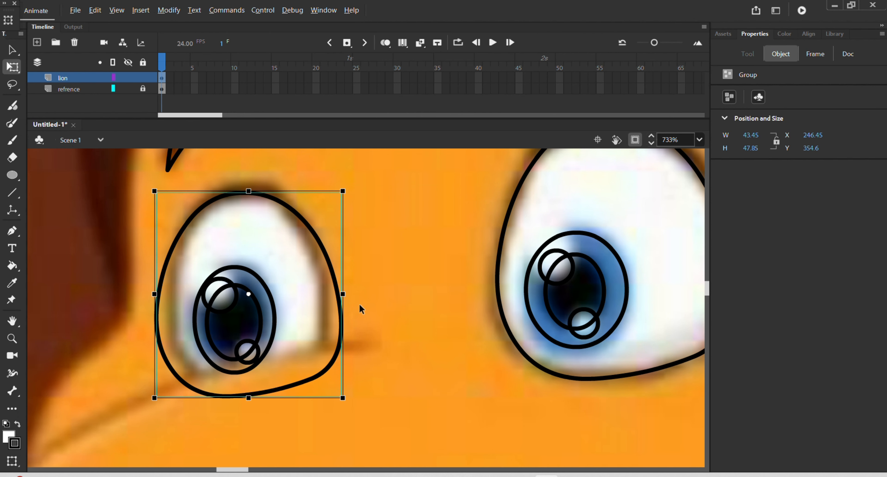
drag(344, 296, 333, 294)
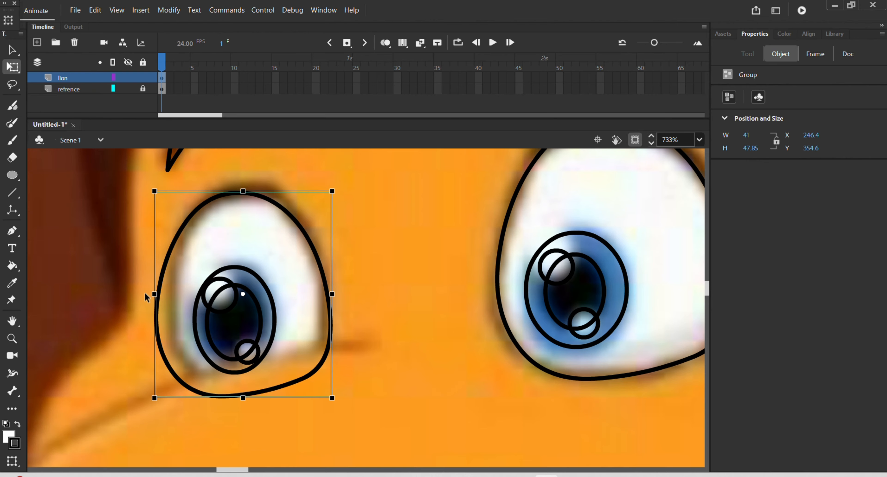
drag(155, 294, 167, 294)
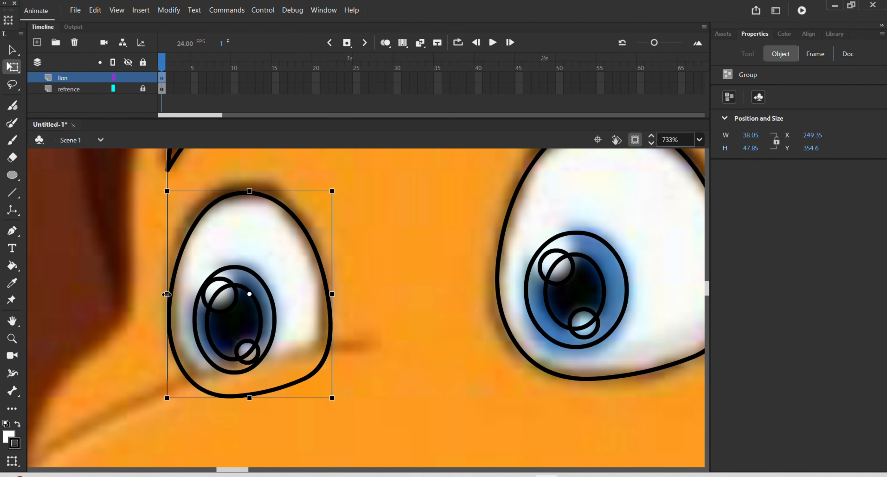
drag(249, 398, 253, 385)
scroll(380, 317, down, 6)
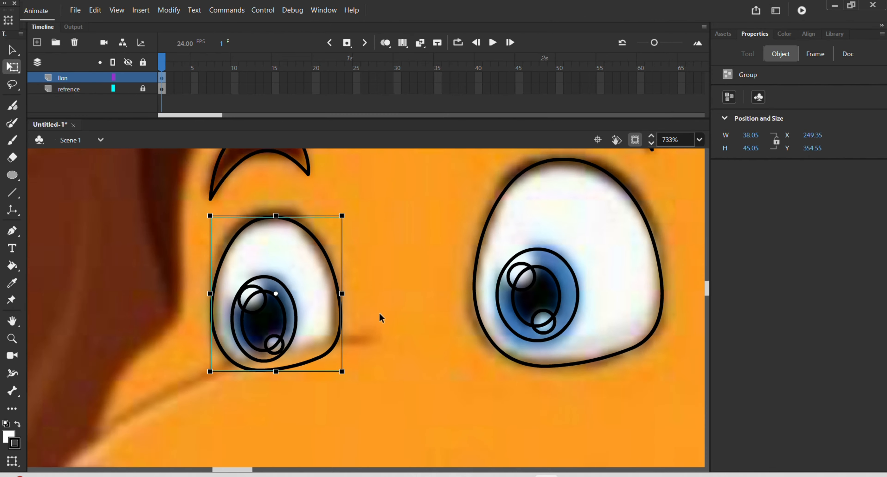
click(396, 355)
Select both eyebrows and both eyes on the reference lion and move them together onto the face of the head line drawing
scroll(396, 355, down, 5)
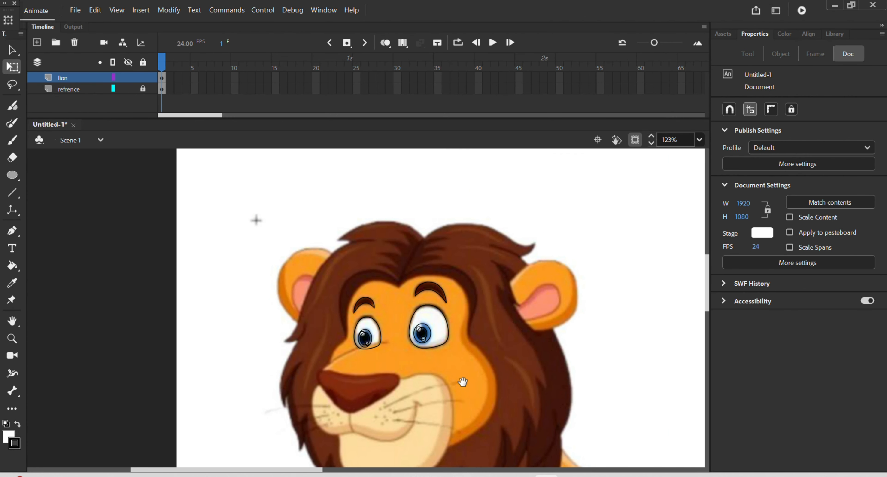
scroll(396, 311, down, 2)
scroll(260, 237, down, 1)
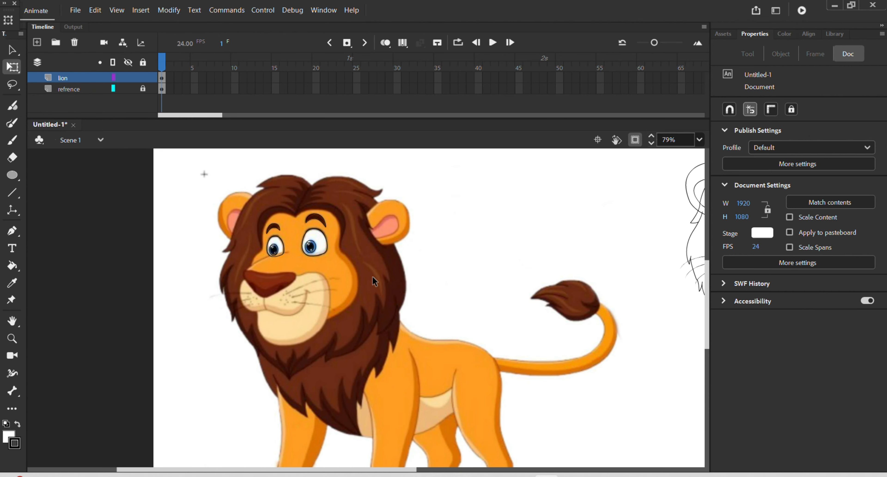
mouse_move(444, 272)
mouse_down()
mouse_move(303, 296)
mouse_move(265, 287)
mouse_up()
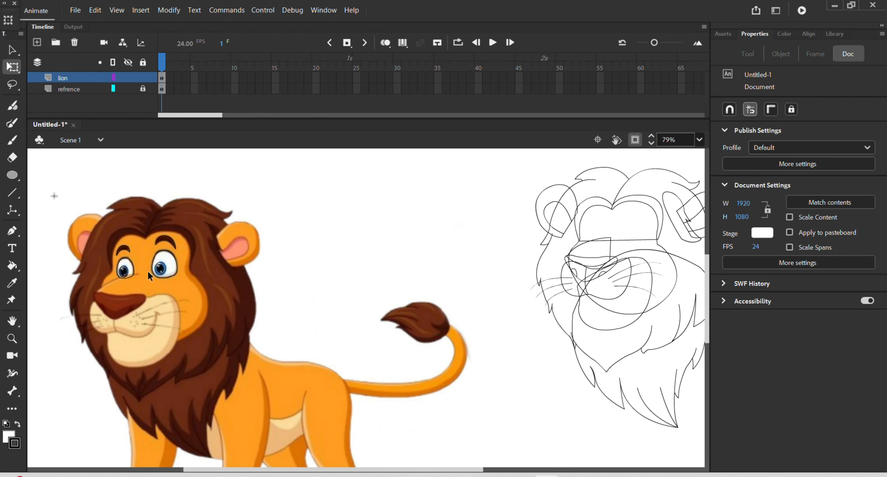
drag(75, 228, 209, 312)
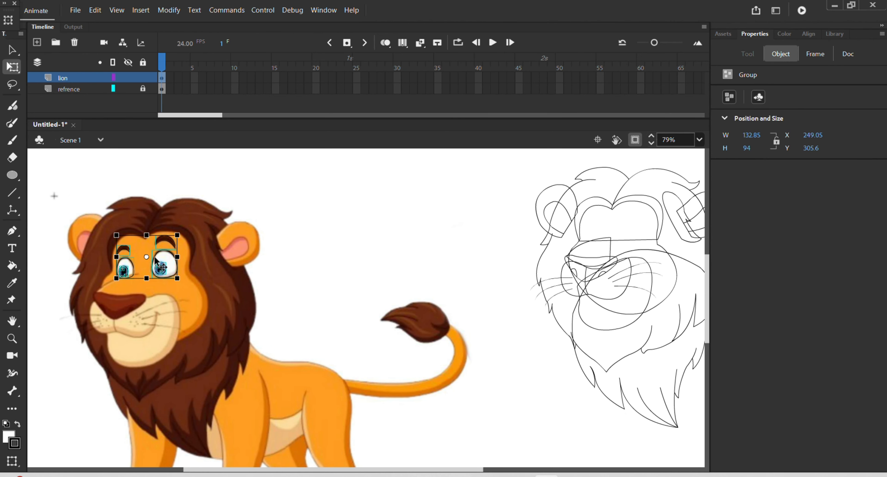
mouse_move(157, 262)
mouse_down()
mouse_move(499, 273)
mouse_move(620, 226)
mouse_up()
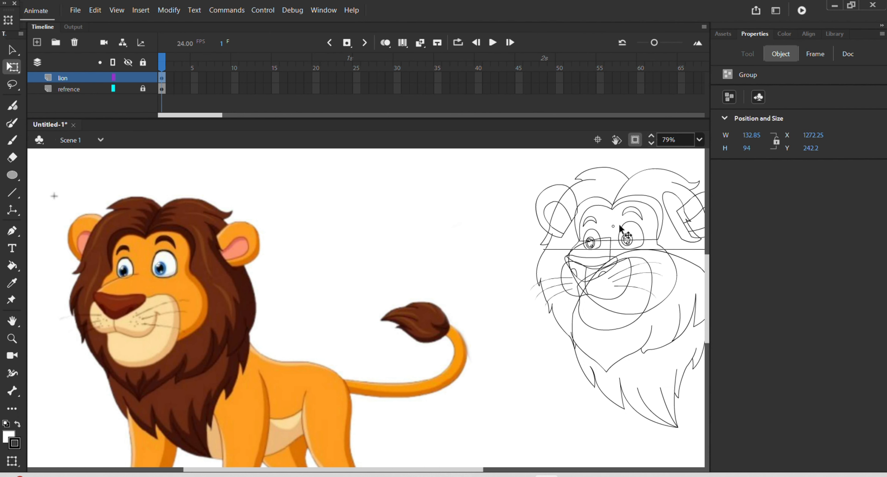
drag(620, 226, 620, 226)
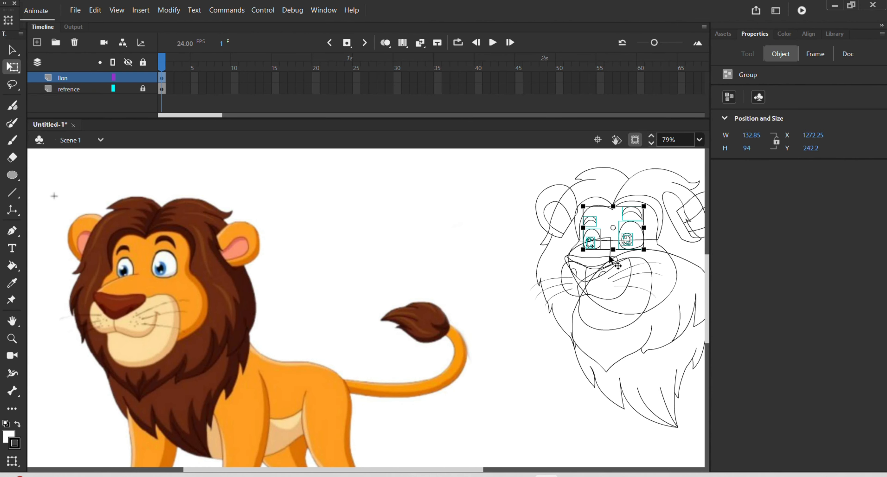
scroll(608, 265, down, 1)
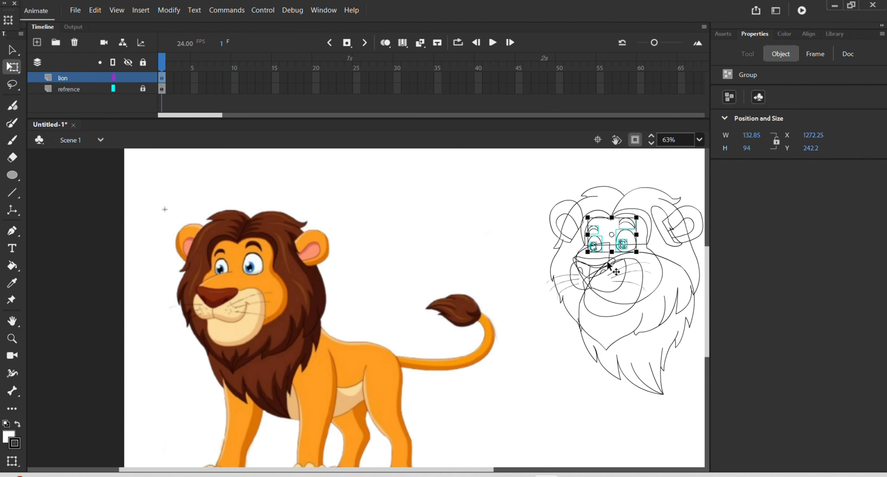
click(491, 246)
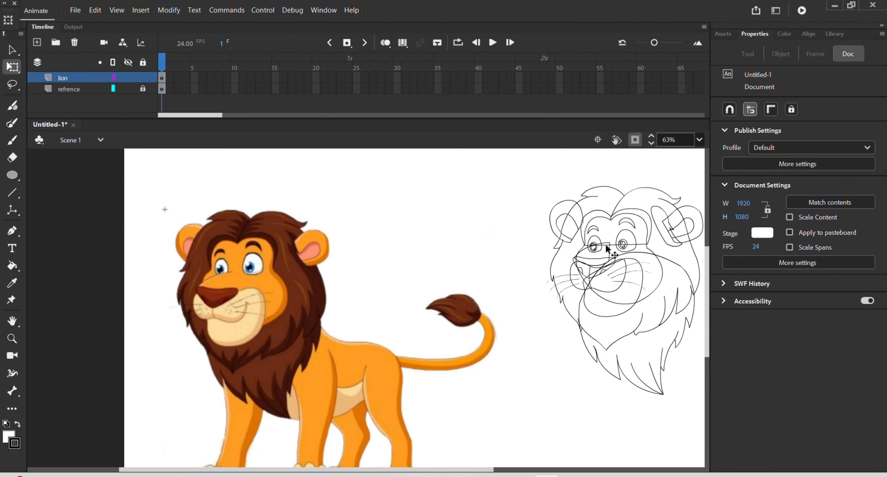
scroll(607, 248, up, 3)
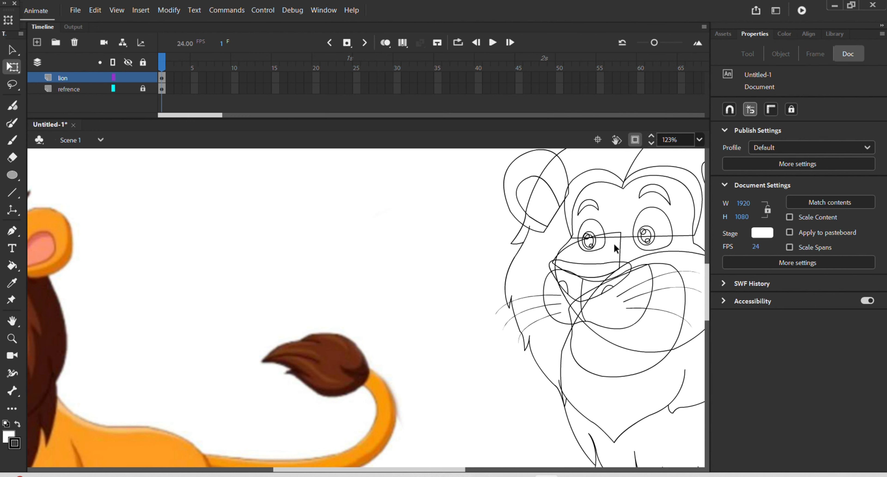
Select the nose, muzzle, chin and whiskers on both sides of the head drawing and shift them together slightly down and right
click(616, 248)
scroll(619, 262, down, 2)
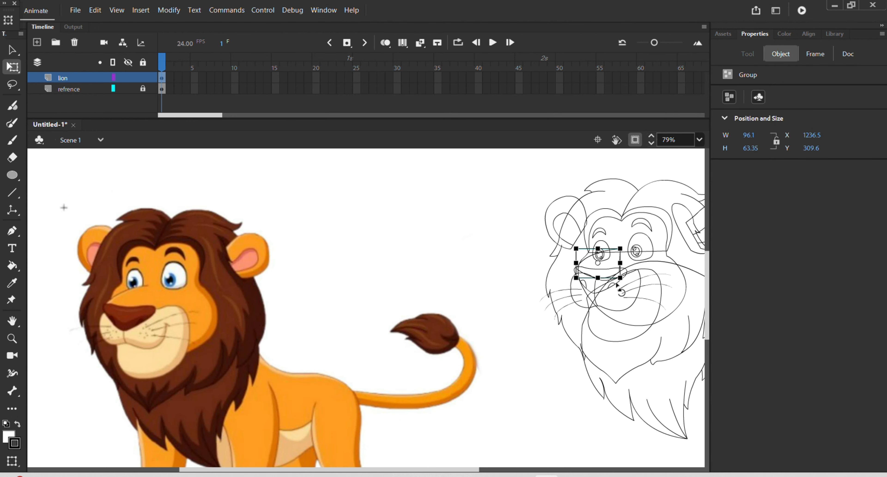
scroll(551, 345, right, 3)
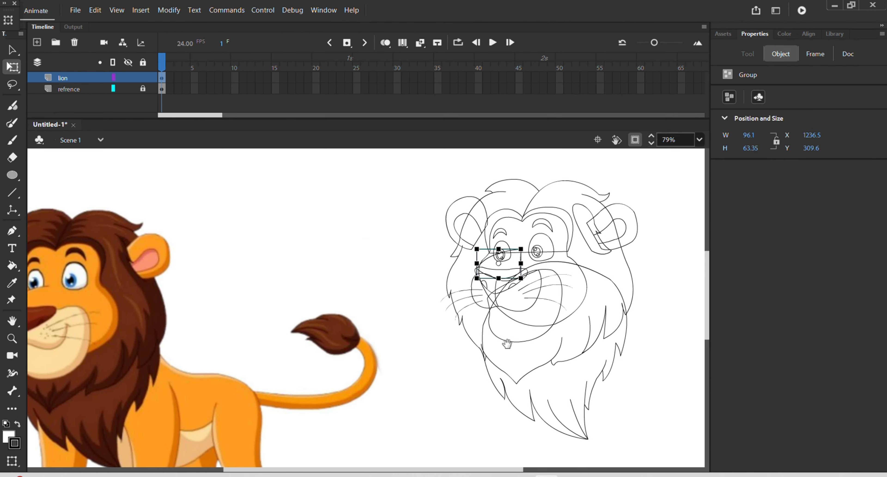
scroll(530, 261, up, 3)
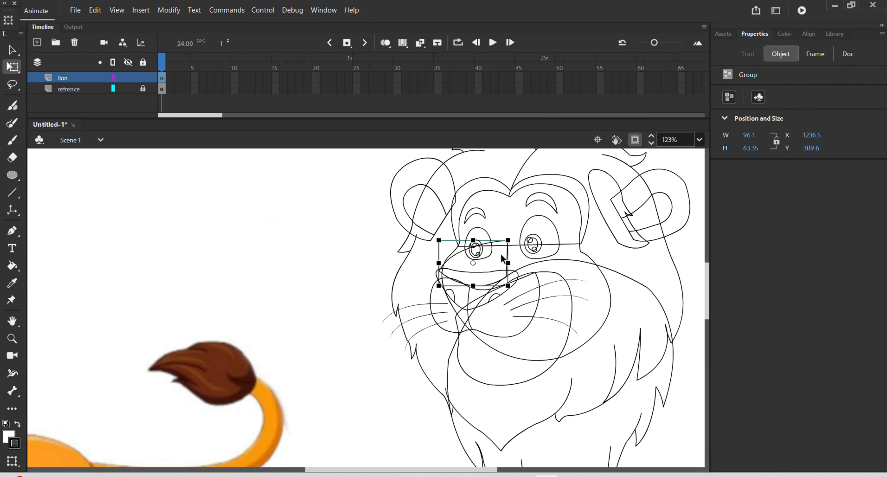
click(433, 255)
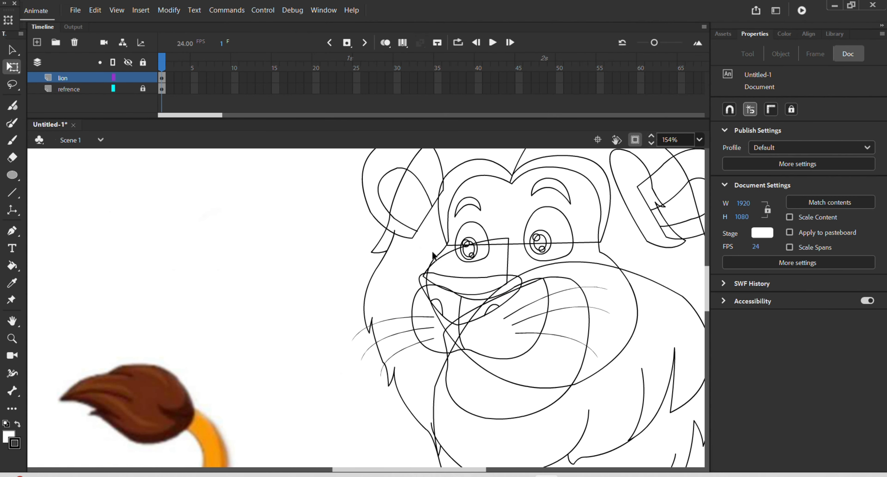
click(508, 265)
key(v)
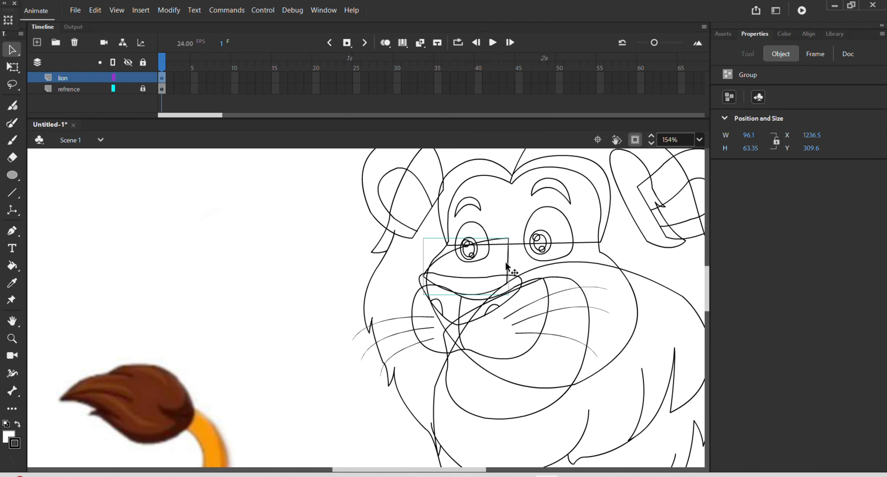
shift+click(484, 277)
shift+click(510, 314)
shift+click(531, 317)
shift+click(527, 333)
shift+click(527, 354)
shift+click(559, 398)
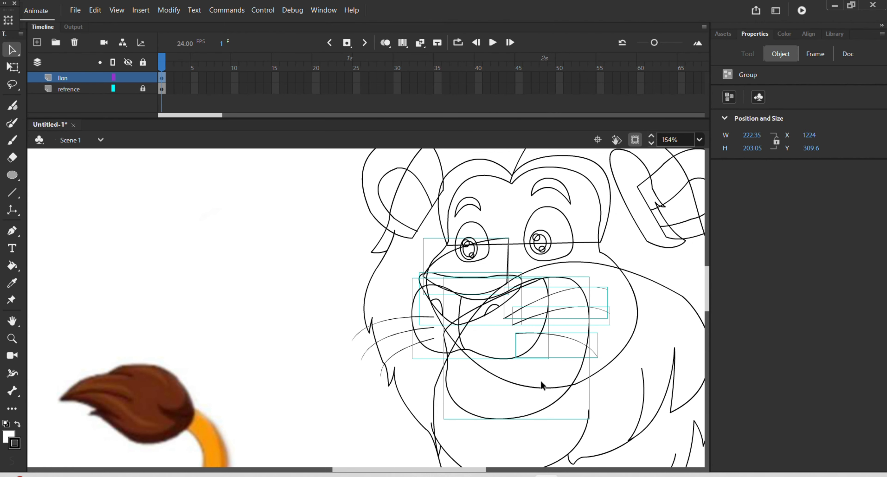
shift+click(413, 344)
shift+click(394, 334)
shift+click(396, 319)
drag(467, 276, 471, 287)
scroll(386, 280, down, 3)
click(362, 280)
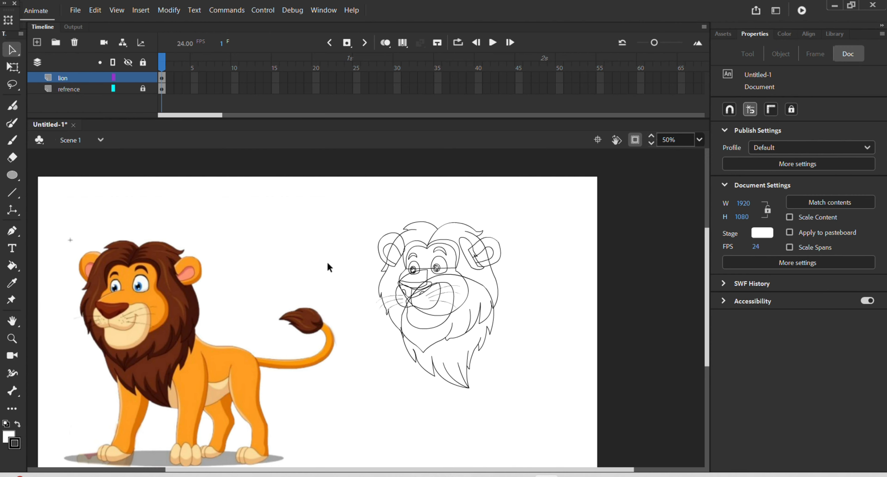
Sample the orange from the reference lion's cheek and fill the face shape of the head drawing with it
key(i)
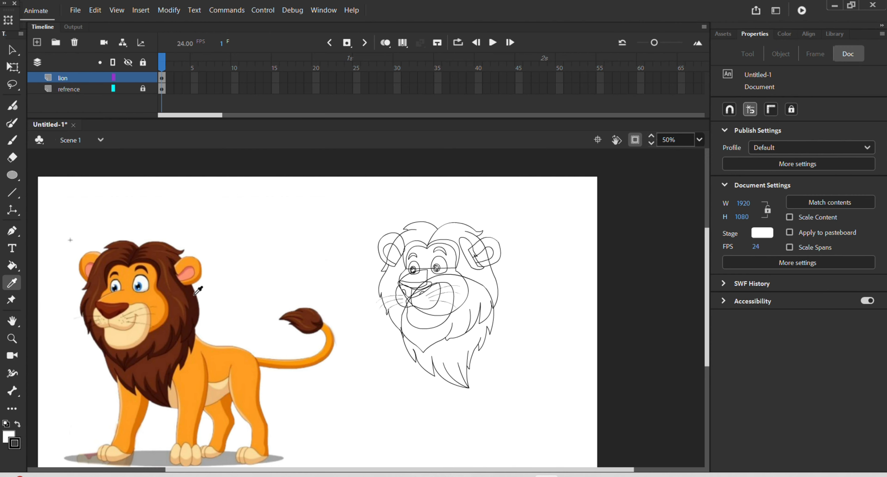
click(154, 301)
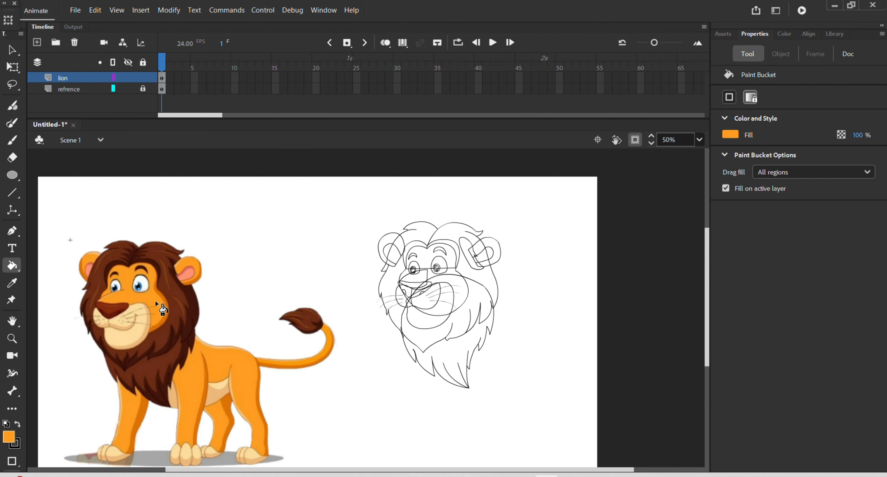
key(v)
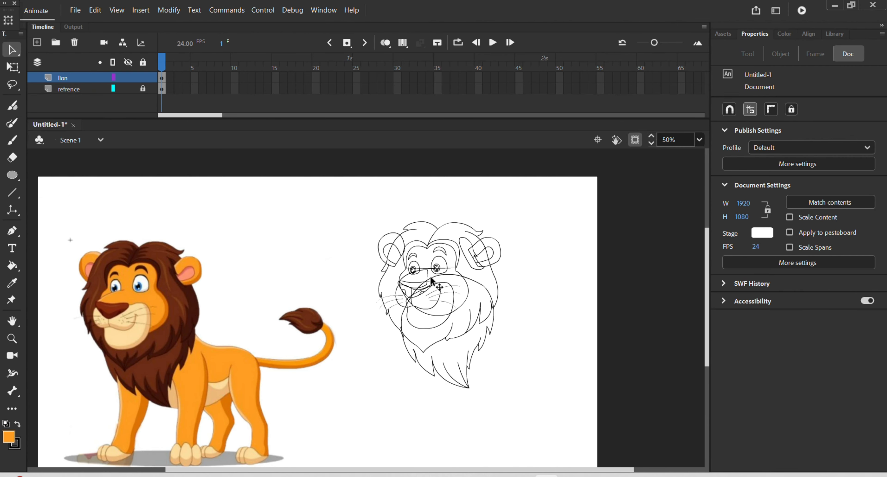
scroll(429, 281, up, 4)
double_click(485, 275)
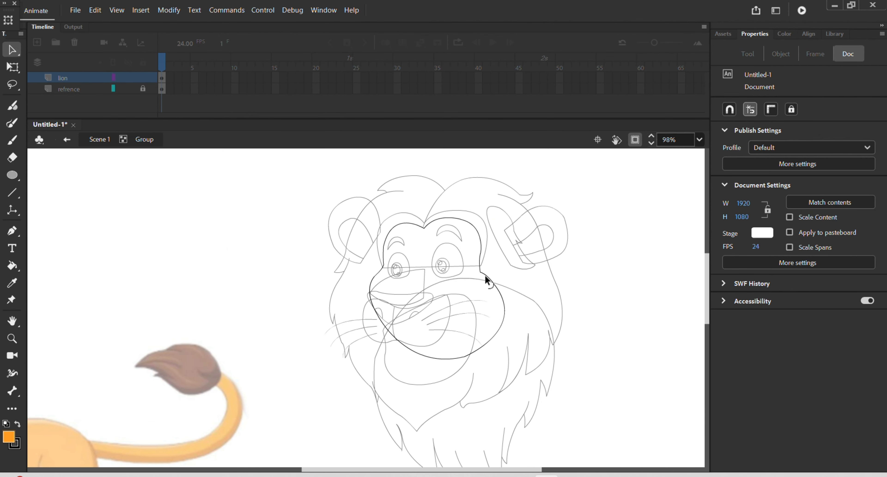
key(k)
click(470, 275)
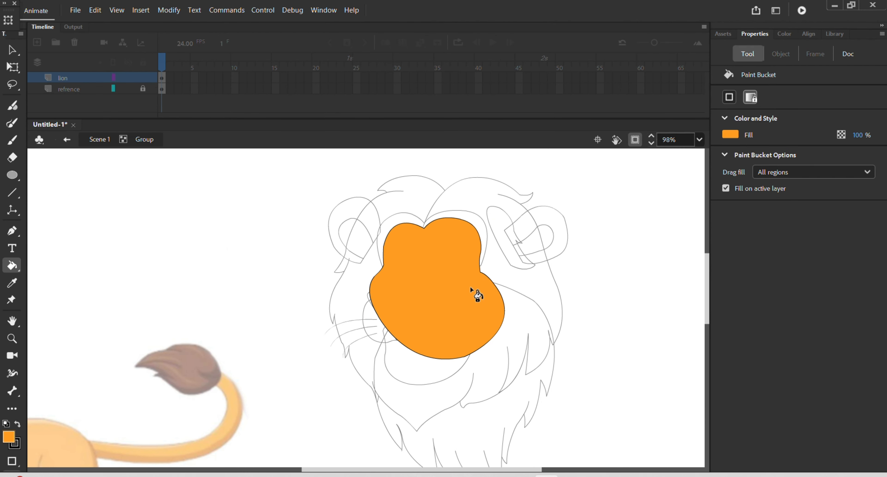
key(v)
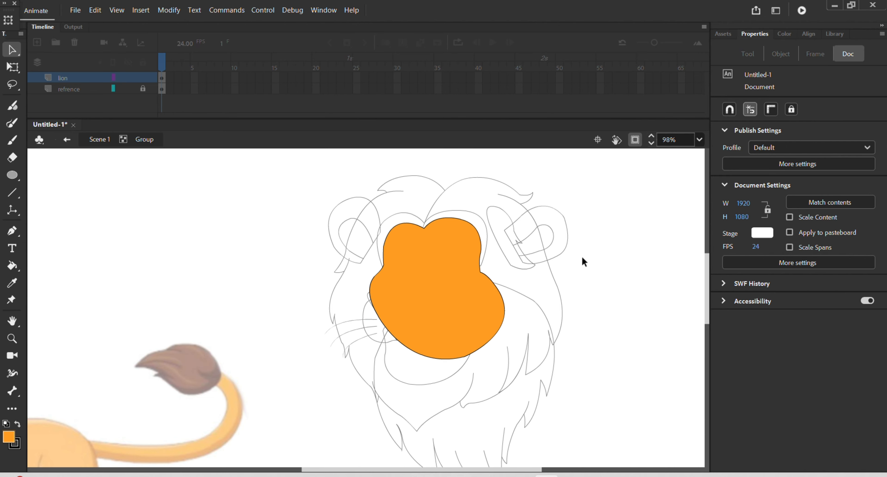
double_click(582, 256)
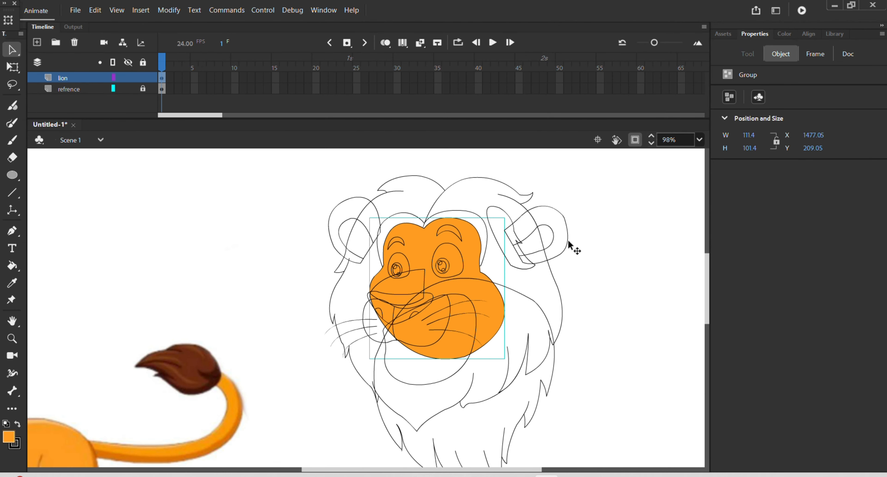
Fill the outer area of both ears with the same orange inside their groups, leaving the inner ears unfilled
double_click(569, 242)
key(k)
click(560, 228)
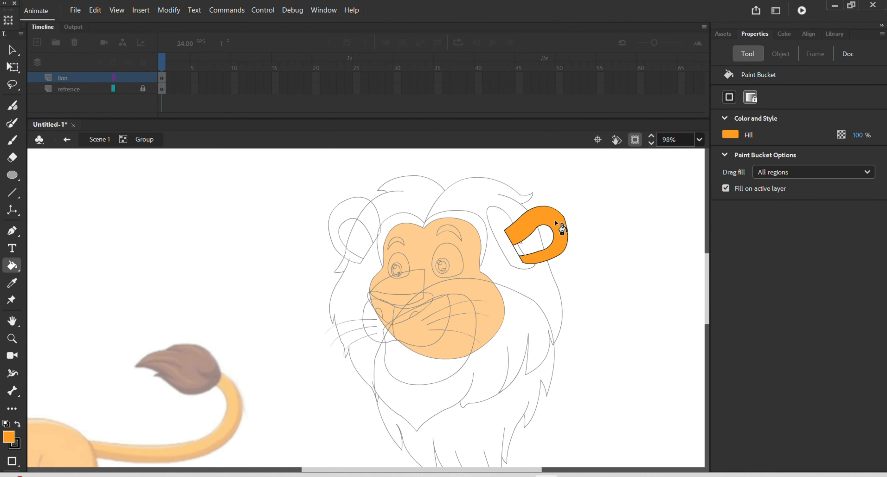
key(v)
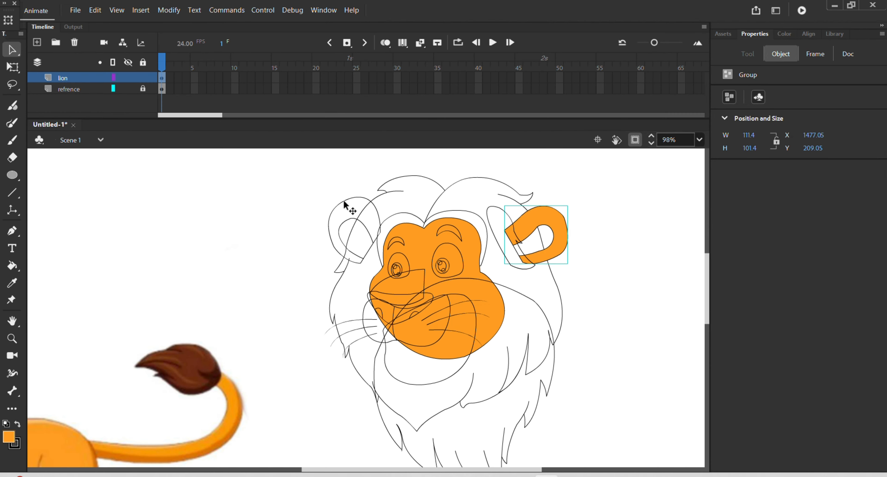
key(k)
click(351, 215)
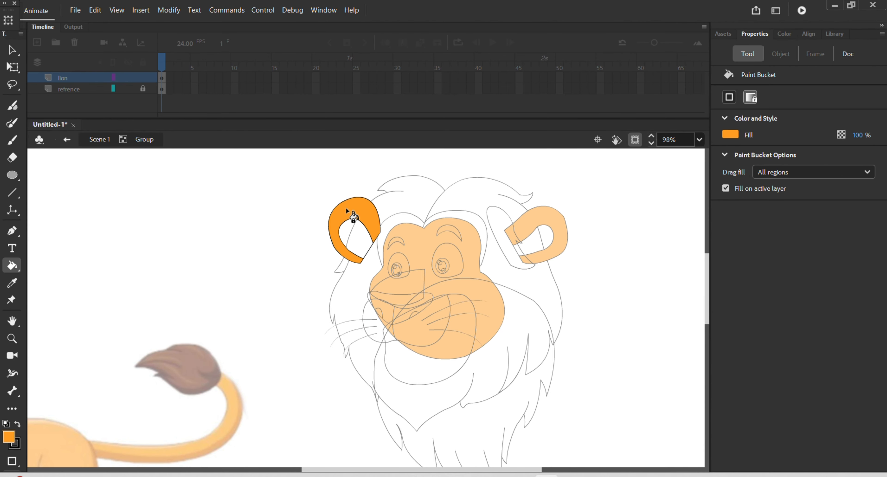
key(v)
double_click(266, 220)
Sample the reddish brown from the reference lion's mane and fill the main mane shape around the face with it
scroll(273, 260, down, 2)
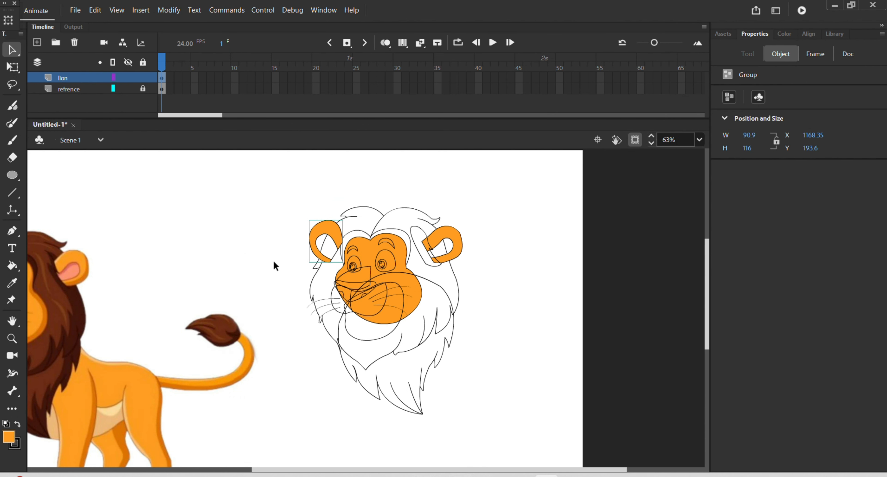
scroll(273, 261, down, 2)
drag(271, 272, 321, 282)
key(i)
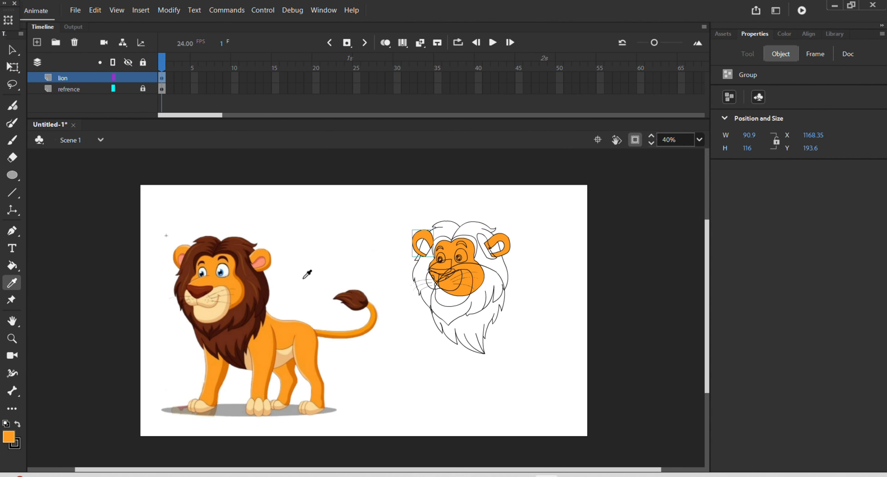
click(237, 247)
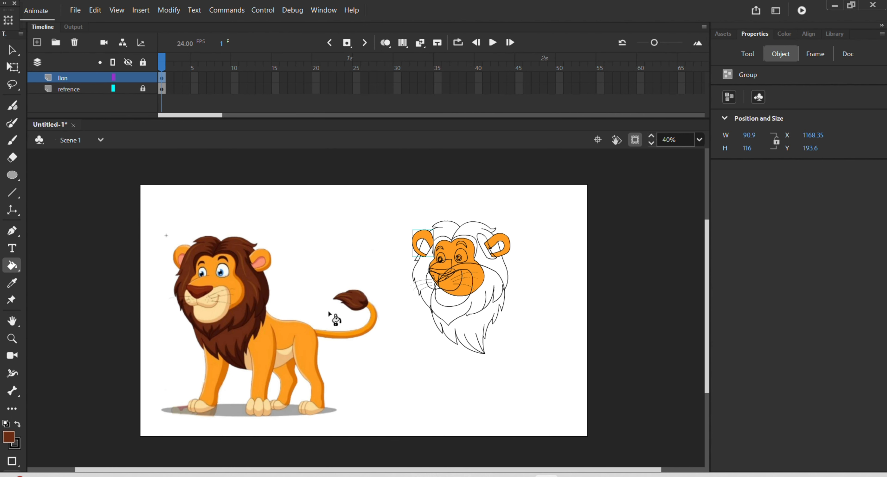
key(v)
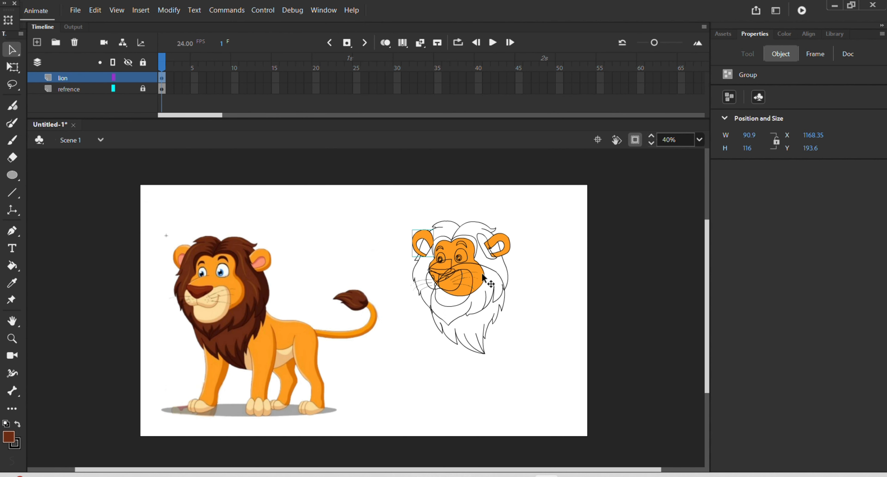
click(504, 264)
double_click(504, 264)
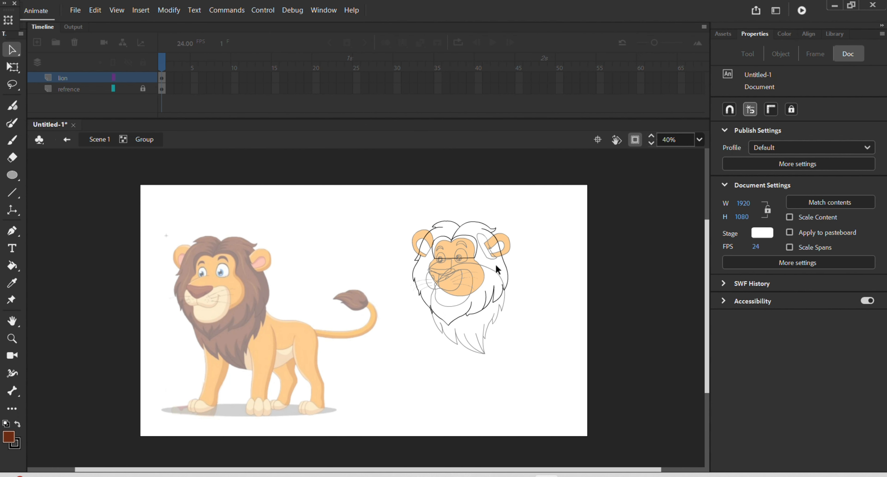
key(k)
click(483, 266)
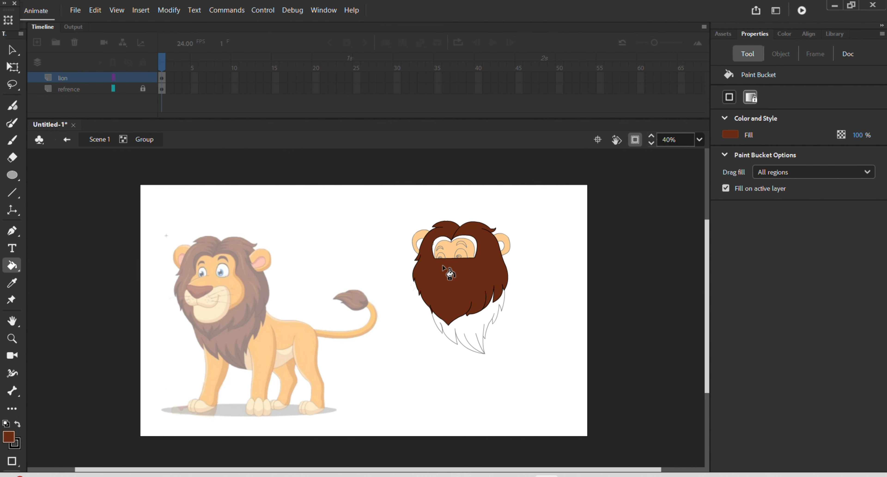
key(v)
double_click(350, 267)
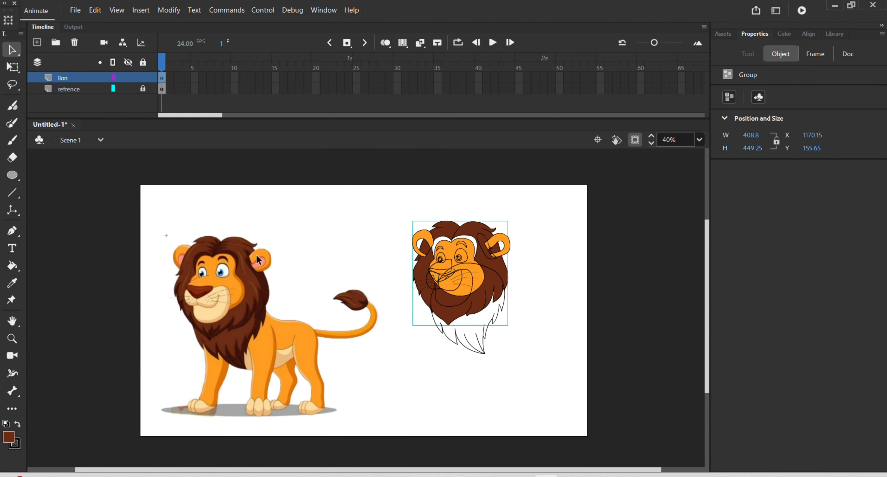
Sample the dark brown from the reference mane's shadow and fill the mane opening around the forehead with it
key(i)
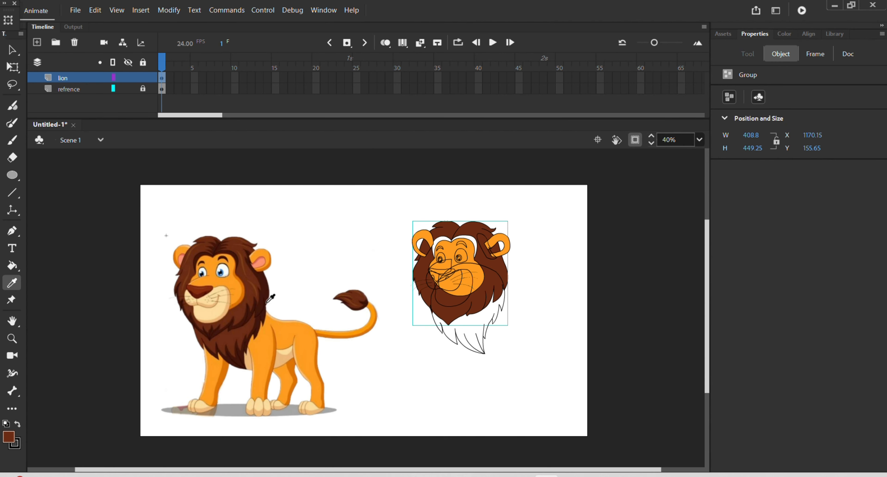
click(270, 310)
key(v)
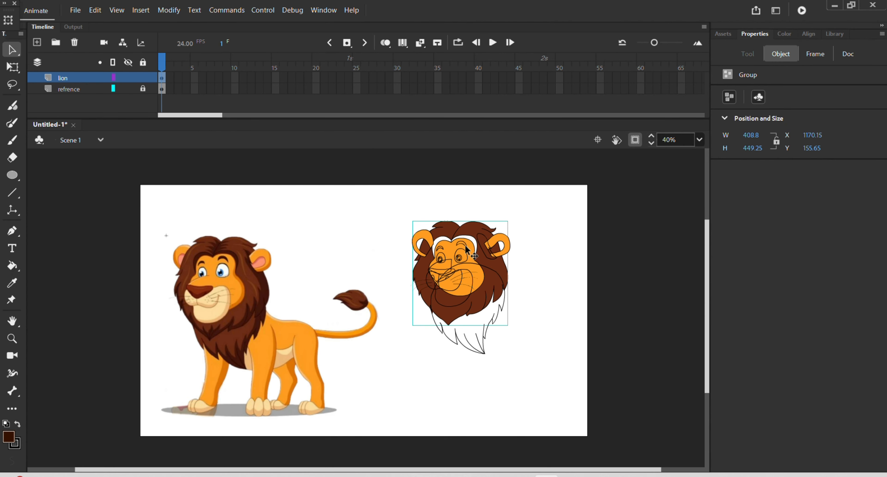
double_click(476, 246)
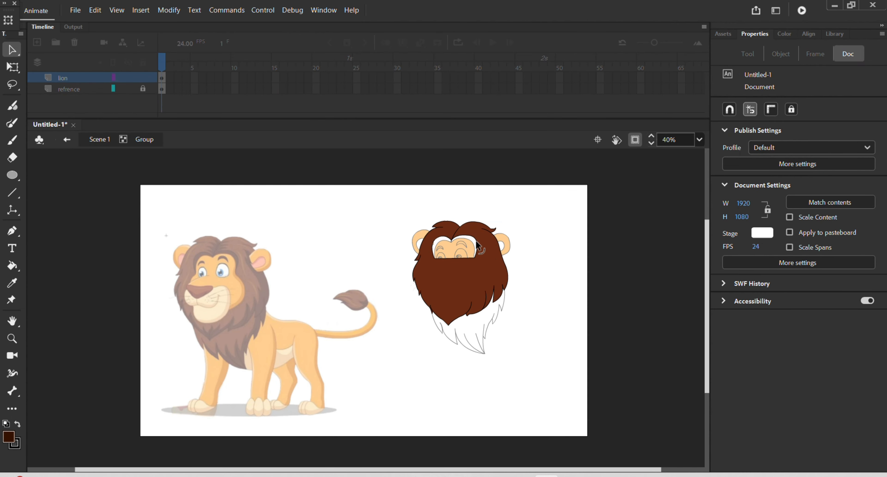
key(k)
click(465, 250)
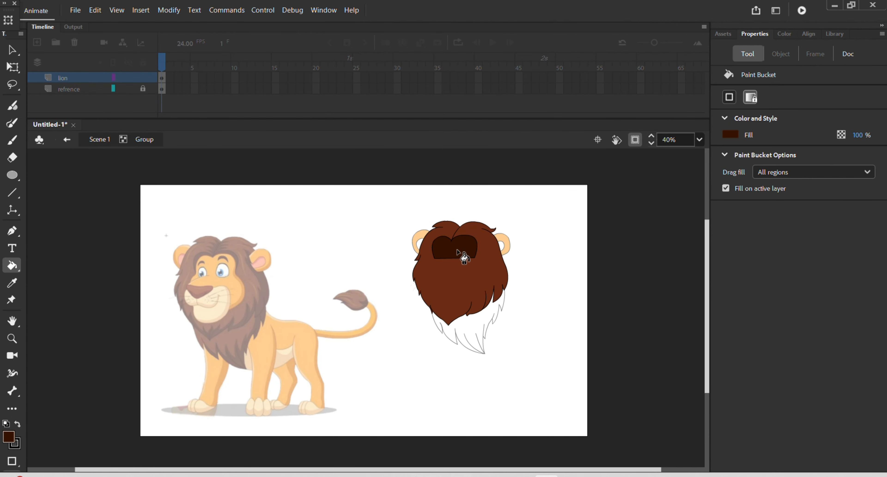
key(v)
double_click(529, 223)
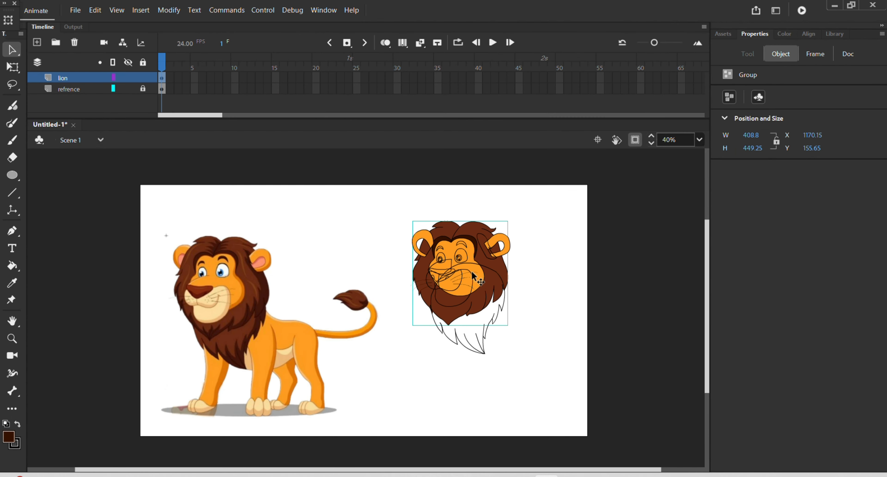
Fill the lower back mane shape below the chin with the dark brown
scroll(477, 294, up, 1)
scroll(473, 289, up, 1)
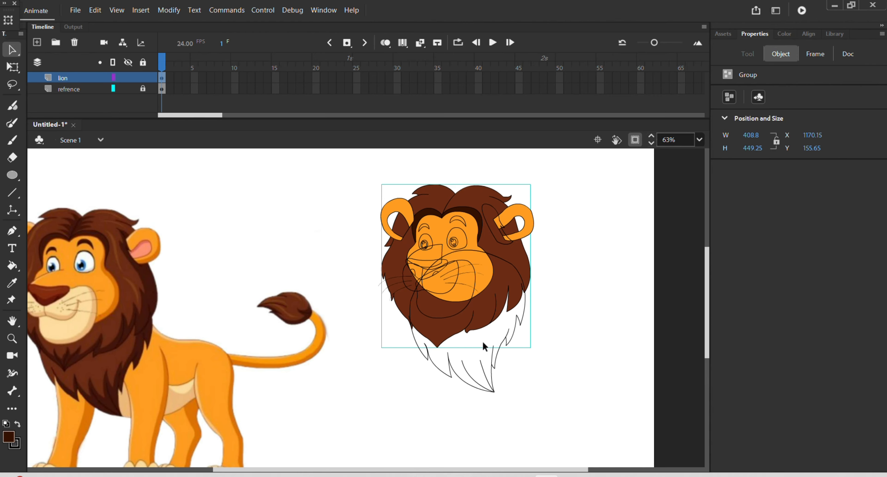
double_click(506, 339)
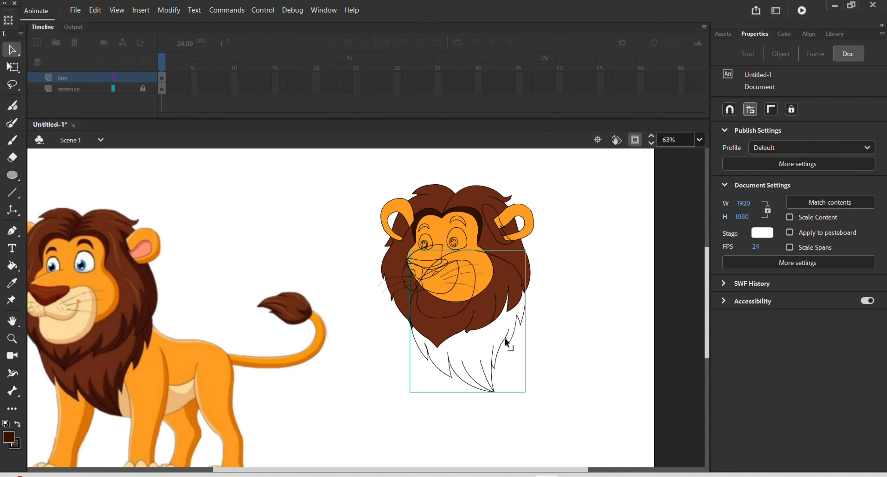
key(k)
click(507, 342)
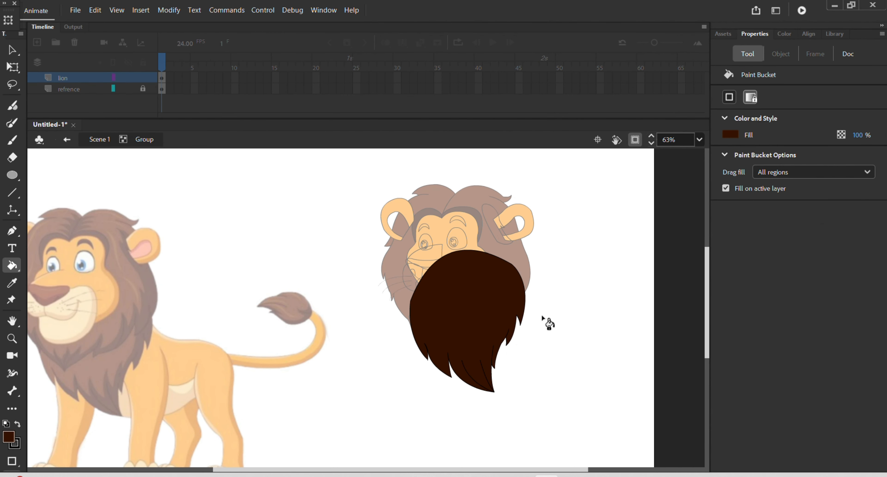
key(v)
double_click(570, 294)
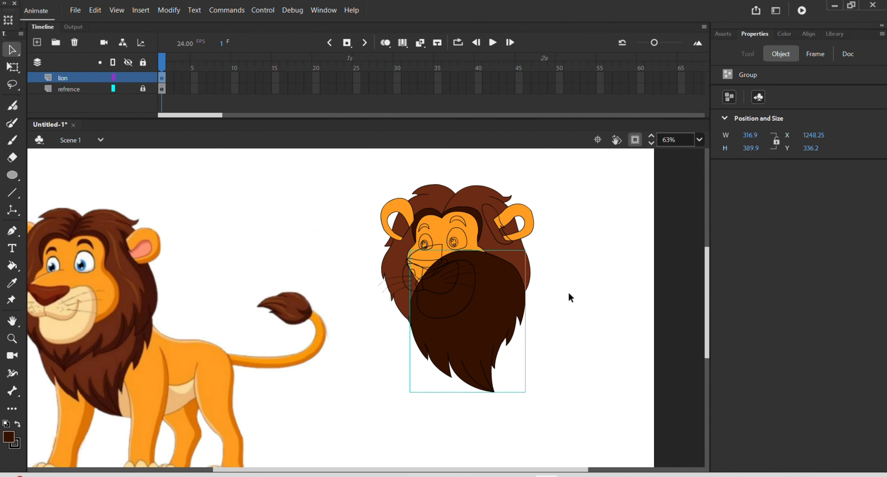
Fill the narrow shadow shape beside the ear on the right of the head with the dark brown
double_click(502, 235)
key(k)
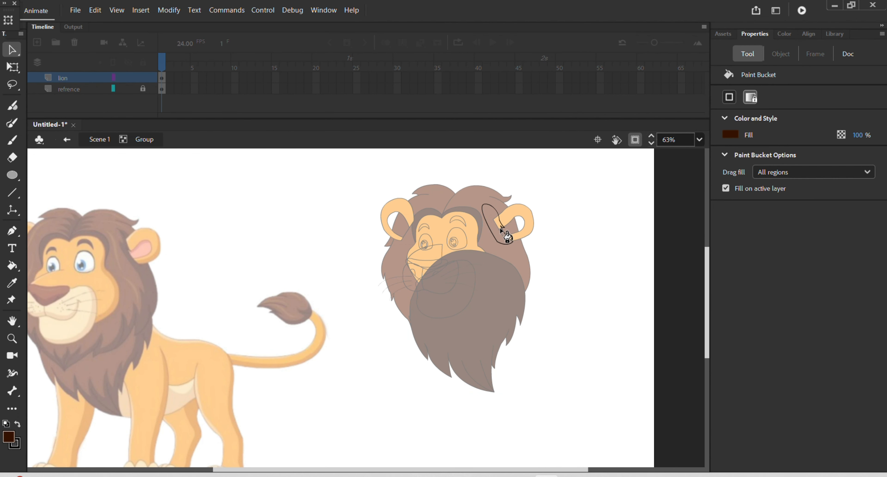
click(502, 230)
key(v)
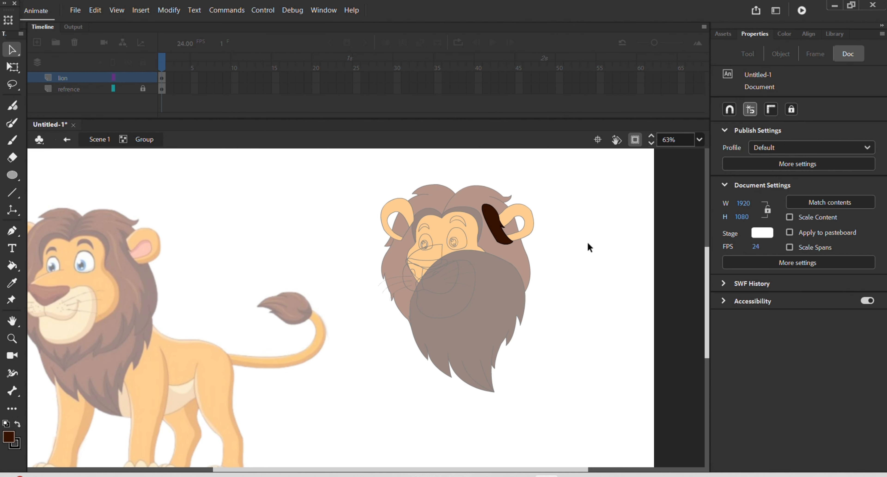
Send the dark brown lower mane shape backward so it sits behind the face and the main mane
double_click(588, 241)
click(504, 340)
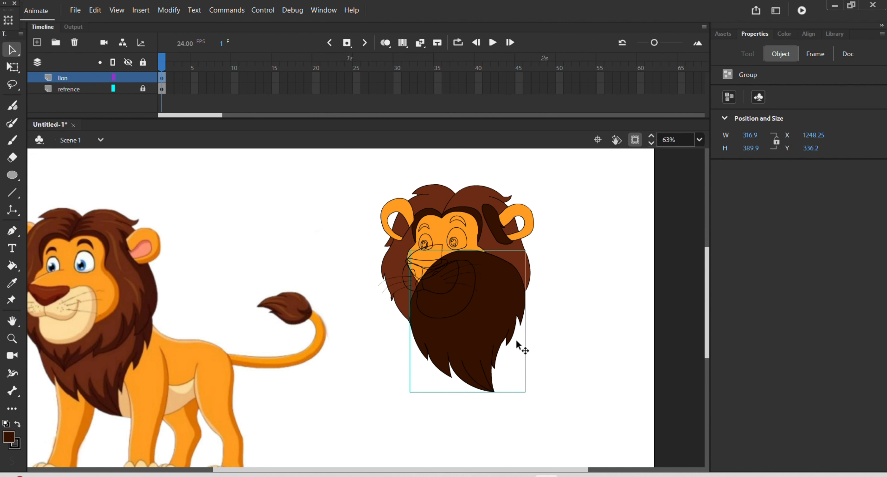
key(ctrl+Down)
key(ctrl+Down)
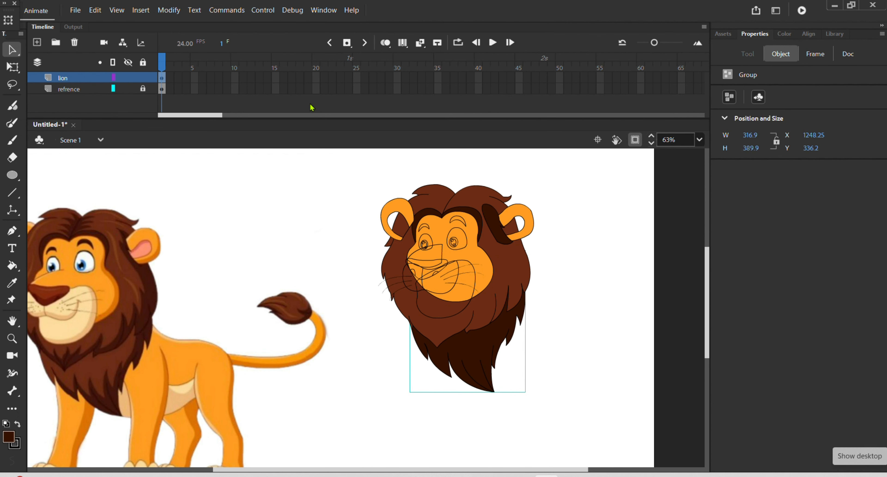
Sample the pink from the reference lion's inner ear and fill the inner area of the ear on the head's right with it
key(i)
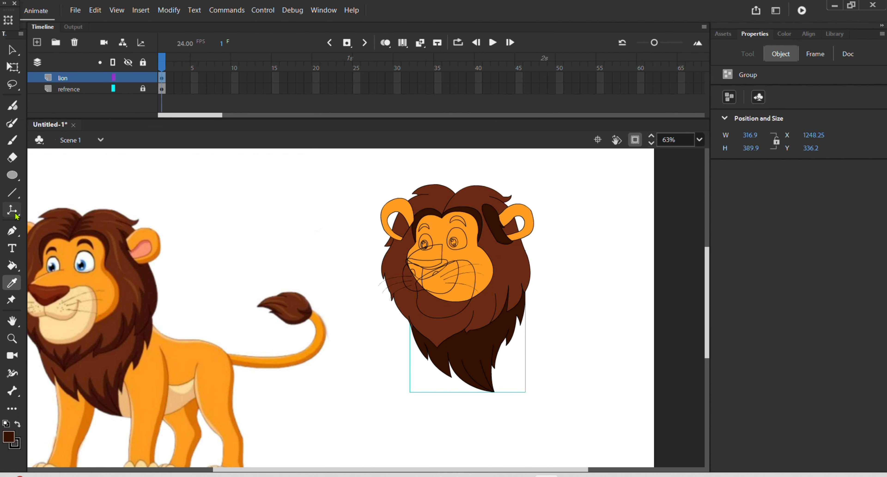
click(148, 249)
key(v)
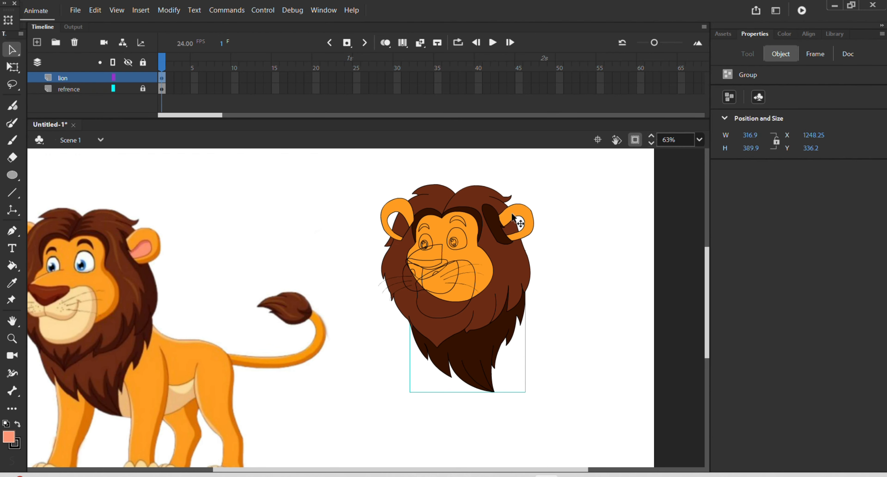
double_click(512, 215)
key(k)
click(514, 226)
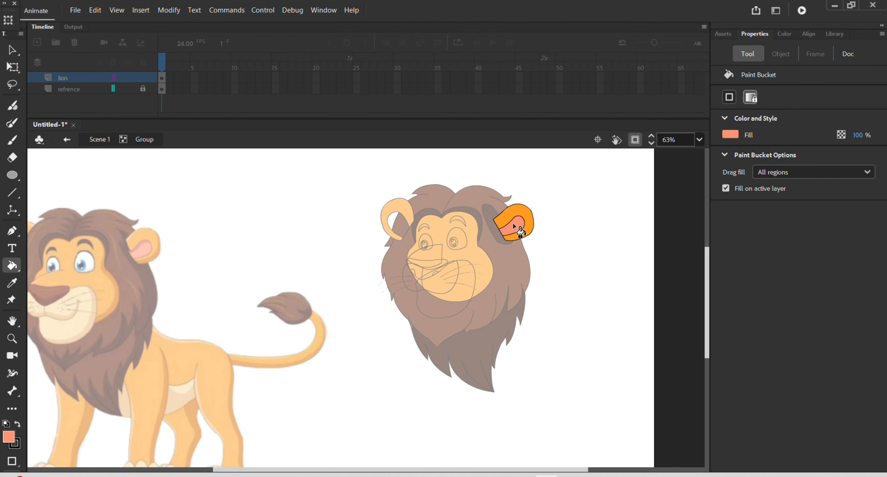
key(v)
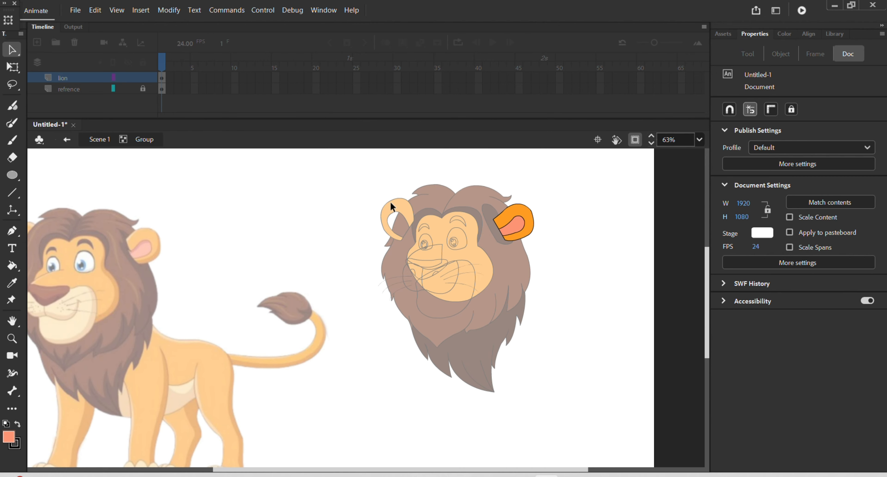
Fill the inner area of the ear on the left of the head with the same pink
double_click(391, 201)
double_click(399, 226)
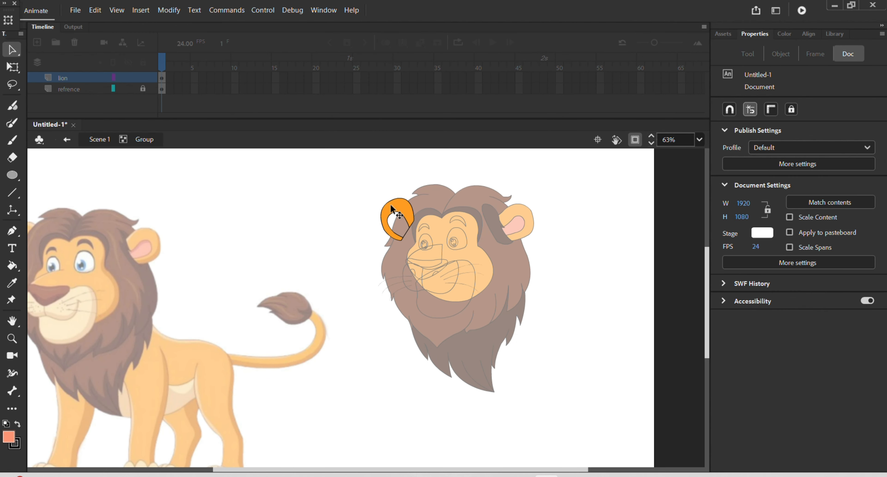
key(k)
click(399, 227)
key(v)
double_click(298, 229)
click(300, 244)
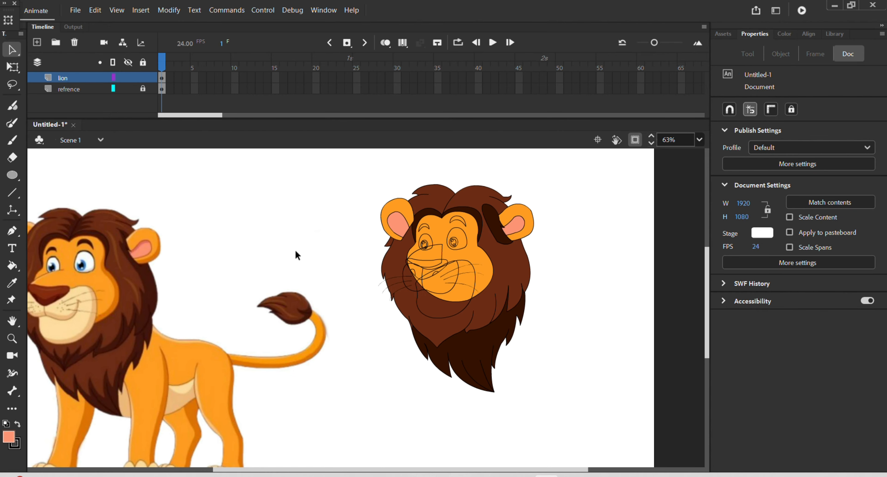
Sample the orange from the traced lion's face and fill the nose bridge shape with it
key(i)
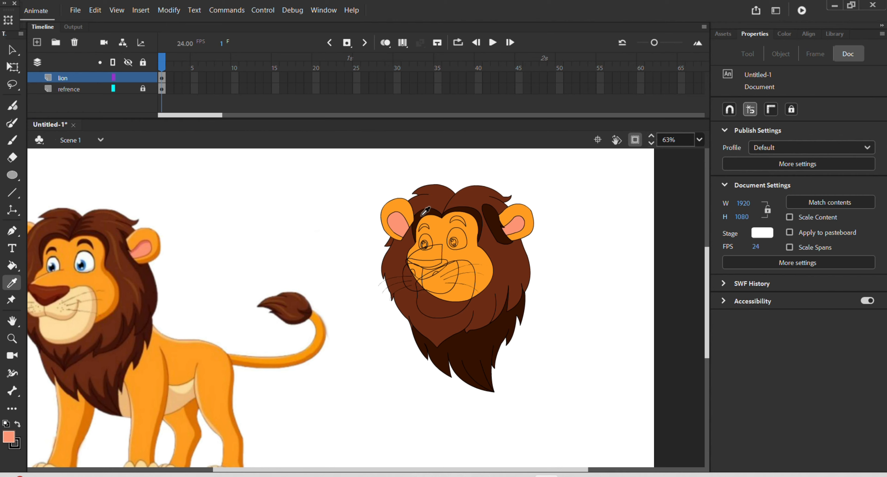
click(446, 233)
key(v)
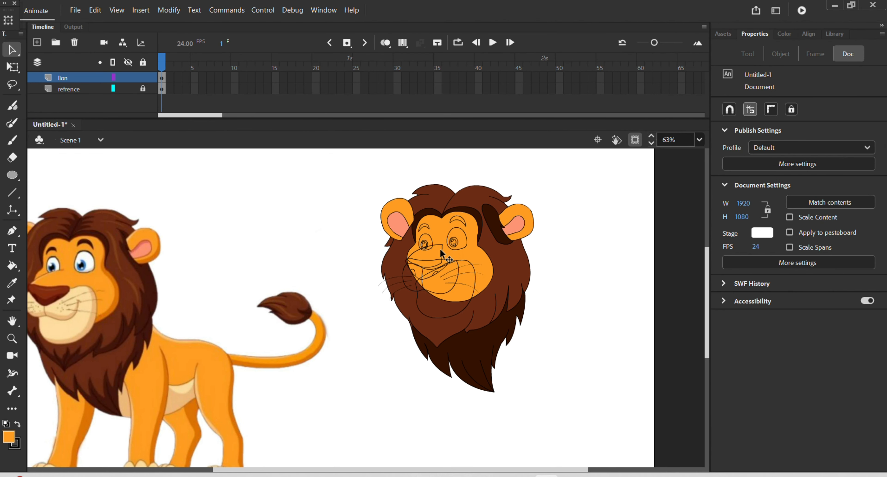
double_click(441, 251)
key(k)
click(433, 250)
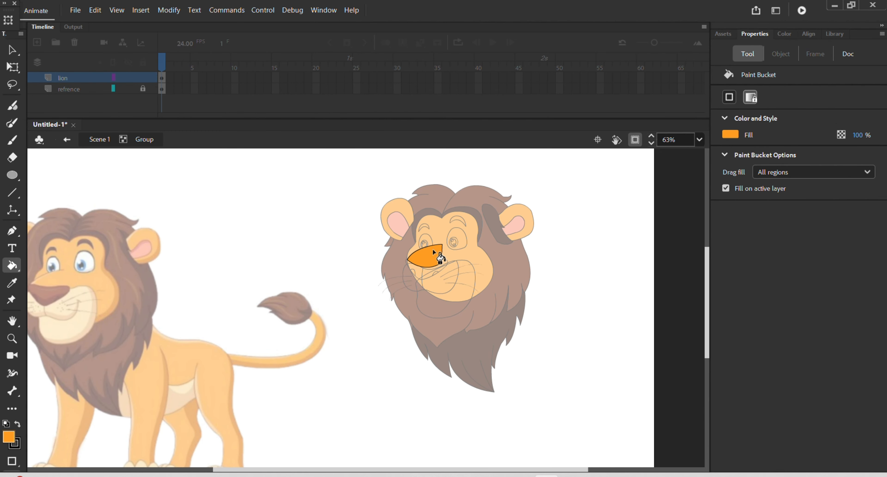
scroll(440, 255, up, 2)
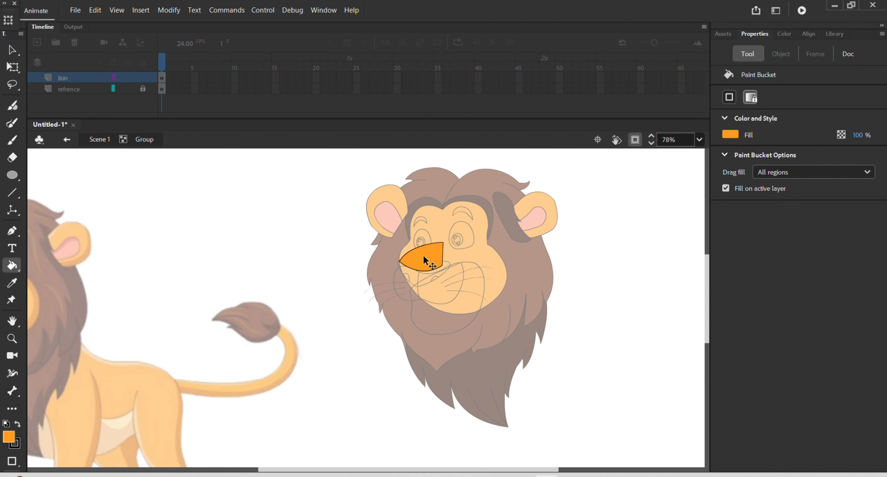
key(v)
double_click(321, 256)
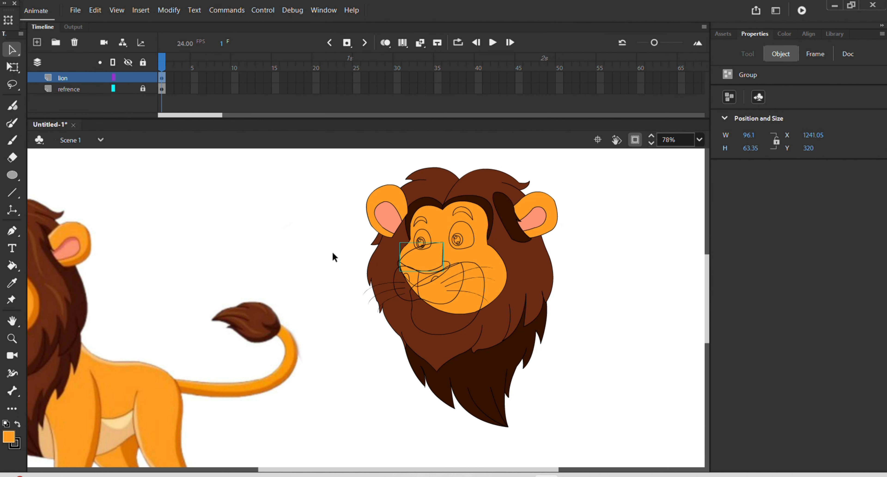
Sample the dark brown from the traced lower mane and fill the eyebrow on the right of the face with it
drag(317, 266, 352, 261)
key(i)
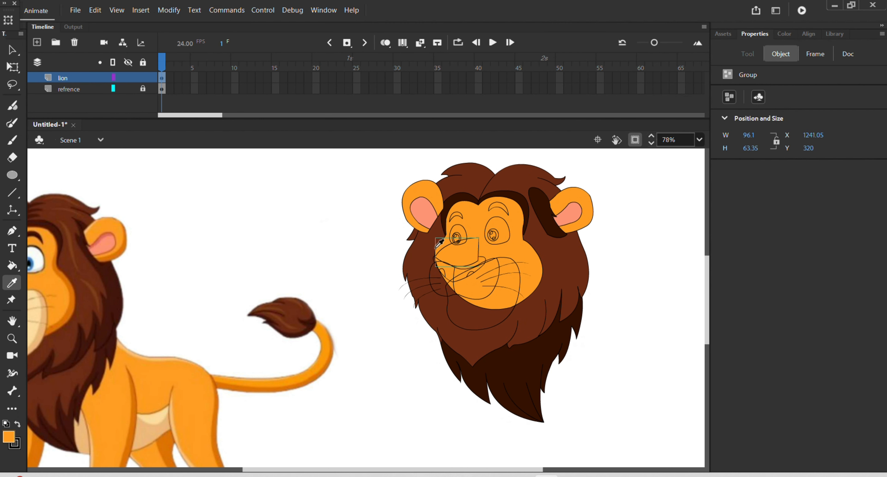
click(510, 359)
key(v)
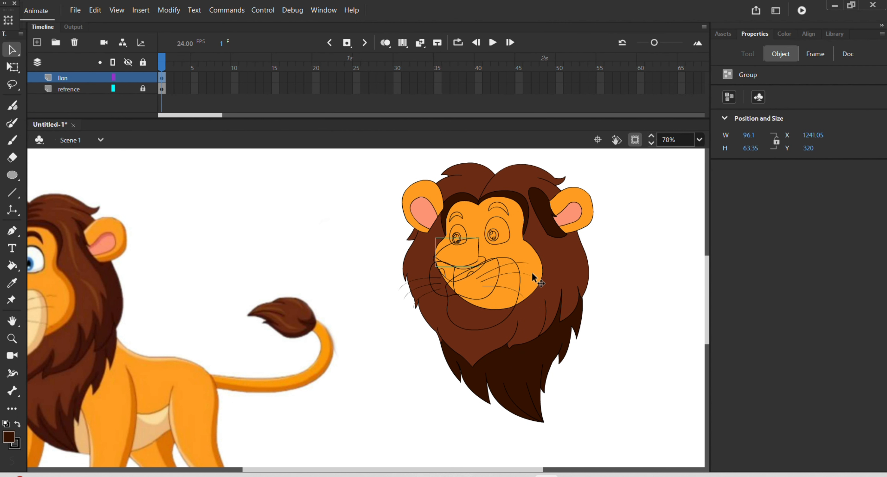
double_click(501, 209)
key(k)
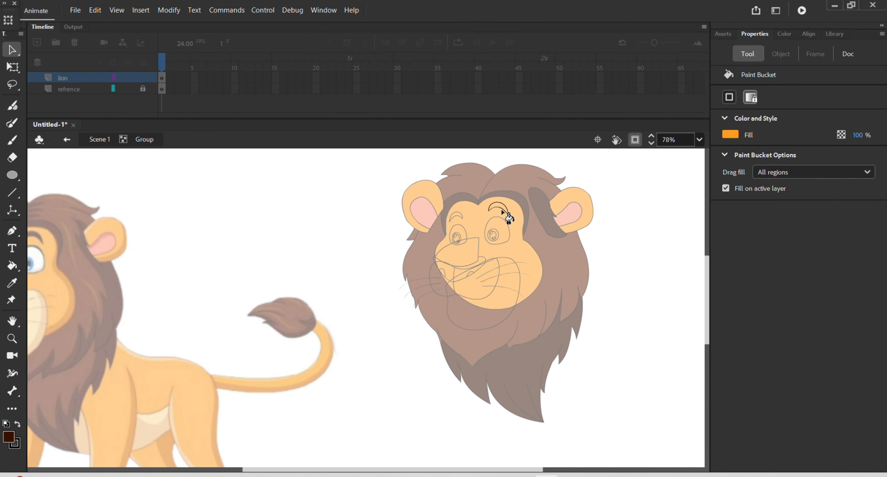
click(503, 211)
key(v)
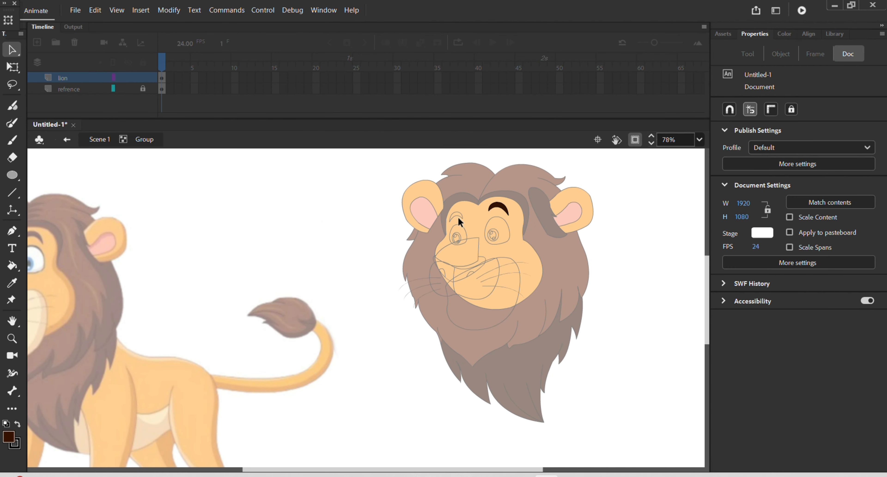
Fill the eyebrow on the left of the face with the same dark brown
double_click(458, 217)
double_click(457, 216)
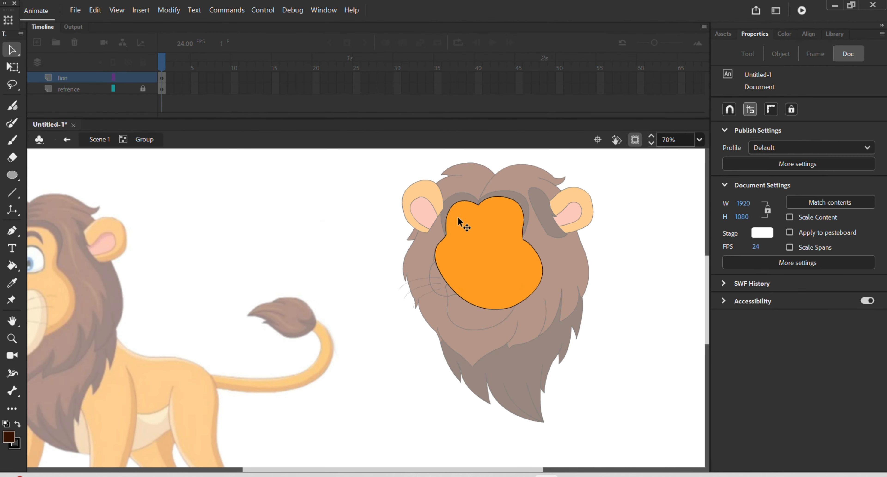
double_click(455, 216)
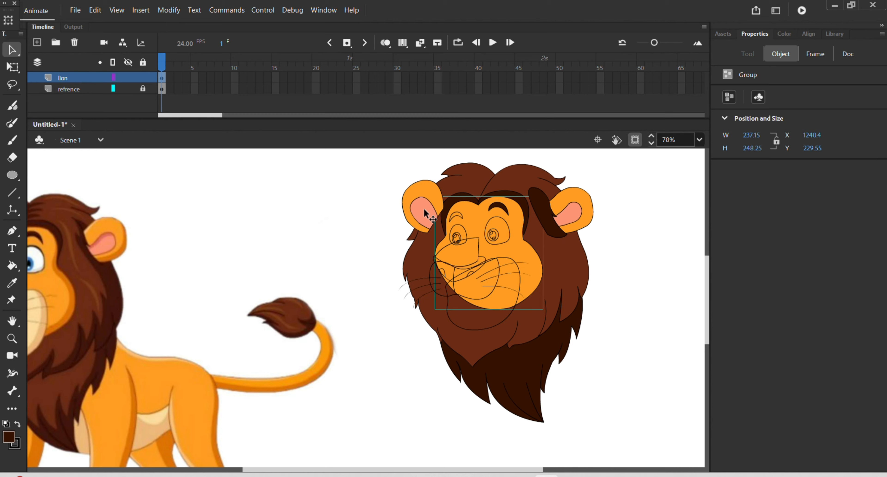
click(456, 218)
double_click(455, 217)
key(k)
click(459, 220)
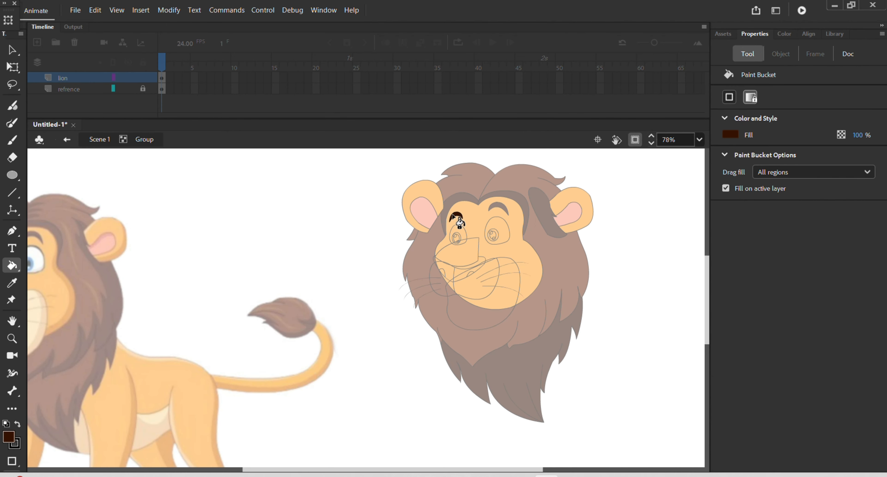
key(v)
double_click(382, 232)
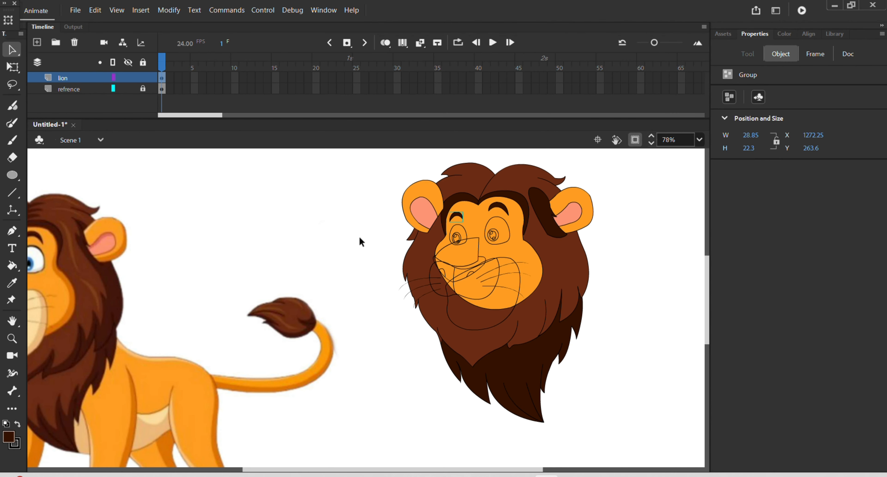
click(360, 238)
Sample the cream from the reference lion's chin and fill the two-part muzzle shape with it
drag(244, 320, 378, 301)
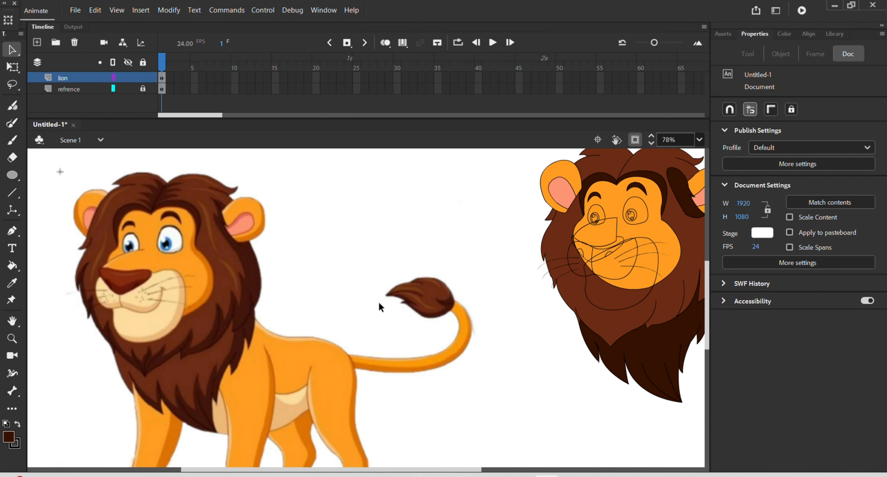
key(i)
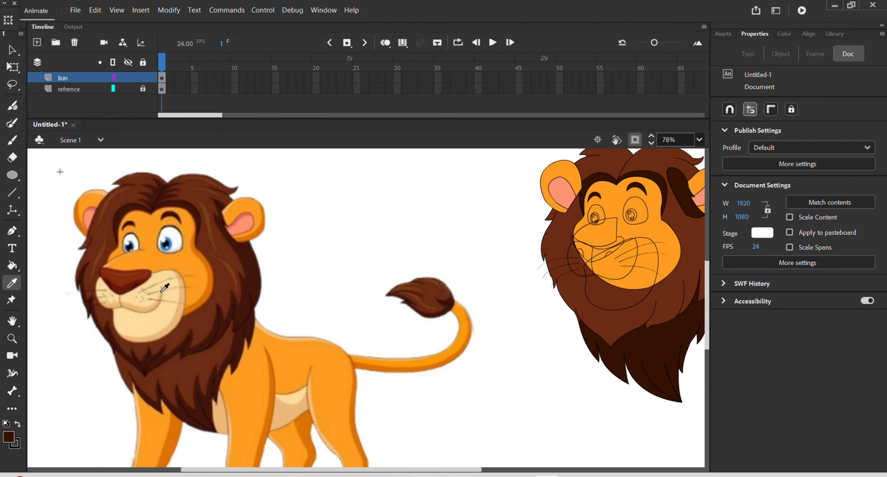
click(176, 324)
key(v)
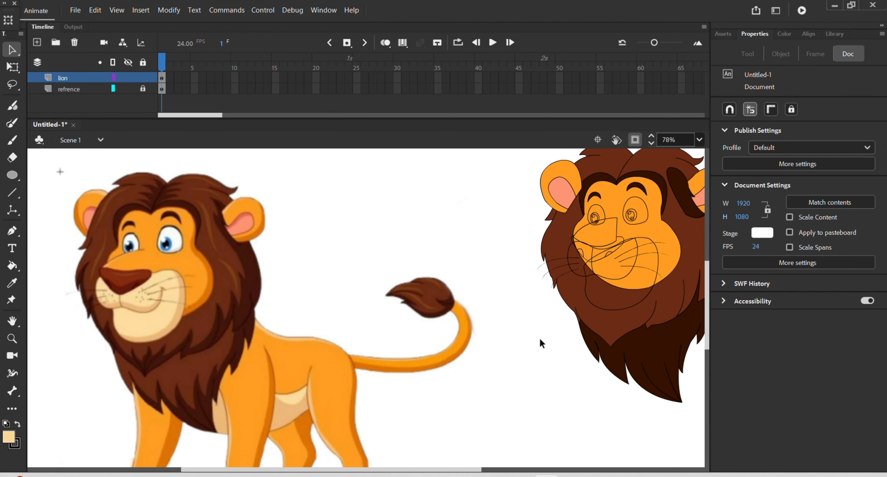
click(607, 279)
double_click(608, 280)
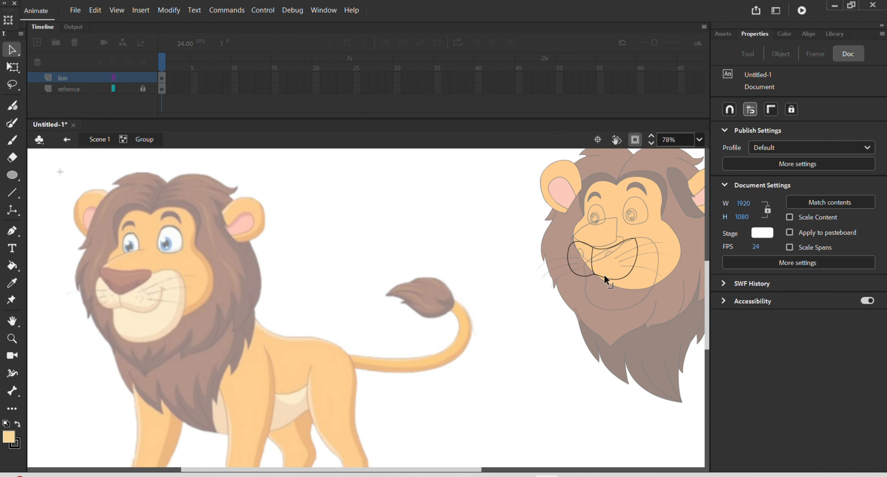
key(k)
click(601, 276)
key(v)
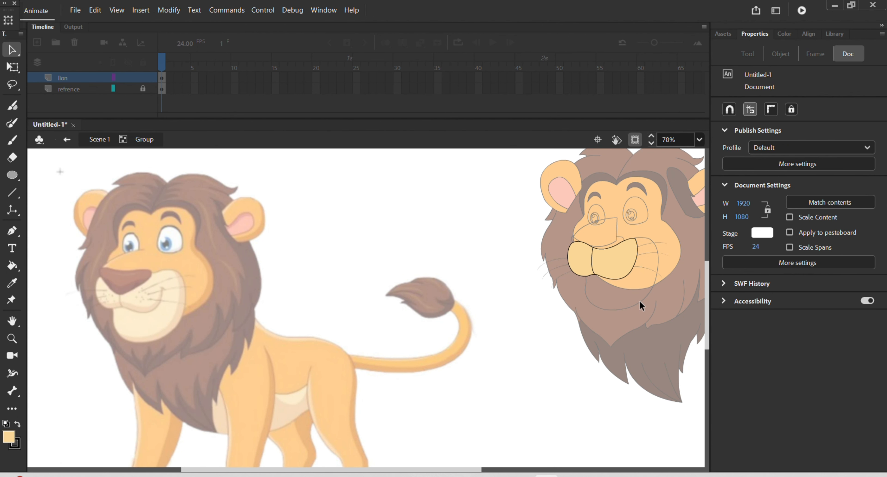
Fill the large chin shape below the muzzle with the same cream
drag(640, 300, 641, 303)
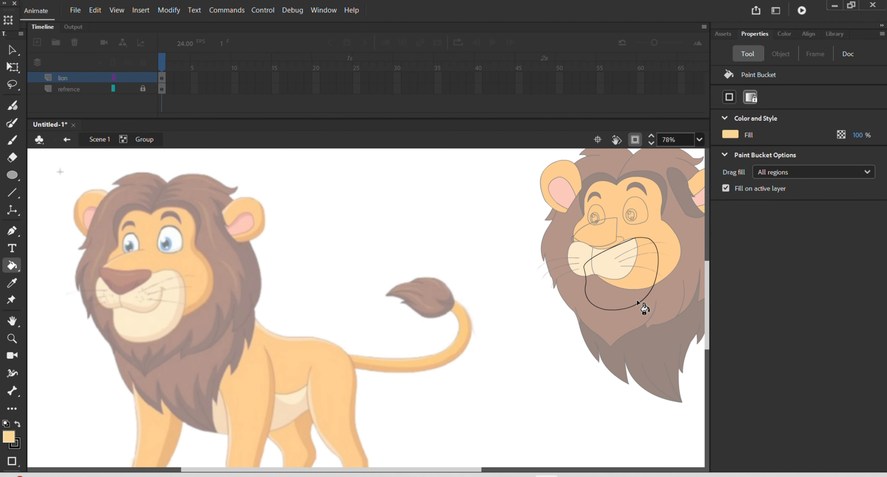
click(637, 301)
key(v)
double_click(537, 293)
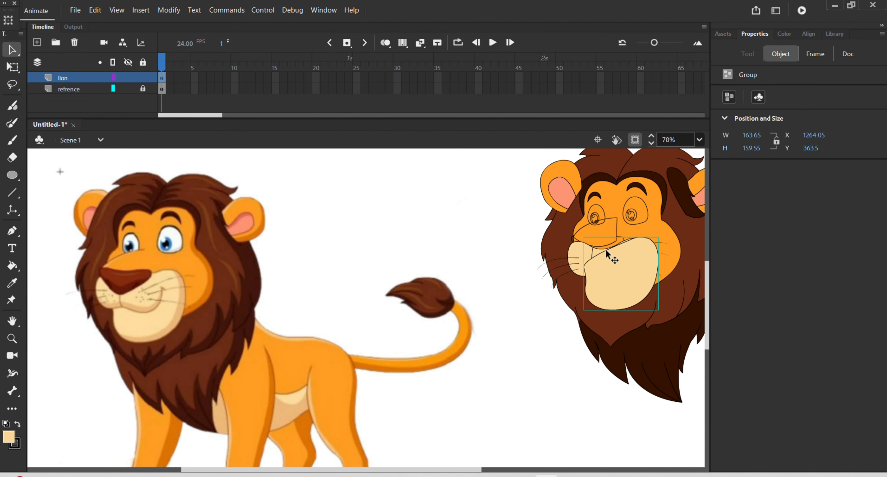
Sample the reddish brown from the reference lion's nose and fill the traced nose shape with it
key(i)
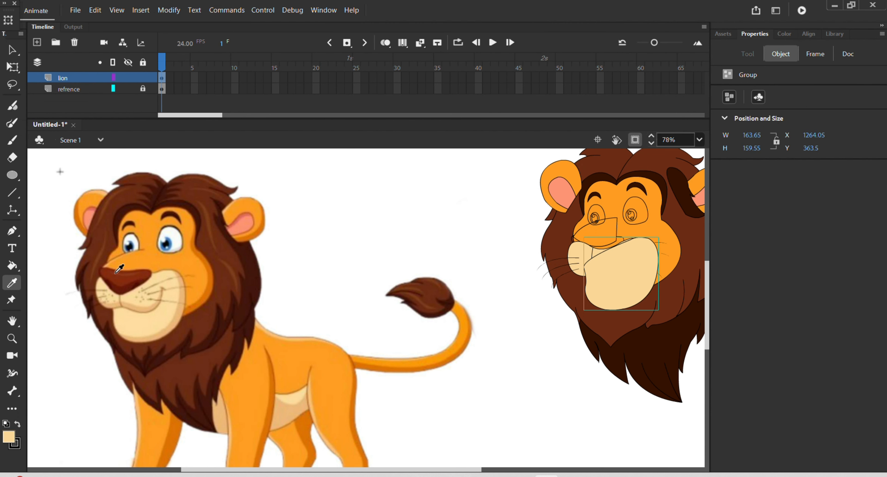
click(123, 280)
key(v)
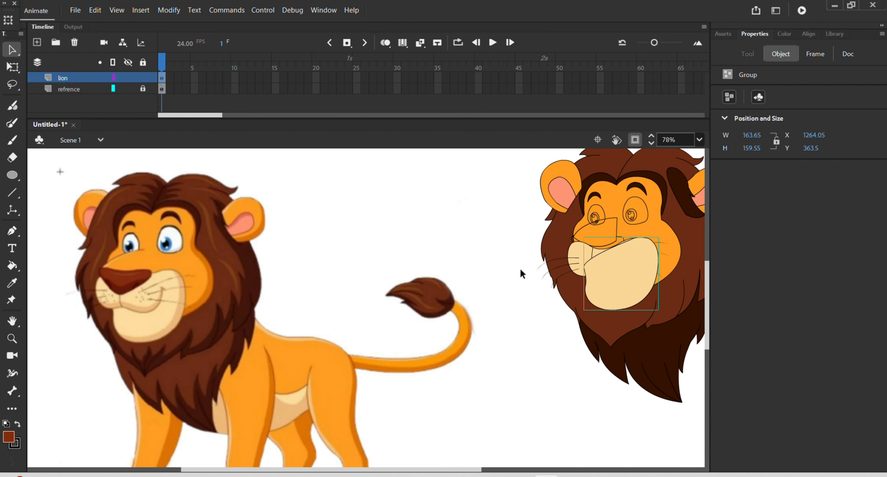
double_click(572, 244)
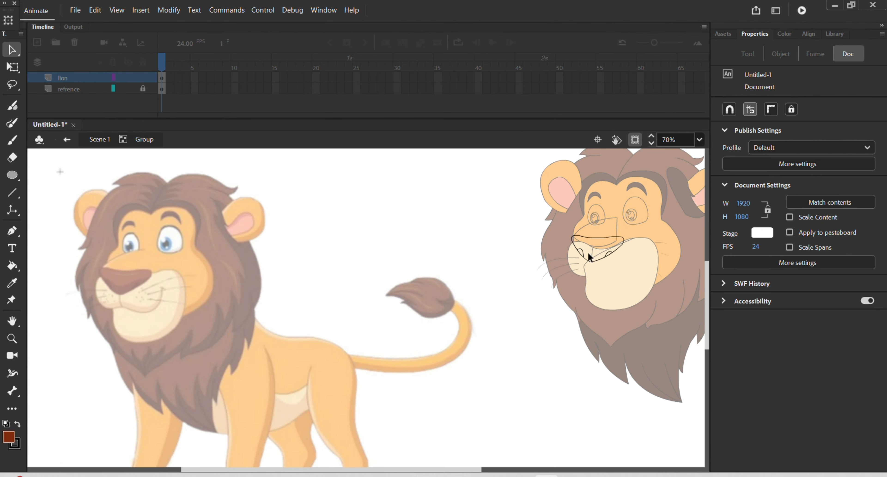
key(k)
click(600, 255)
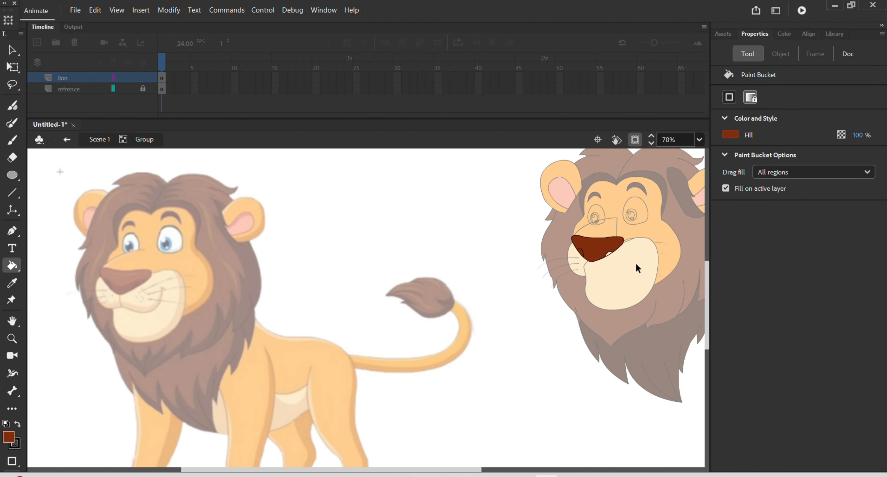
Fill the remaining empty nostril on the right of the nose with the same reddish brown and leave the nose group
scroll(636, 265, up, 5)
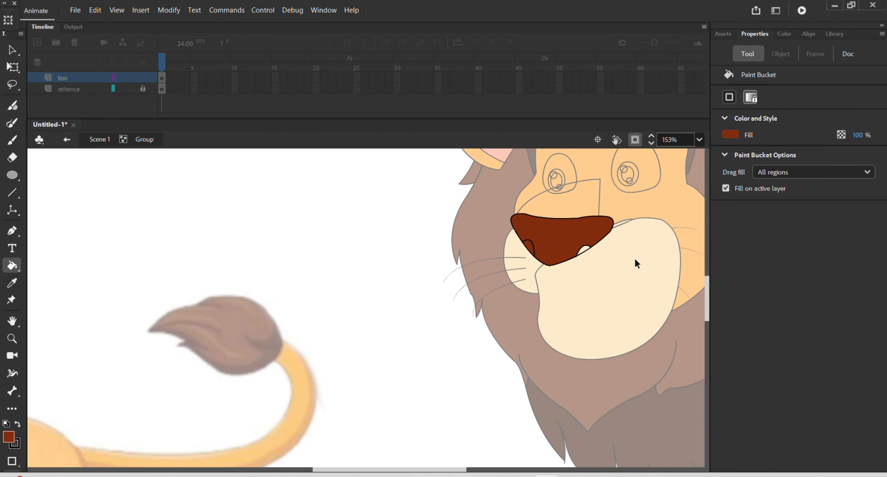
click(584, 251)
key(v)
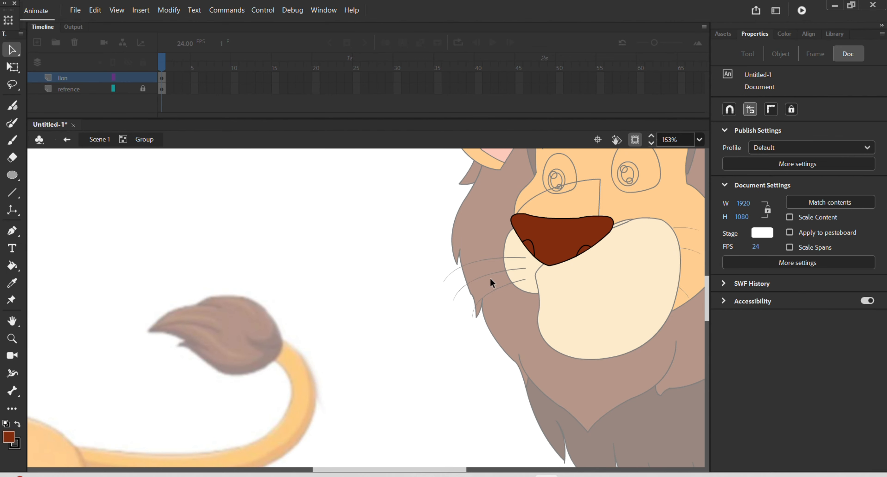
double_click(371, 278)
scroll(539, 312, down, 4)
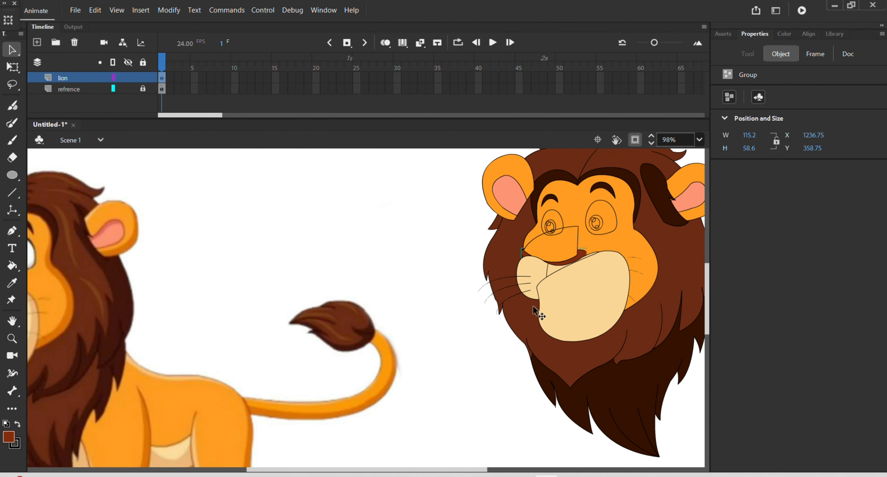
Sample the white from the reference lion's eye and fill the larger right eye shape of the traced head with it
drag(206, 297, 311, 294)
key(i)
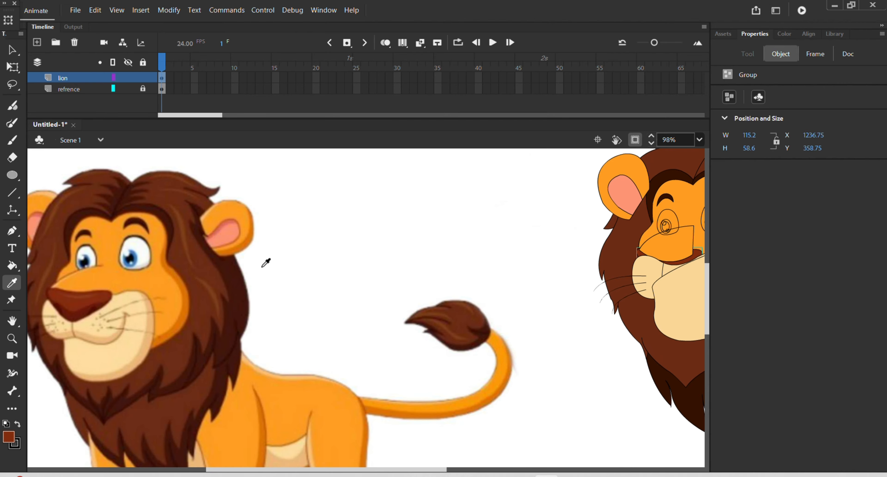
click(147, 257)
drag(426, 287, 210, 308)
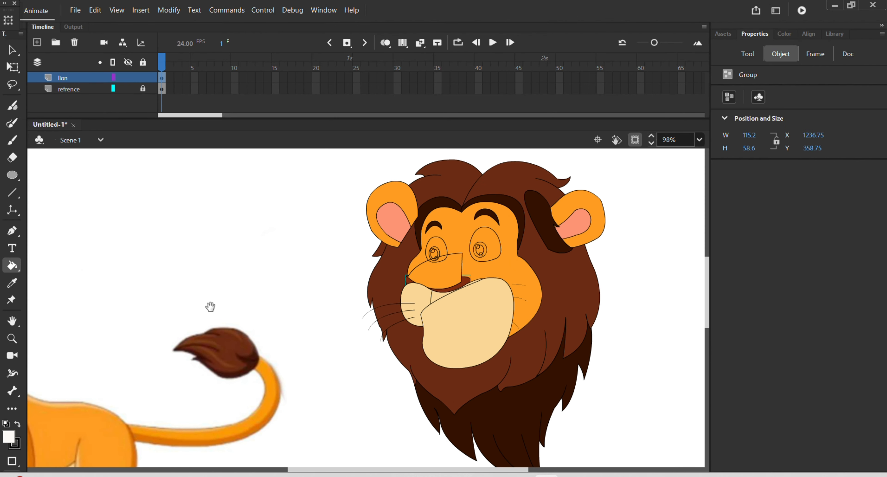
scroll(465, 280, up, 5)
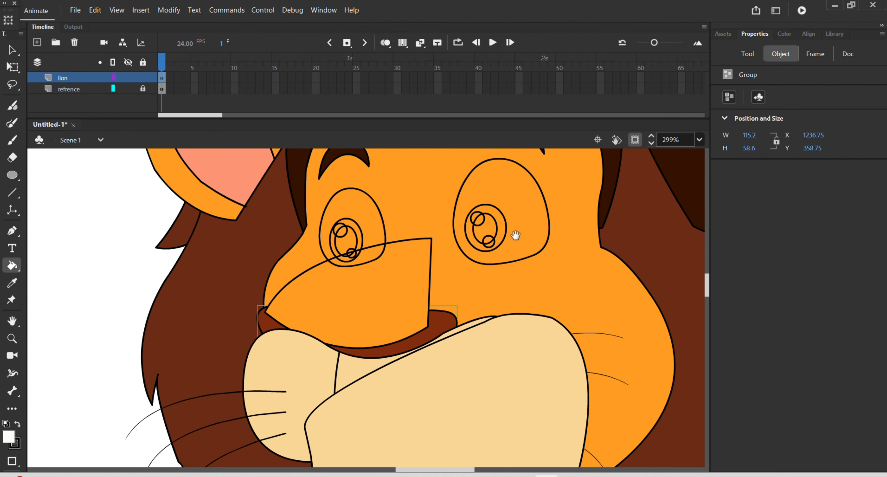
scroll(513, 257, up, 2)
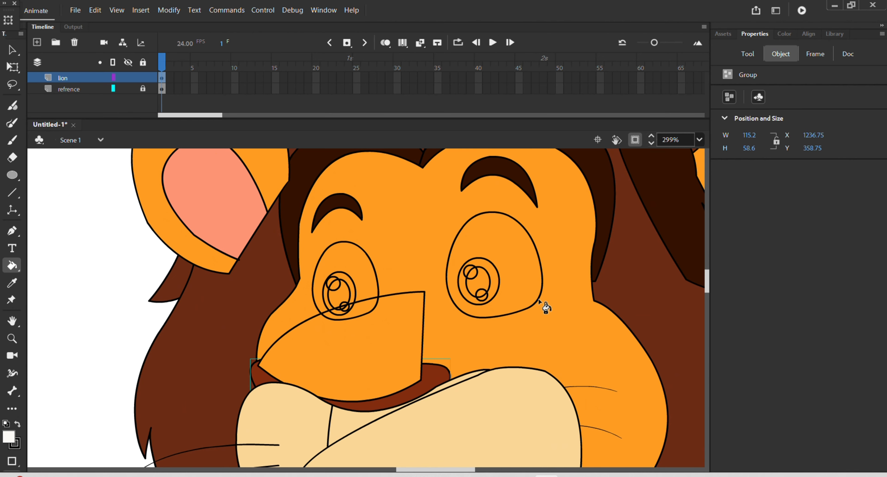
key(v)
double_click(539, 275)
key(k)
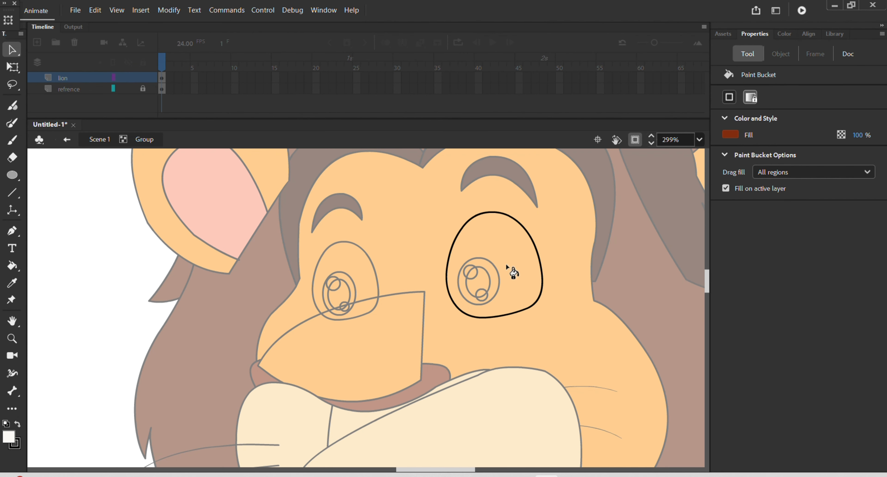
click(510, 271)
key(v)
double_click(398, 306)
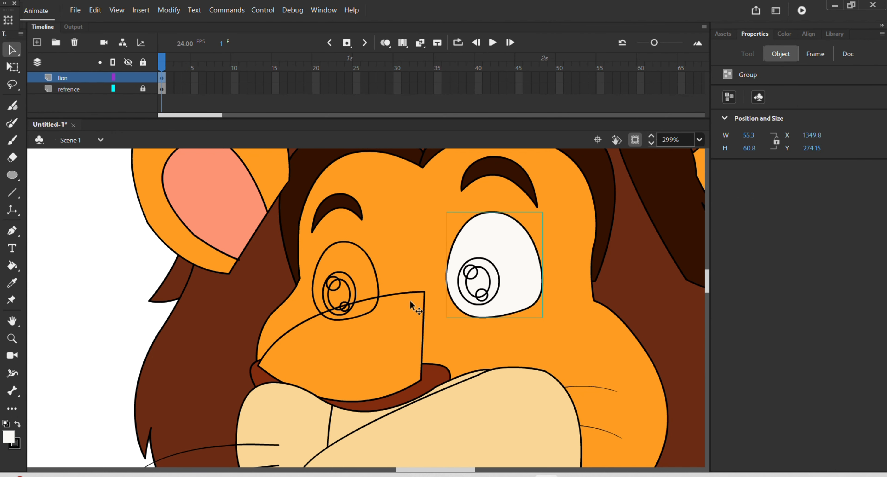
Fill the smaller left eye shape with the same white and leave its group
double_click(374, 272)
key(k)
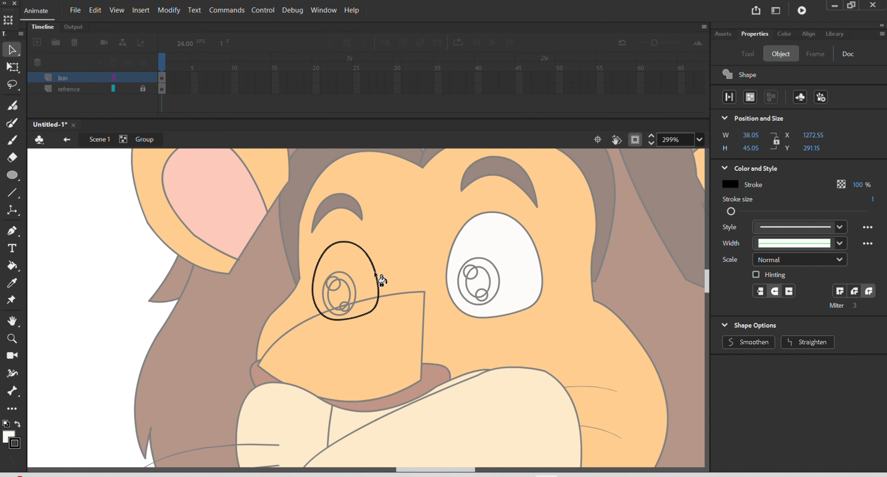
click(370, 275)
key(v)
double_click(399, 276)
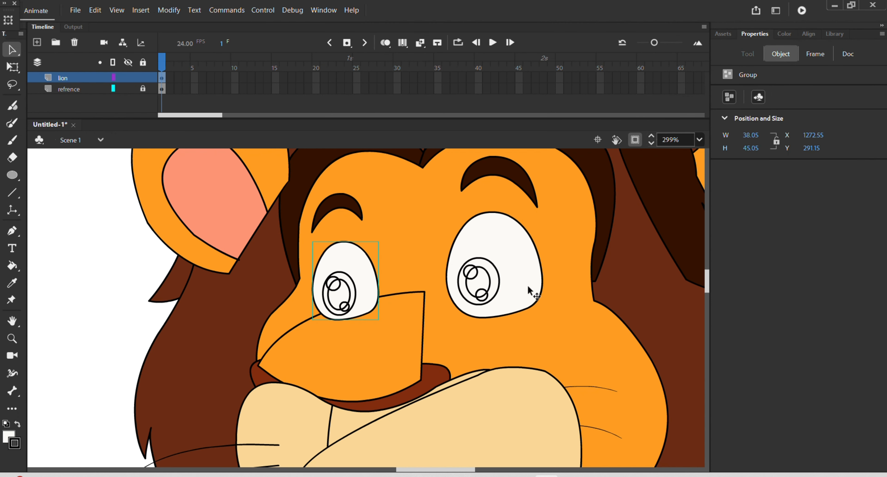
Fill the lower and upper highlight circles inside the right eye with the same white
double_click(483, 295)
key(k)
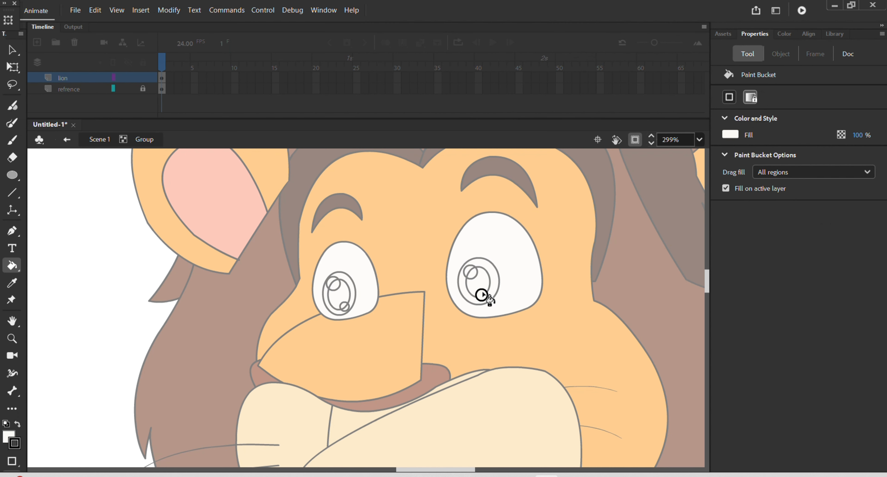
key(v)
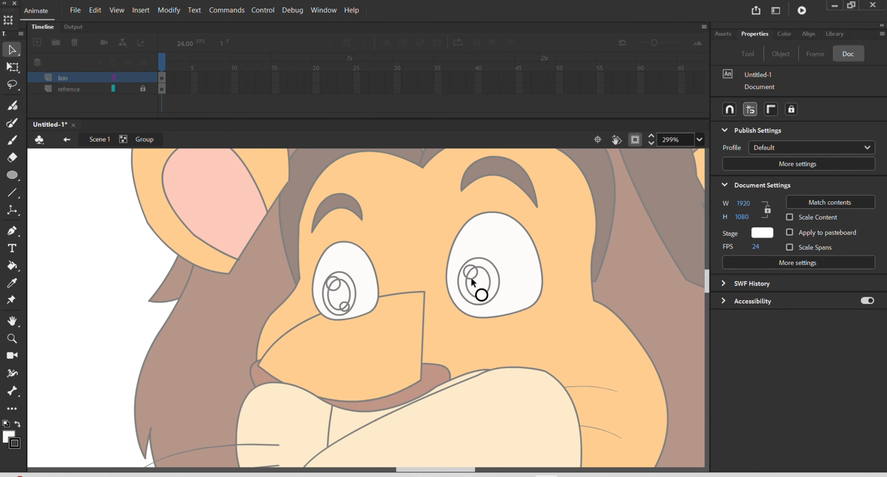
double_click(472, 277)
double_click(471, 274)
key(k)
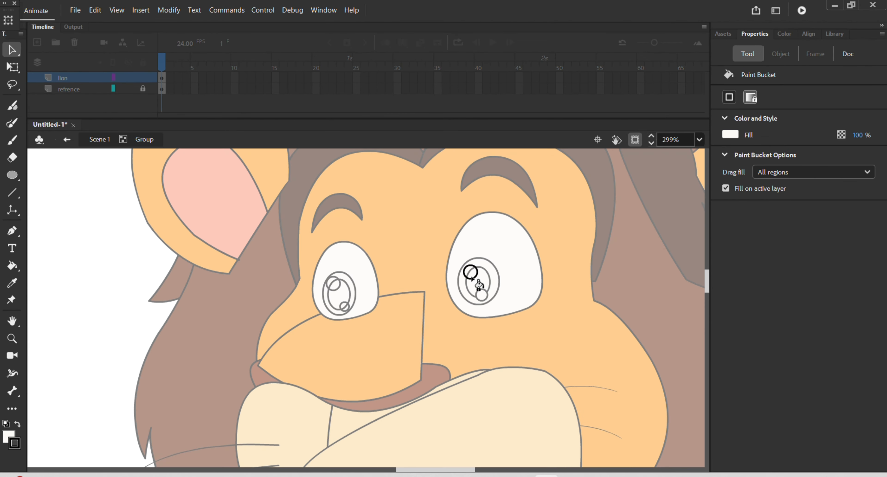
key(v)
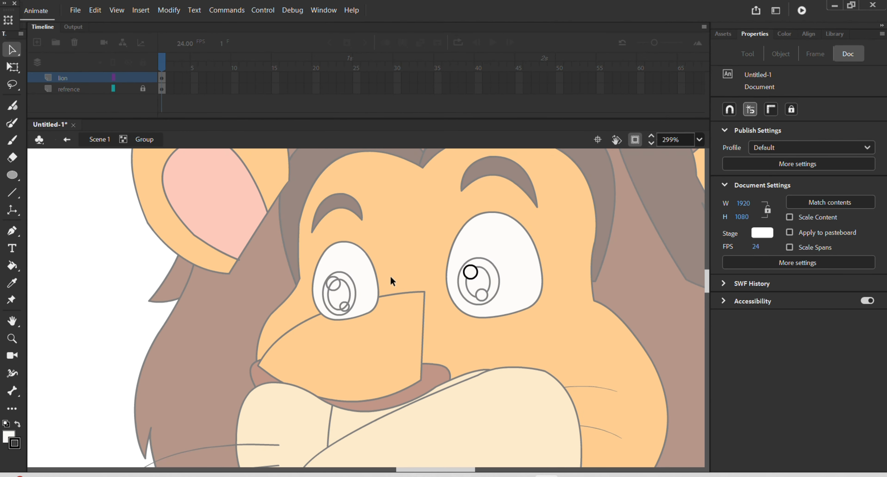
Fill the upper highlight circle inside the left eye with white and leave its group
double_click(364, 289)
double_click(331, 285)
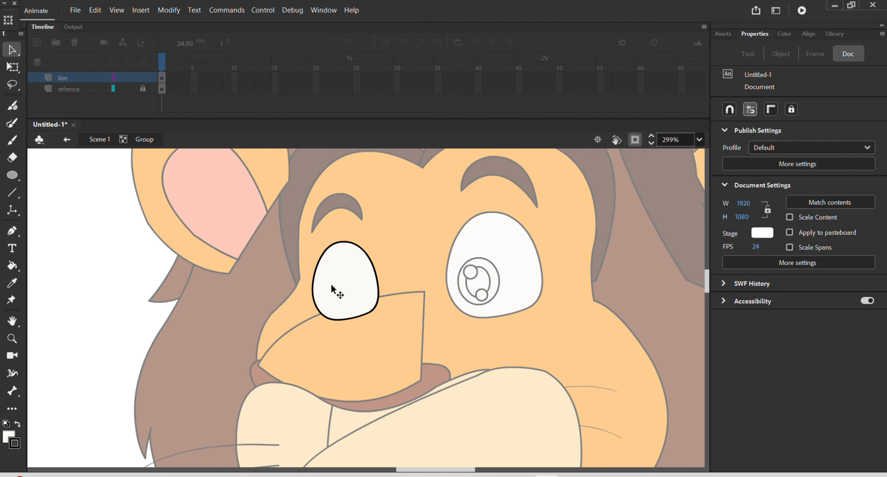
double_click(286, 269)
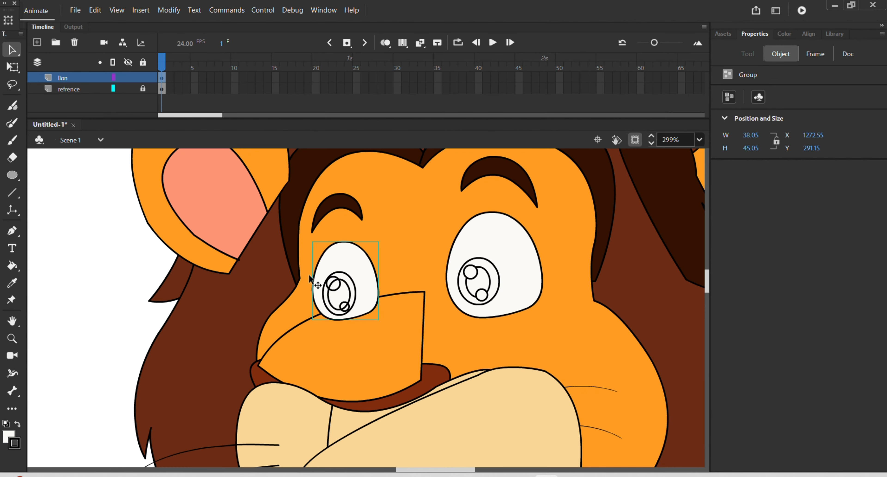
double_click(333, 290)
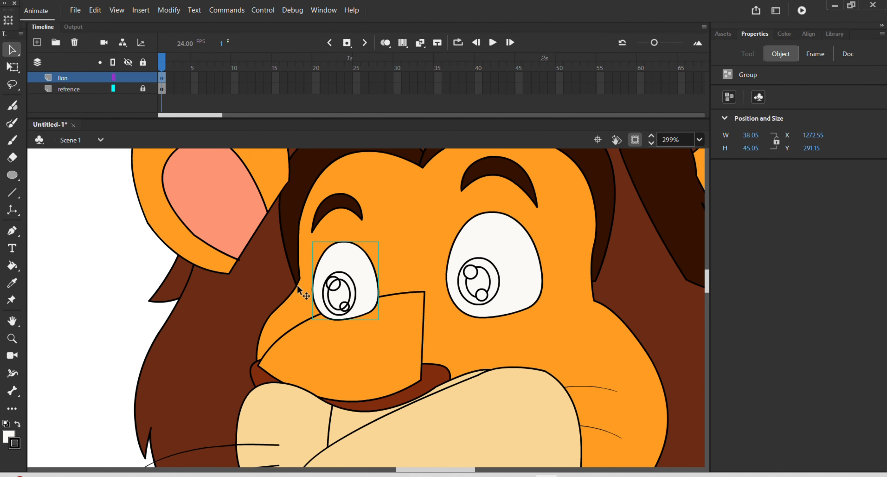
click(328, 288)
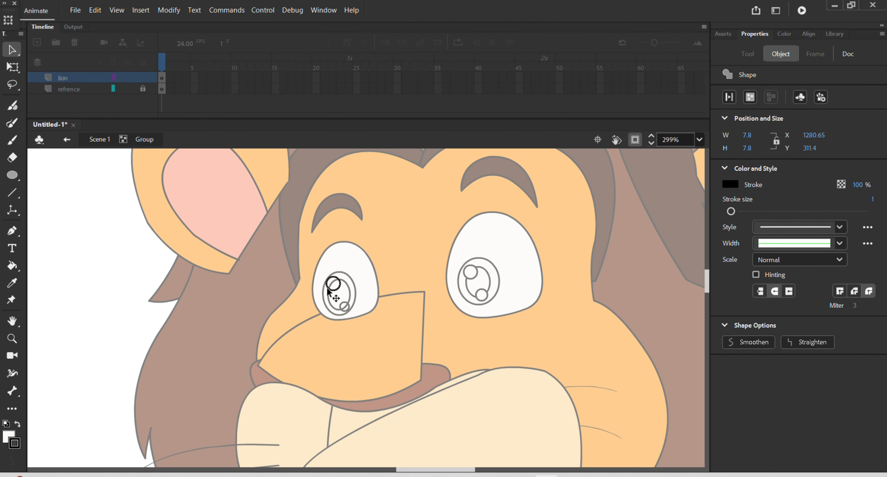
key(k)
click(336, 286)
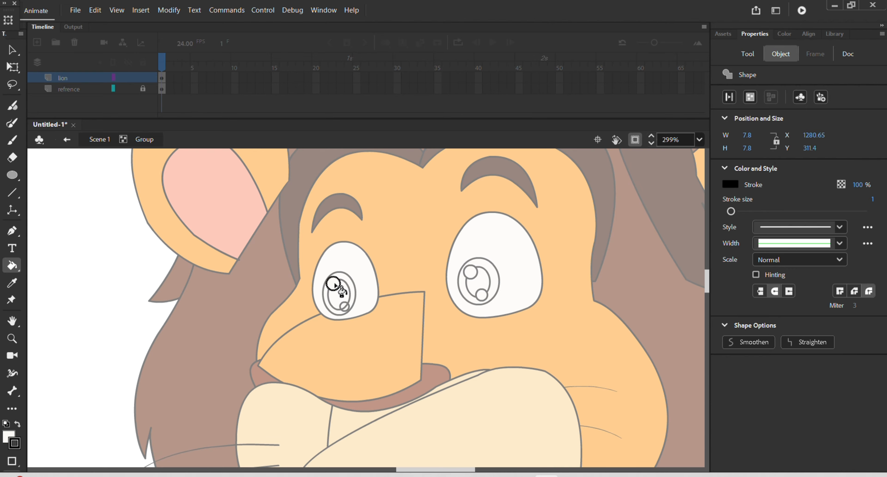
key(v)
click(347, 325)
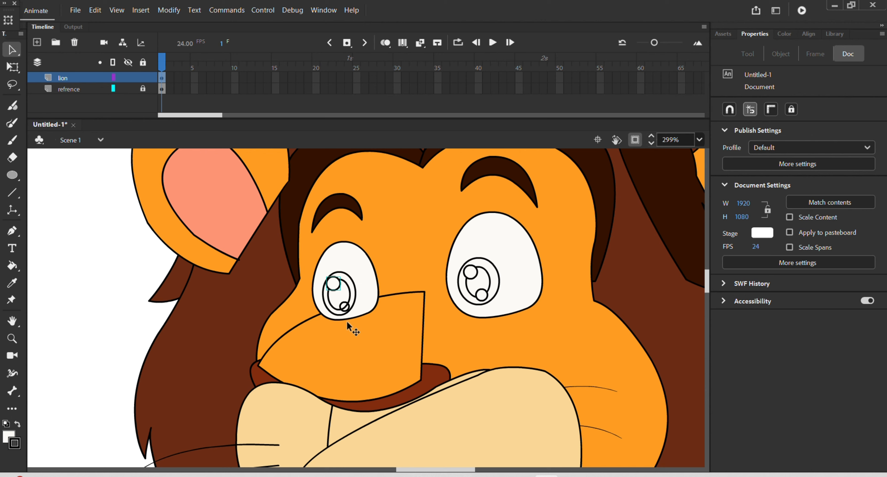
Fill the small lower highlight circle inside the left eye with white and leave its group
click(344, 306)
key(k)
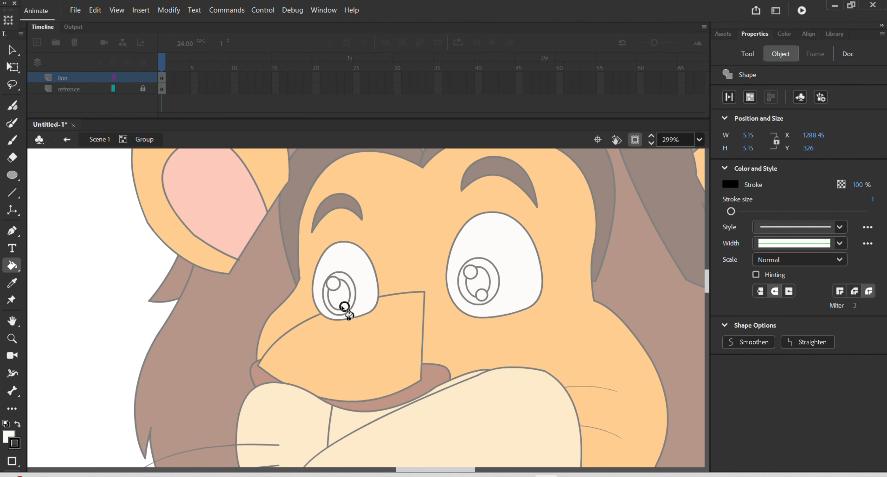
key(v)
double_click(274, 314)
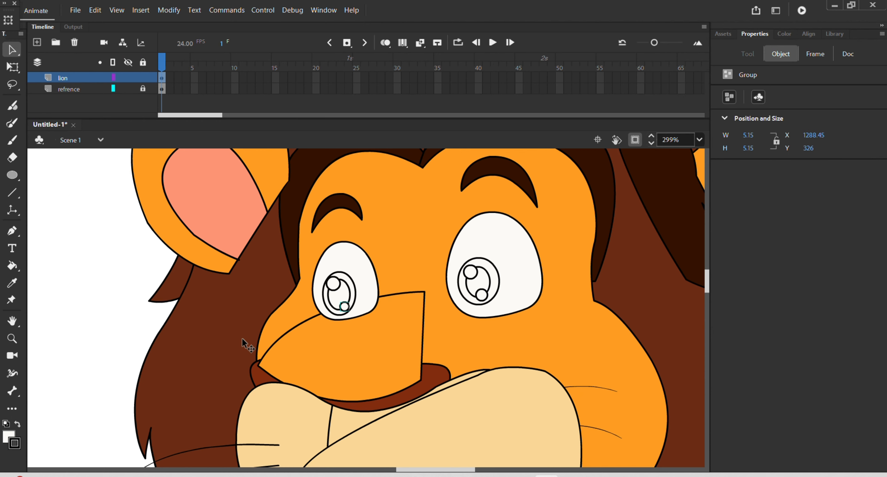
Sample the blue from the iris of the reference lion's right eye as the fill color
drag(248, 343, 715, 317)
drag(402, 315, 632, 319)
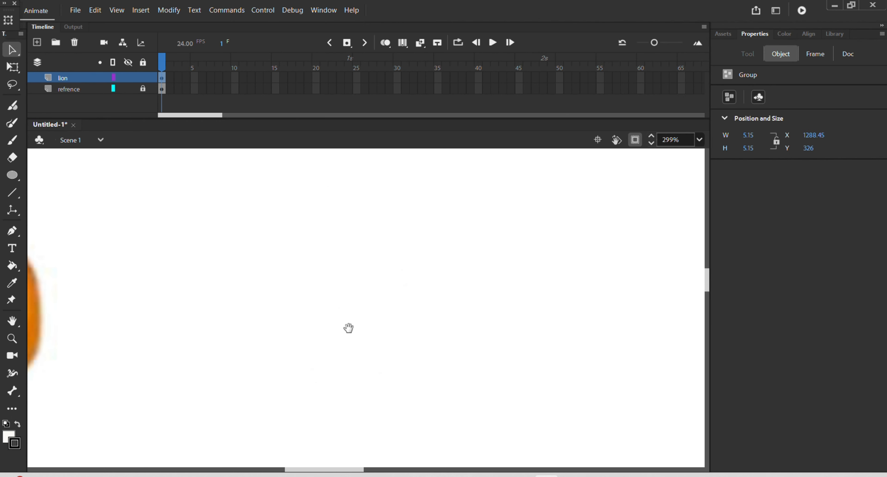
drag(349, 329, 693, 313)
drag(414, 314, 648, 272)
key(i)
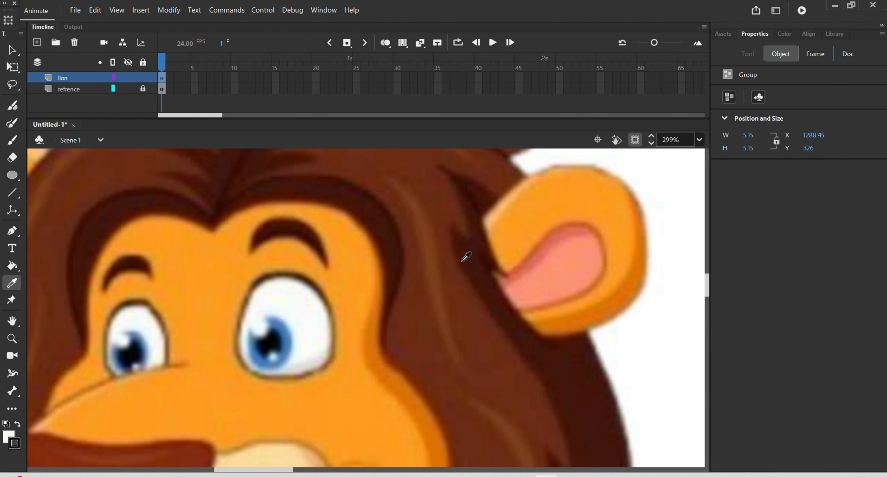
click(284, 344)
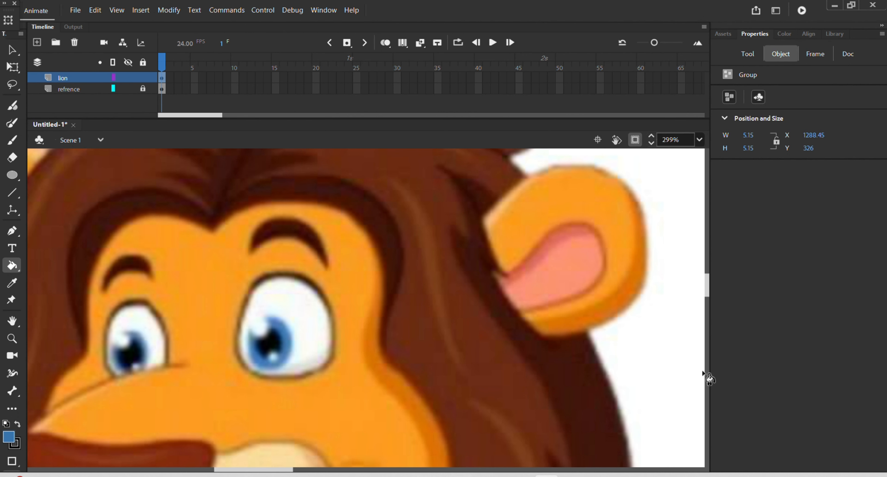
Fill the outer iris oval of the traced head's right eye with the sampled blue
drag(689, 349, 443, 361)
drag(630, 356, 334, 345)
drag(557, 329, 157, 346)
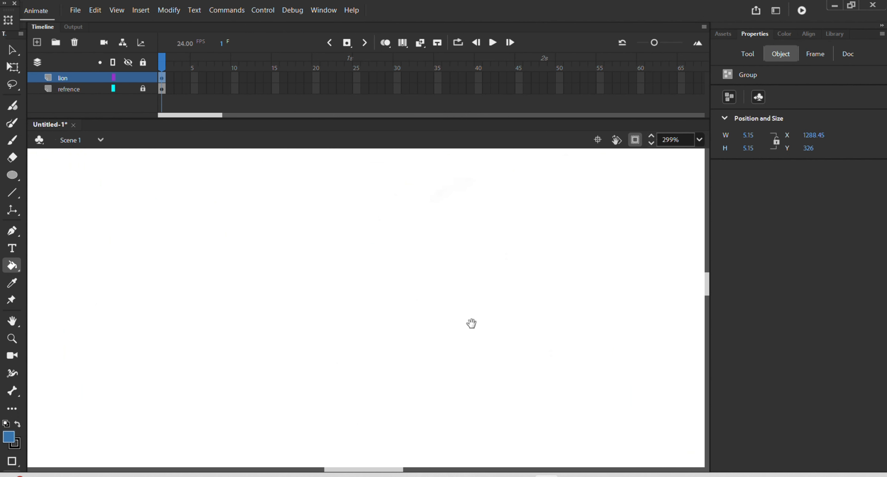
drag(471, 323, 162, 324)
drag(679, 327, 377, 319)
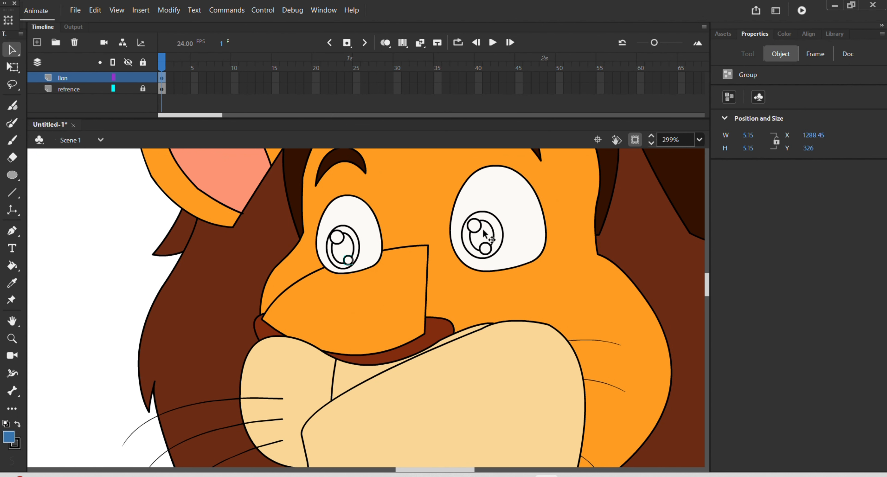
key(v)
double_click(501, 228)
key(k)
click(486, 236)
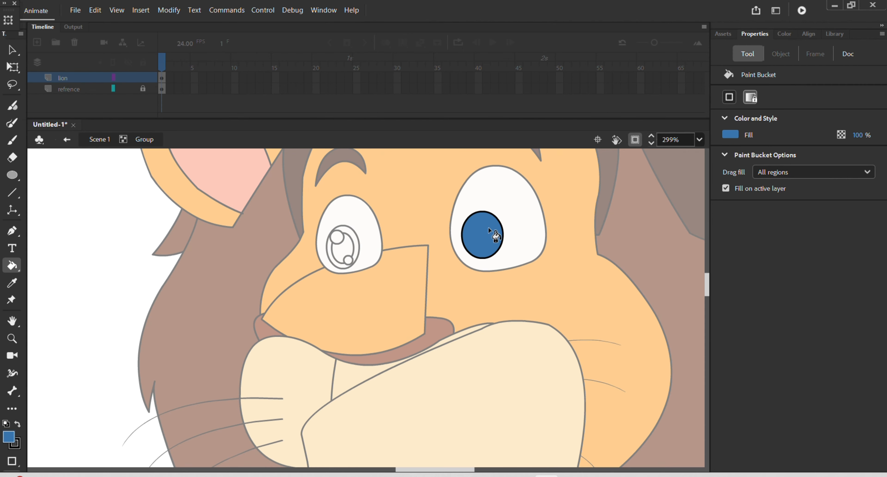
click(485, 245)
key(v)
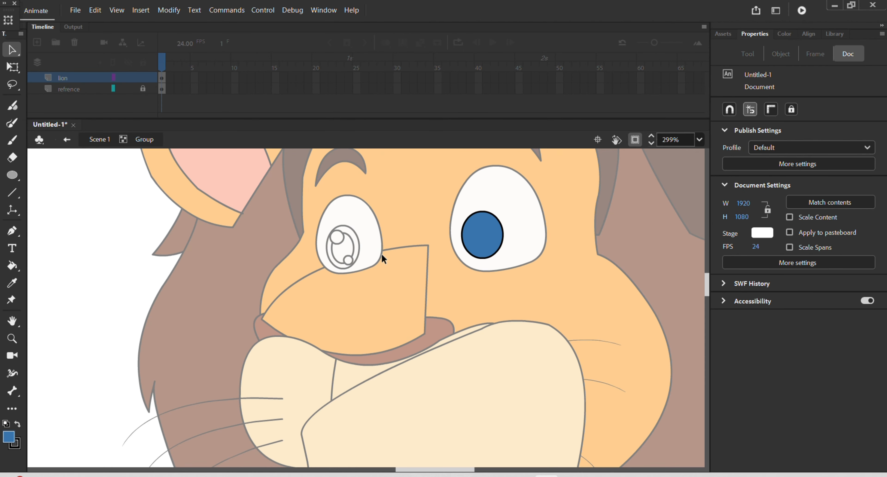
Fill the outer iris oval of the left eye with the same blue and leave its group
double_click(357, 237)
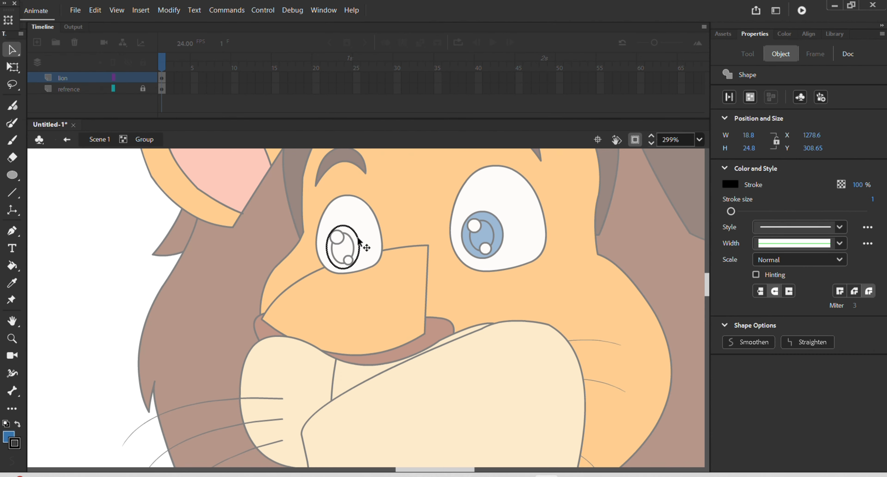
key(k)
click(355, 246)
key(v)
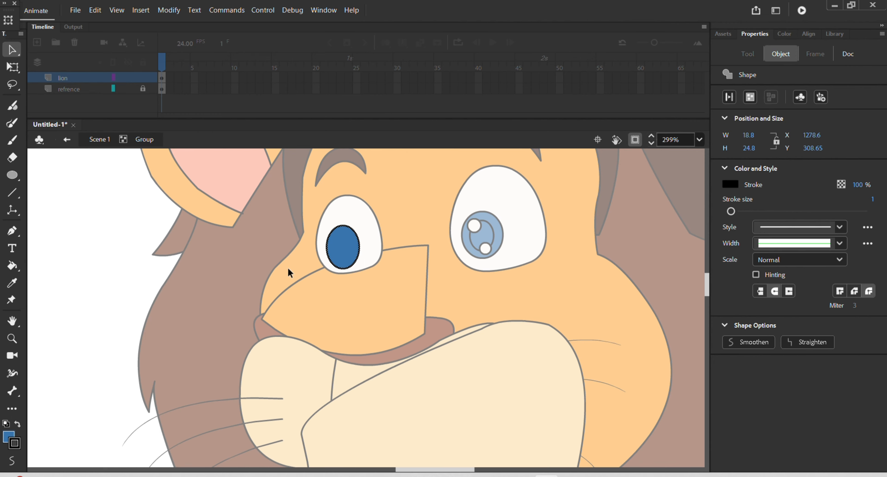
double_click(288, 272)
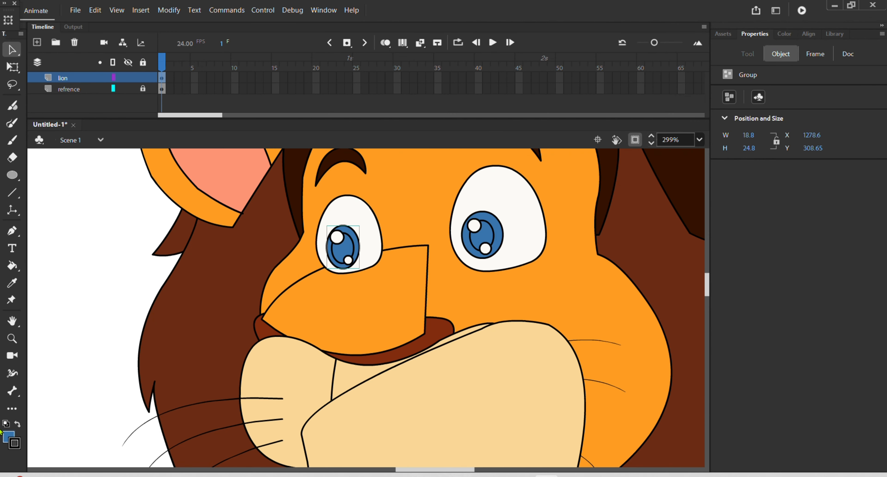
Set the fill color to black and fill the inner pupil oval of the traced head's left eye with it
click(7, 435)
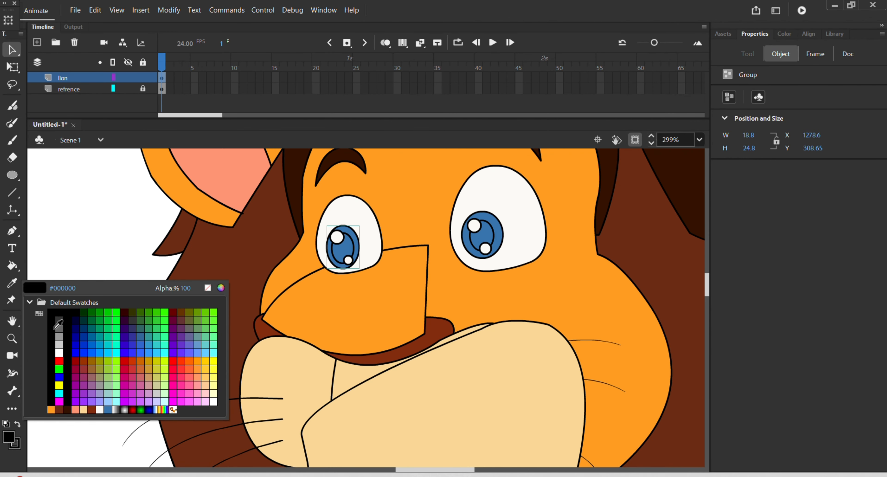
click(68, 314)
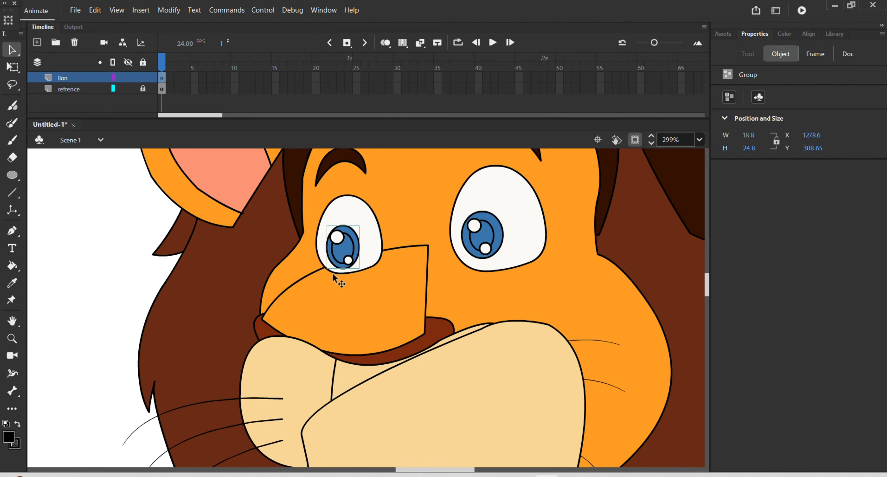
double_click(353, 246)
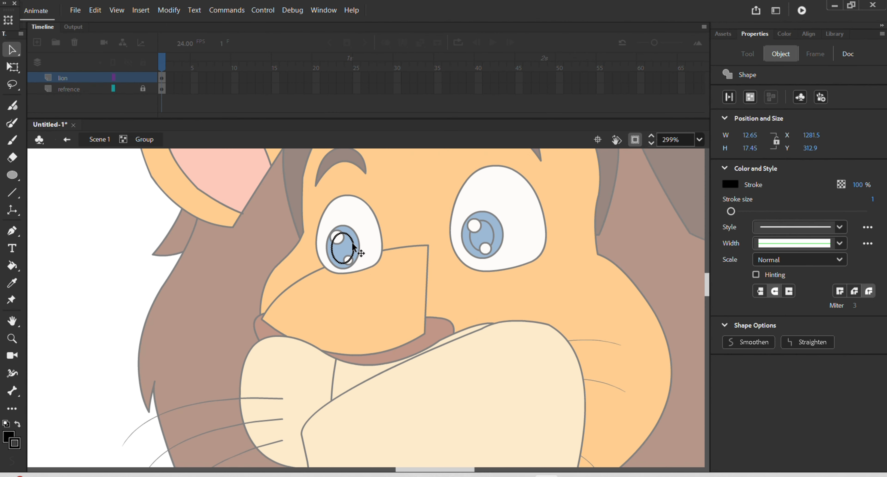
click(348, 249)
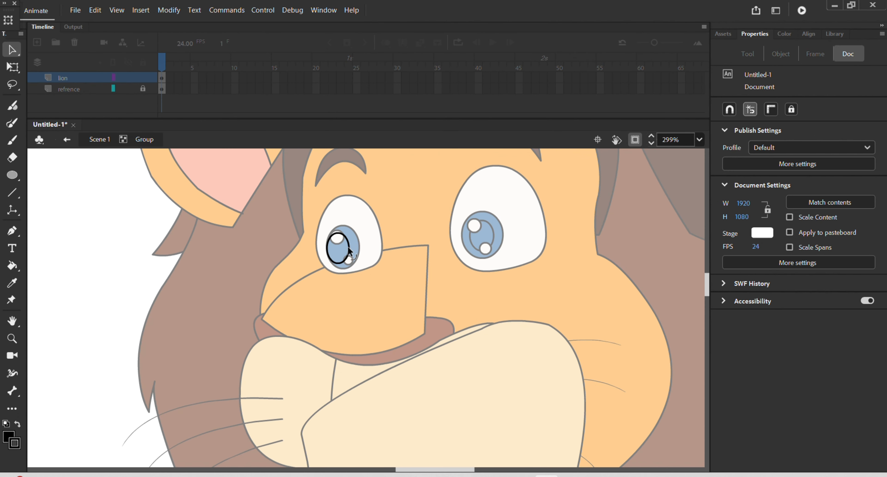
click(349, 253)
drag(348, 254, 353, 254)
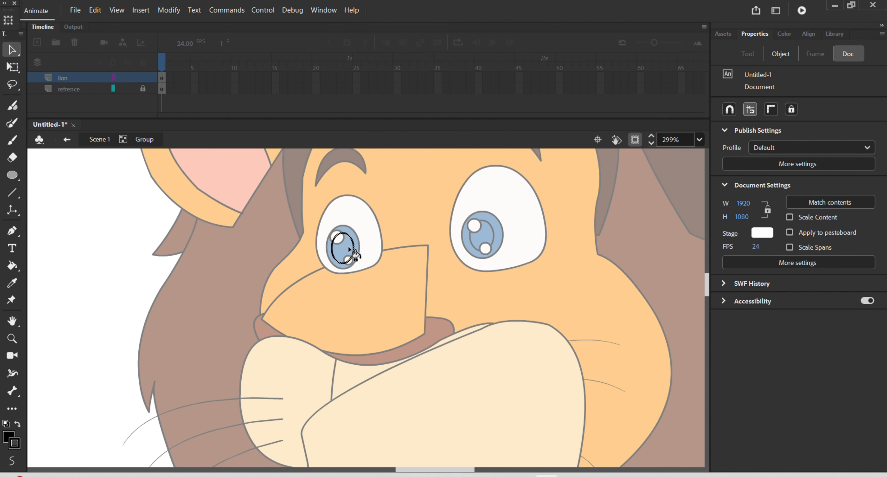
key(k)
click(349, 253)
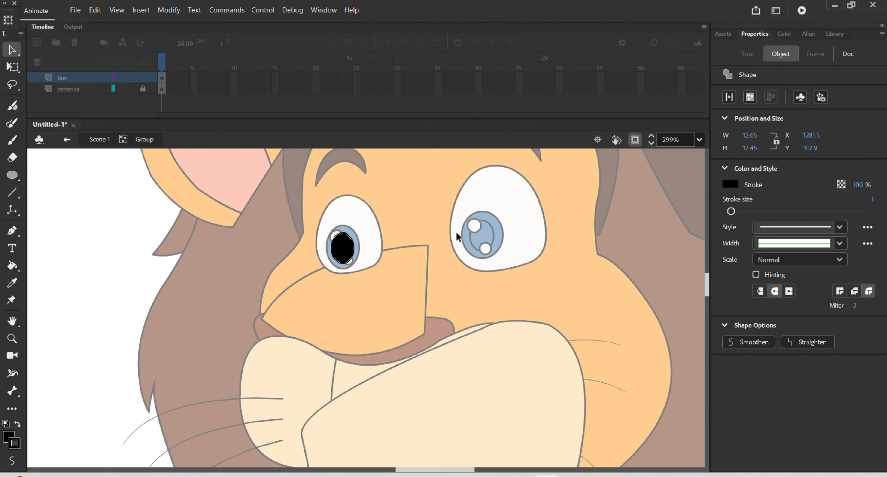
Fill the inner pupil oval of the right eye with black and leave its group
double_click(490, 227)
click(491, 227)
double_click(491, 227)
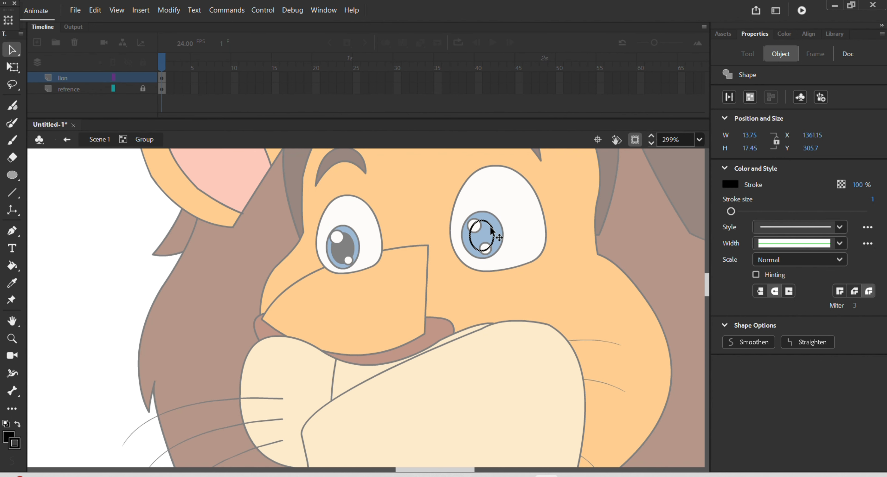
key(k)
click(484, 233)
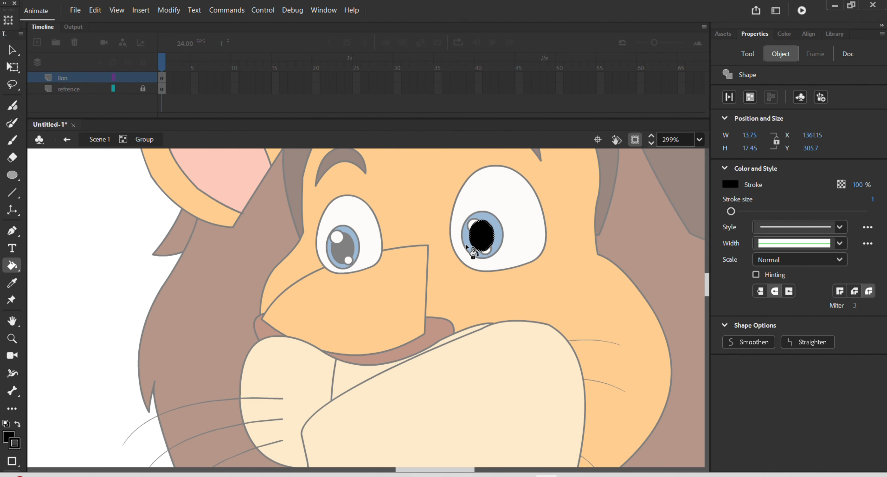
double_click(436, 248)
double_click(435, 248)
scroll(435, 248, down, 5)
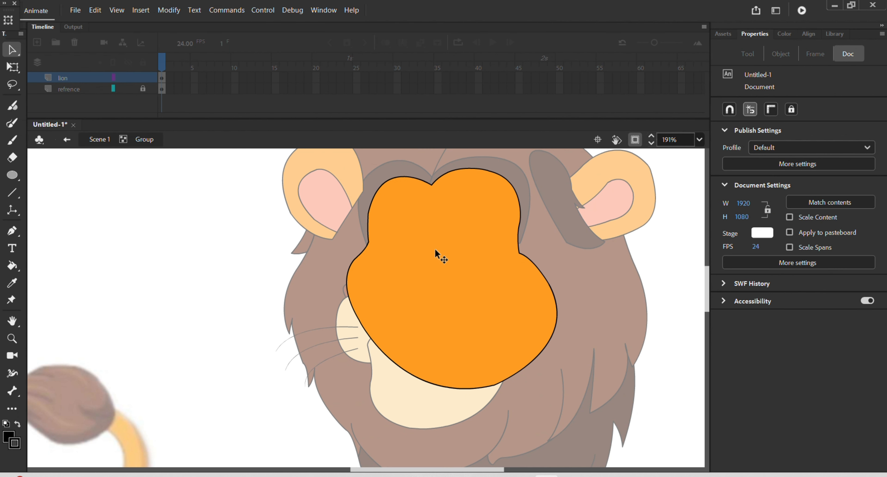
double_click(572, 250)
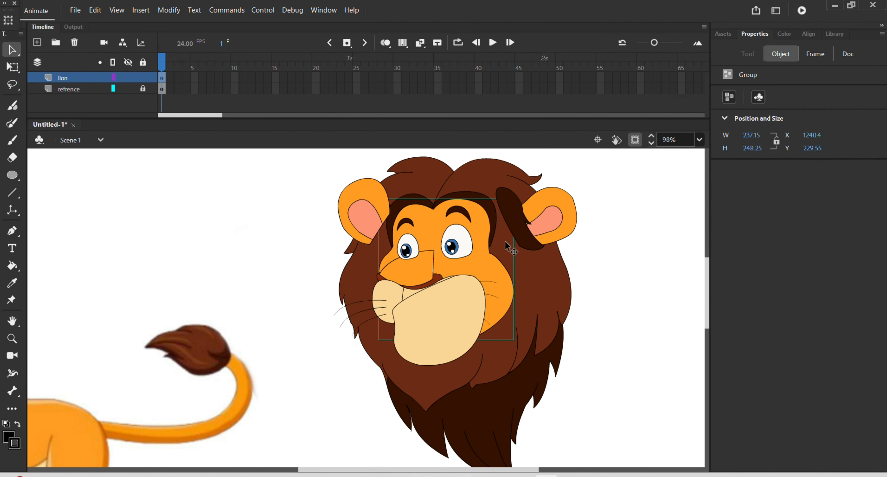
Send the traced head's left ear group to the back so it sits behind the mane
scroll(462, 255, down, 2)
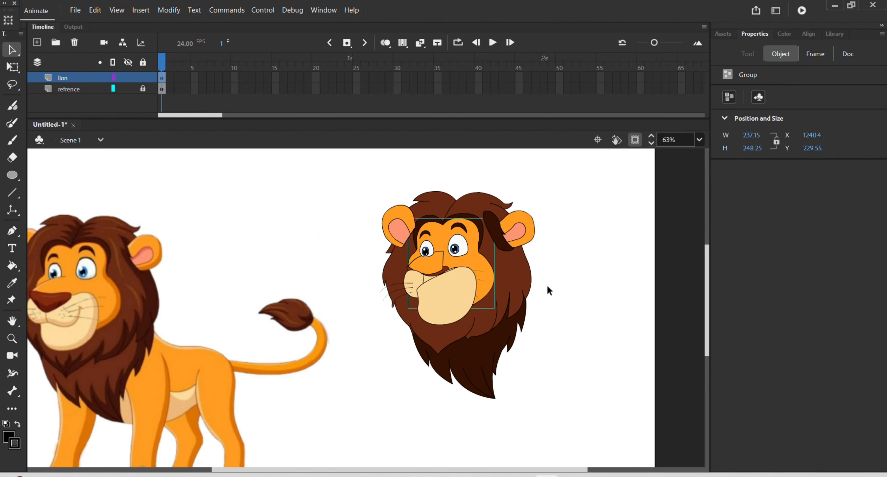
drag(552, 291, 594, 293)
click(589, 301)
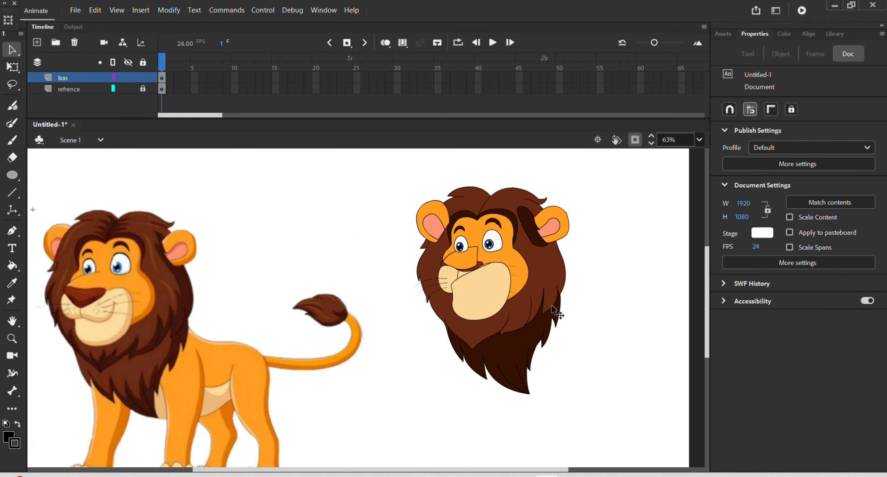
click(426, 214)
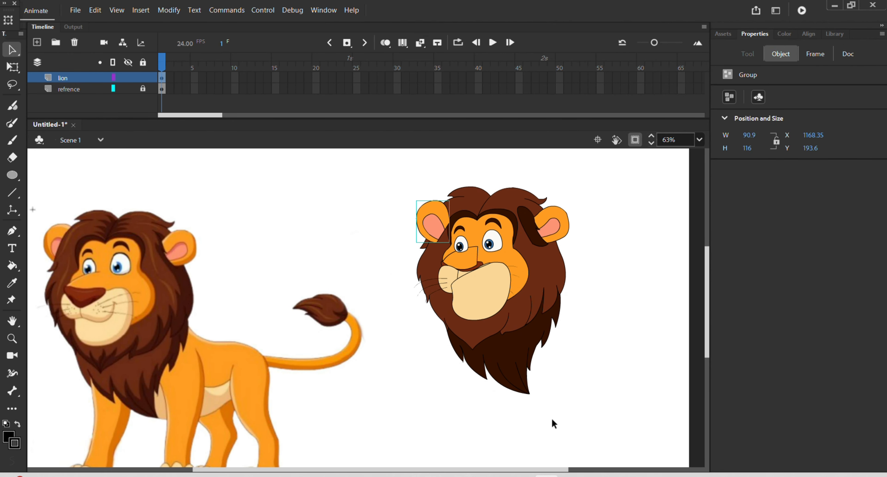
key(ctrl+shift+Down)
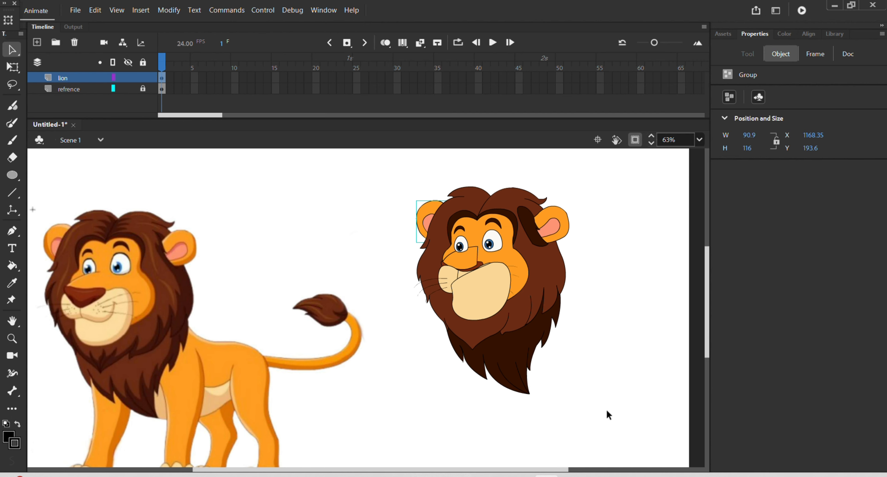
click(637, 266)
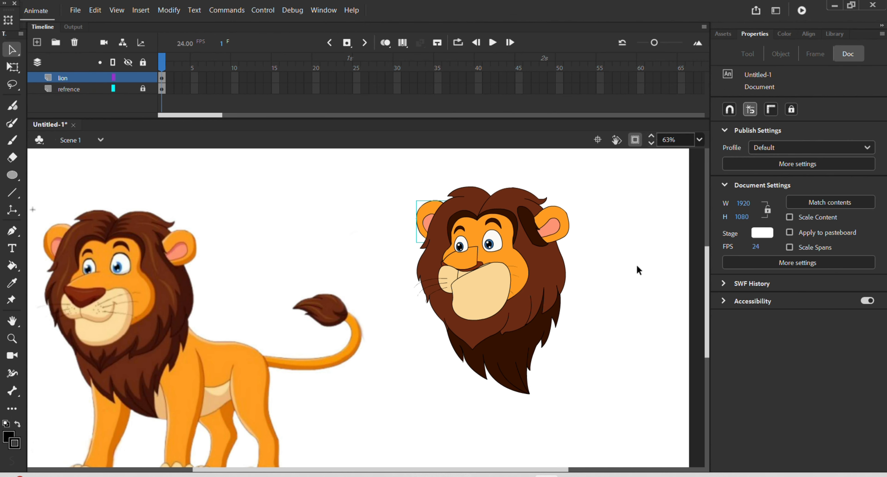
Bend the lower edge of the dark hair strand beside the right ear inward and leave its group
double_click(547, 242)
click(544, 239)
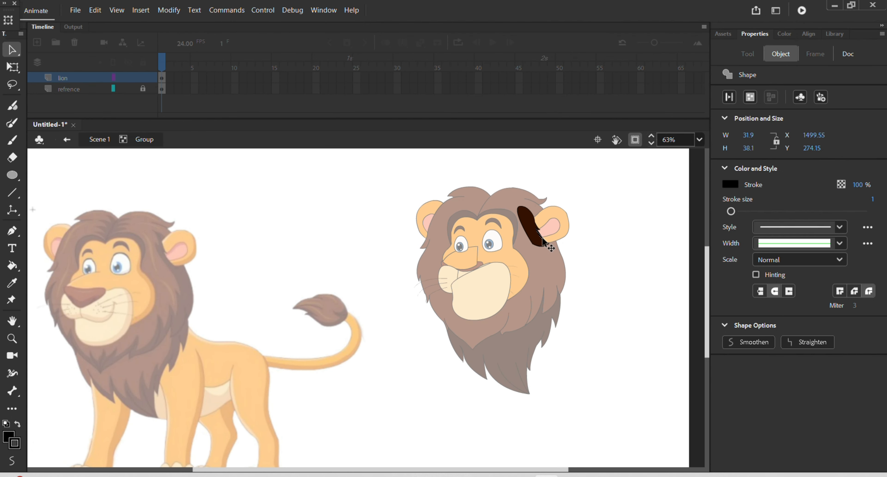
click(578, 224)
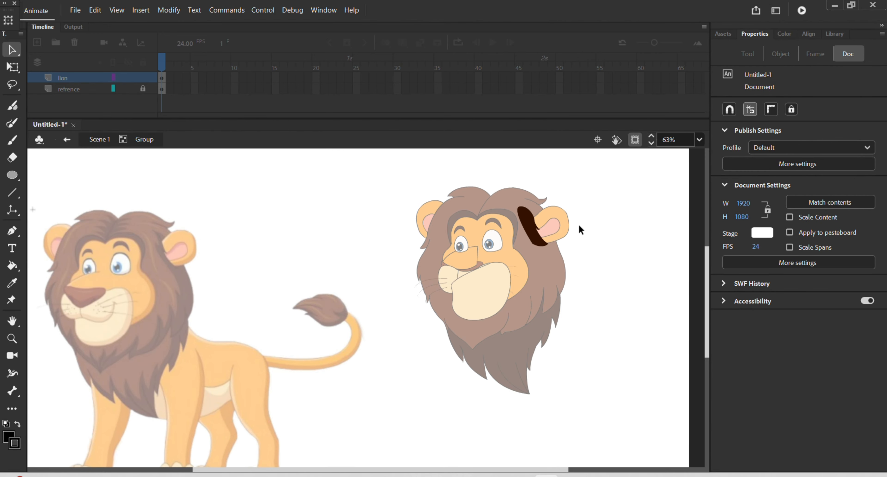
double_click(605, 235)
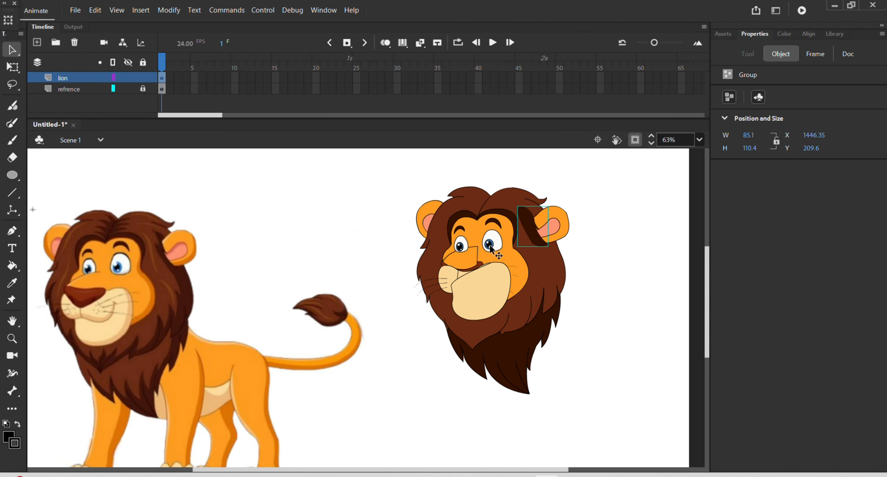
Send the chin group backward four levels so it lies behind the muzzle and whiskers
click(475, 289)
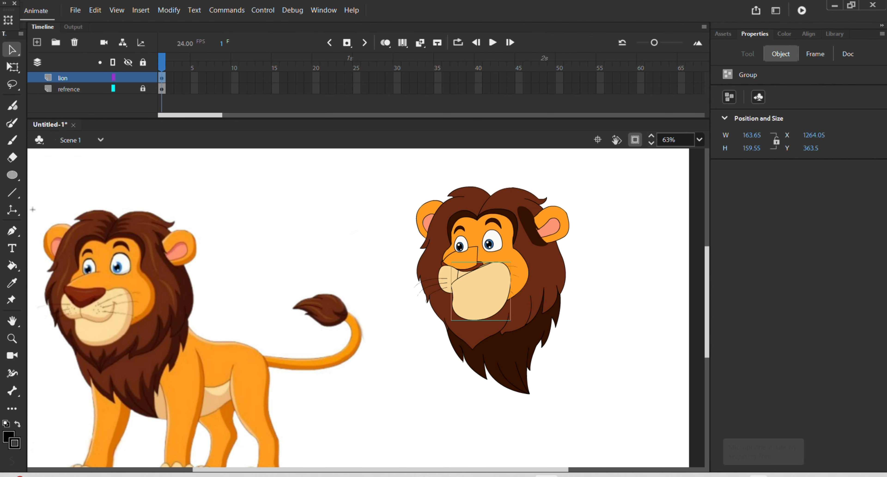
key(ctrl+Down)
key(ctrl+Down)
key(ctrl+Down)
key(ctrl+Down)
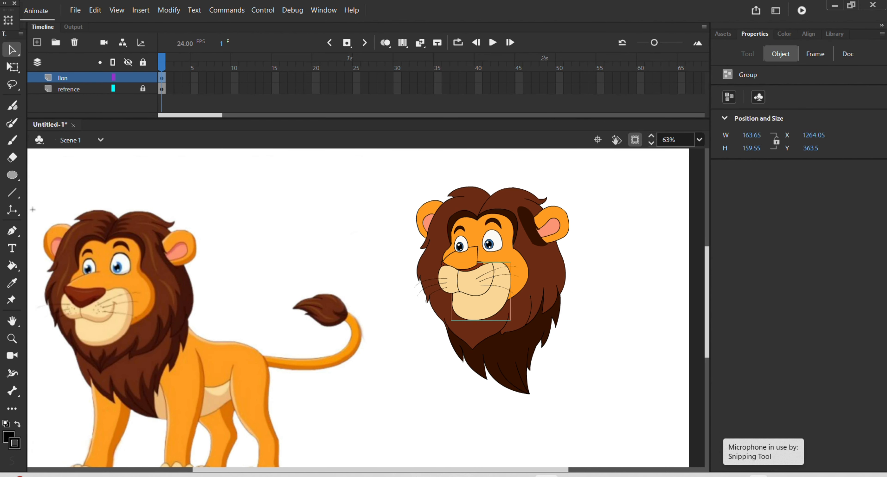
Bring the nose bridge and nose groups forward so the nose overlaps the muzzle, and clear the selection
click(466, 269)
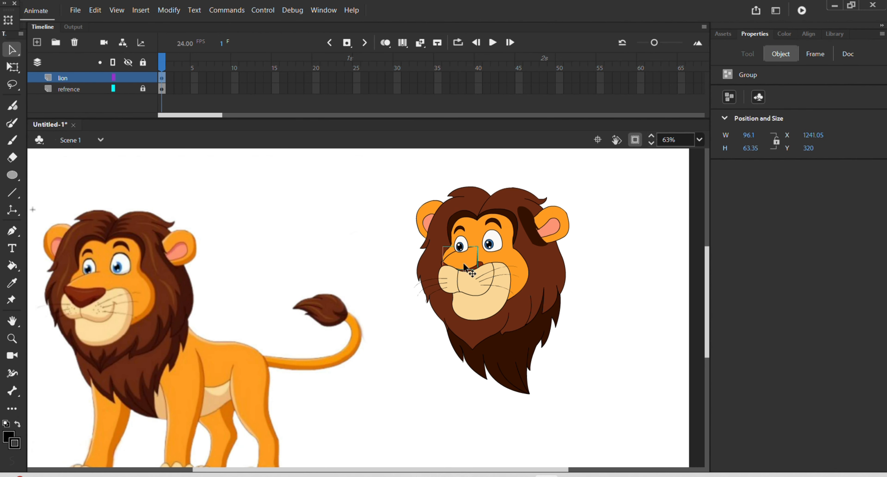
key(ctrl+Up)
shift+click(466, 269)
key(ctrl+Up)
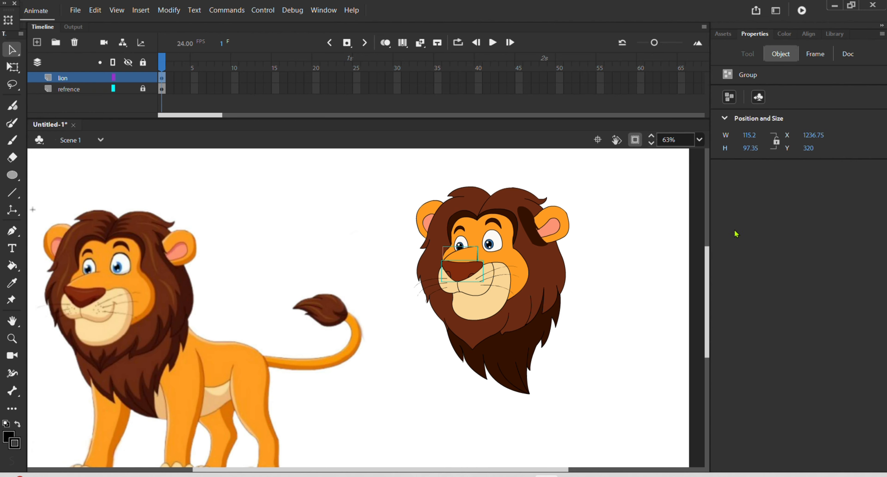
click(636, 247)
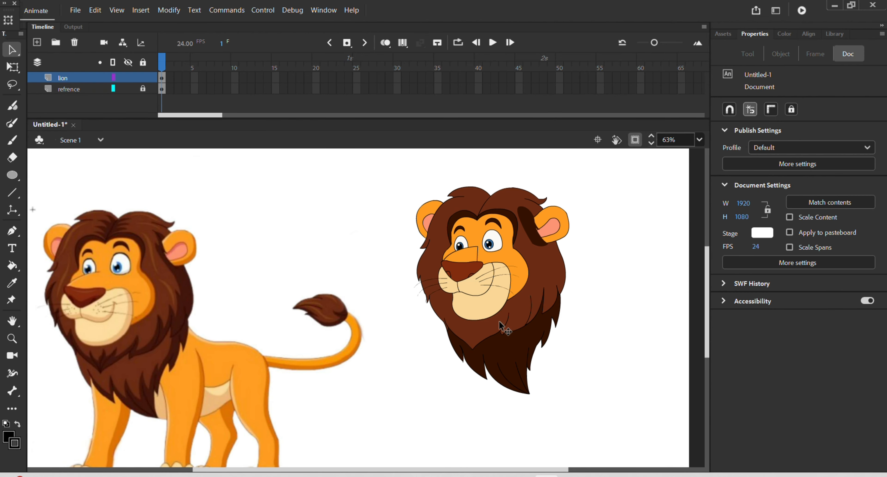
Delete the vertical outline at the right end of the nose bridge and leave its group
scroll(505, 273, down, 1)
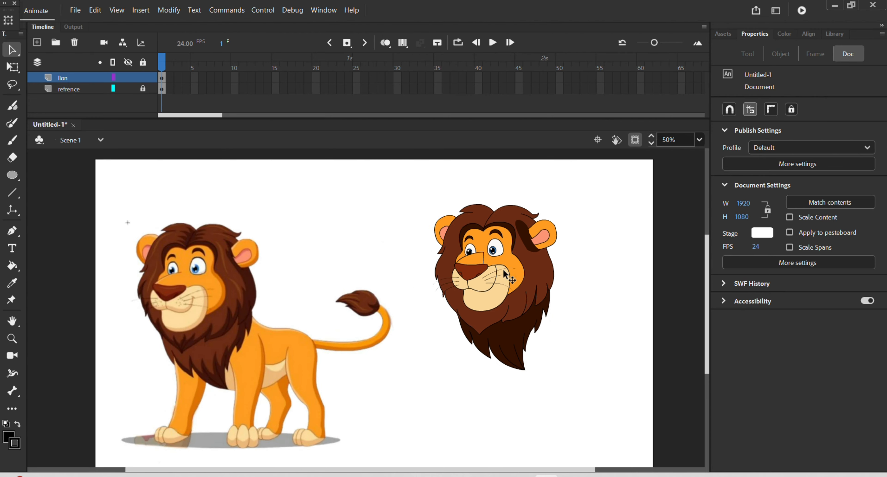
scroll(503, 268, up, 2)
double_click(513, 264)
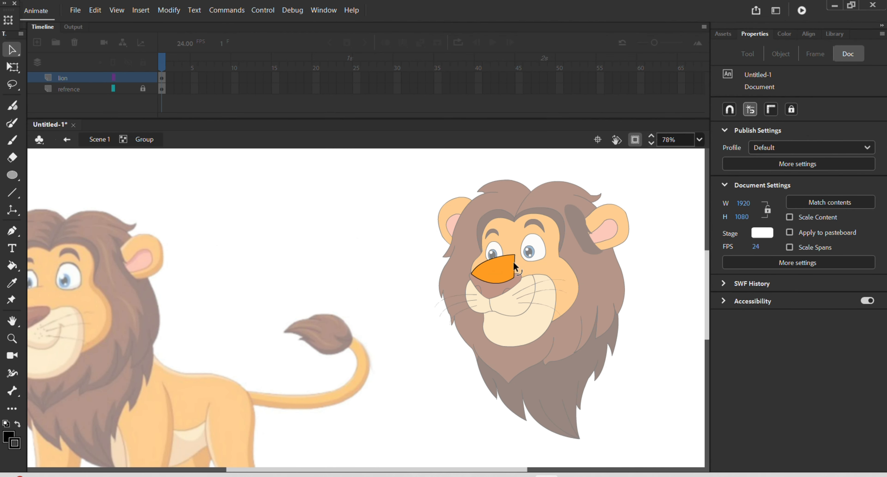
click(505, 283)
double_click(647, 287)
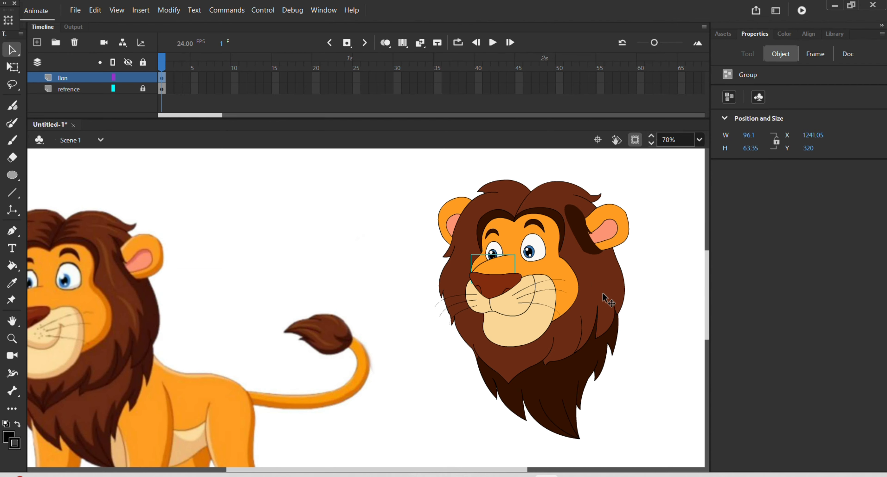
Inside the muzzle group, draw a short Pen stroke across the muzzle's right outline as the corner of the smile
scroll(501, 305, down, 1)
scroll(502, 305, down, 1)
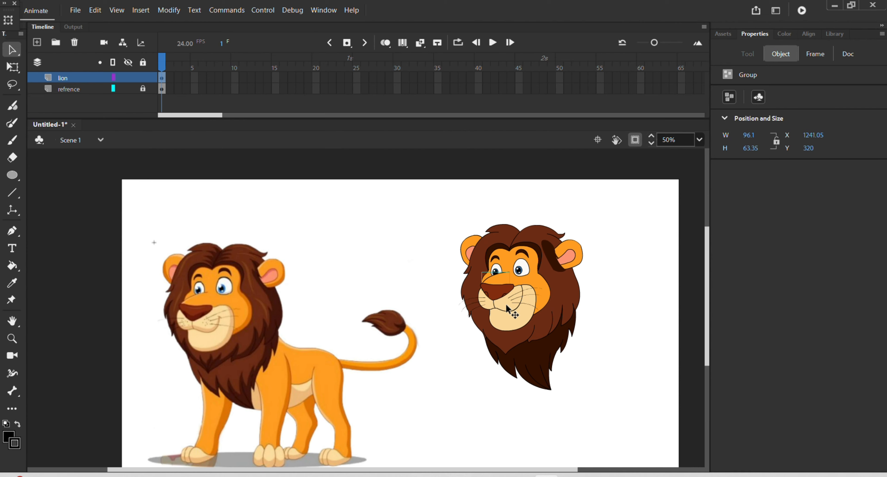
double_click(522, 293)
scroll(521, 291, up, 6)
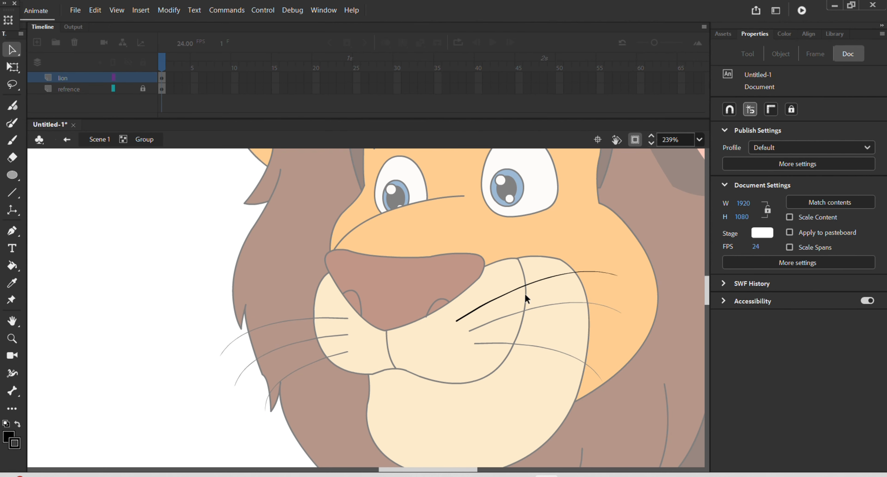
double_click(524, 294)
double_click(524, 296)
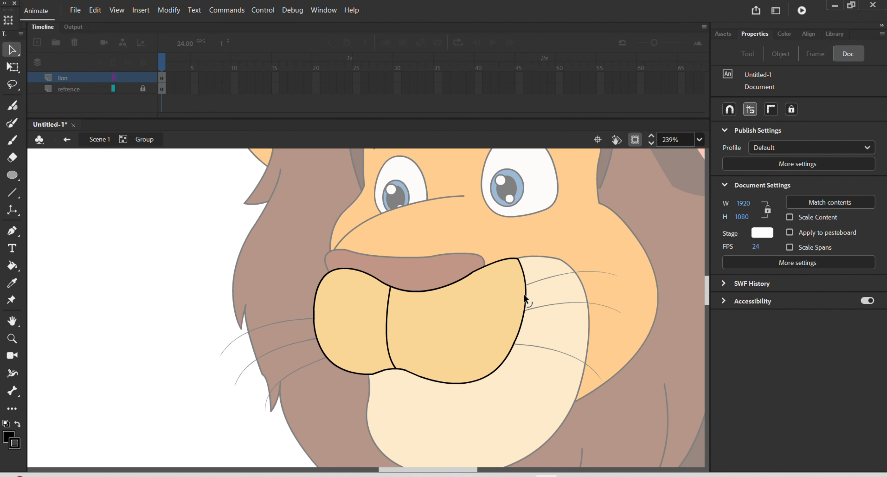
key(p)
click(515, 303)
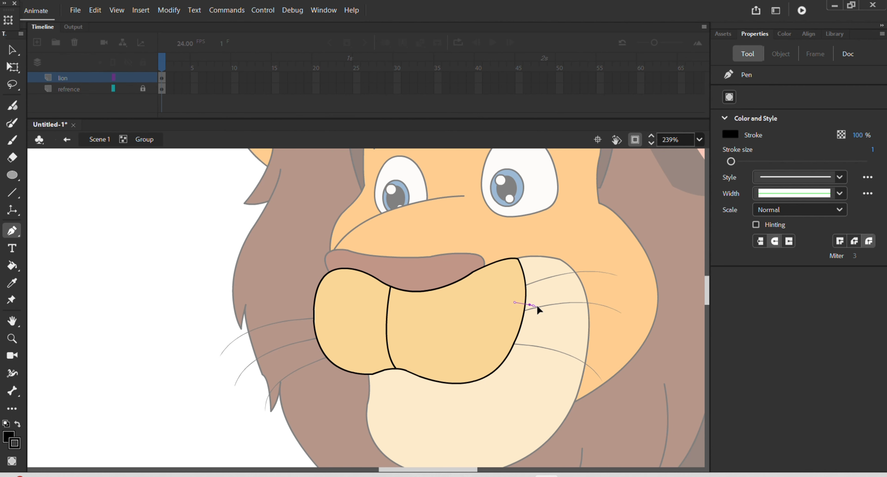
click(534, 305)
Delete the muzzle outline segment above the smile's corner stroke, then leave the group and clear the selection
key(v)
click(527, 291)
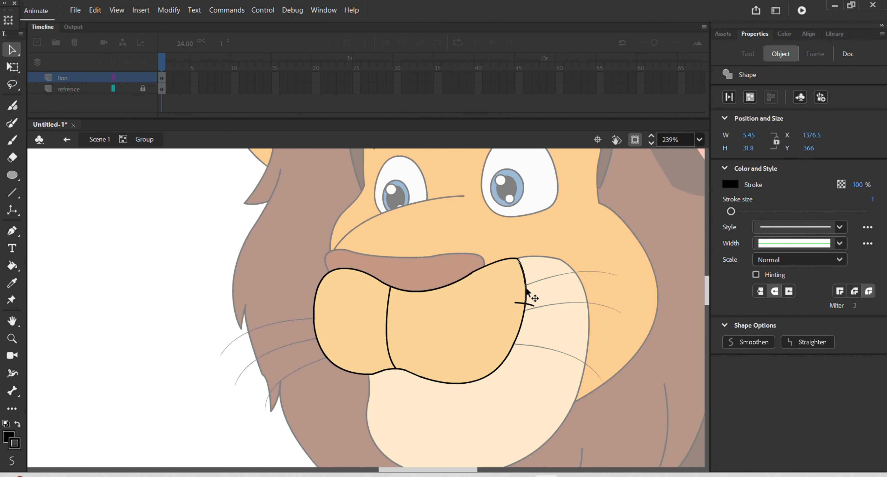
key(Delete)
double_click(586, 264)
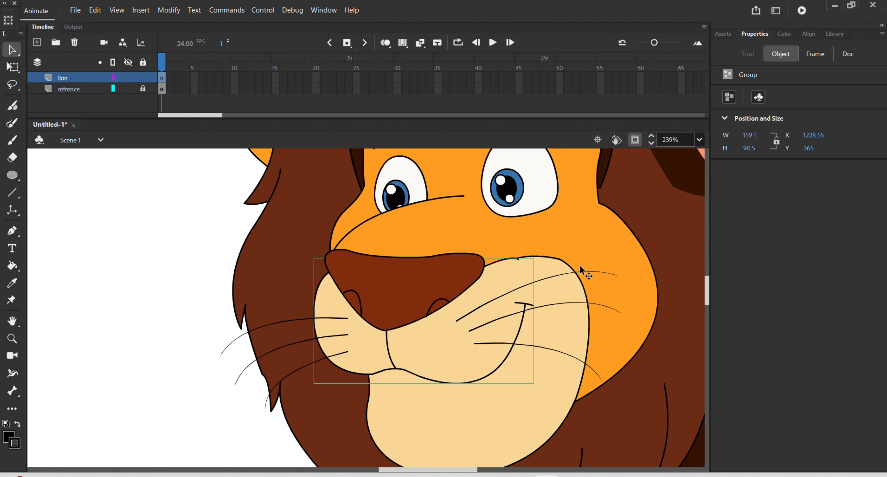
scroll(564, 314, down, 6)
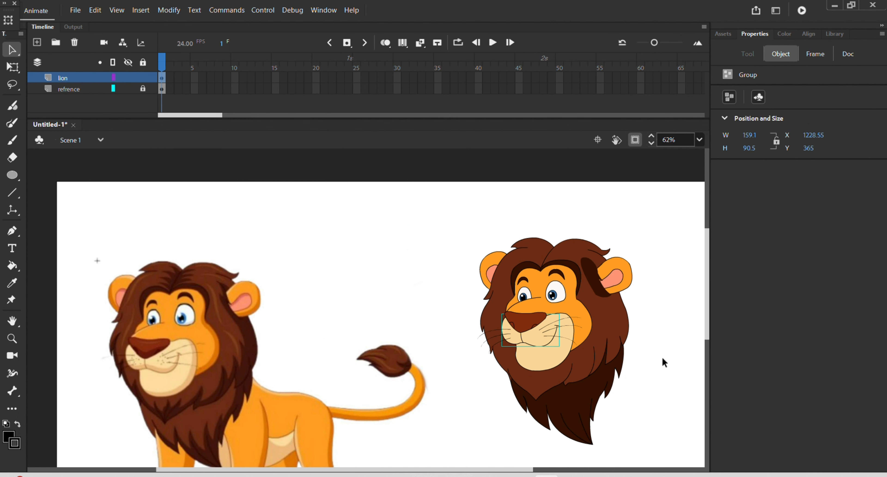
click(663, 362)
scroll(603, 338, down, 2)
drag(604, 338, 566, 321)
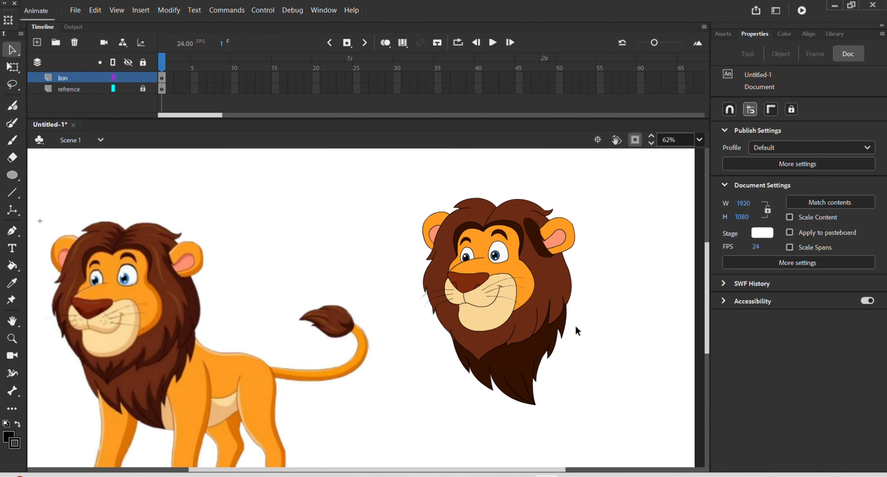
scroll(576, 328, down, 1)
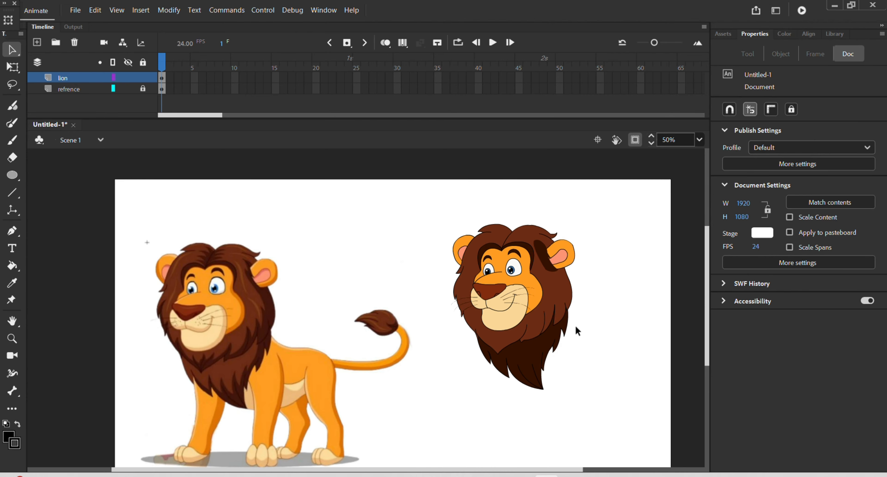
drag(578, 323, 552, 295)
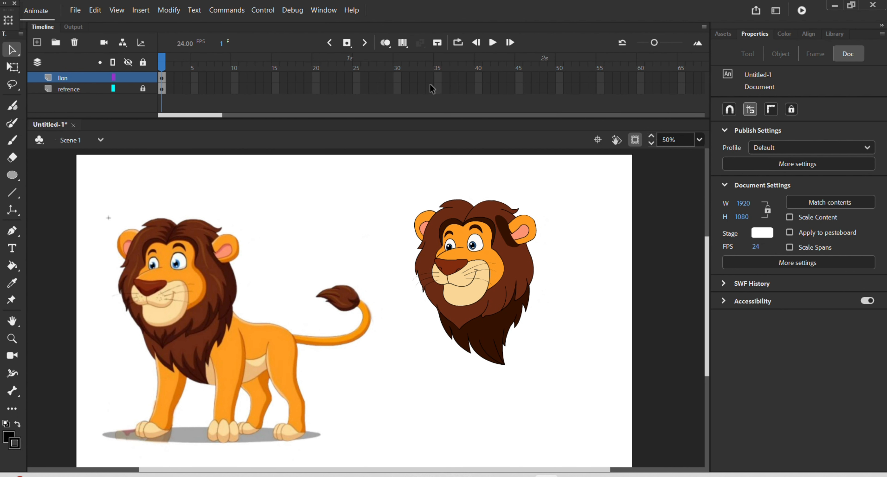